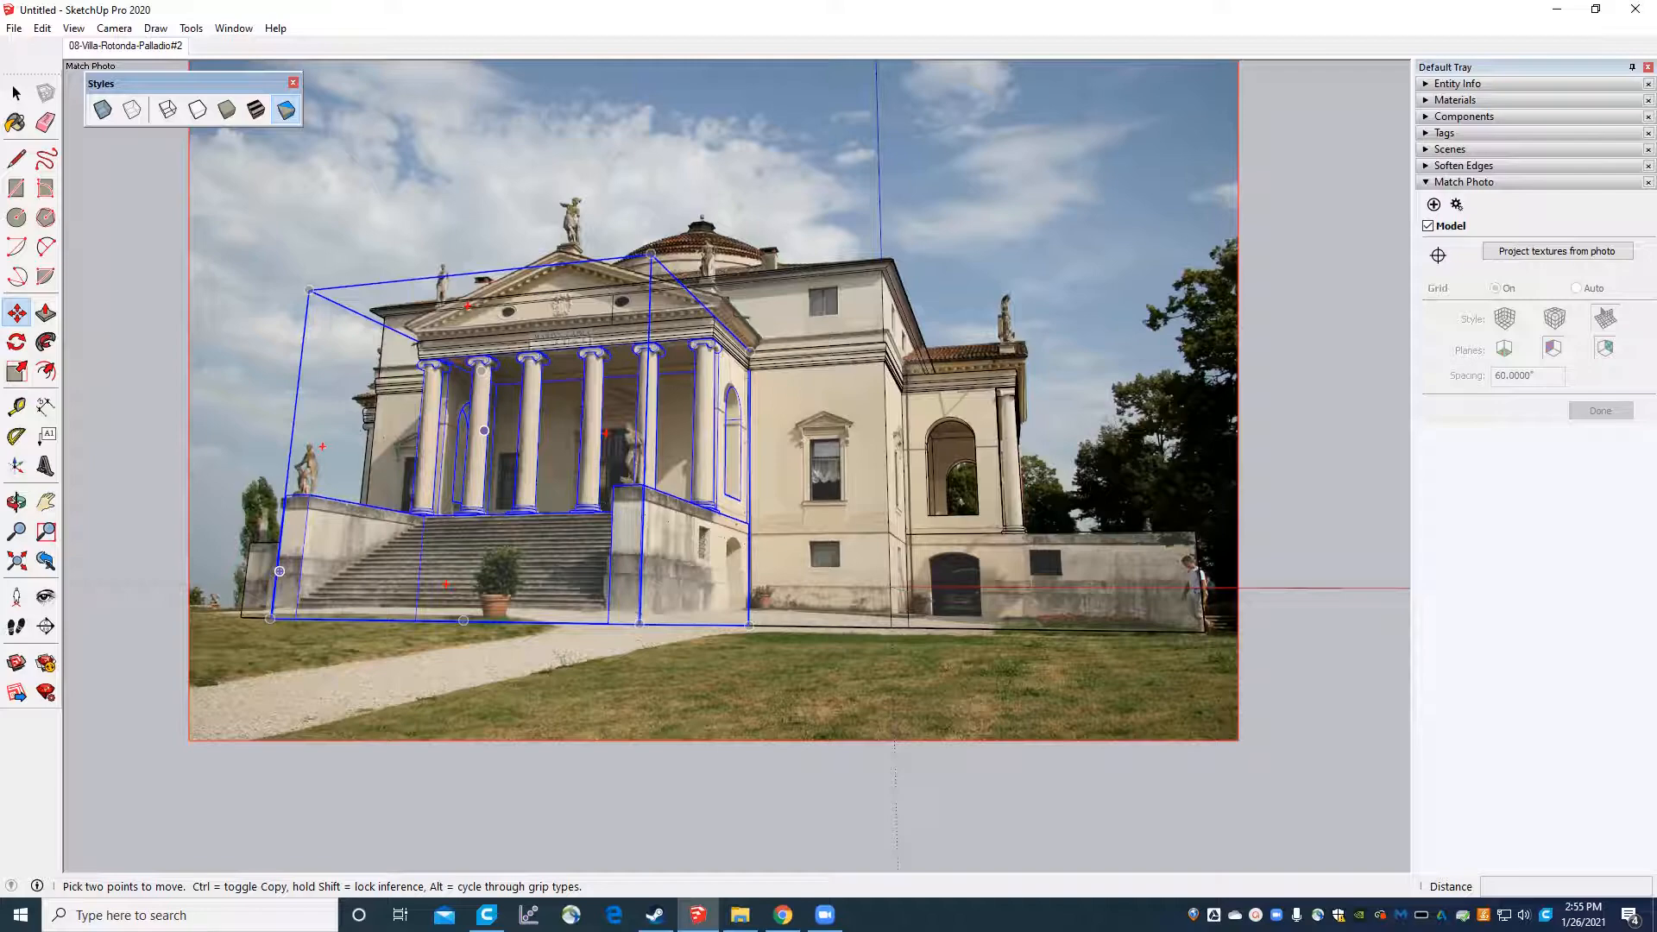
pyautogui.scroll(3, 321, 594)
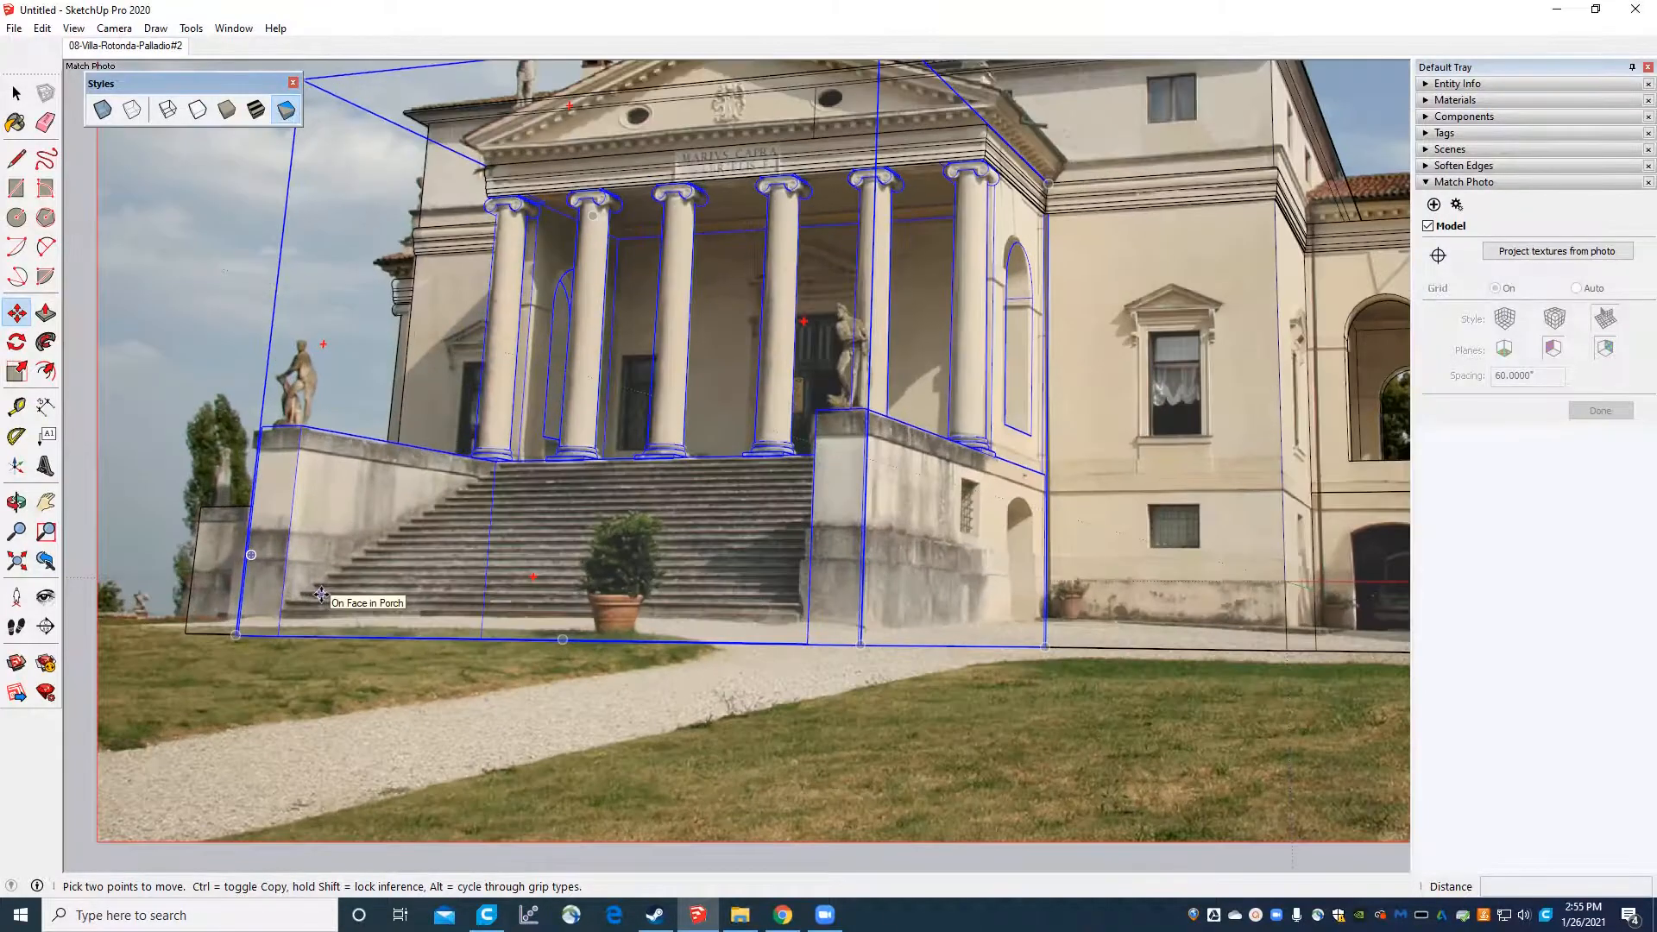
pyautogui.scroll(2, 321, 594)
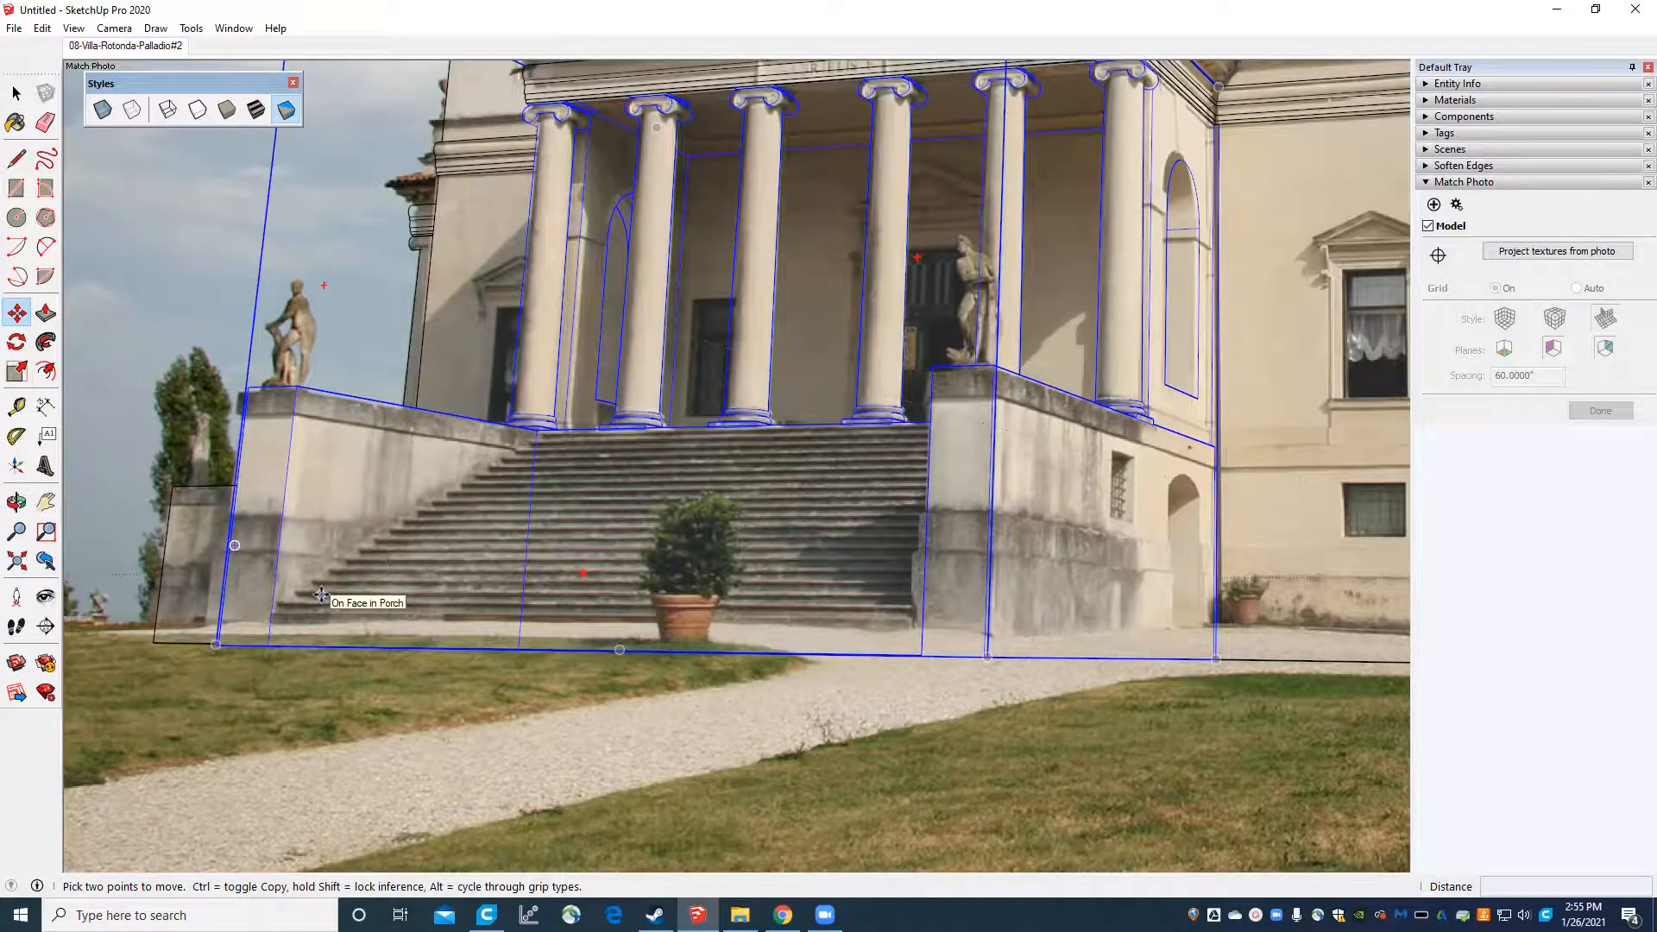
pyautogui.scroll(-5, 321, 594)
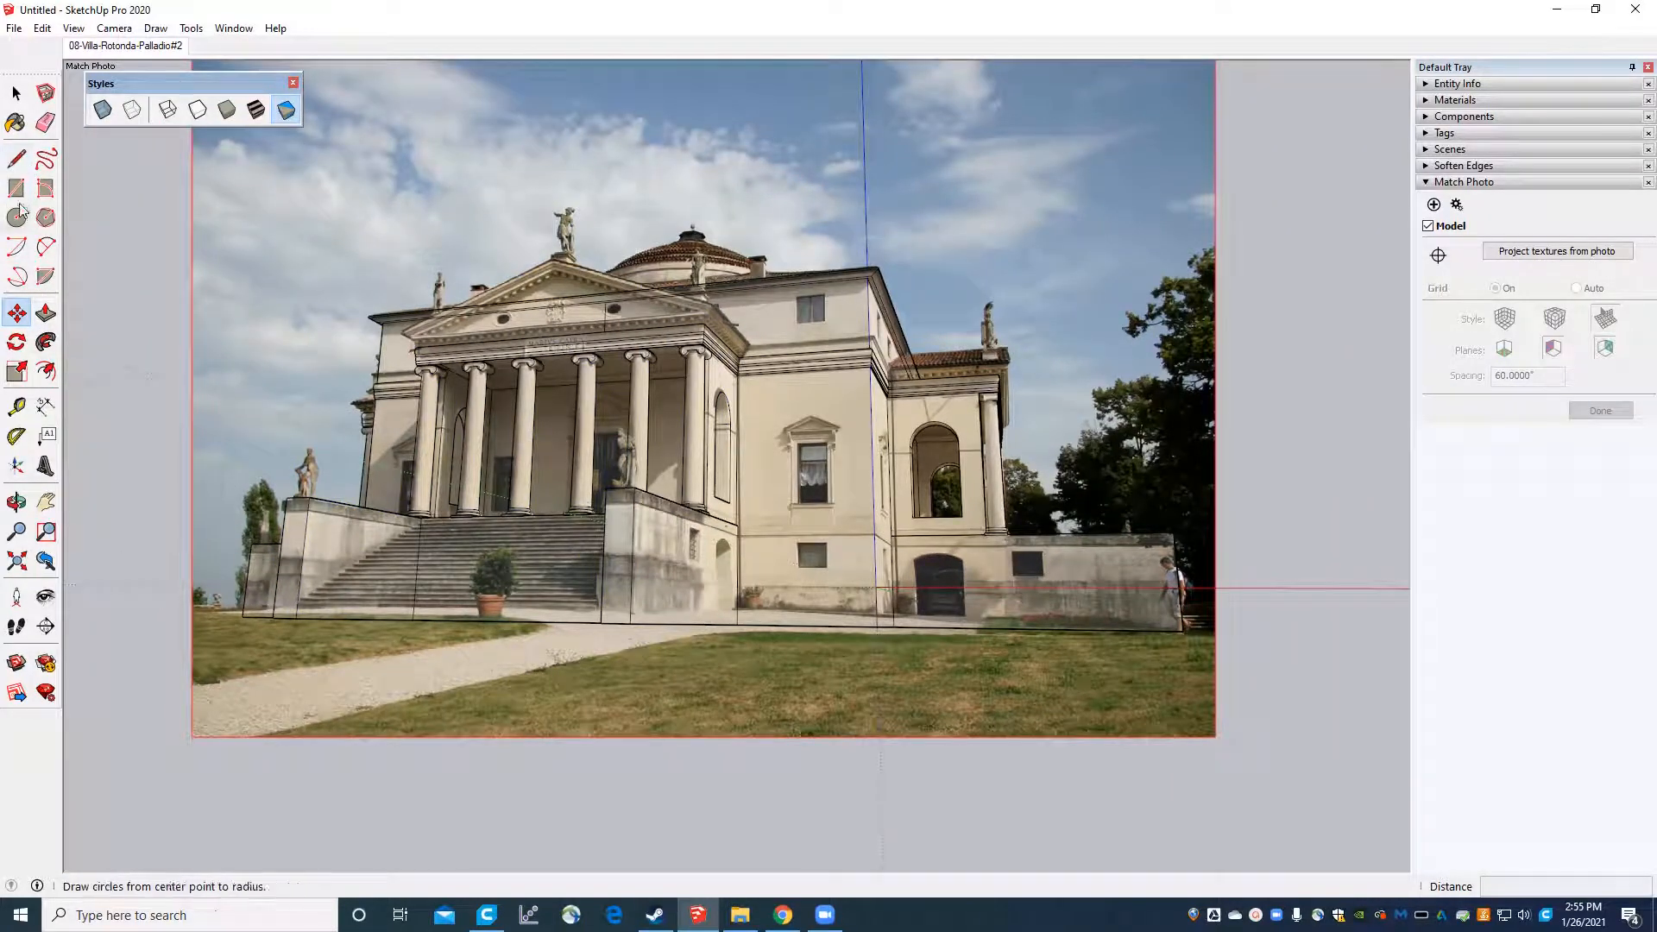
# Enable the Solid Tools toolbar in the toolbars list.
pyautogui.moveTo(141, 78)
pyautogui.mouseDown()
pyautogui.moveTo(131, 93)
pyautogui.moveTo(137, 70)
pyautogui.mouseUp()
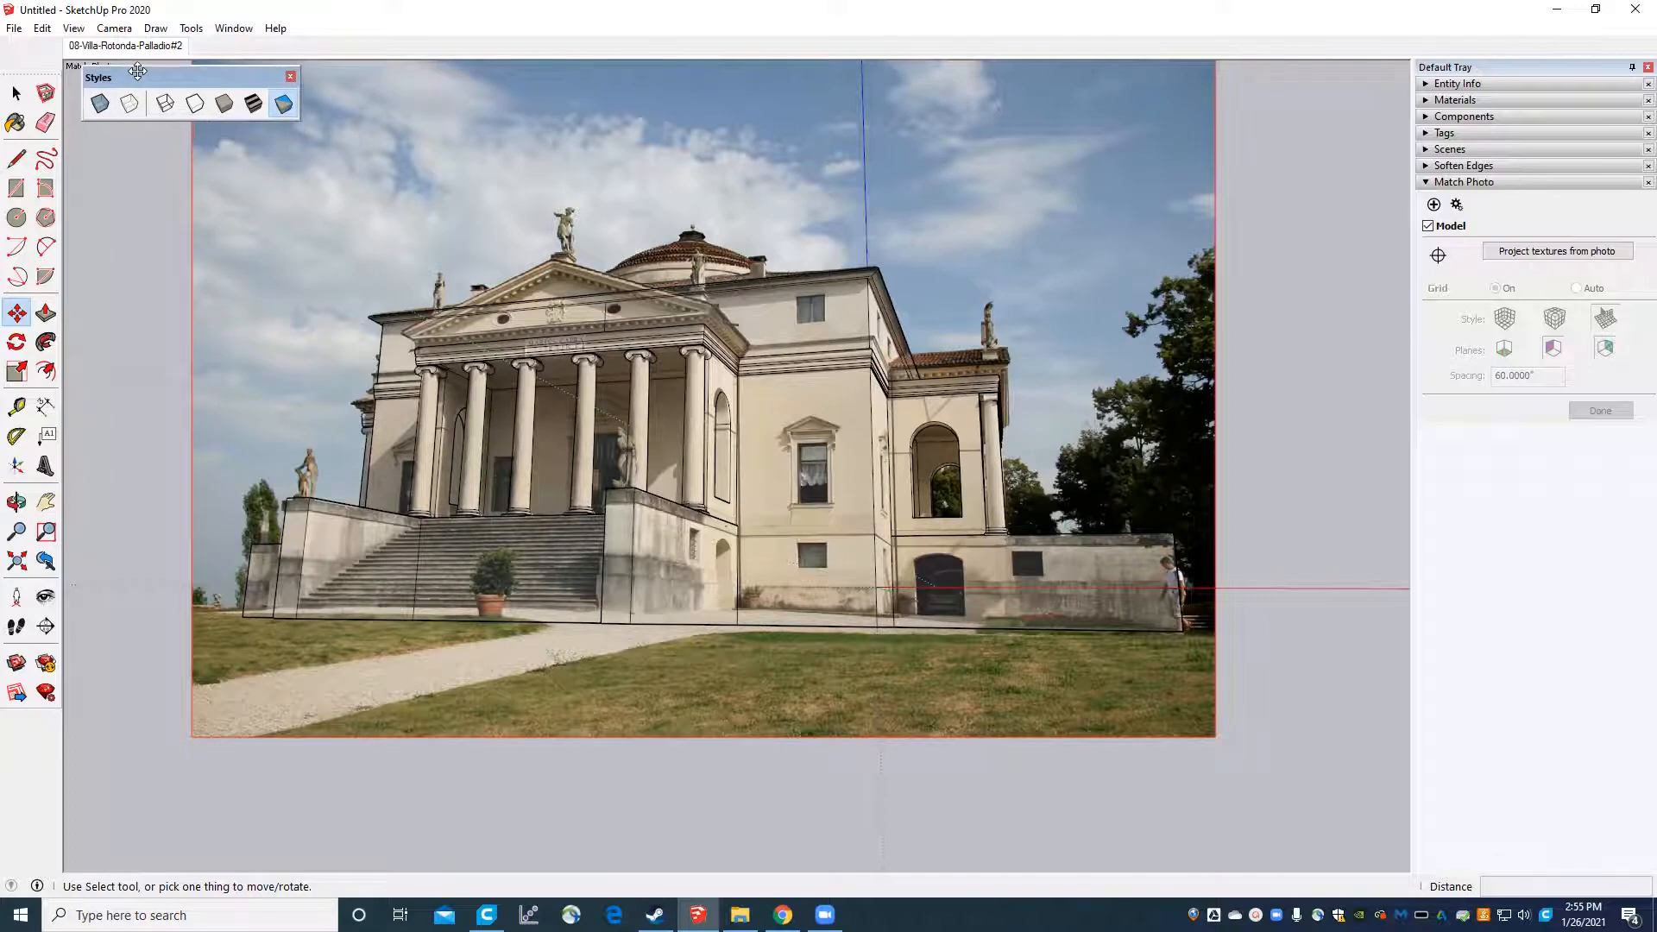
pyautogui.click(73, 28)
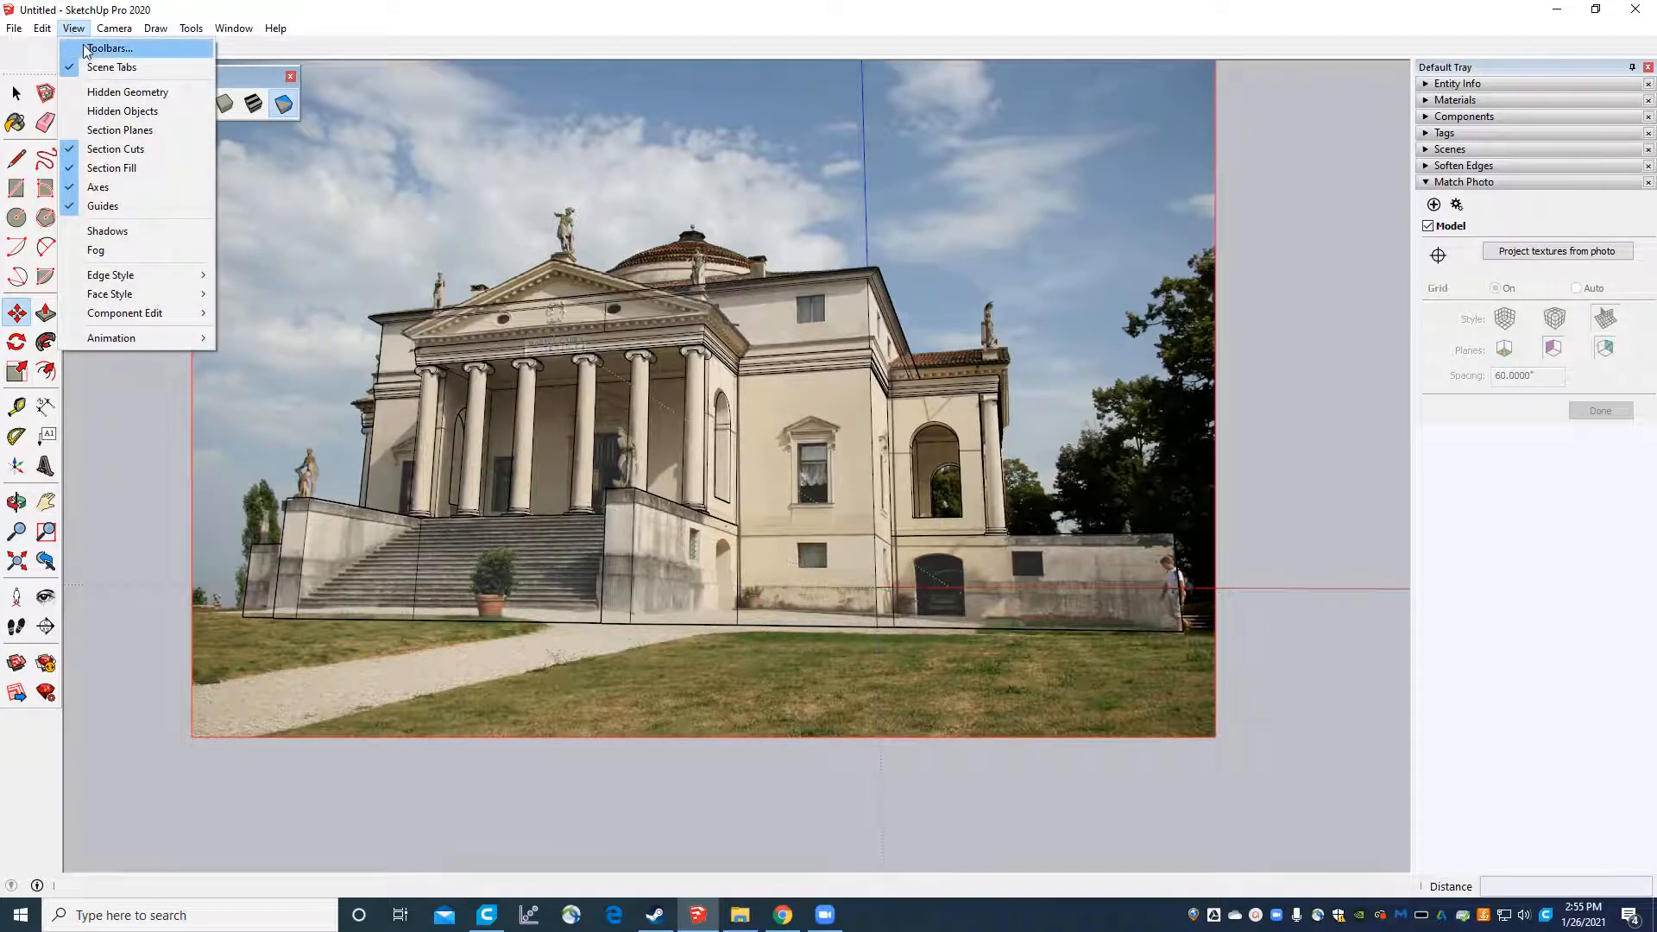
pyautogui.click(87, 48)
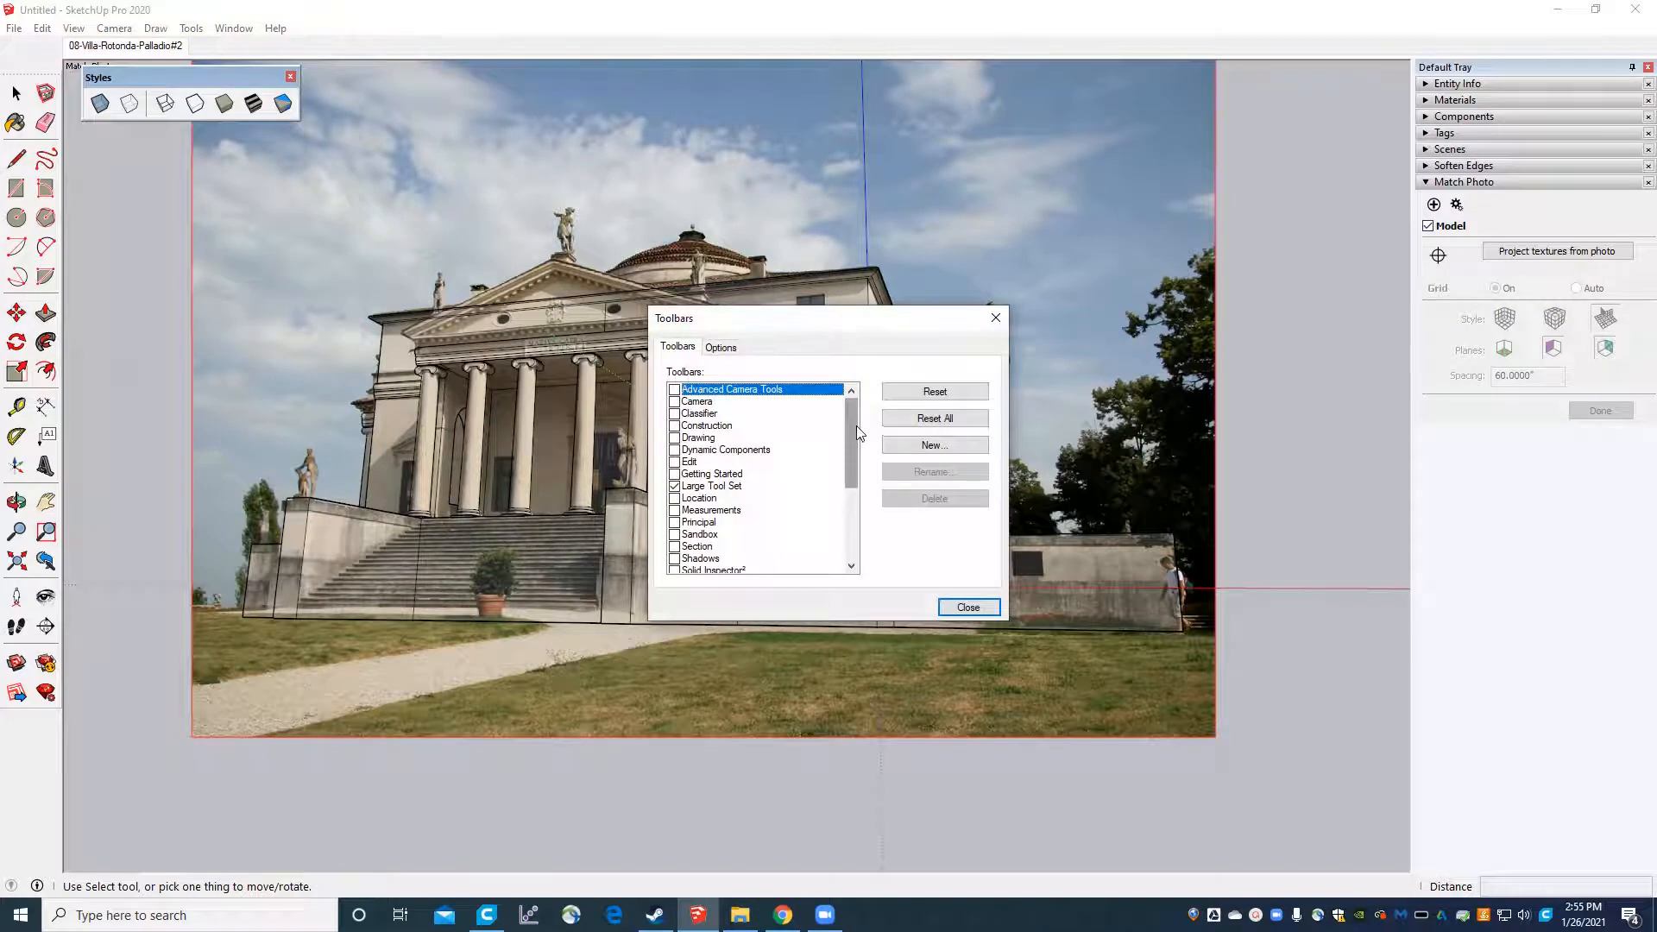
pyautogui.moveTo(856, 428); pyautogui.dragTo(854, 481)
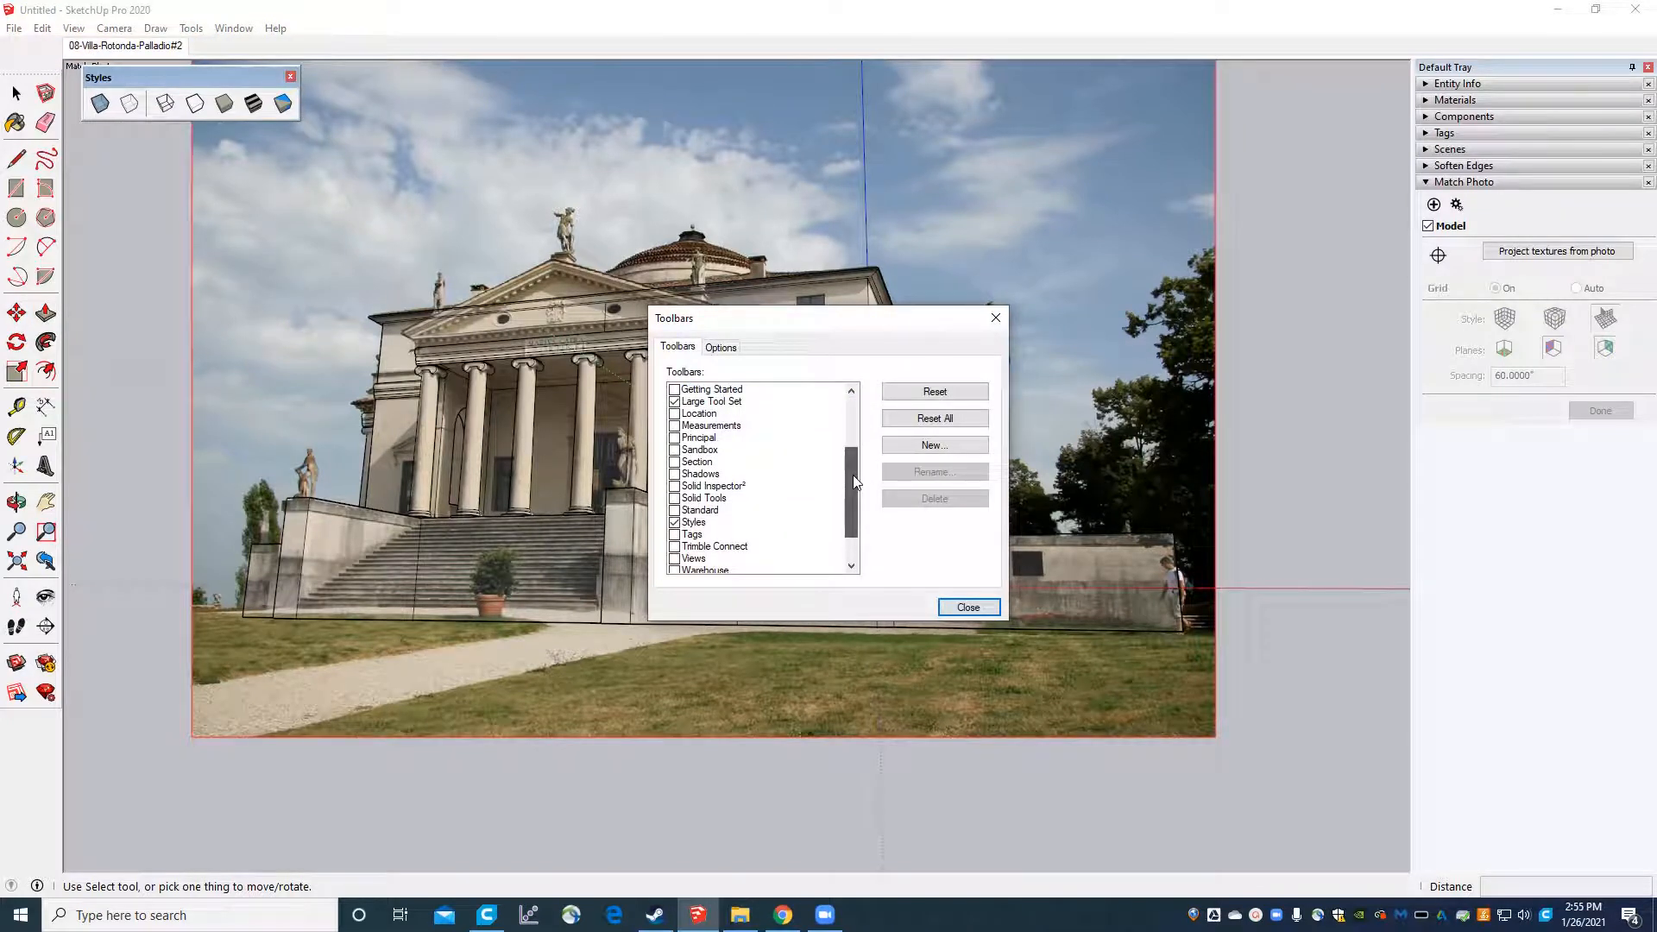
pyautogui.click(674, 499)
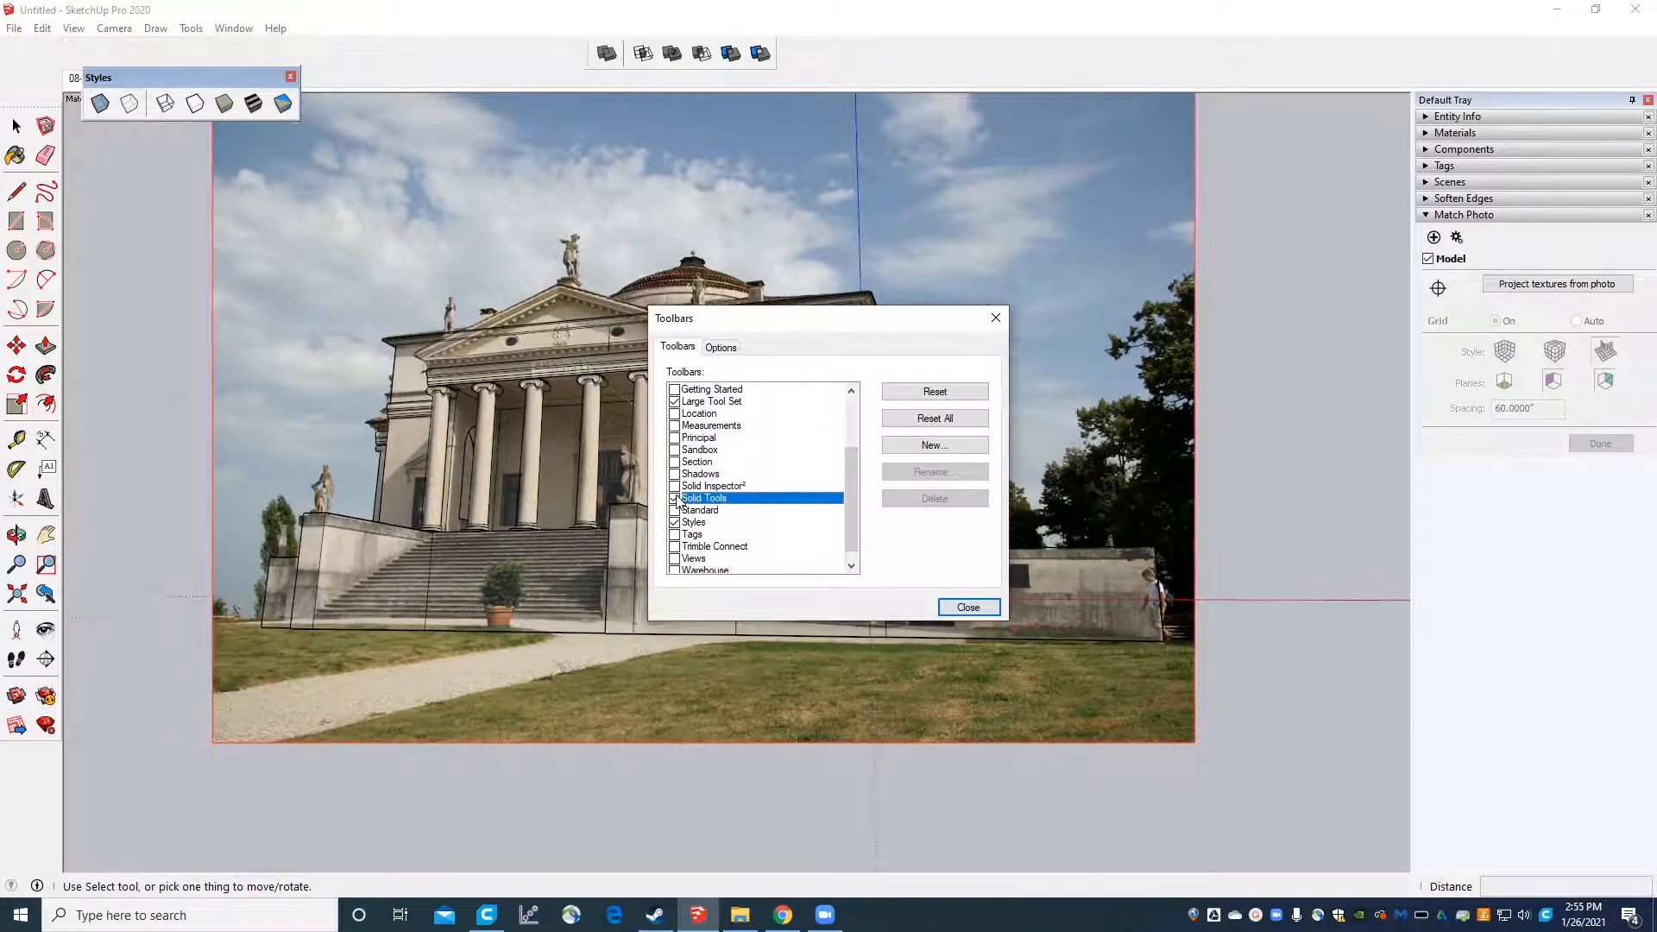
pyautogui.click(968, 608)
# Leave the matched-photo view for the open space beside the building and float the Solid Tools toolbar over the drawing area.
pyautogui.press('m')
pyautogui.scroll(-4, 371, 518)
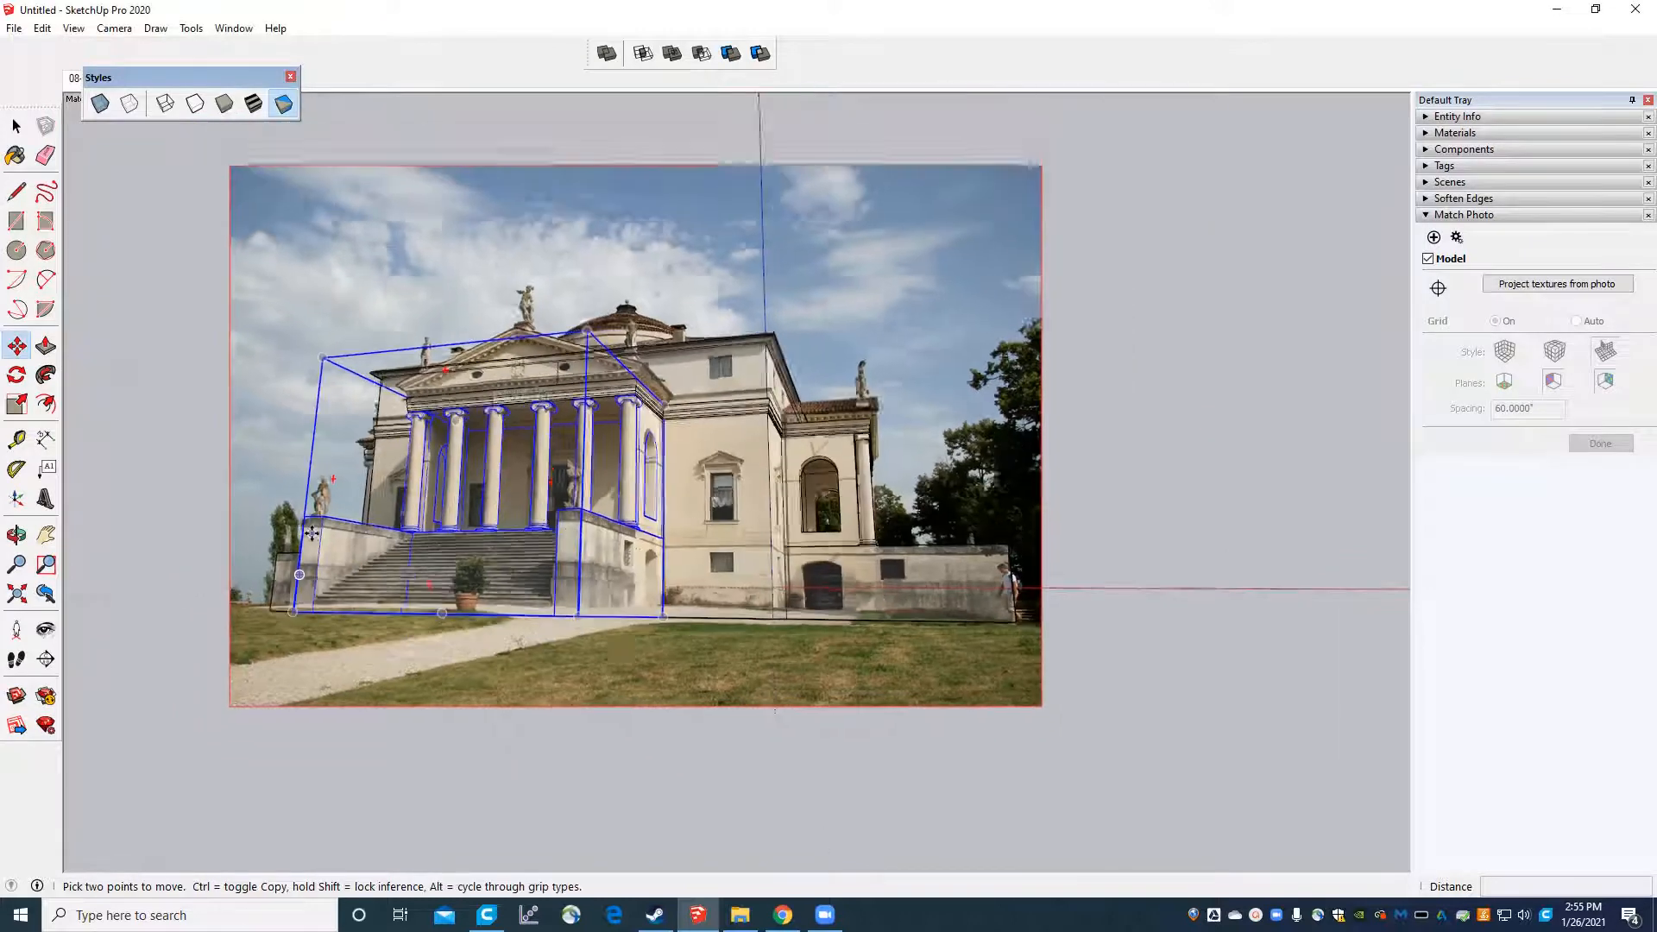
pyautogui.scroll(-3, 268, 480)
pyautogui.scroll(2, 431, 432)
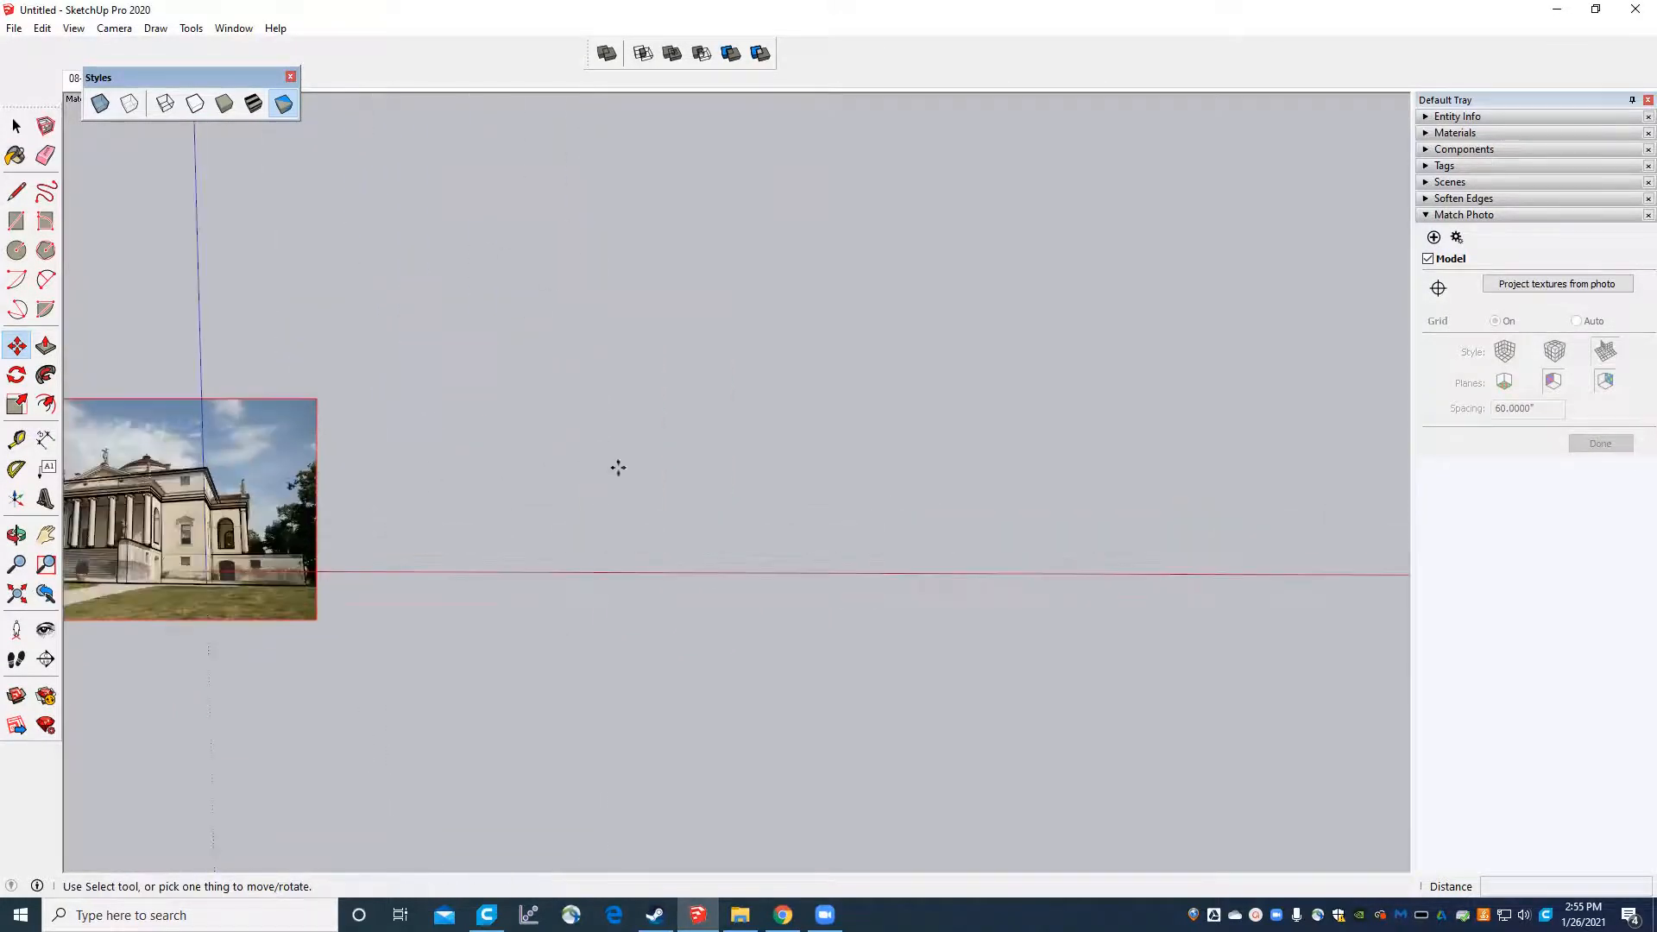
pyautogui.moveTo(618, 466); pyautogui.dragTo(251, 629, button='middle')
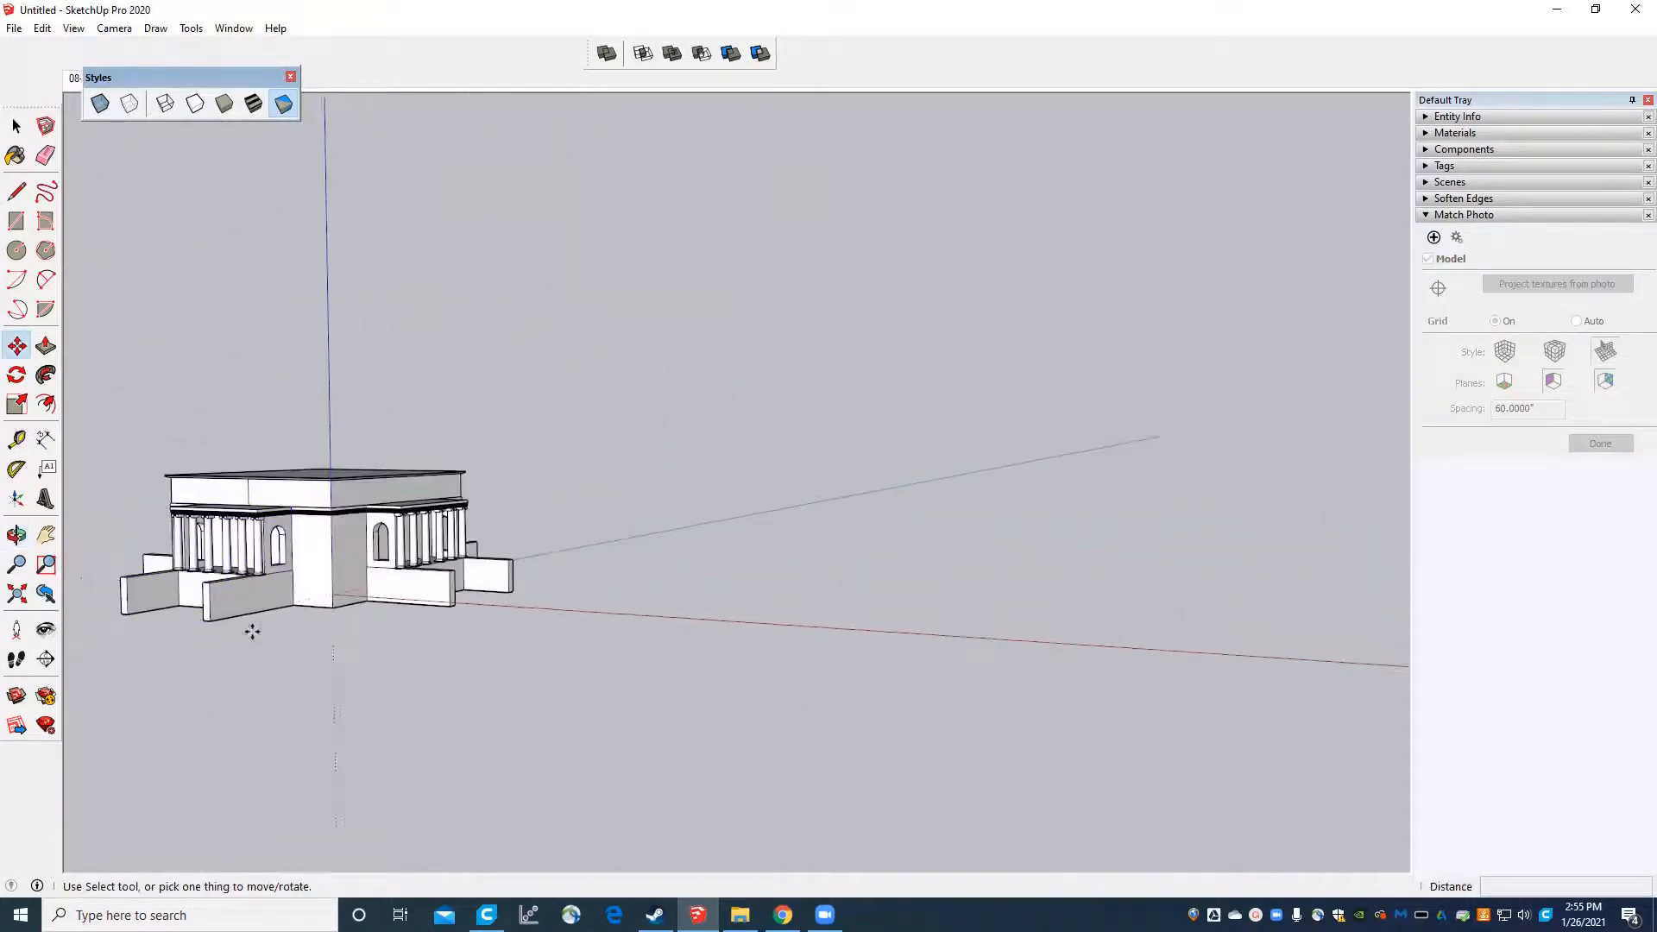
pyautogui.moveTo(328, 484); pyautogui.dragTo(510, 685, button='middle')
pyautogui.scroll(3, 904, 655)
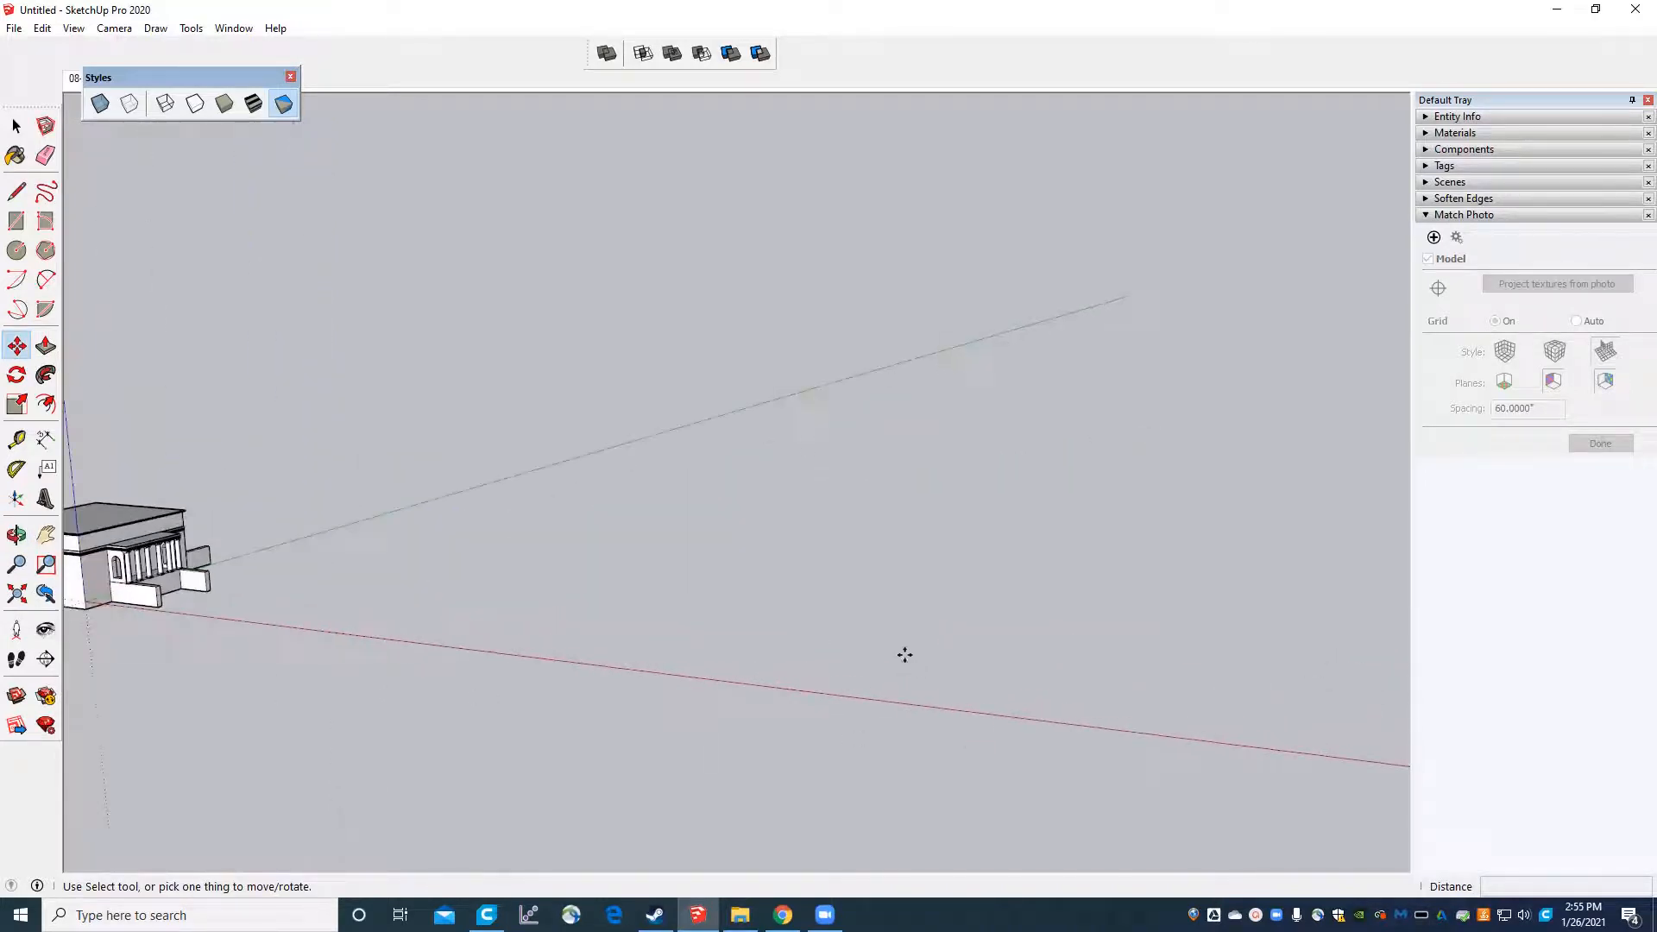
pyautogui.moveTo(586, 59); pyautogui.dragTo(1125, 357)
# Draw a rectangle on the ground near the red axis, away from the building, and extrude it about 5383" into a box.
pyautogui.press('r')
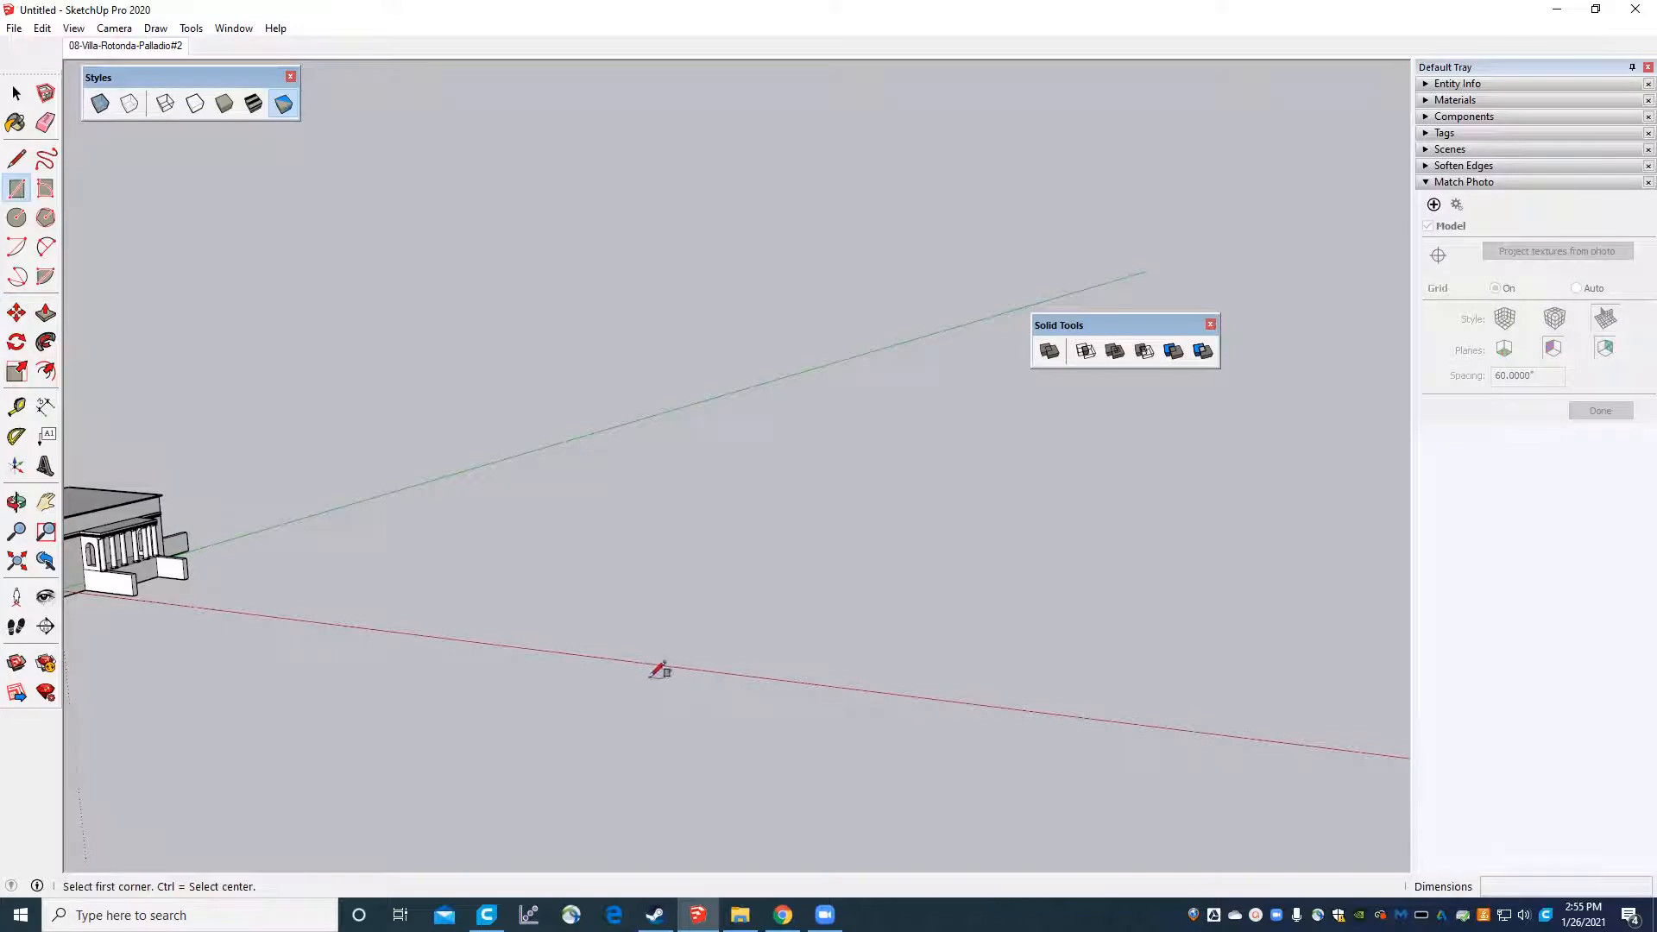
pyautogui.click(576, 645)
pyautogui.click(788, 585)
pyautogui.moveTo(789, 585); pyautogui.dragTo(613, 659, button='middle')
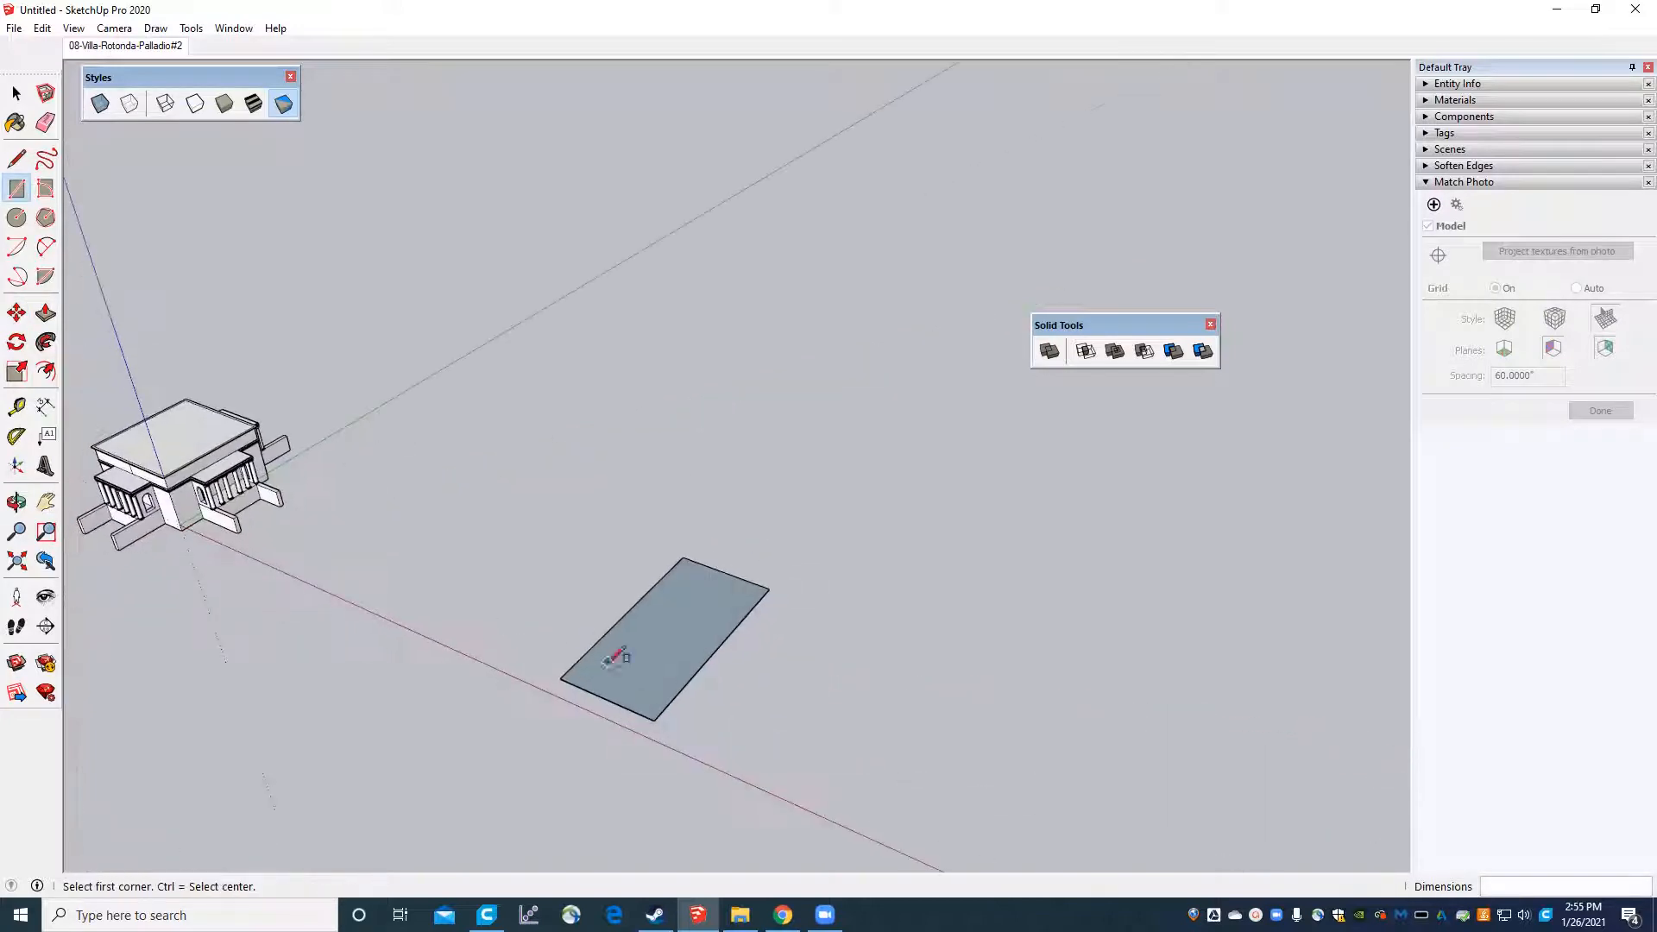
pyautogui.press('p')
pyautogui.moveTo(664, 634)
pyautogui.mouseDown()
pyautogui.moveTo(673, 573)
pyautogui.moveTo(584, 555)
pyautogui.mouseUp()
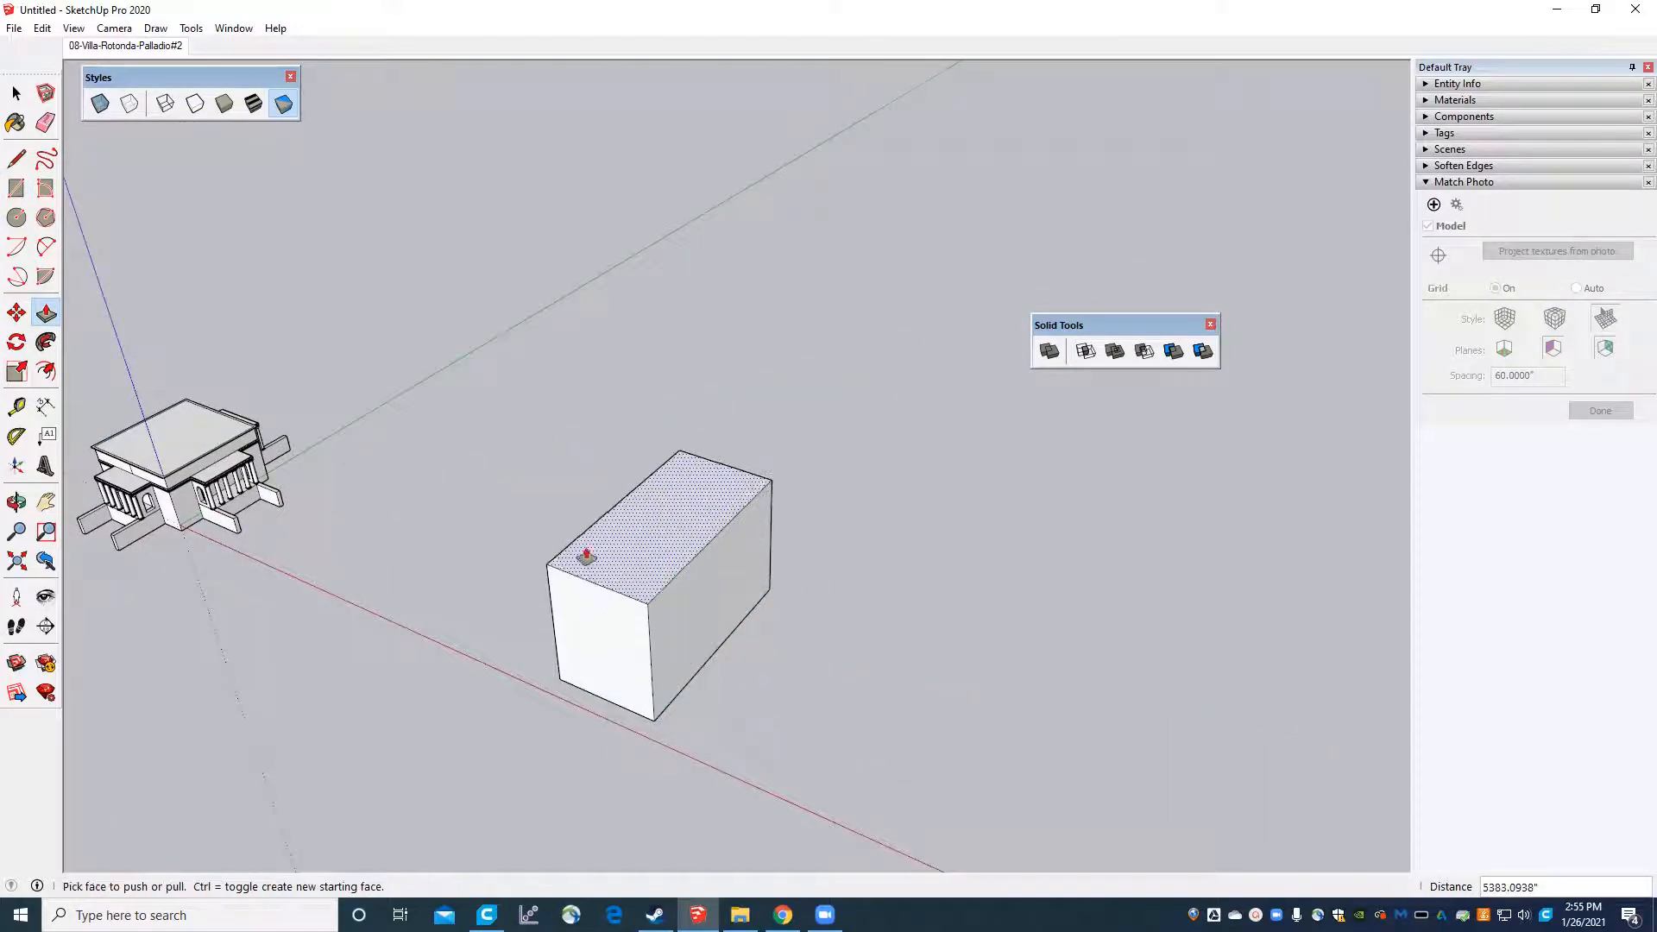
pyautogui.moveTo(584, 555)
pyautogui.mouseDown(button='middle')
pyautogui.moveTo(580, 478)
pyautogui.moveTo(518, 415)
pyautogui.mouseUp(button='middle')
# Select all faces and edges of the new box and make them a group.
pyautogui.click(16, 93)
pyautogui.scroll(5, 749, 547)
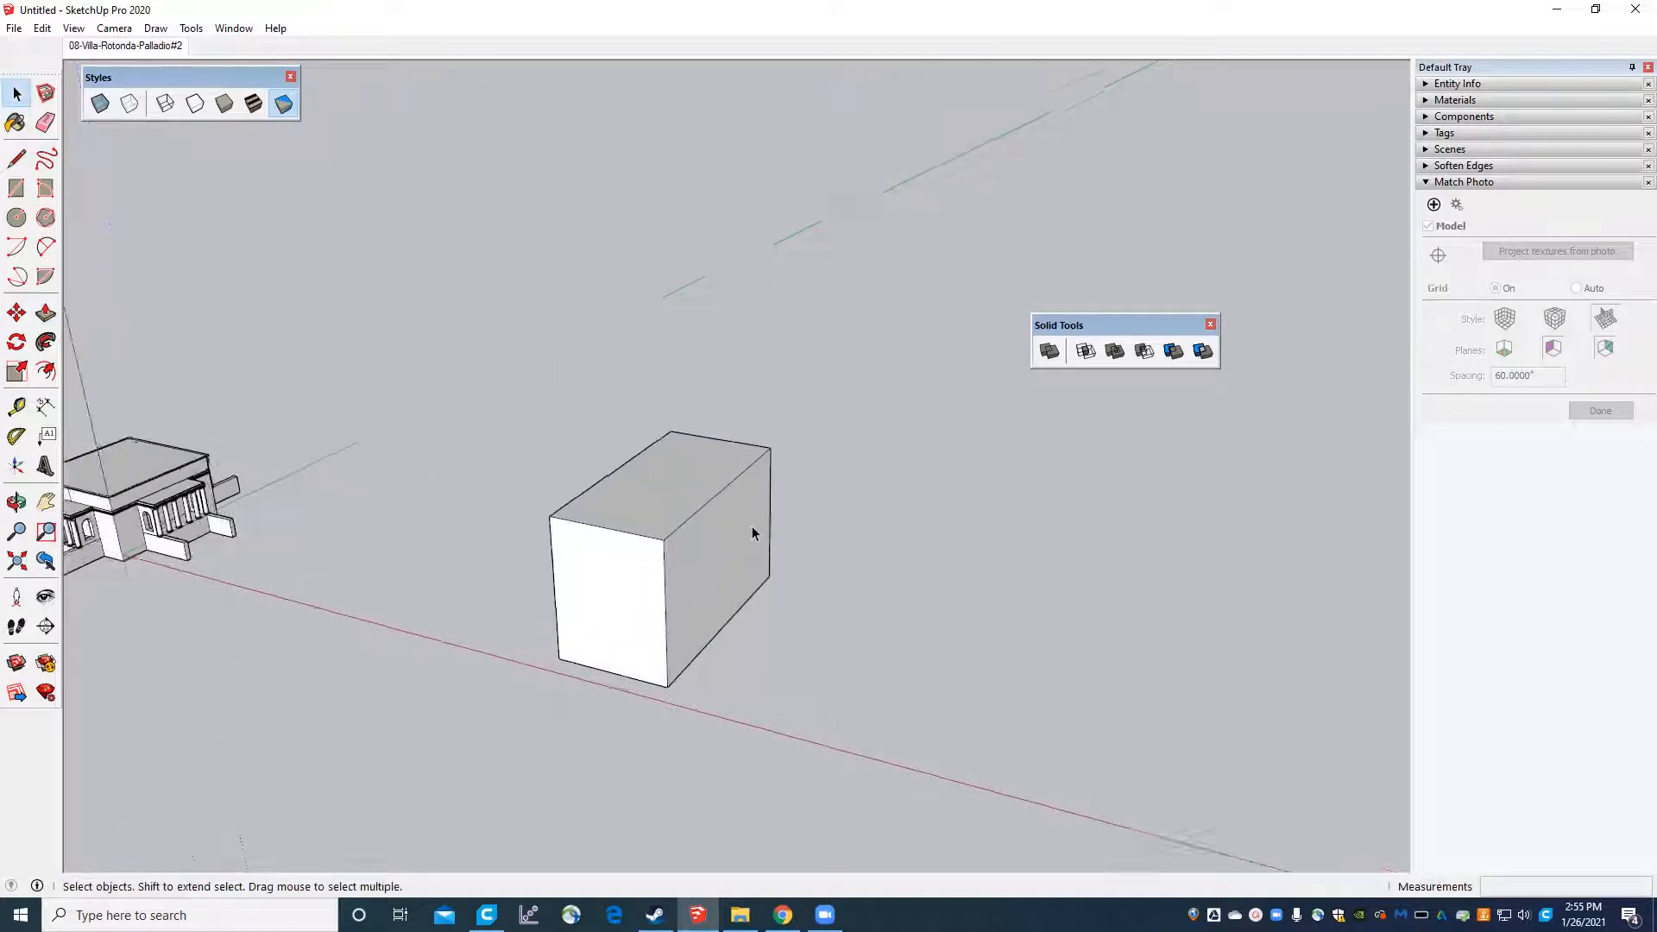
pyautogui.click(640, 448)
pyautogui.tripleClick(640, 449)
pyautogui.rightClick(640, 449)
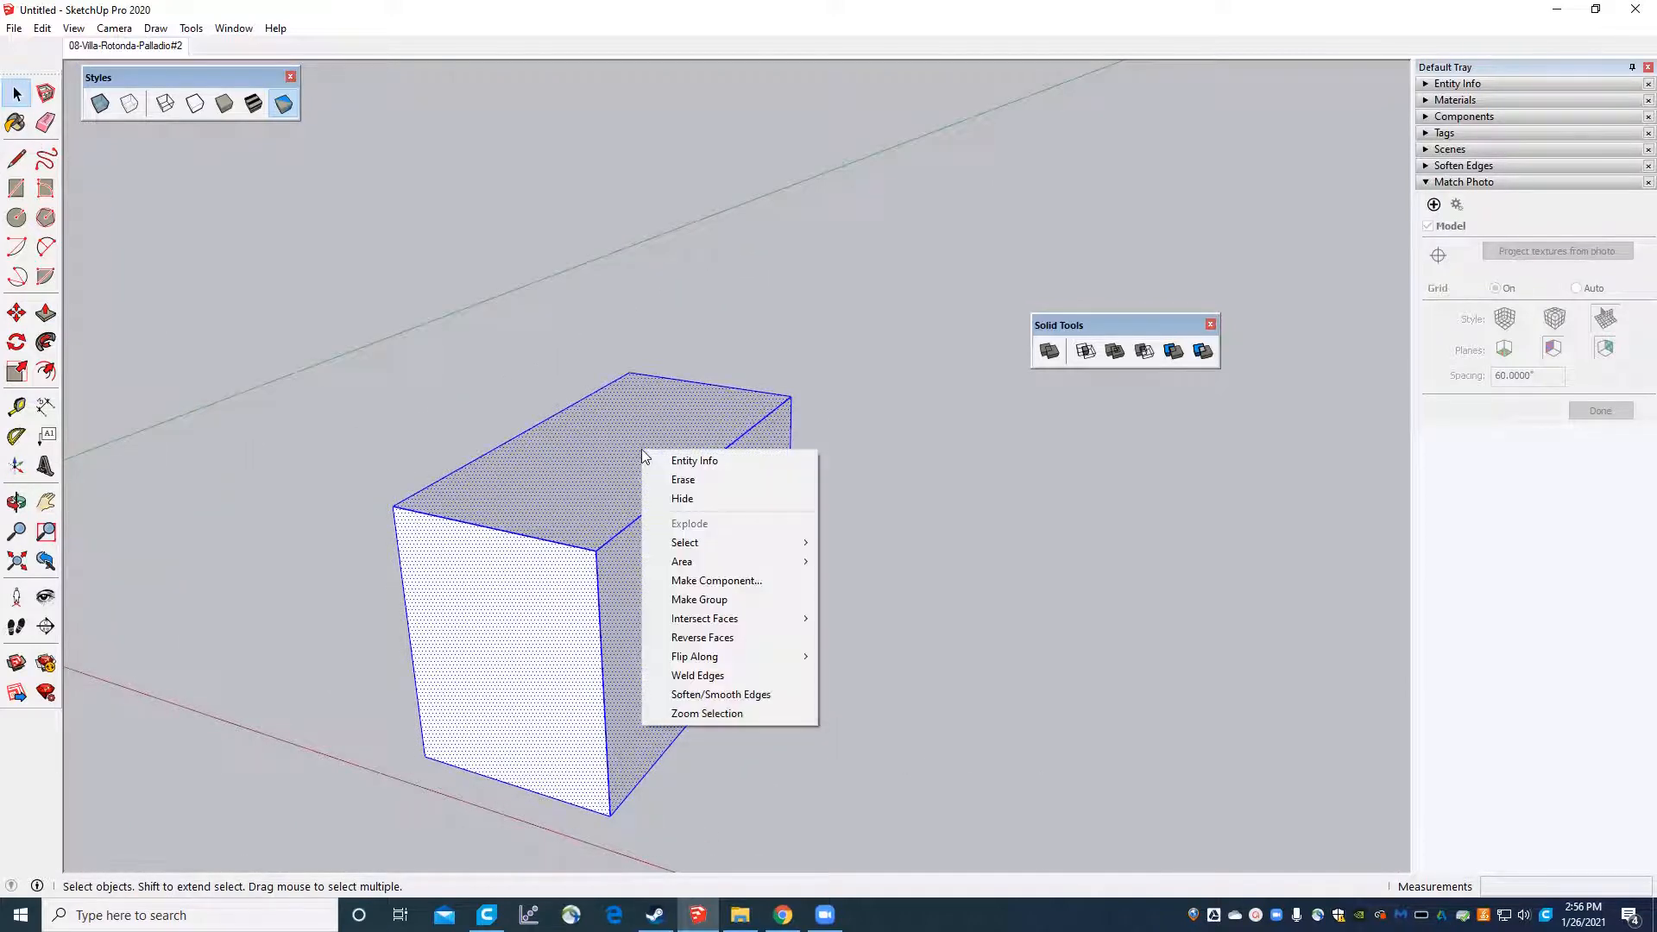
pyautogui.click(697, 599)
pyautogui.scroll(-1, 717, 591)
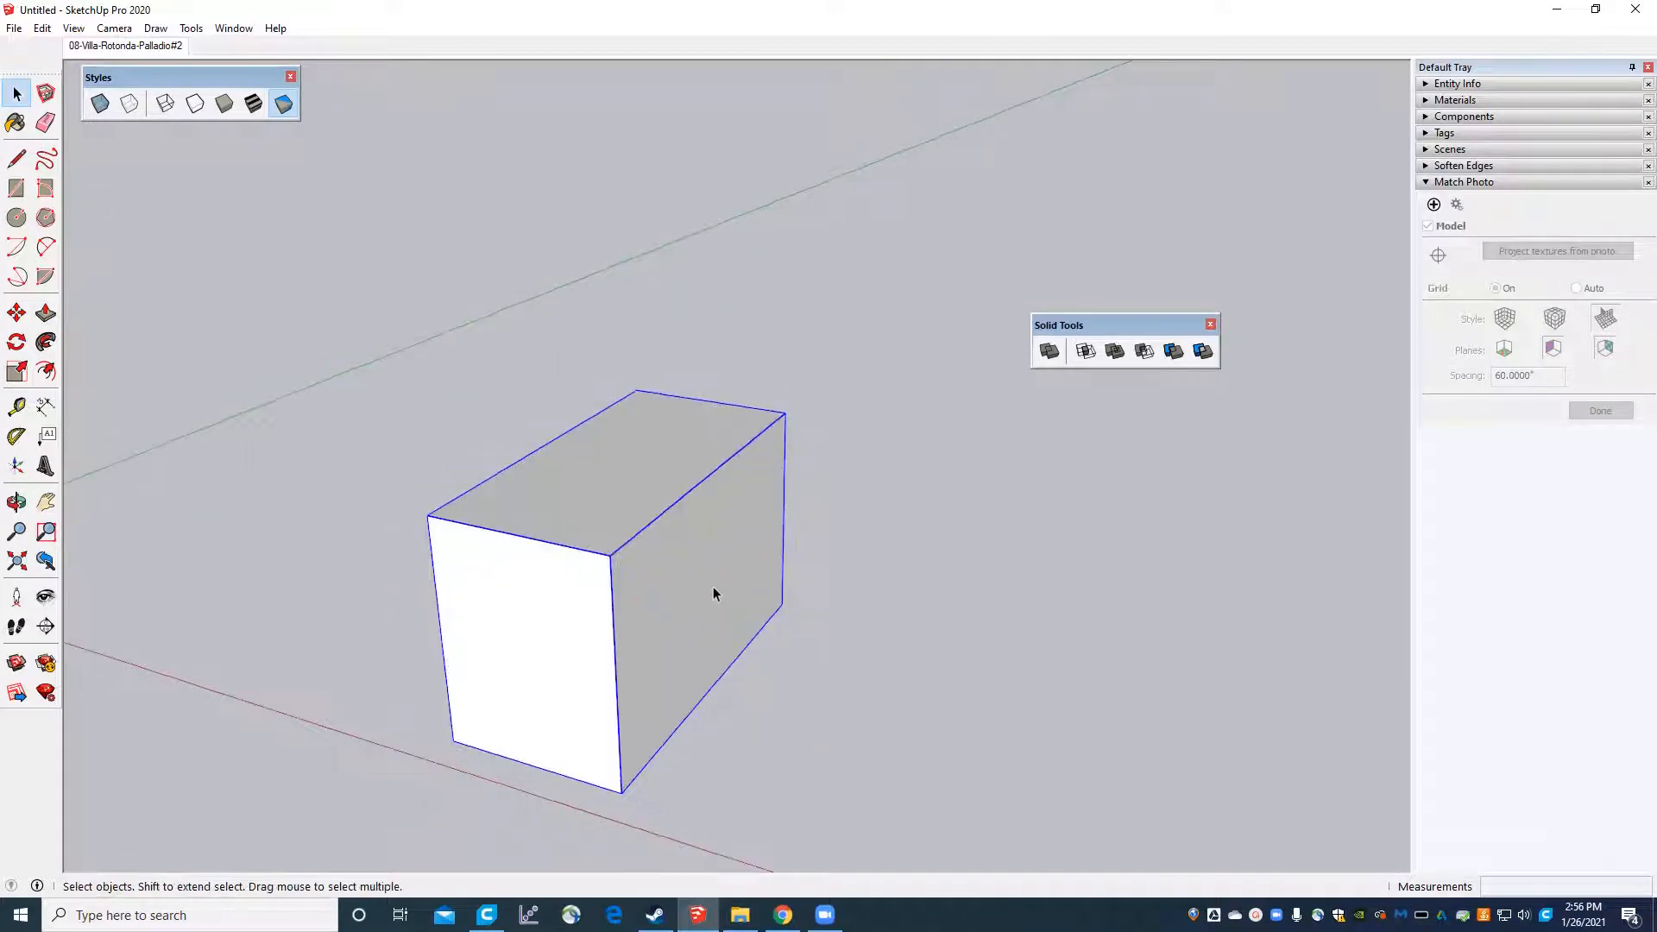
# Copy the box group behind the original and shift the copy so the two boxes overlap.
pyautogui.press('m')
pyautogui.press('ctrl')
pyautogui.click(570, 506)
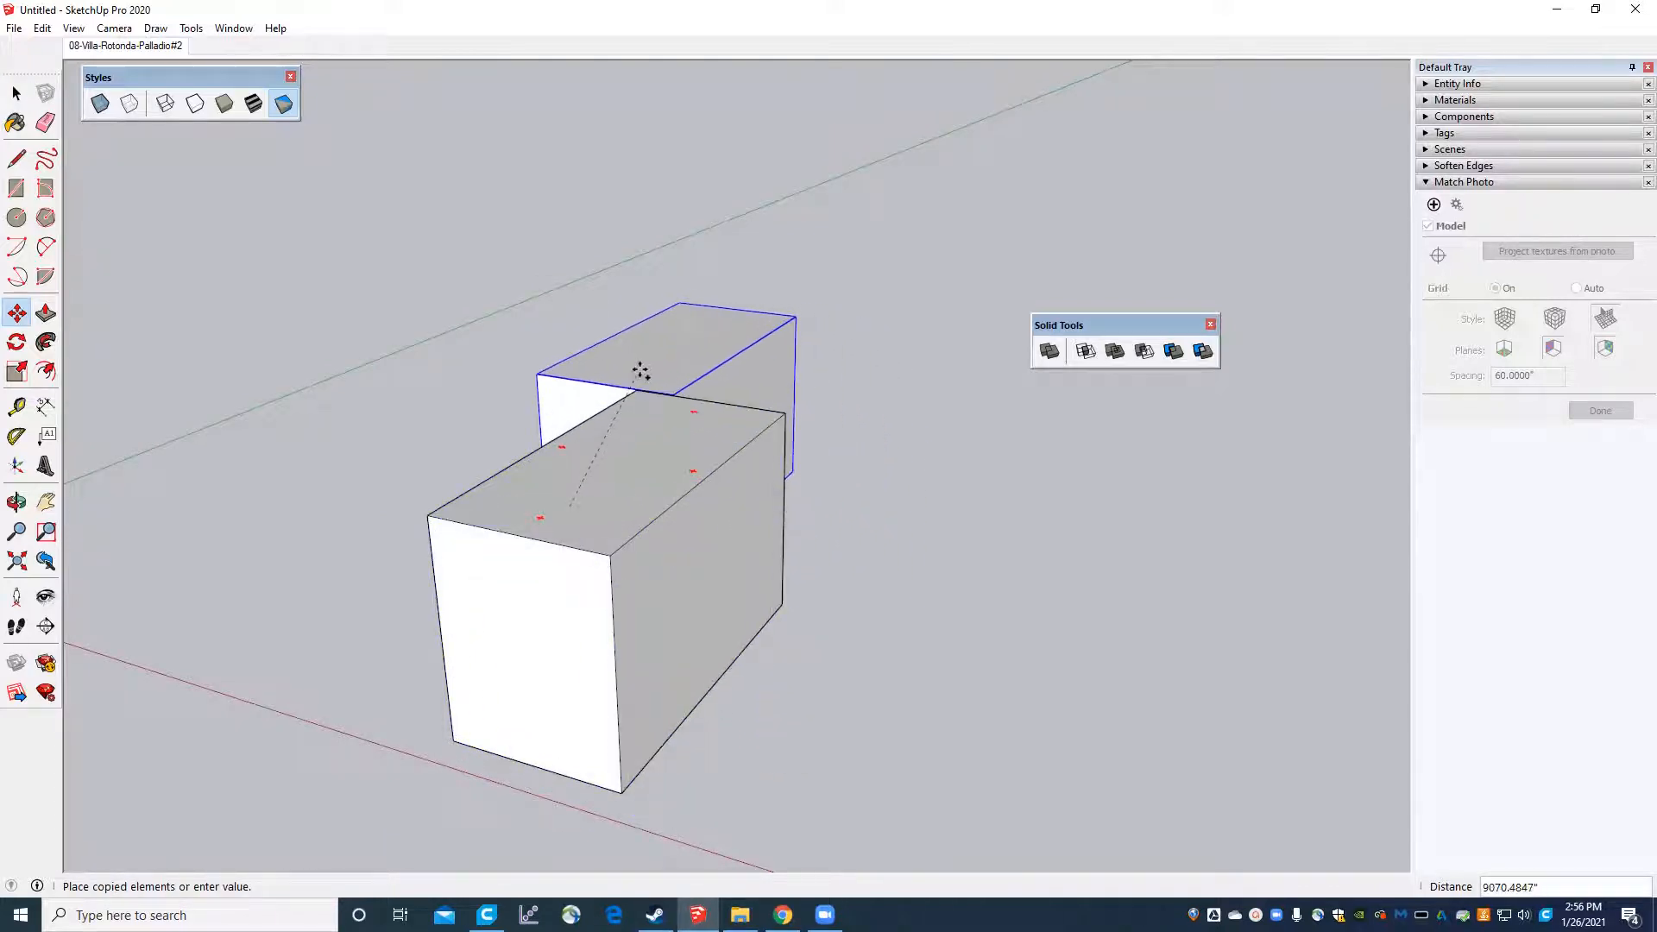
pyautogui.click(636, 369)
pyautogui.click(673, 368)
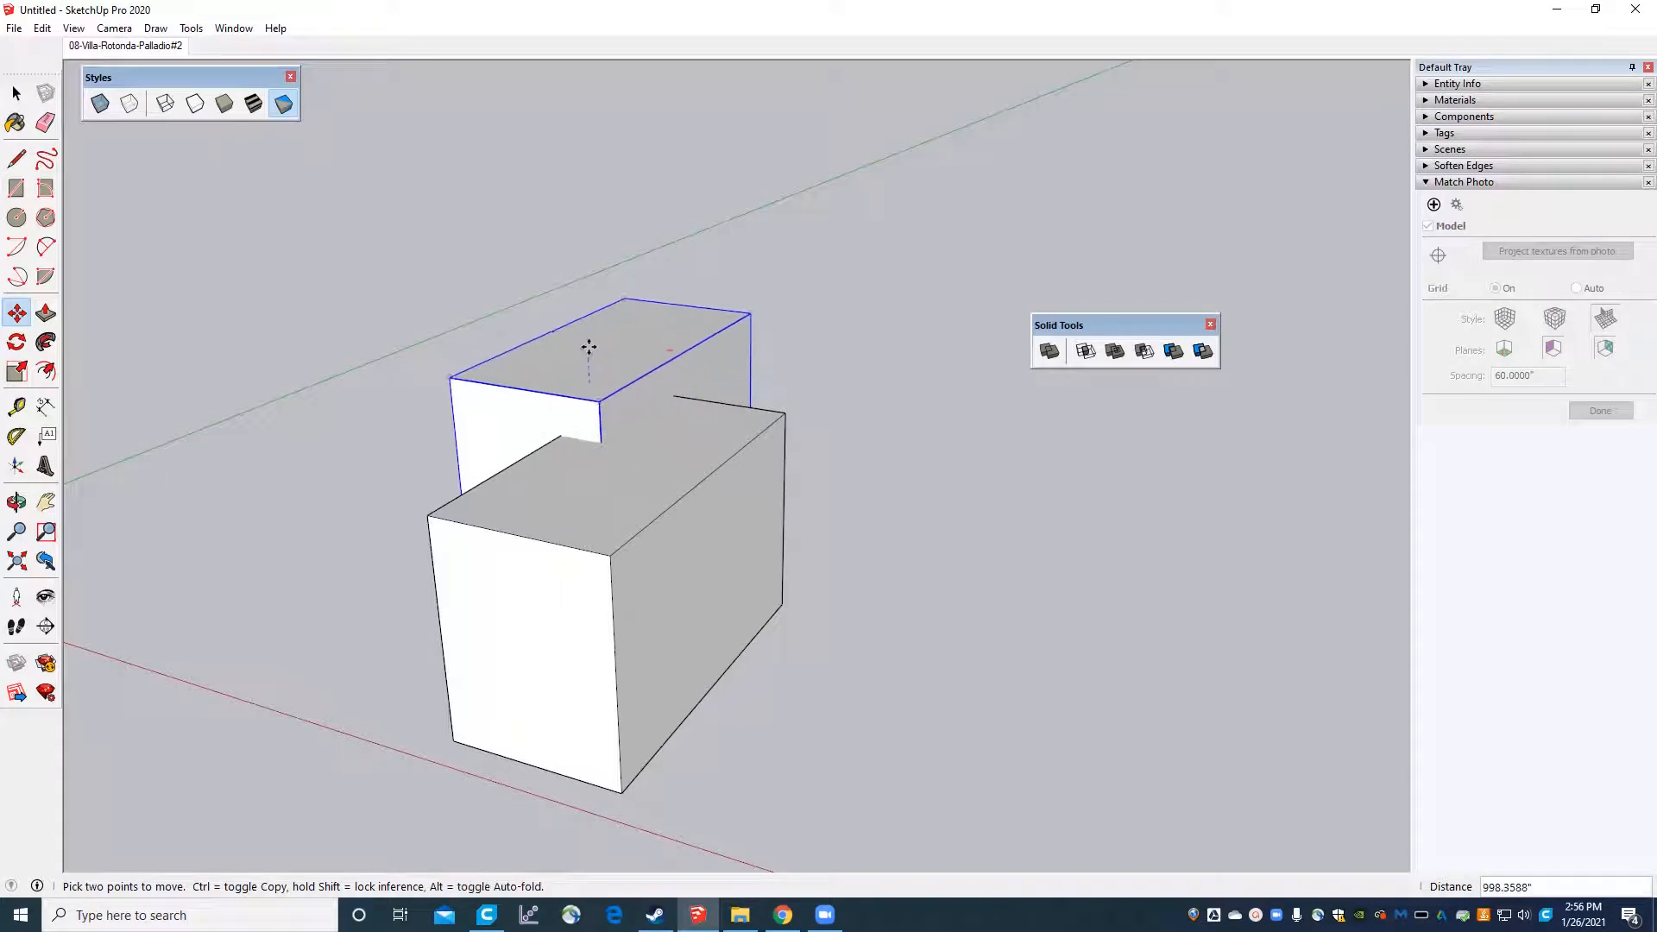
pyautogui.click(753, 417)
# Copy the rear box group to the right-hand side of the original, overlapping it as a third box.
pyautogui.scroll(2, 524, 445)
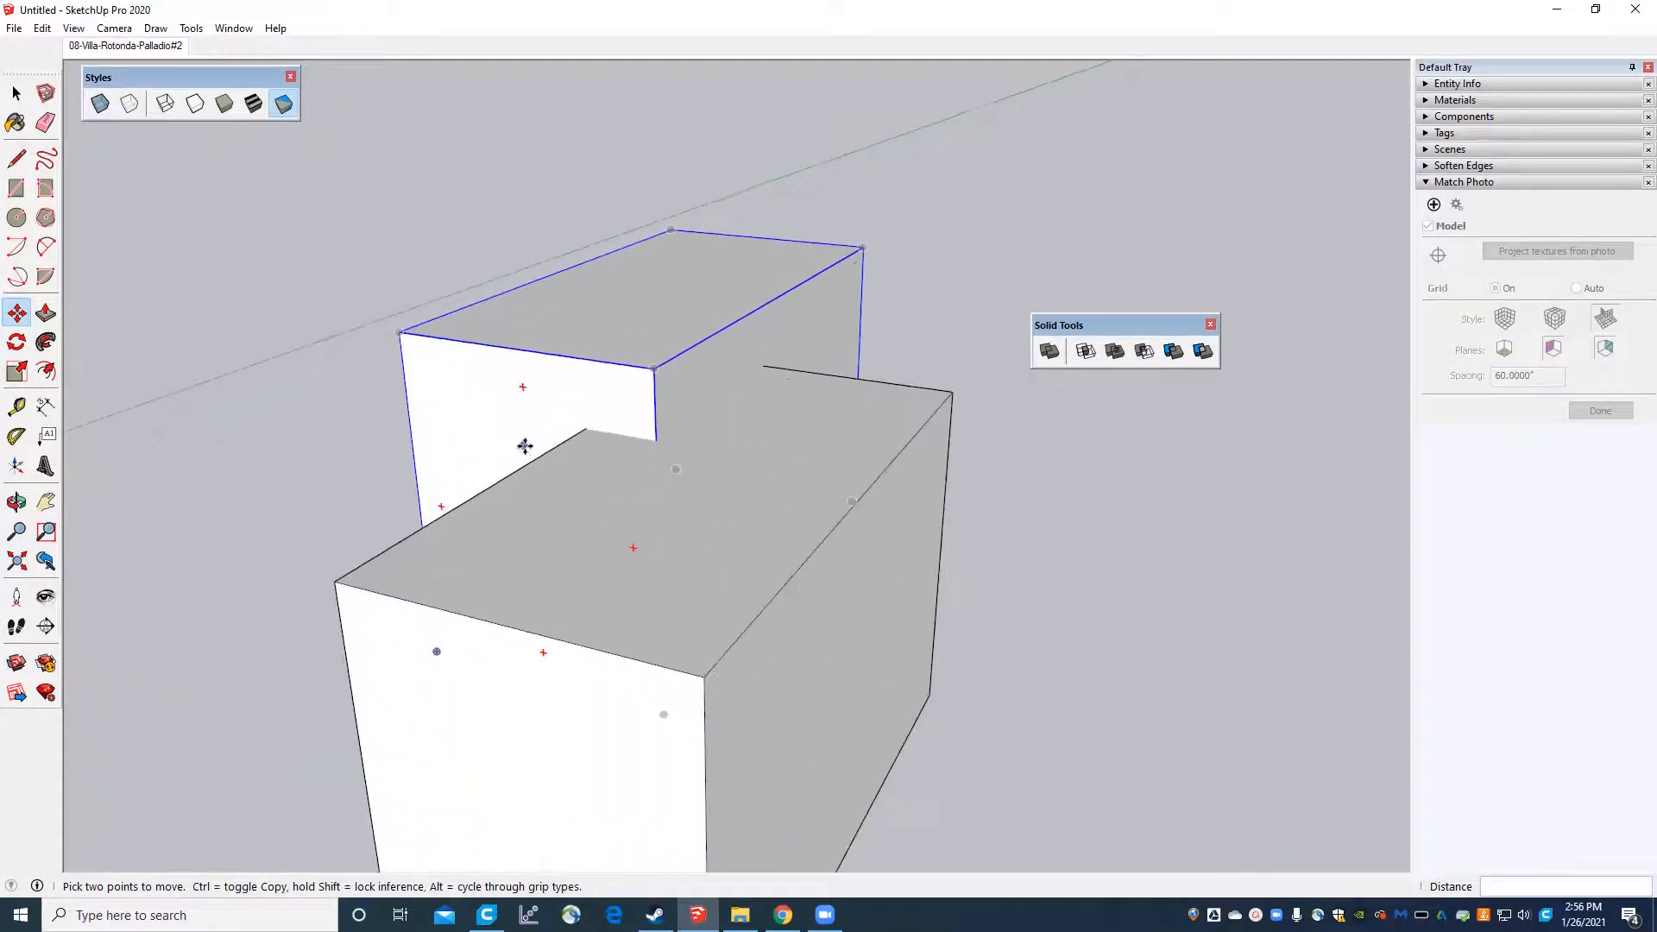
pyautogui.press('ctrl')
pyautogui.click(547, 326)
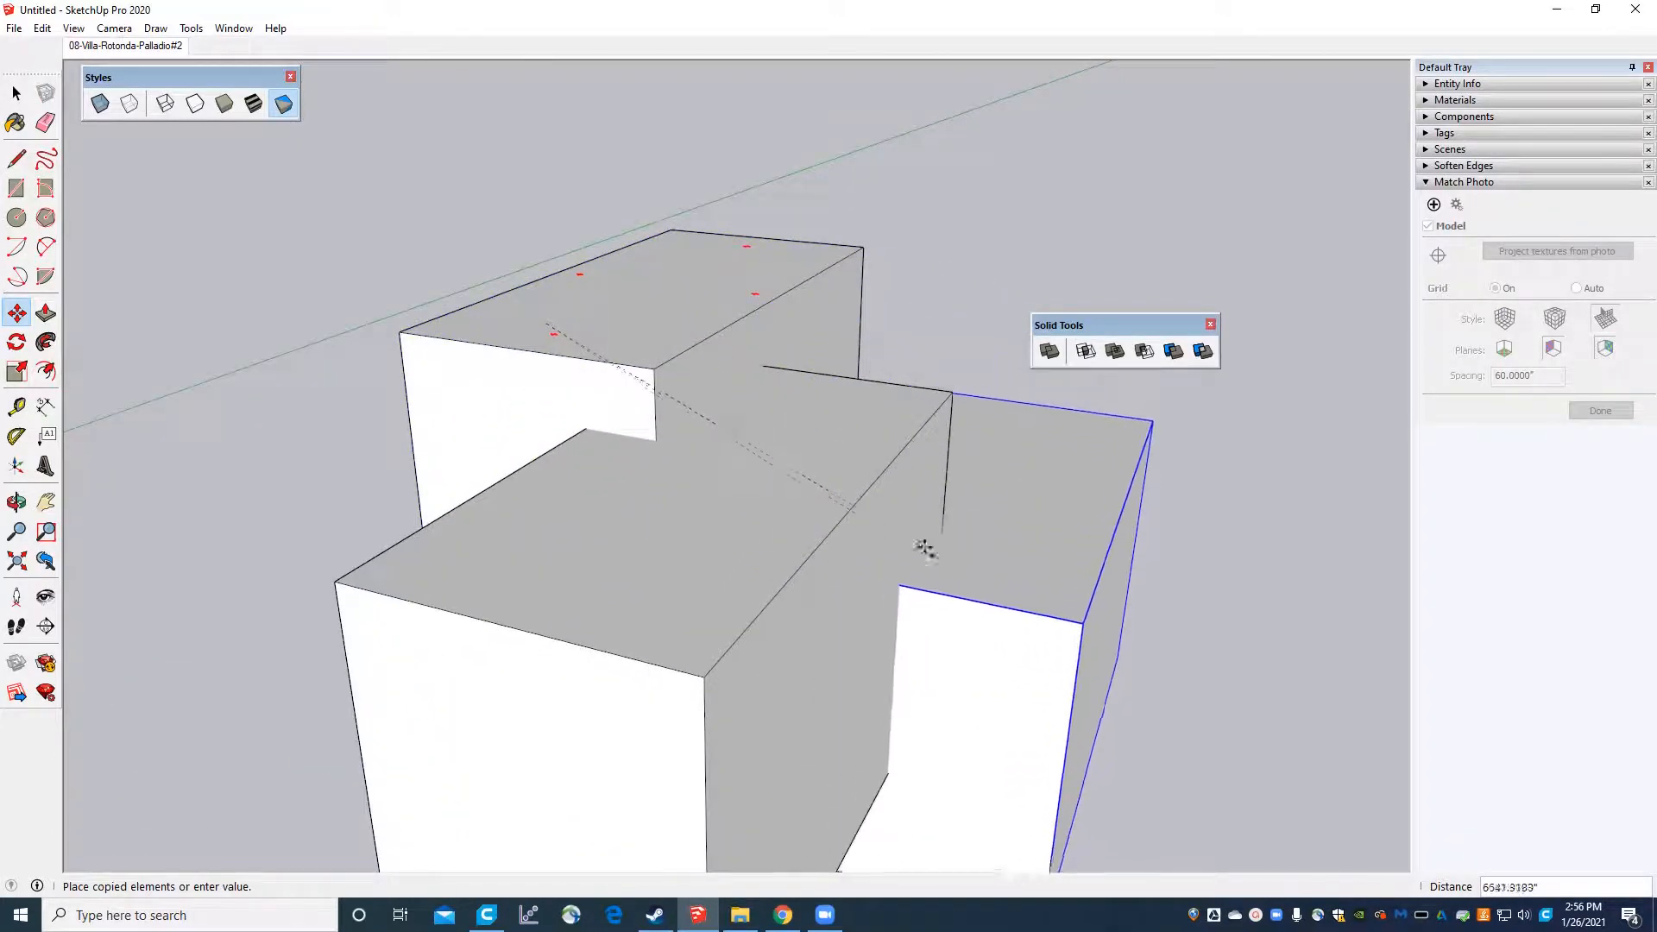
pyautogui.click(867, 566)
pyautogui.click(17, 94)
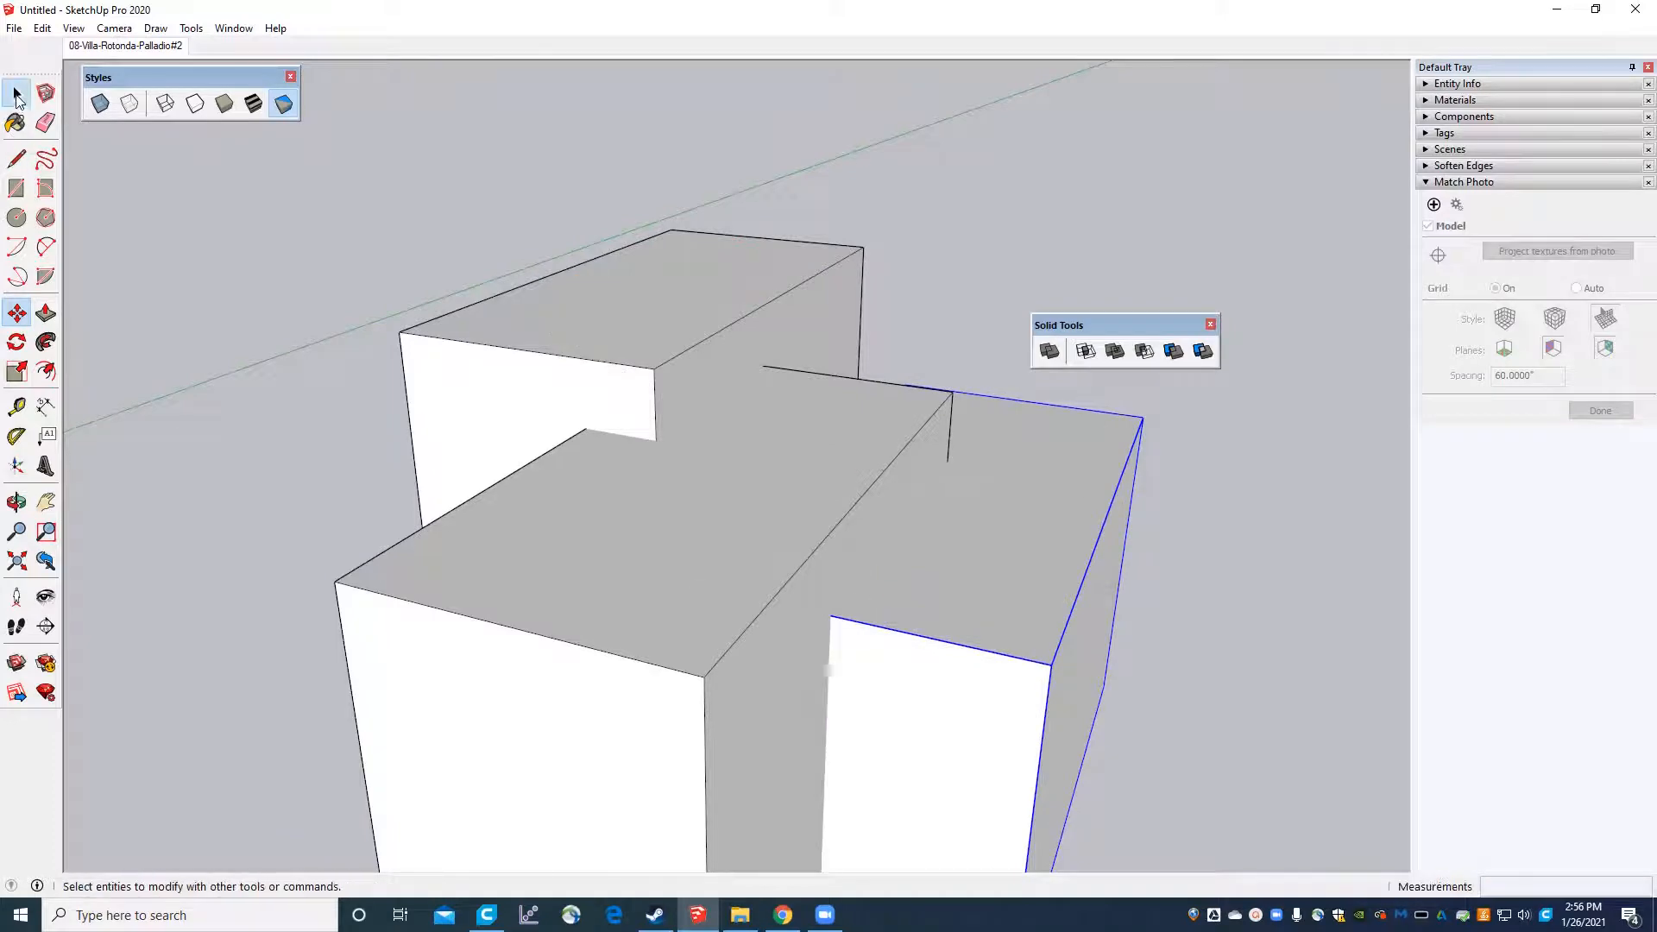
# Examine how the three boxes overlap from several angles, selecting each group in turn.
pyautogui.scroll(-5, 621, 204)
pyautogui.moveTo(843, 492); pyautogui.dragTo(743, 507, button='middle')
pyautogui.scroll(3, 649, 397)
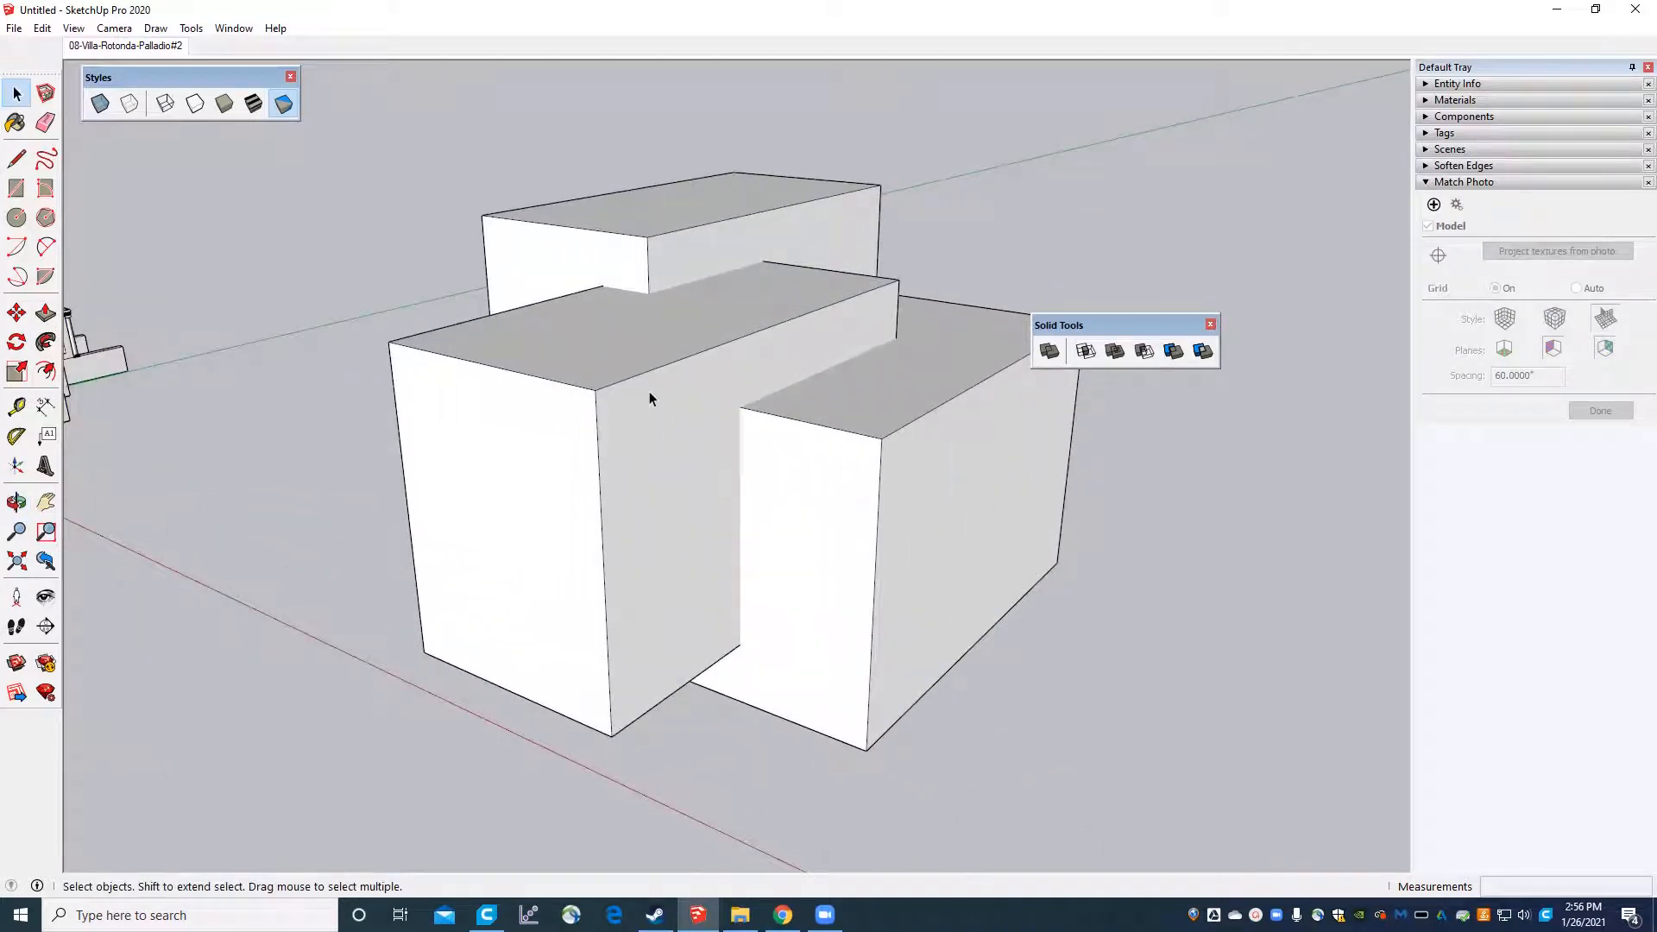
pyautogui.scroll(-2, 581, 378)
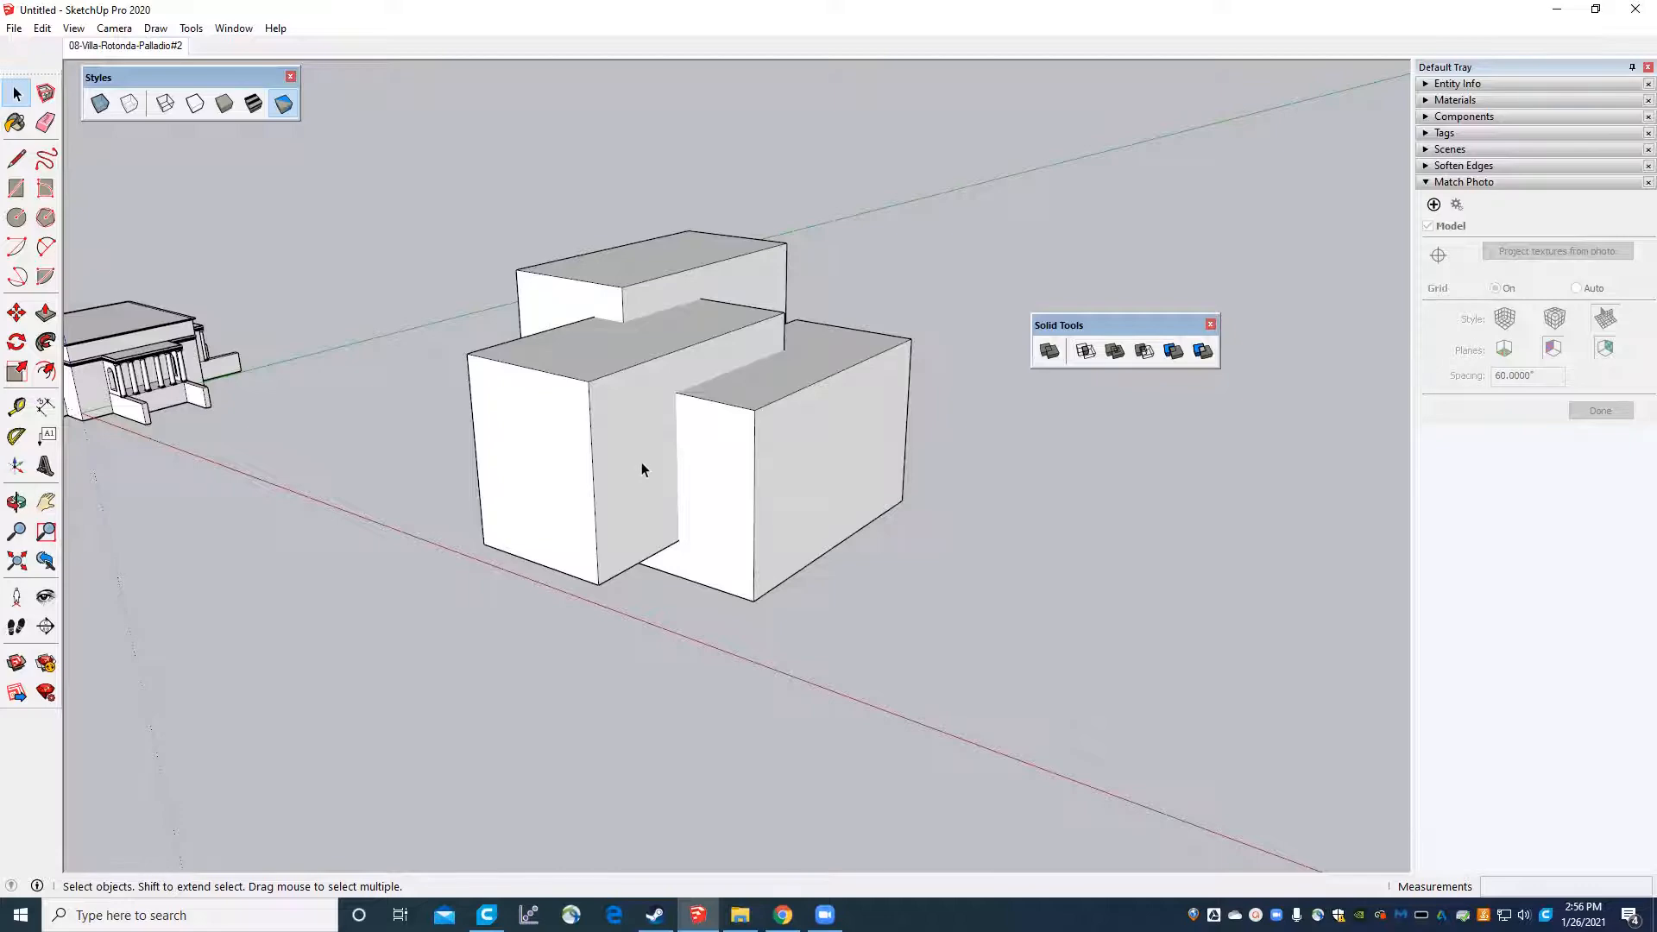
pyautogui.moveTo(539, 473); pyautogui.dragTo(754, 492, button='middle')
pyautogui.scroll(5, 845, 397)
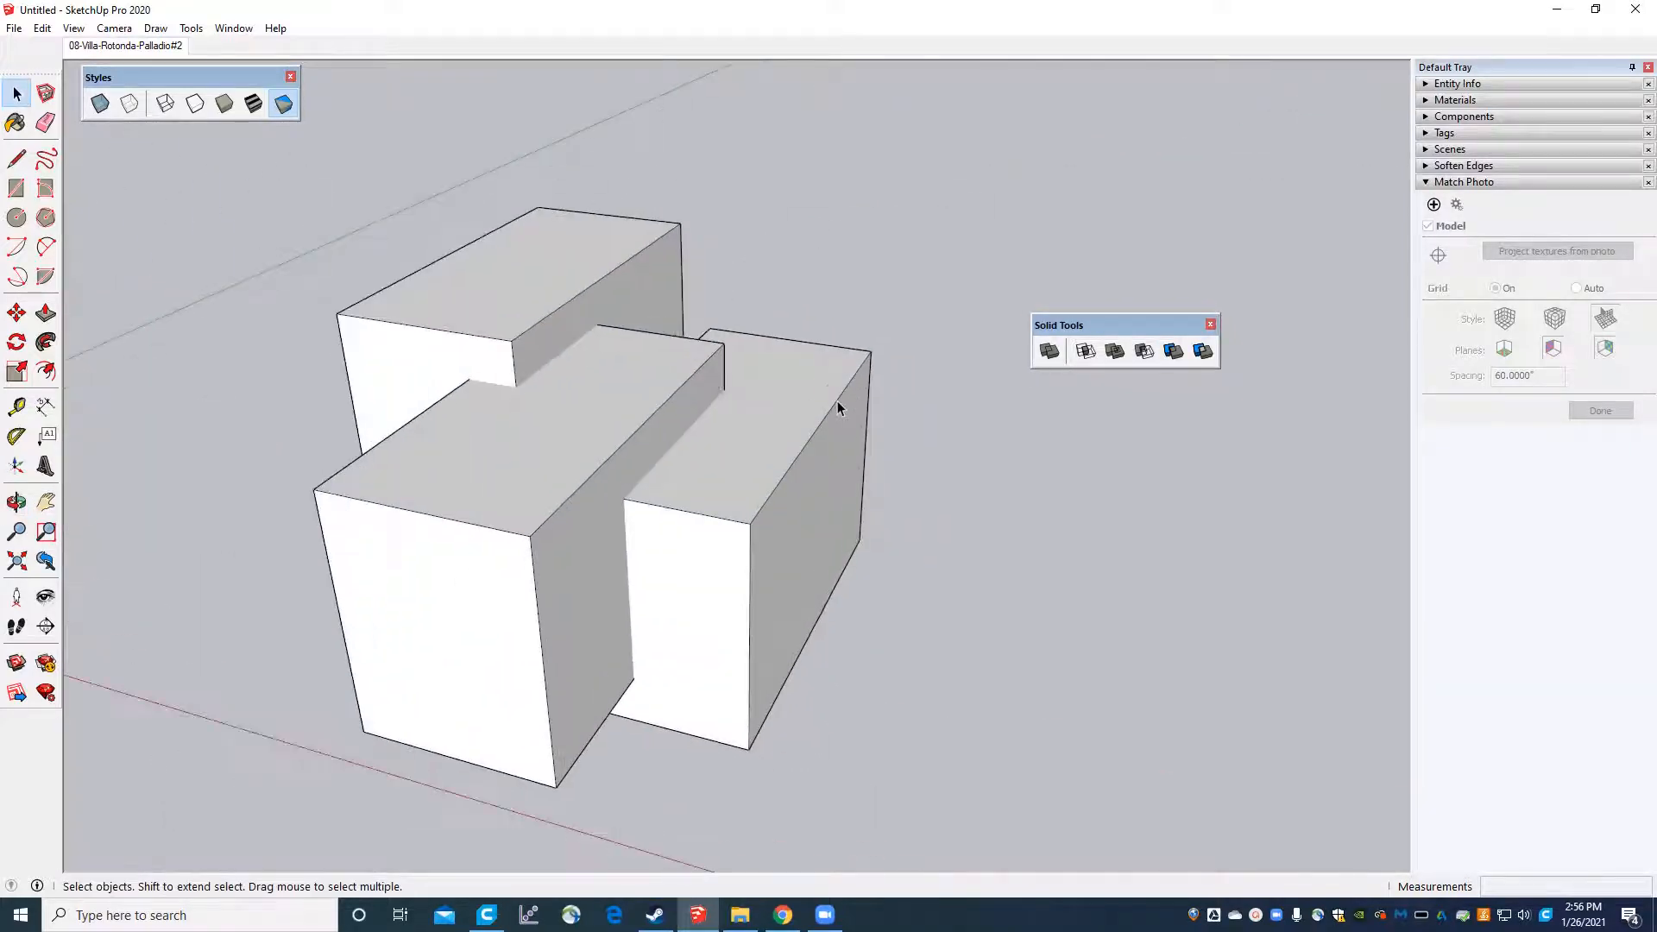
pyautogui.moveTo(837, 407); pyautogui.dragTo(851, 500, button='middle')
pyautogui.click(847, 491)
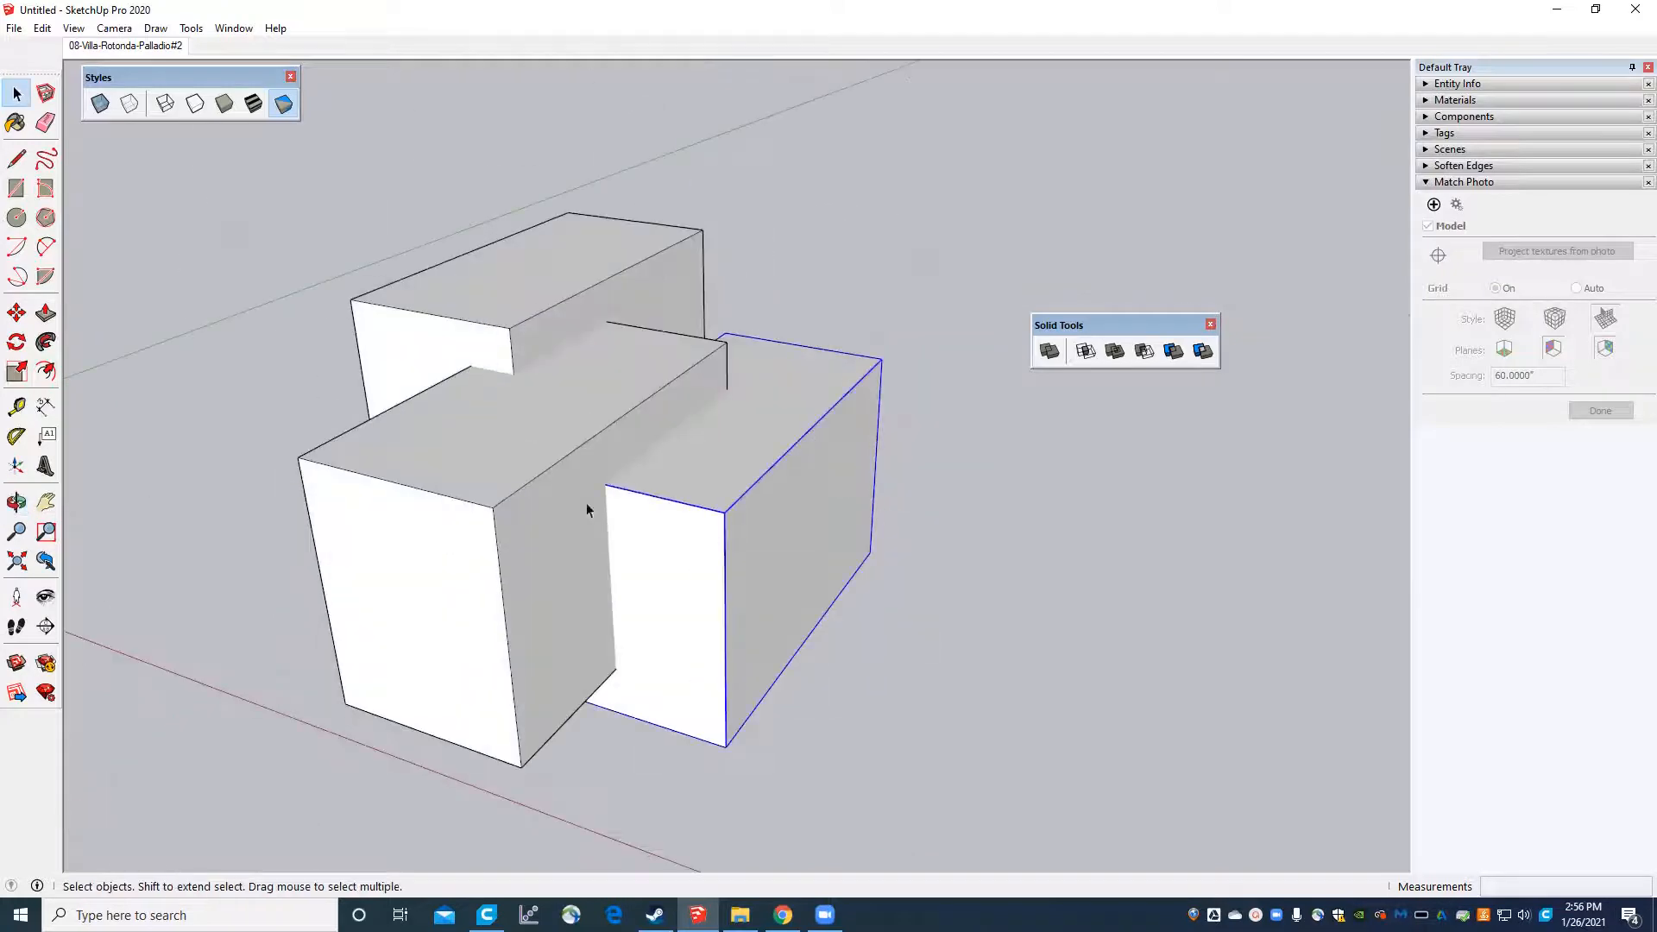
pyautogui.click(586, 510)
pyautogui.click(535, 316)
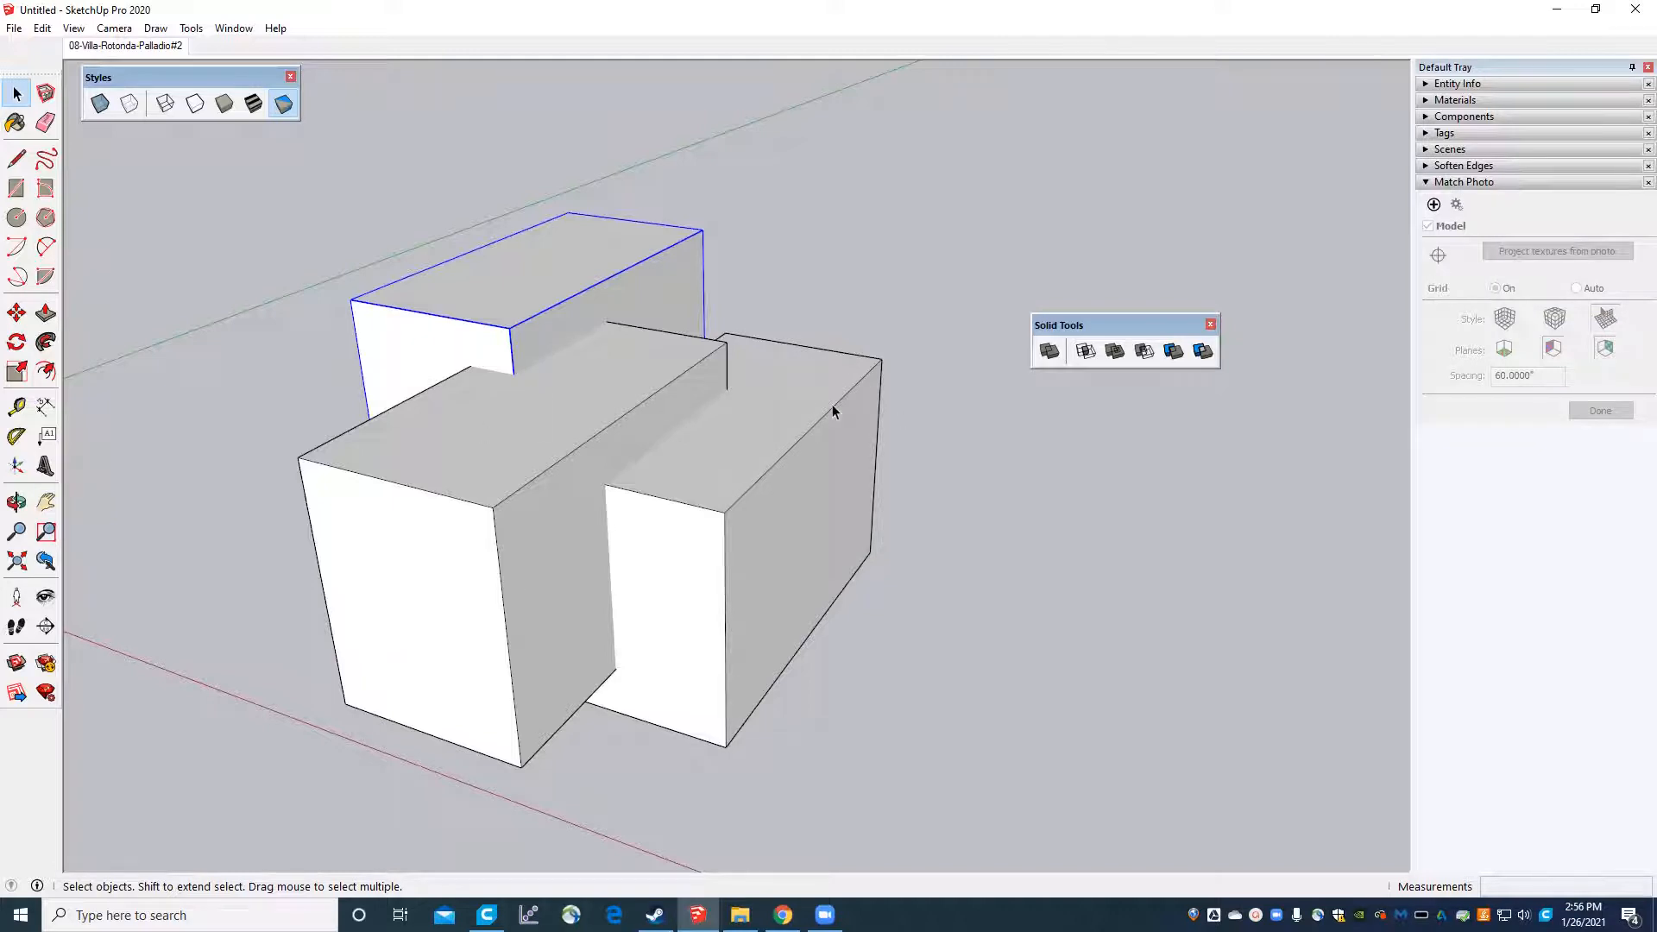
pyautogui.scroll(-2, 989, 566)
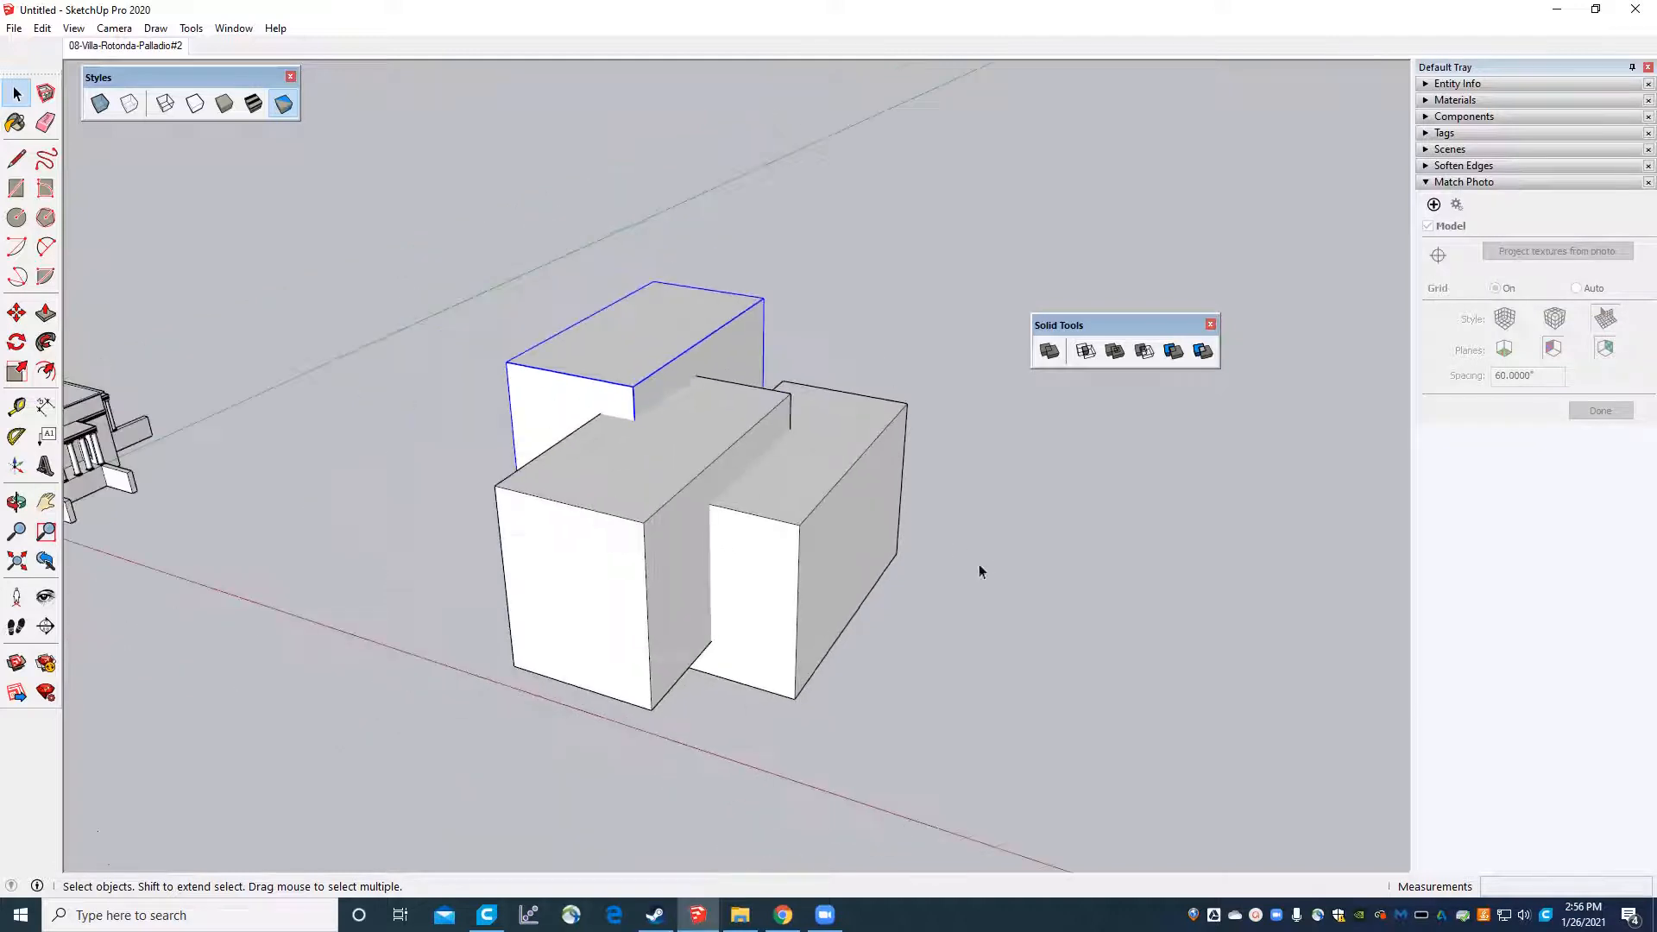
pyautogui.moveTo(980, 566); pyautogui.dragTo(764, 531, button='middle')
pyautogui.scroll(2, 733, 448)
pyautogui.scroll(1, 733, 448)
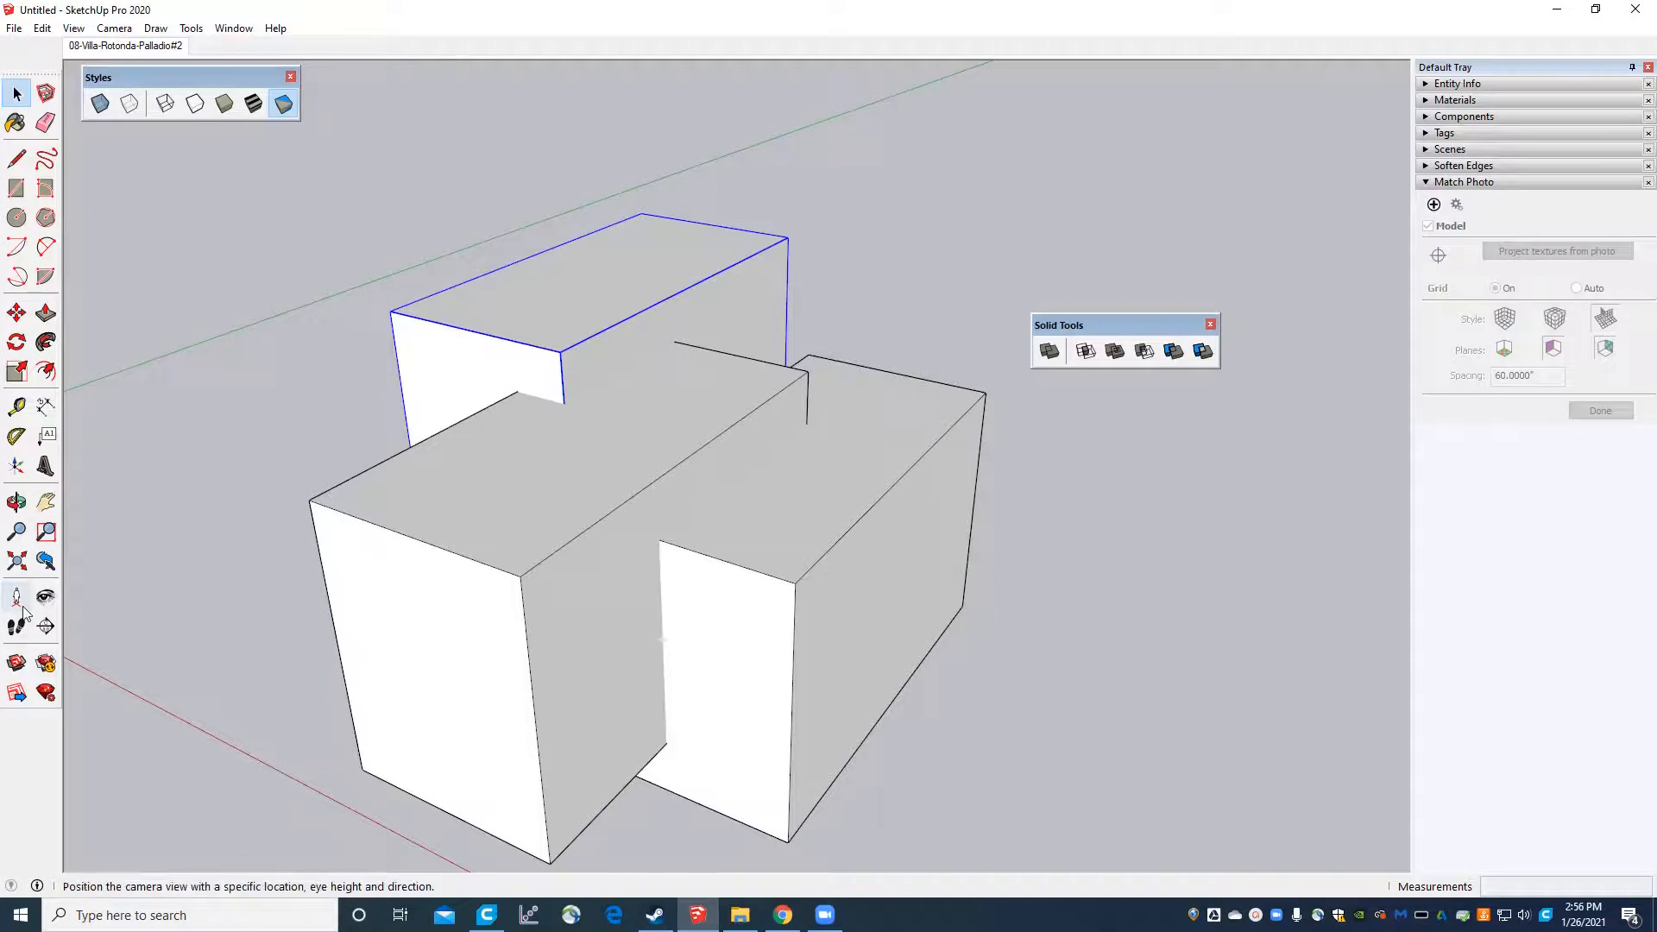
# Preview the overlapping boxes with X-Ray transparency and turn it off again.
pyautogui.click(73, 28)
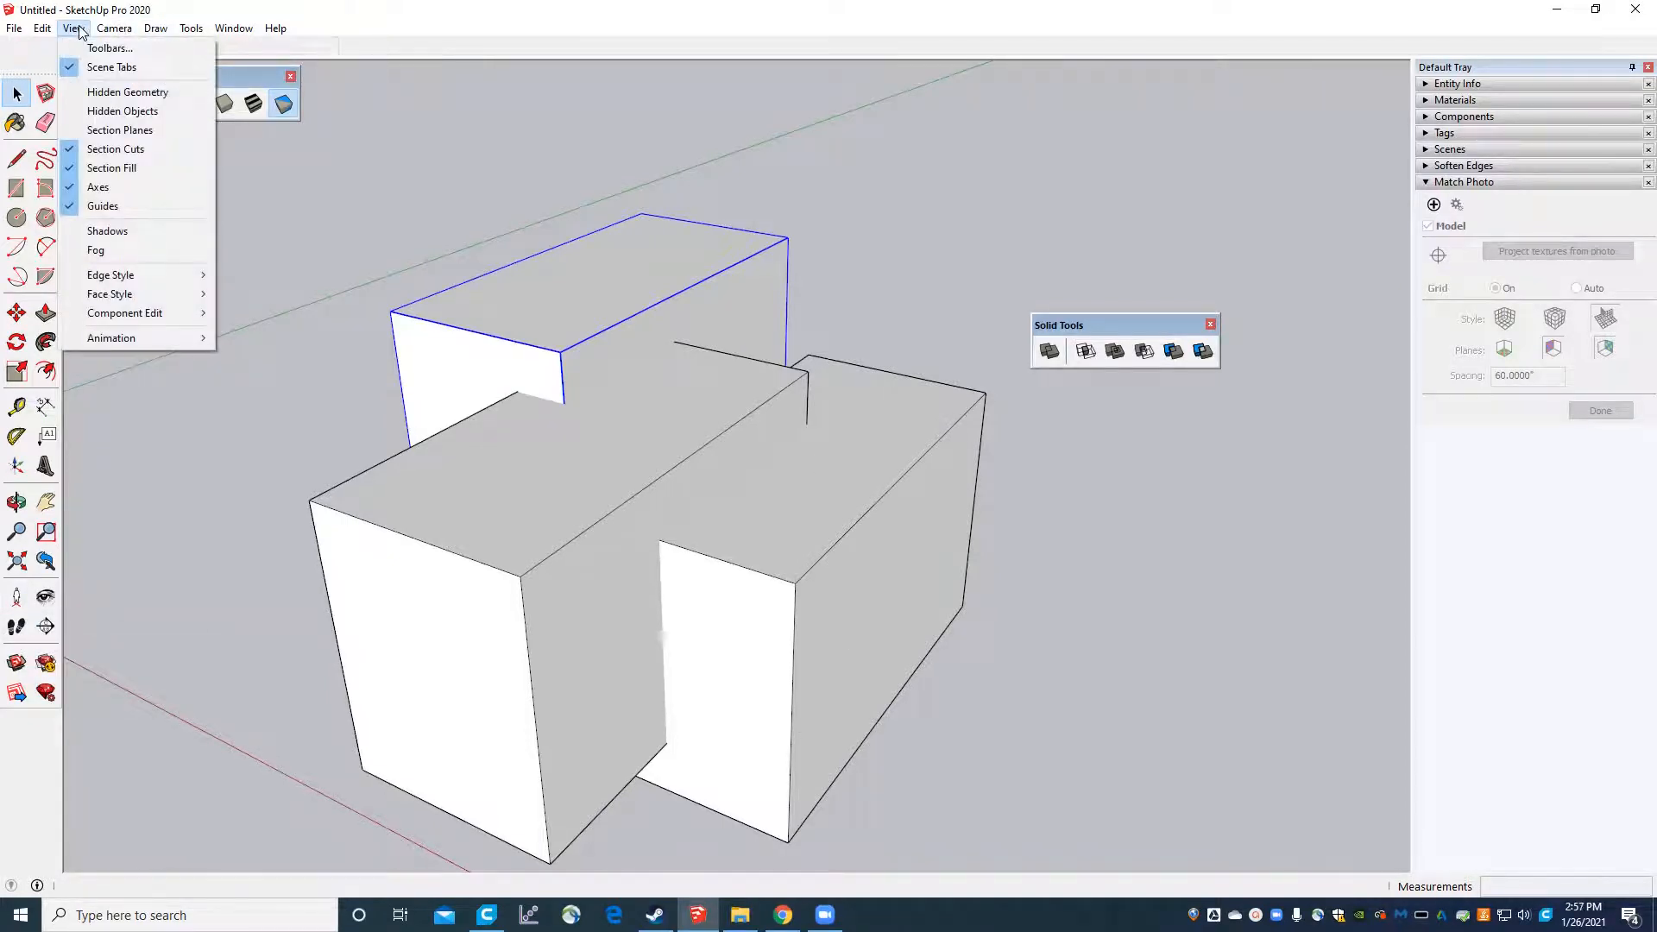
pyautogui.click(456, 7)
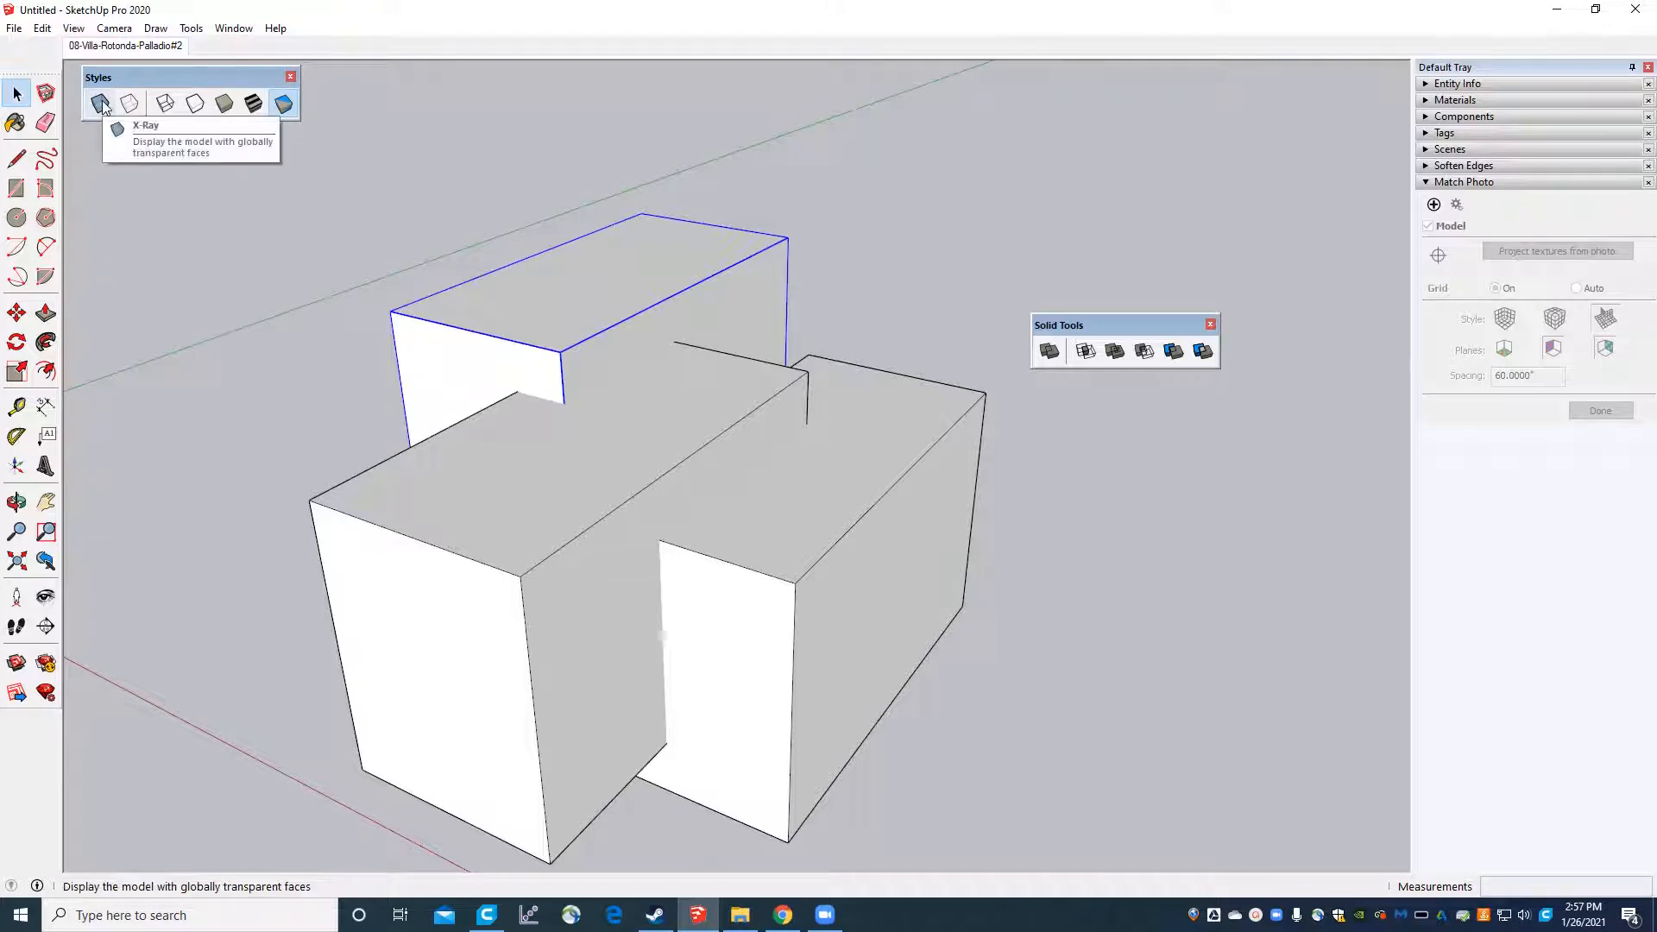
pyautogui.click(101, 104)
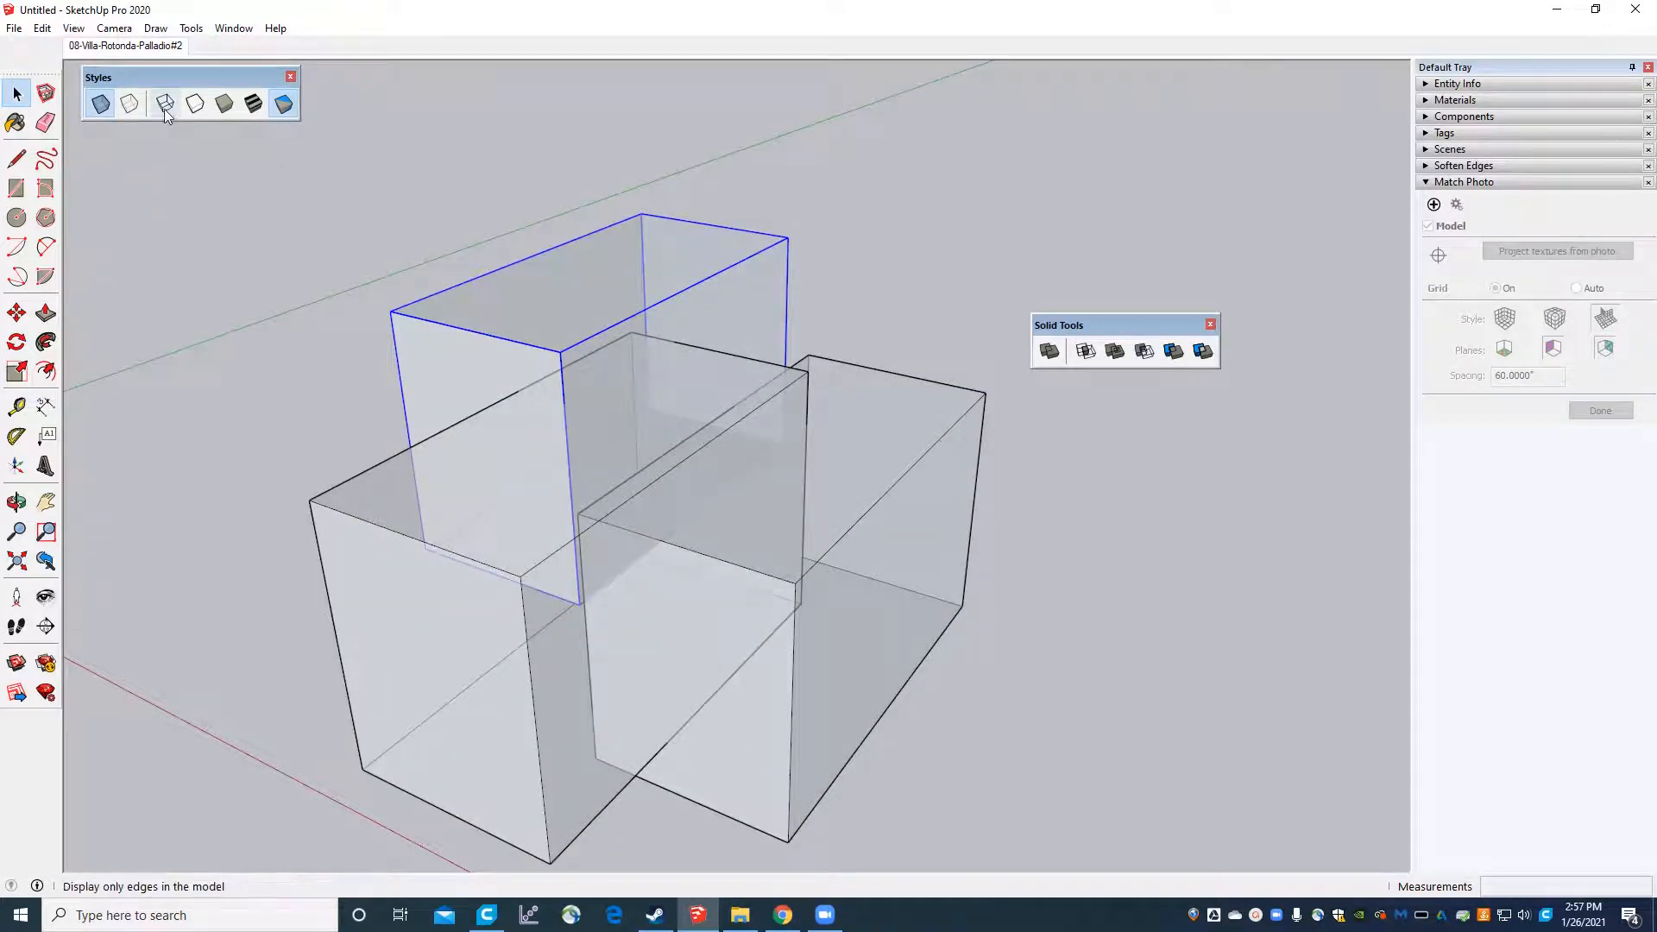
pyautogui.click(101, 105)
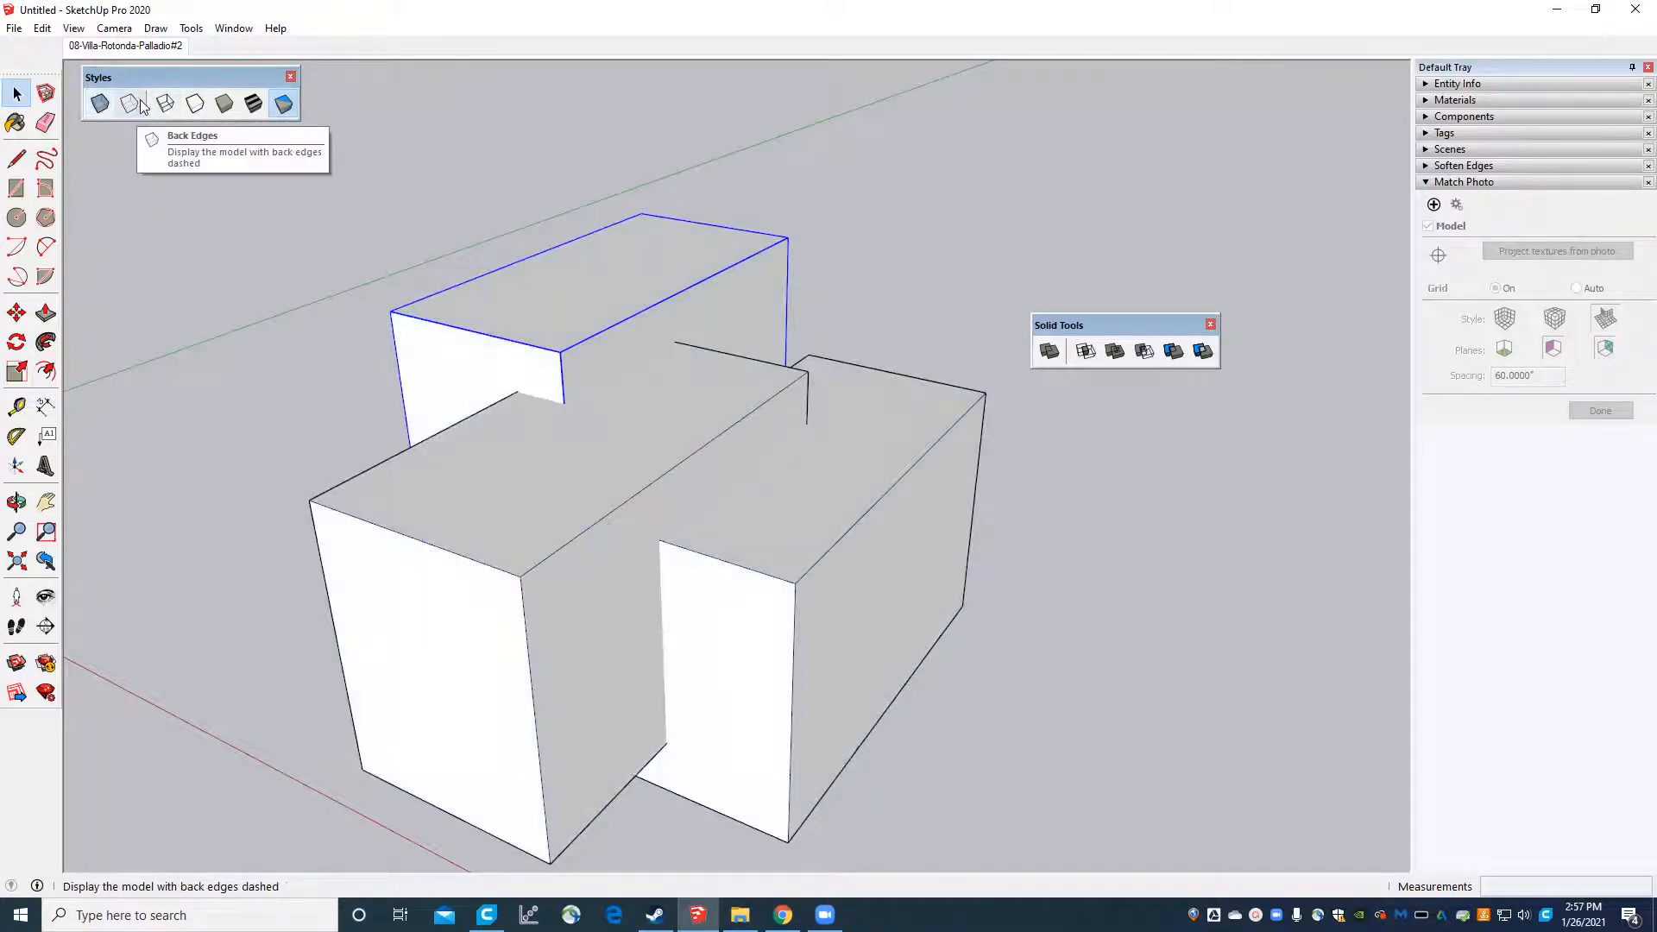
# Display the back edges of the boxes as dashed lines and view the overlaps from above.
pyautogui.click(130, 105)
pyautogui.moveTo(292, 257)
pyautogui.mouseDown(button='middle')
pyautogui.moveTo(647, 527)
pyautogui.moveTo(194, 653)
pyautogui.moveTo(566, 613)
pyautogui.moveTo(784, 492)
pyautogui.moveTo(1006, 543)
pyautogui.moveTo(690, 670)
pyautogui.moveTo(903, 618)
pyautogui.moveTo(414, 736)
pyautogui.moveTo(547, 784)
pyautogui.mouseUp(button='middle')
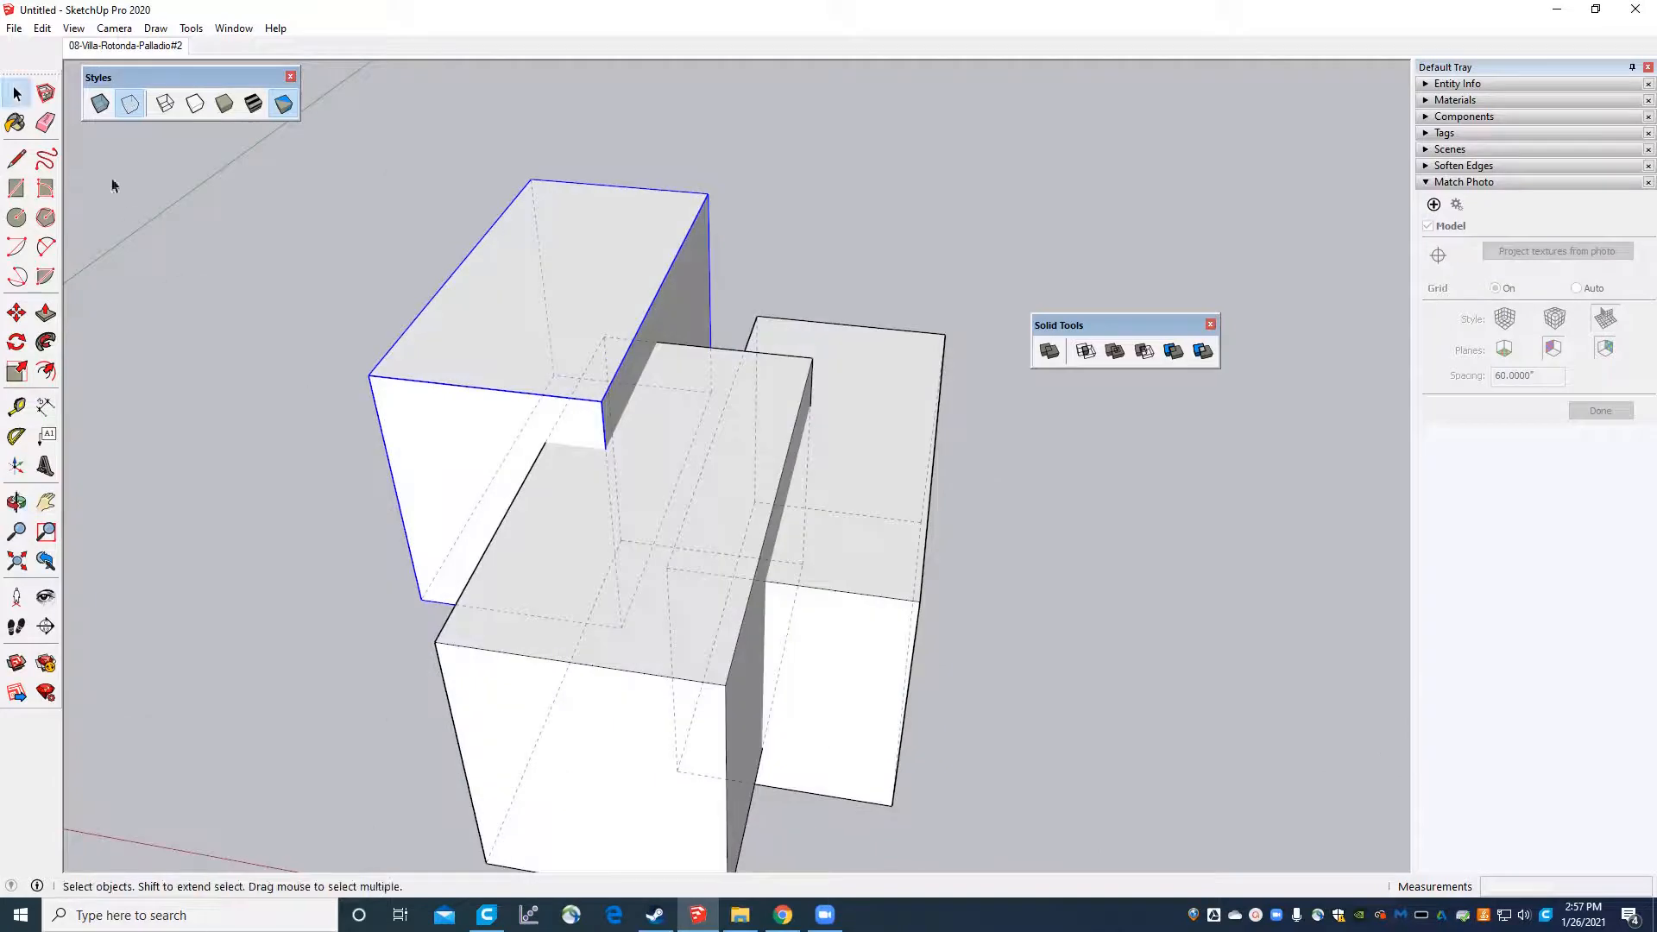
# Combine the three overlapping boxes into one solid with Outer Shell, using X-Ray transparency only to check the interior edges.
pyautogui.click(100, 104)
pyautogui.moveTo(359, 192); pyautogui.dragTo(703, 507, button='middle')
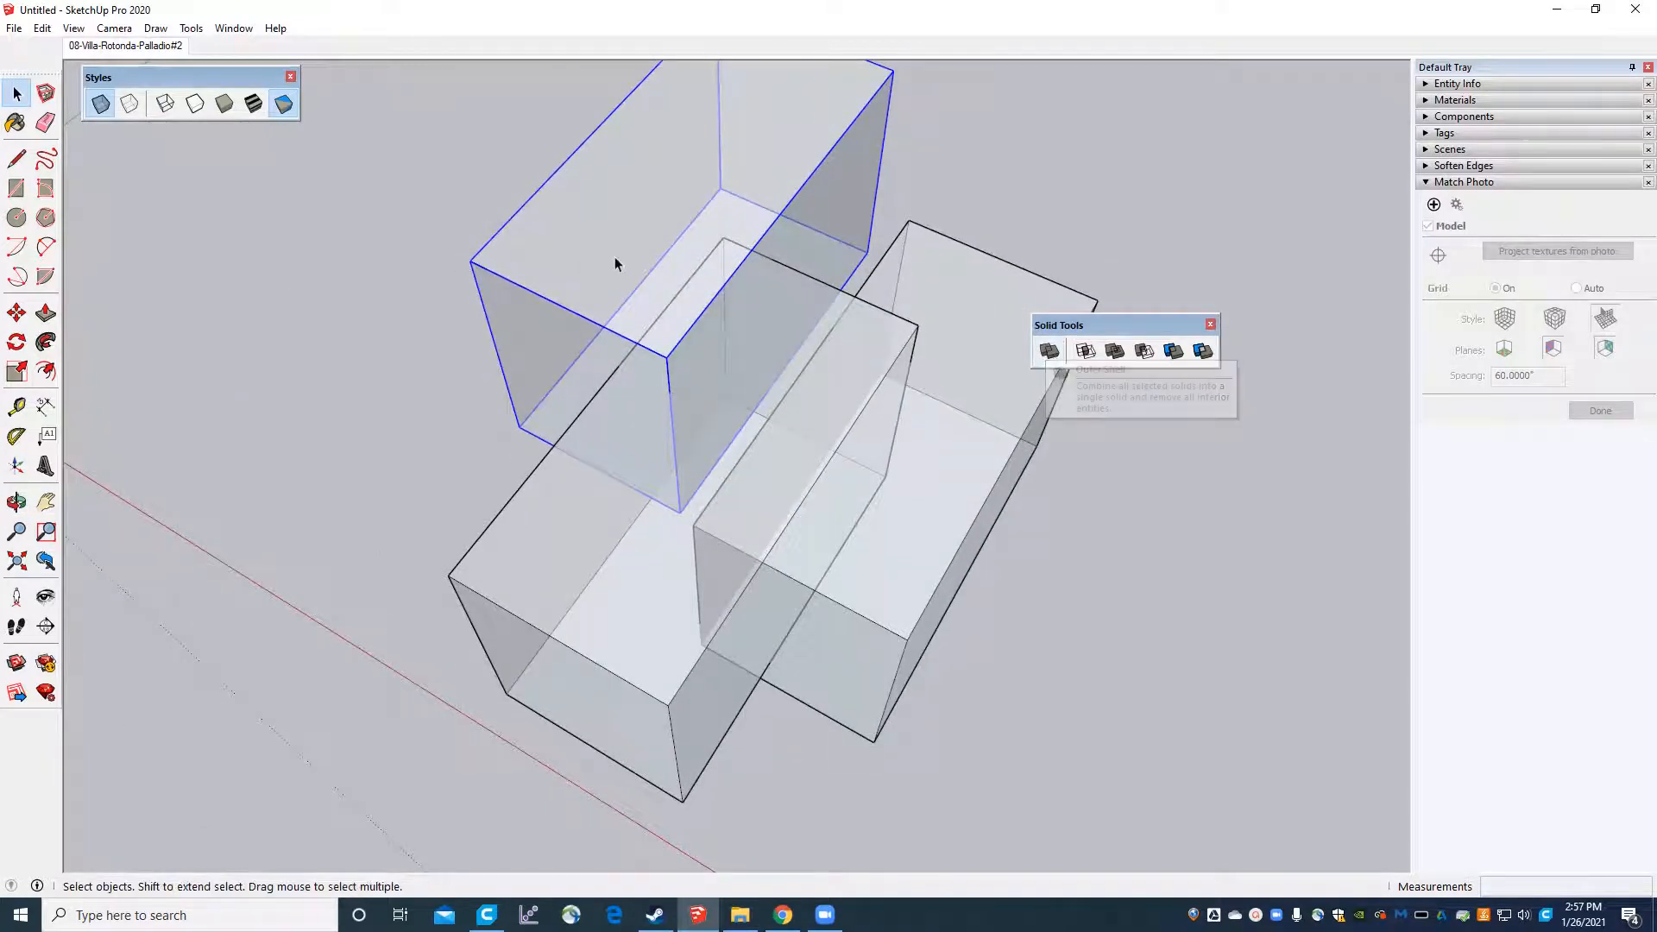
pyautogui.click(1049, 350)
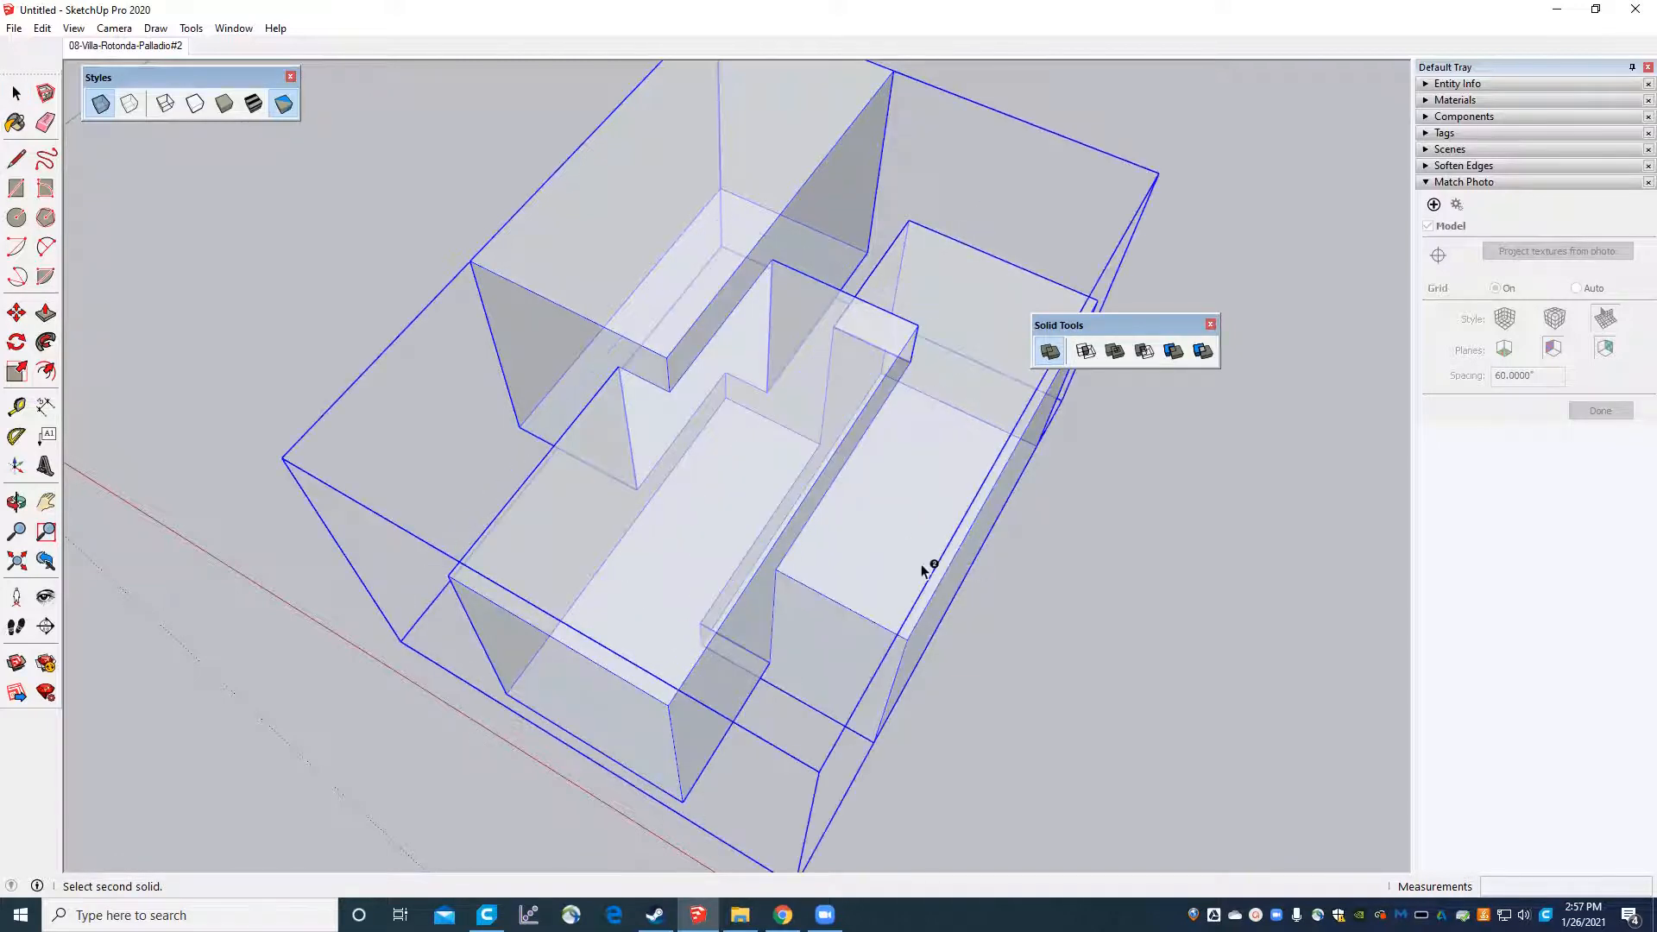
pyautogui.click(100, 103)
pyautogui.moveTo(822, 580); pyautogui.dragTo(832, 288, button='middle')
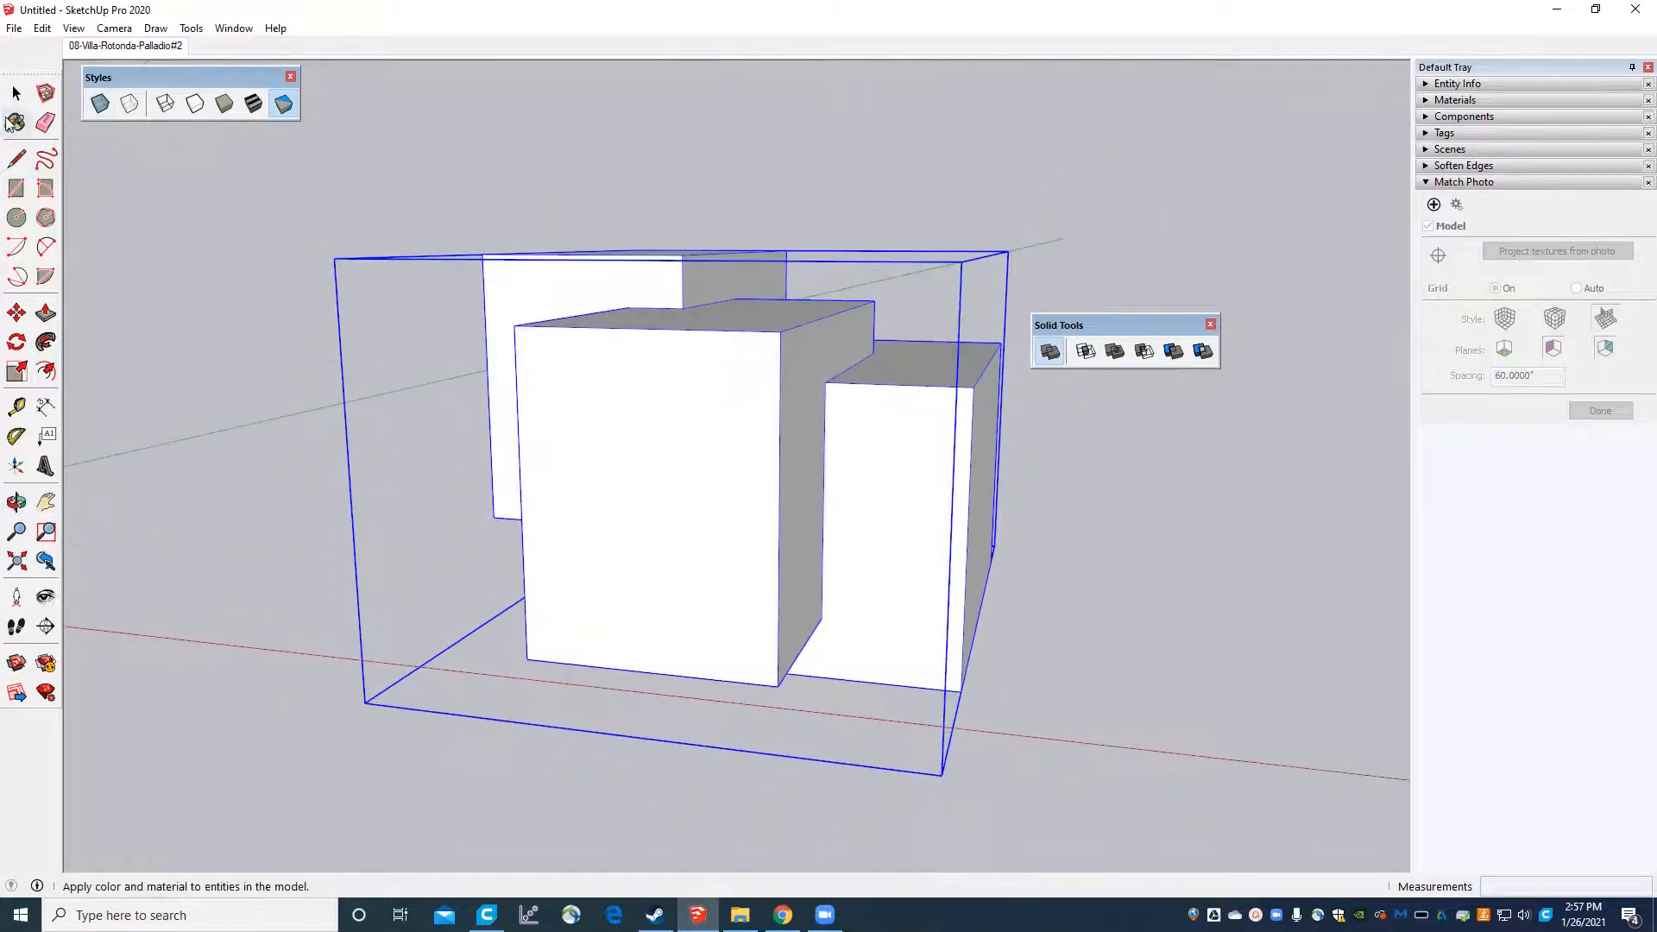
# Open the combined box group and hide its front face to look into the hollow interior.
pyautogui.click(16, 92)
pyautogui.moveTo(677, 462); pyautogui.dragTo(652, 490, button='middle')
pyautogui.doubleClick(643, 508)
pyautogui.tripleClick(643, 509)
pyautogui.rightClick(643, 508)
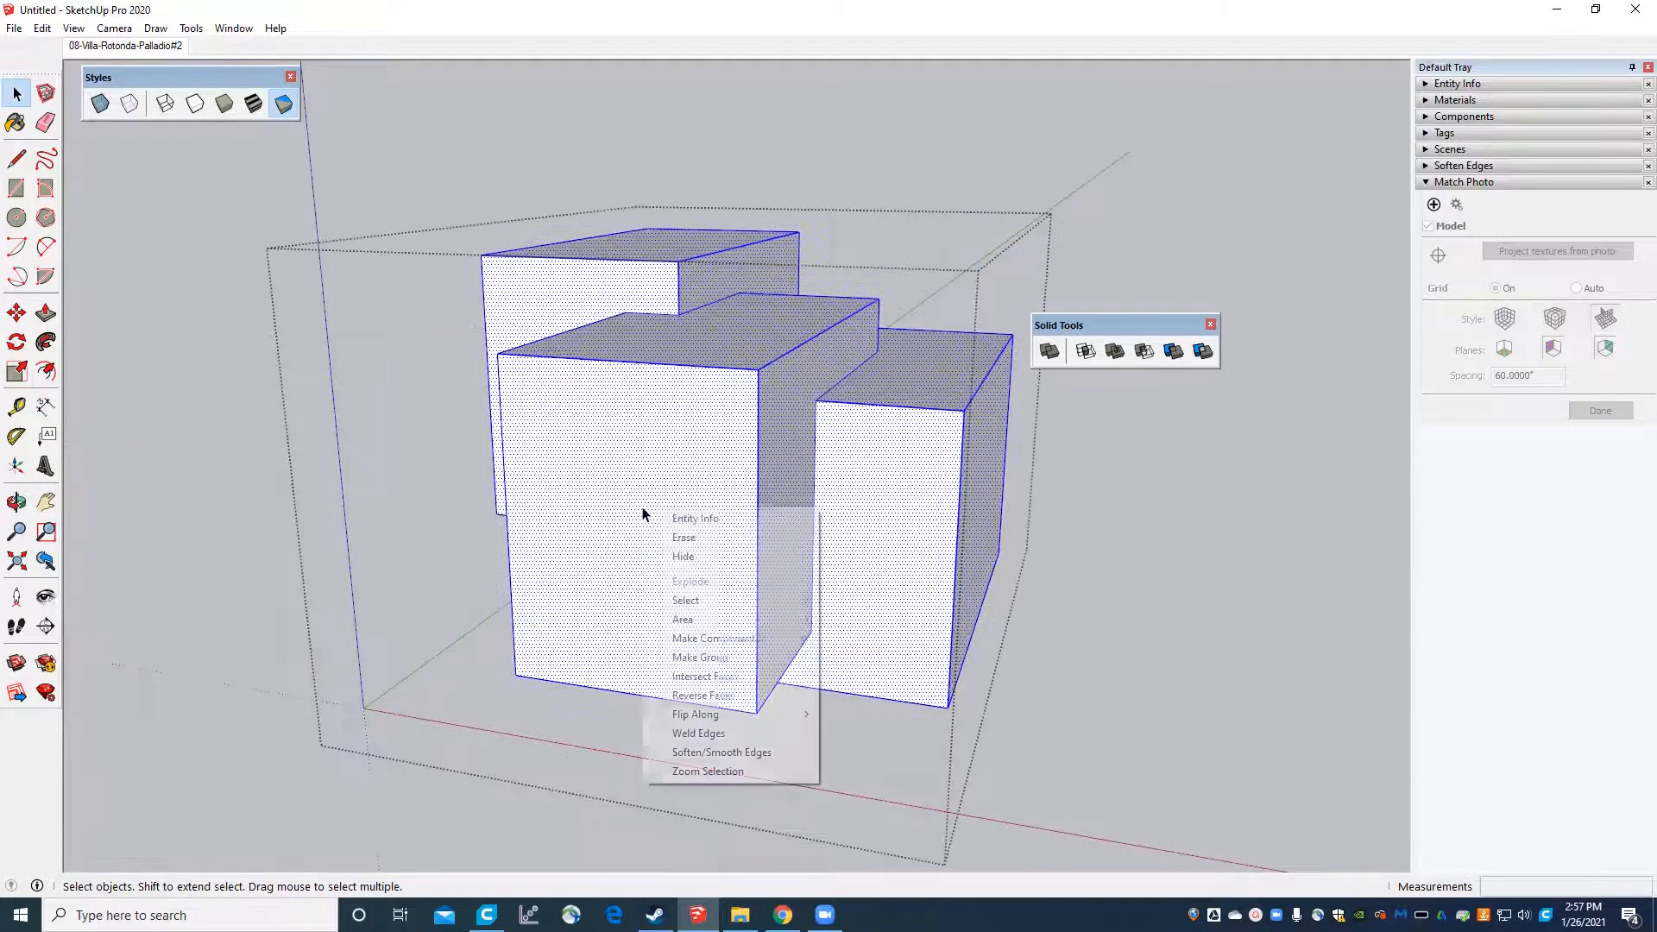
pyautogui.click(578, 507)
pyautogui.rightClick(578, 512)
pyautogui.click(614, 549)
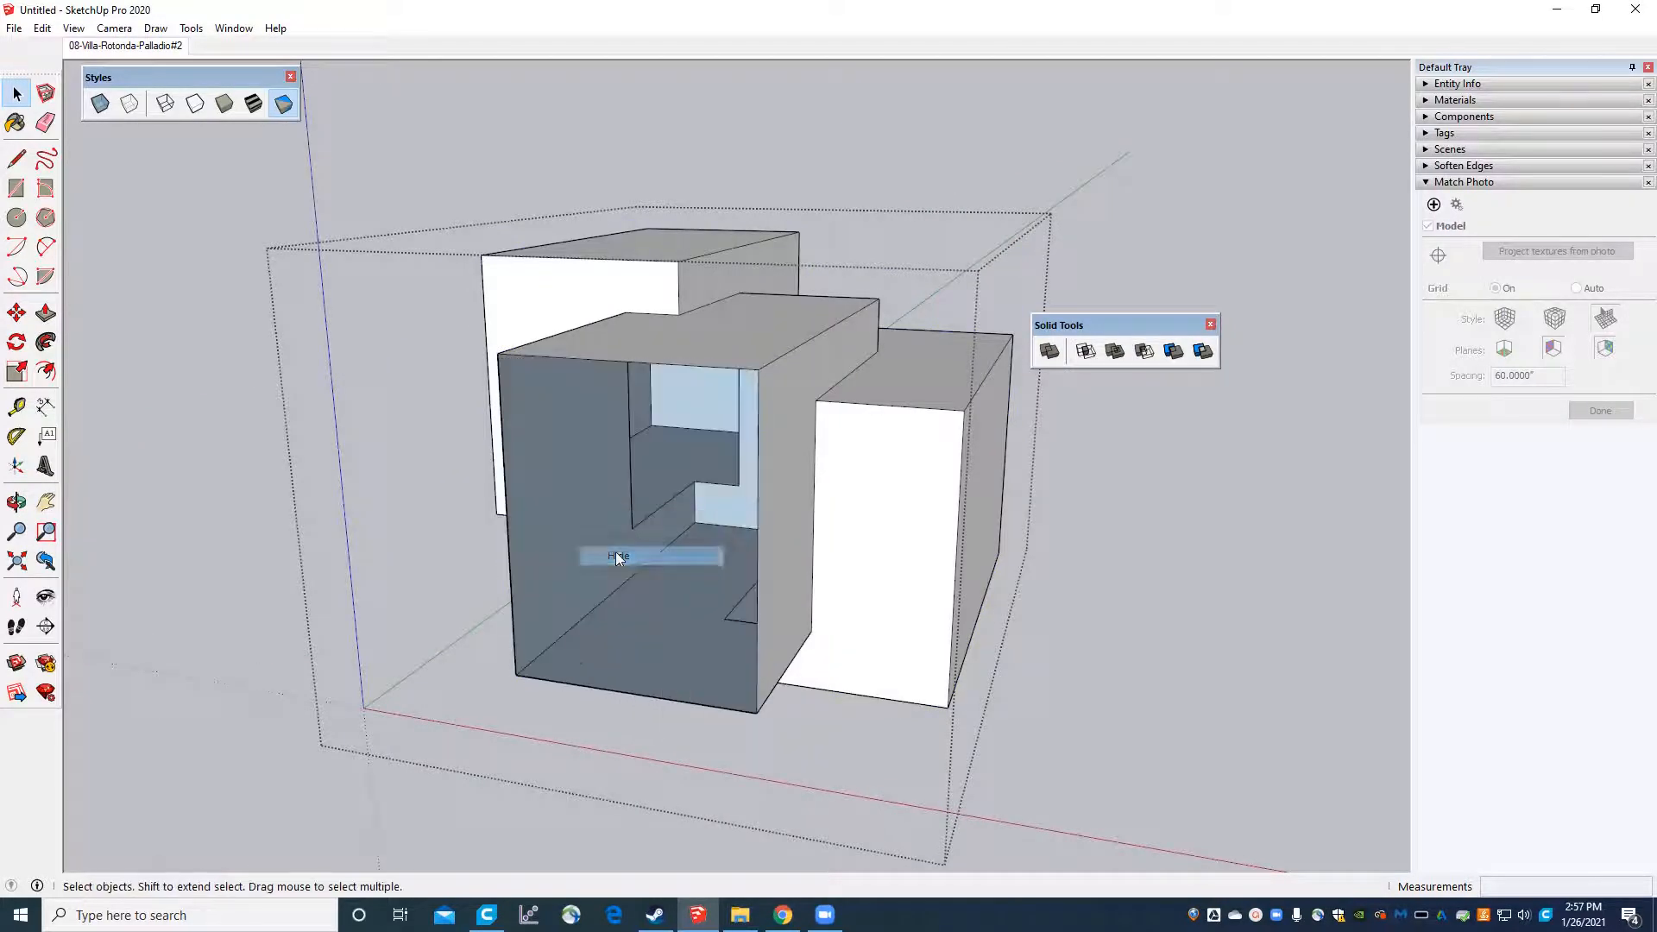
pyautogui.moveTo(615, 551); pyautogui.dragTo(835, 605, button='middle')
pyautogui.scroll(5, 811, 544)
pyautogui.moveTo(787, 489); pyautogui.dragTo(1073, 696, button='middle')
pyautogui.scroll(-10, 769, 514)
# Delete the combined box group, leaving only the villa model.
pyautogui.click(910, 486)
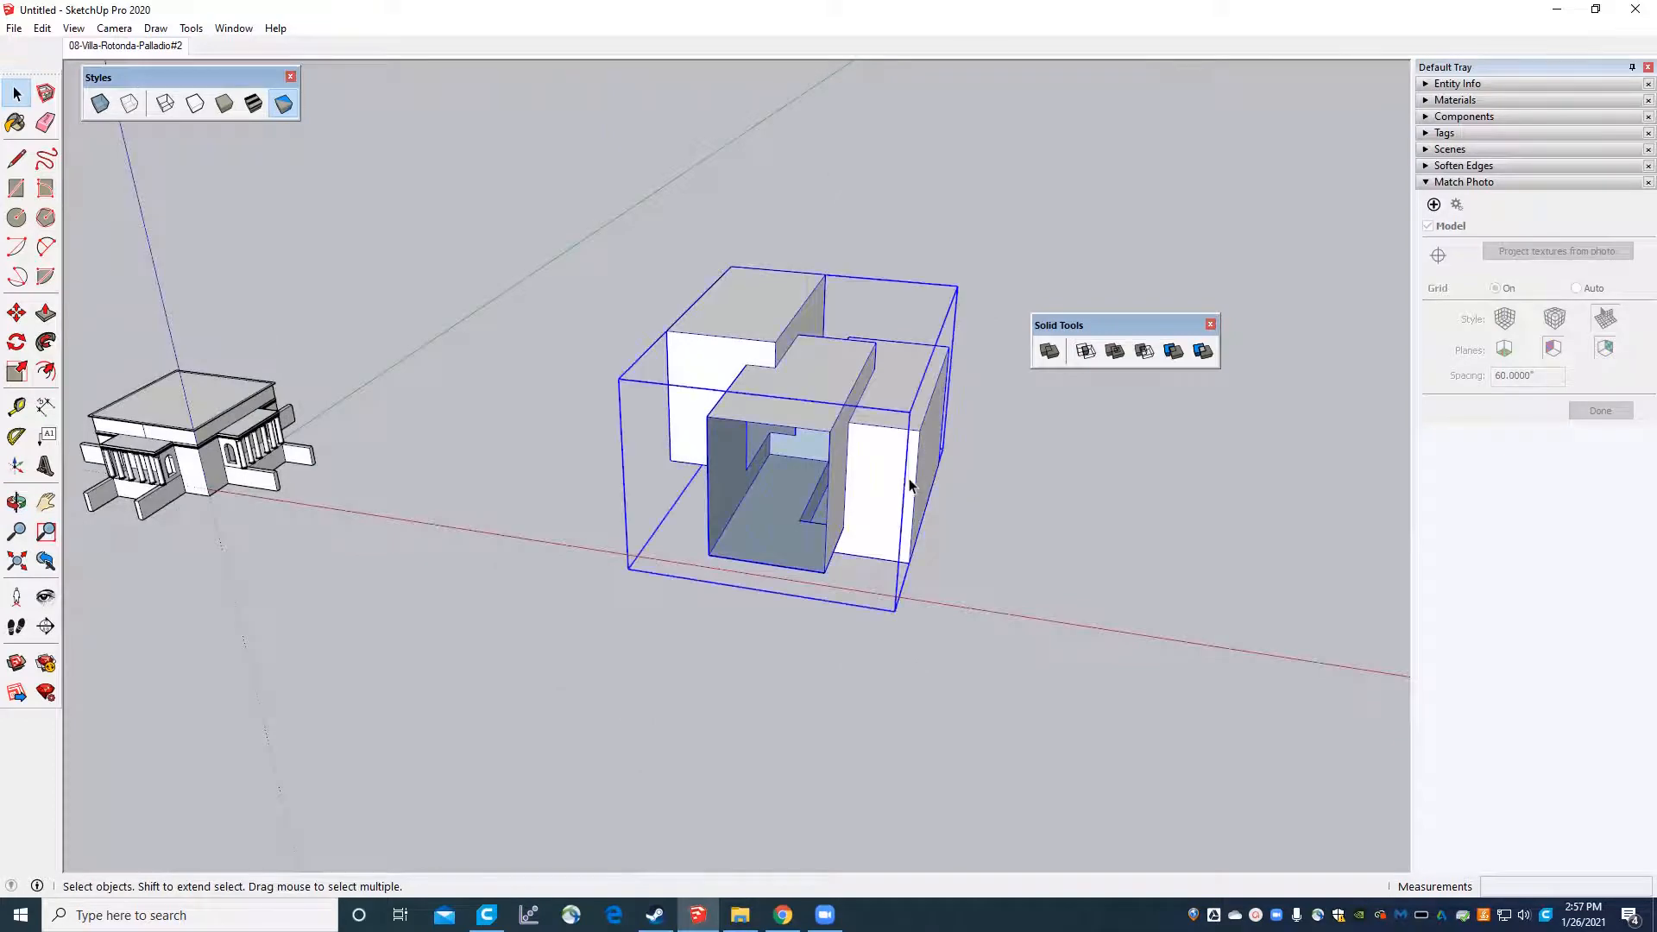
pyautogui.press('Delete')
pyautogui.moveTo(894, 494); pyautogui.dragTo(780, 484, button='middle')
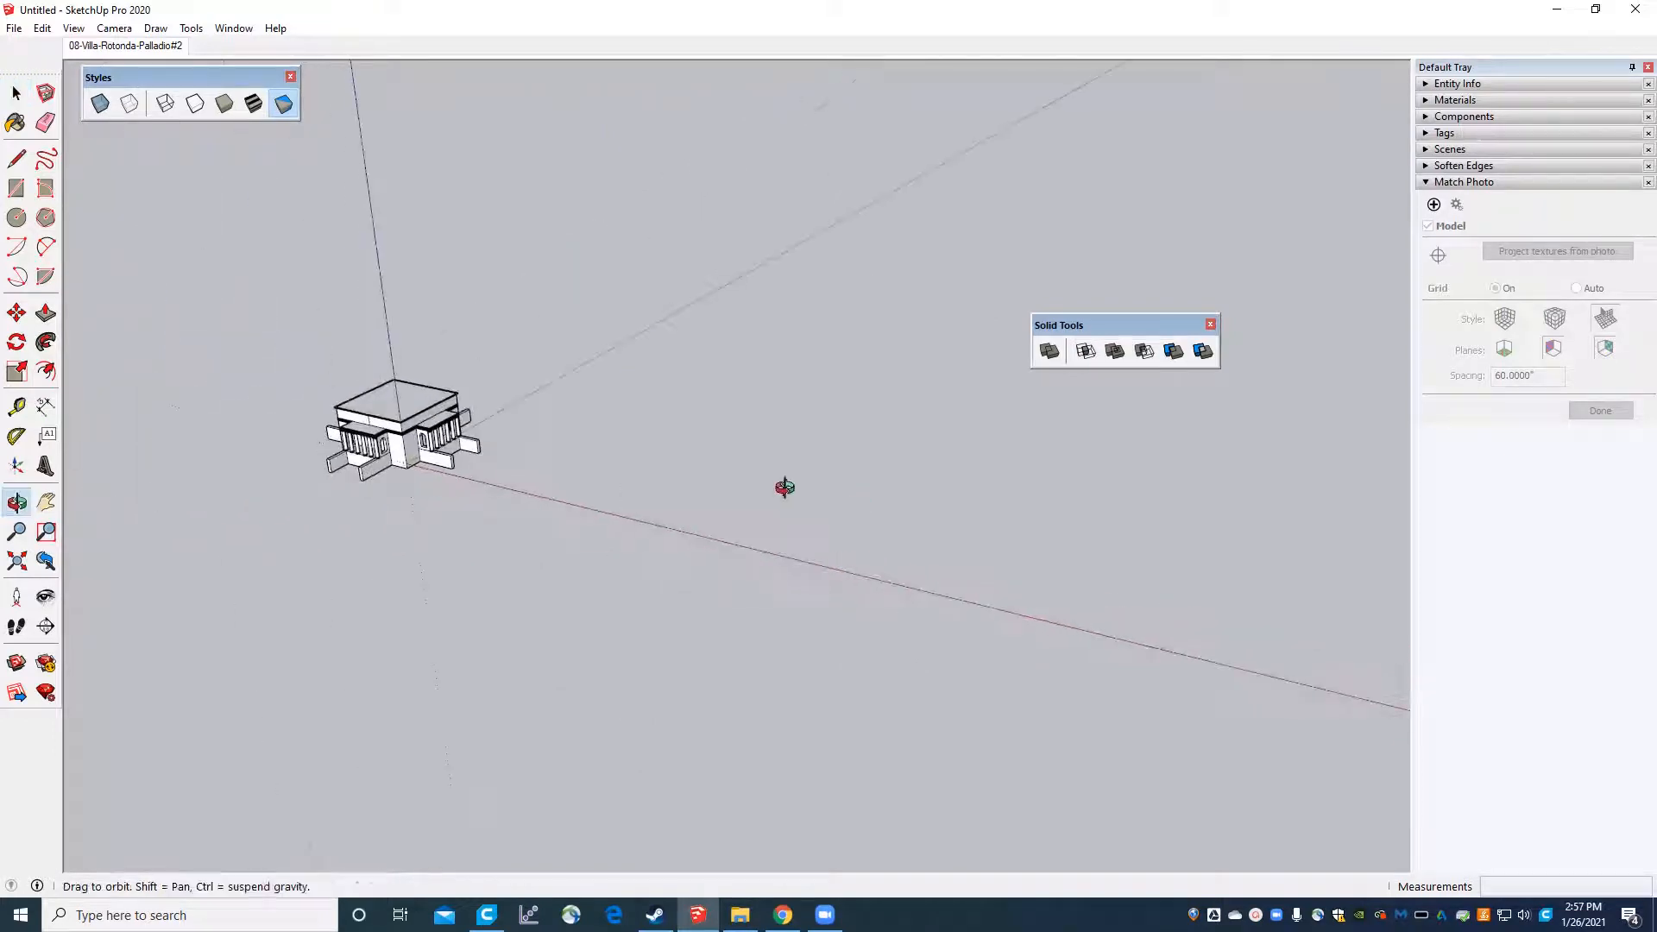
# Recall the matched photo scene to check the front stairs and move the Solid Tools toolbar directly beneath the Styles toolbar.
pyautogui.click(136, 46)
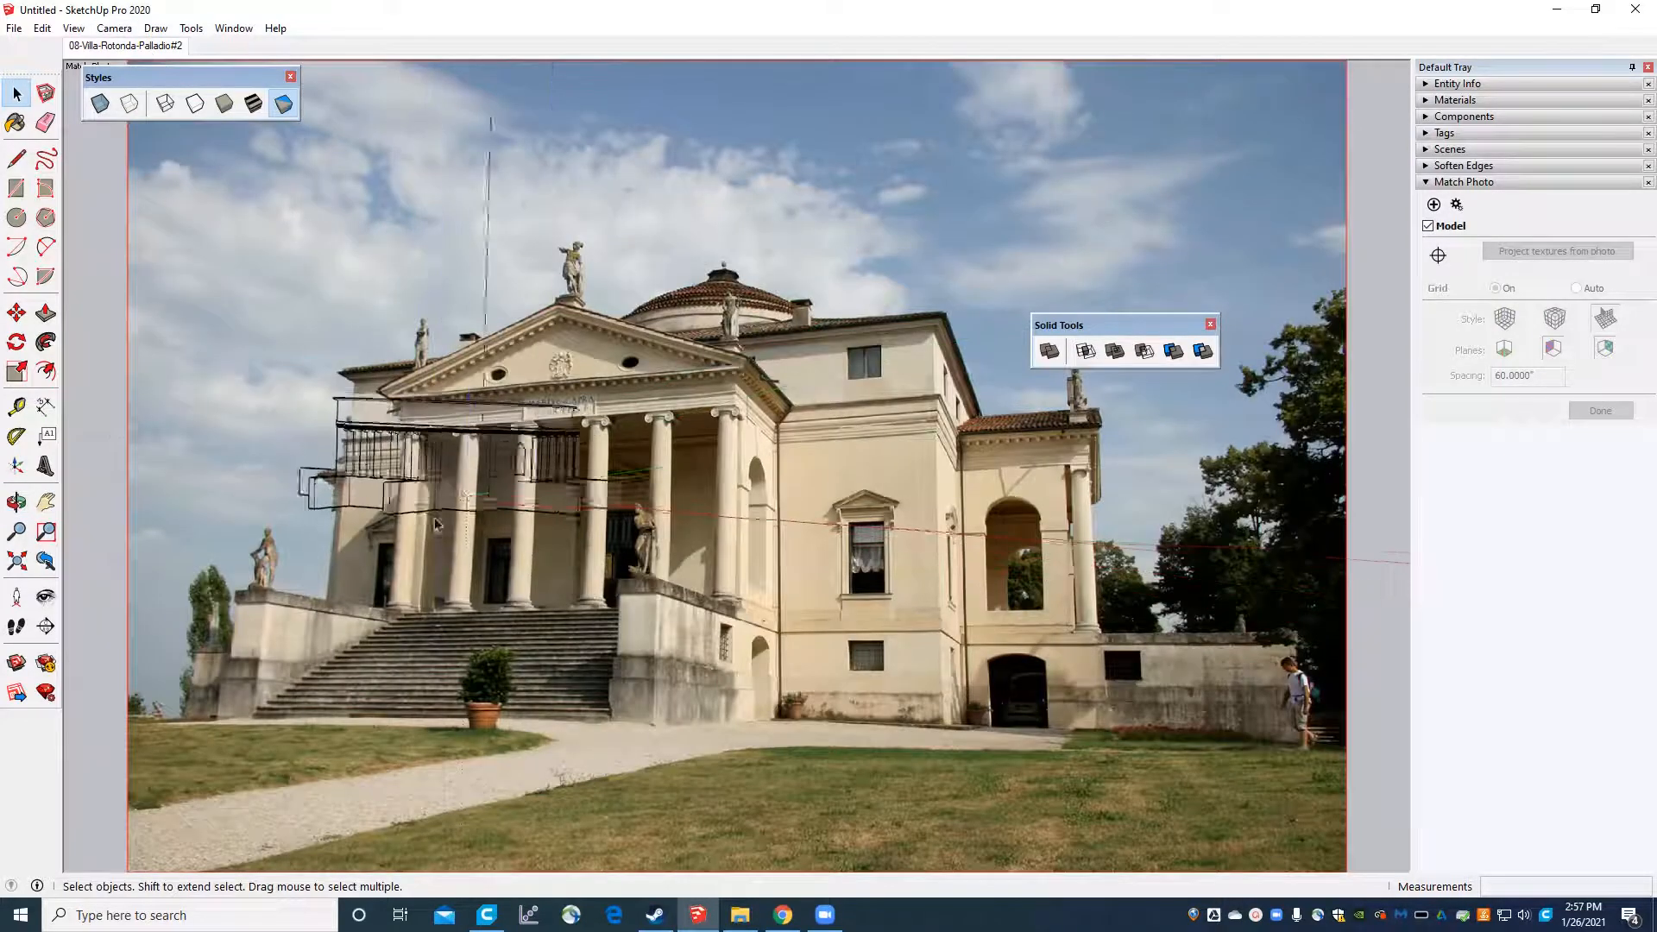
pyautogui.scroll(6, 245, 727)
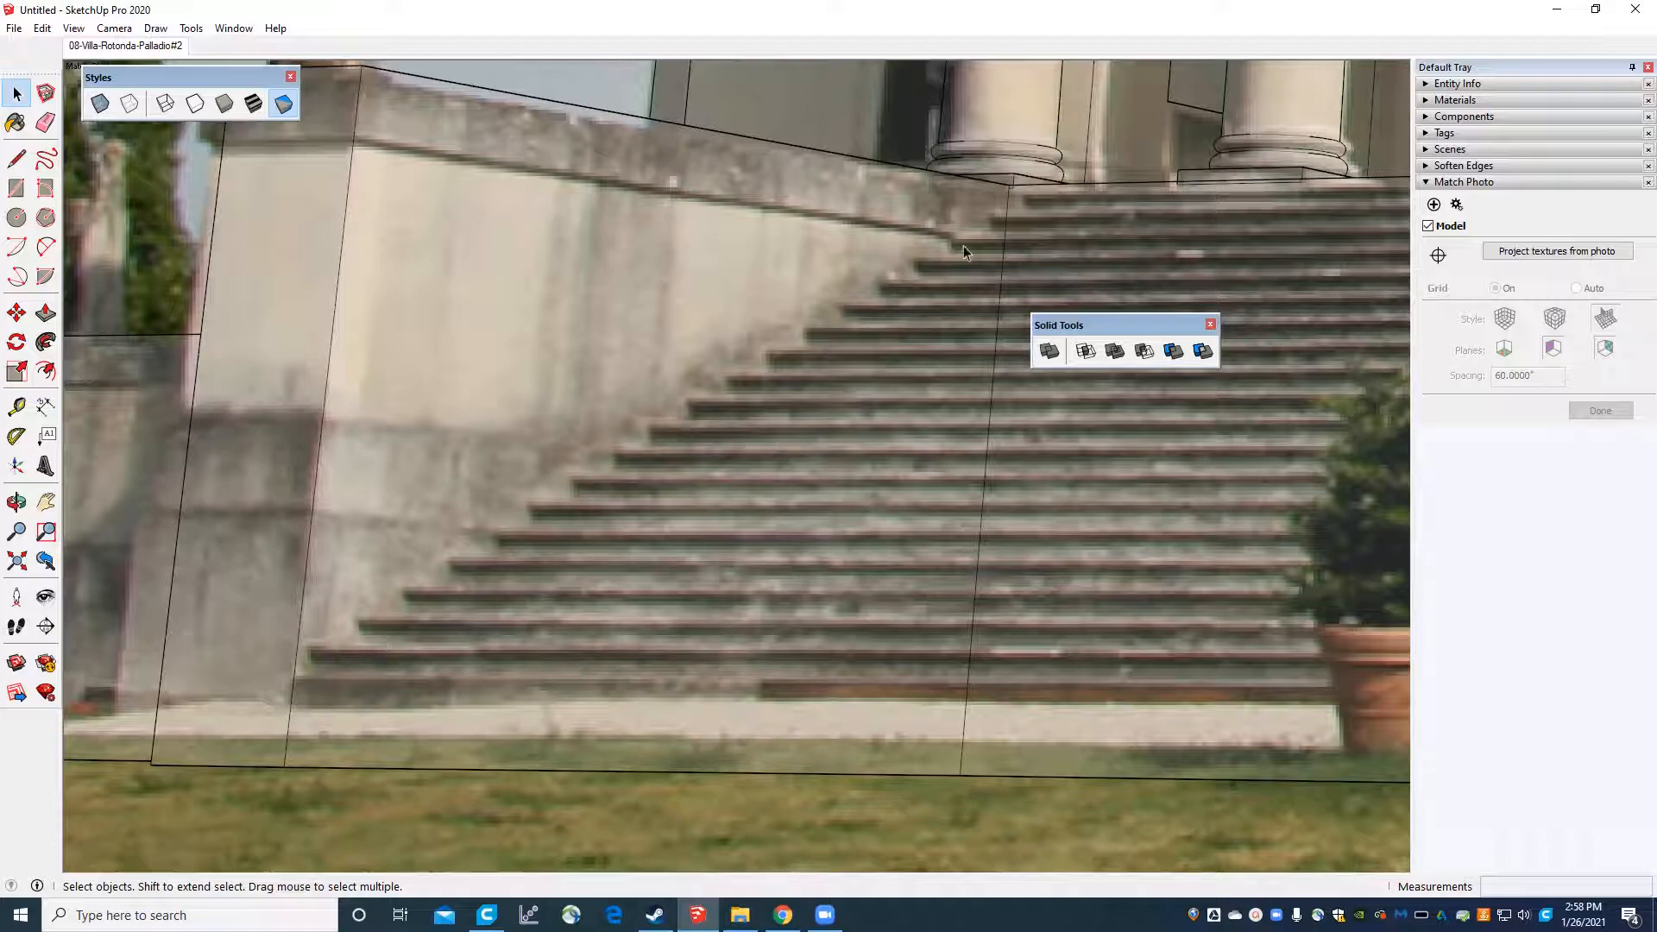
pyautogui.scroll(-3, 963, 245)
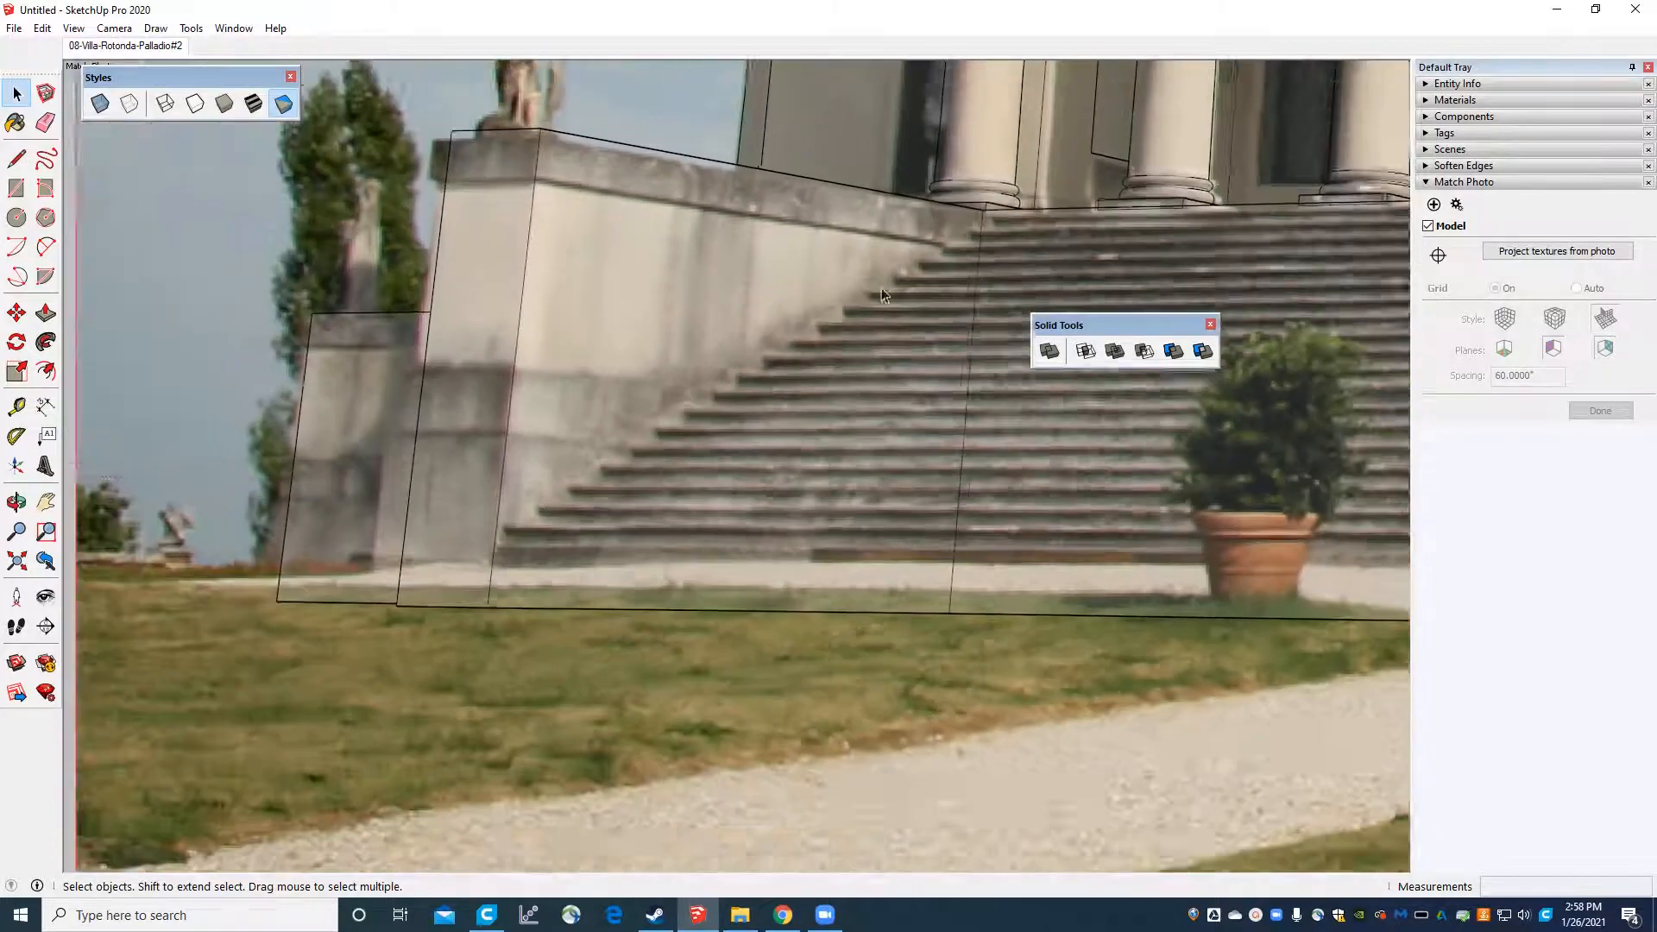
pyautogui.scroll(5, 739, 416)
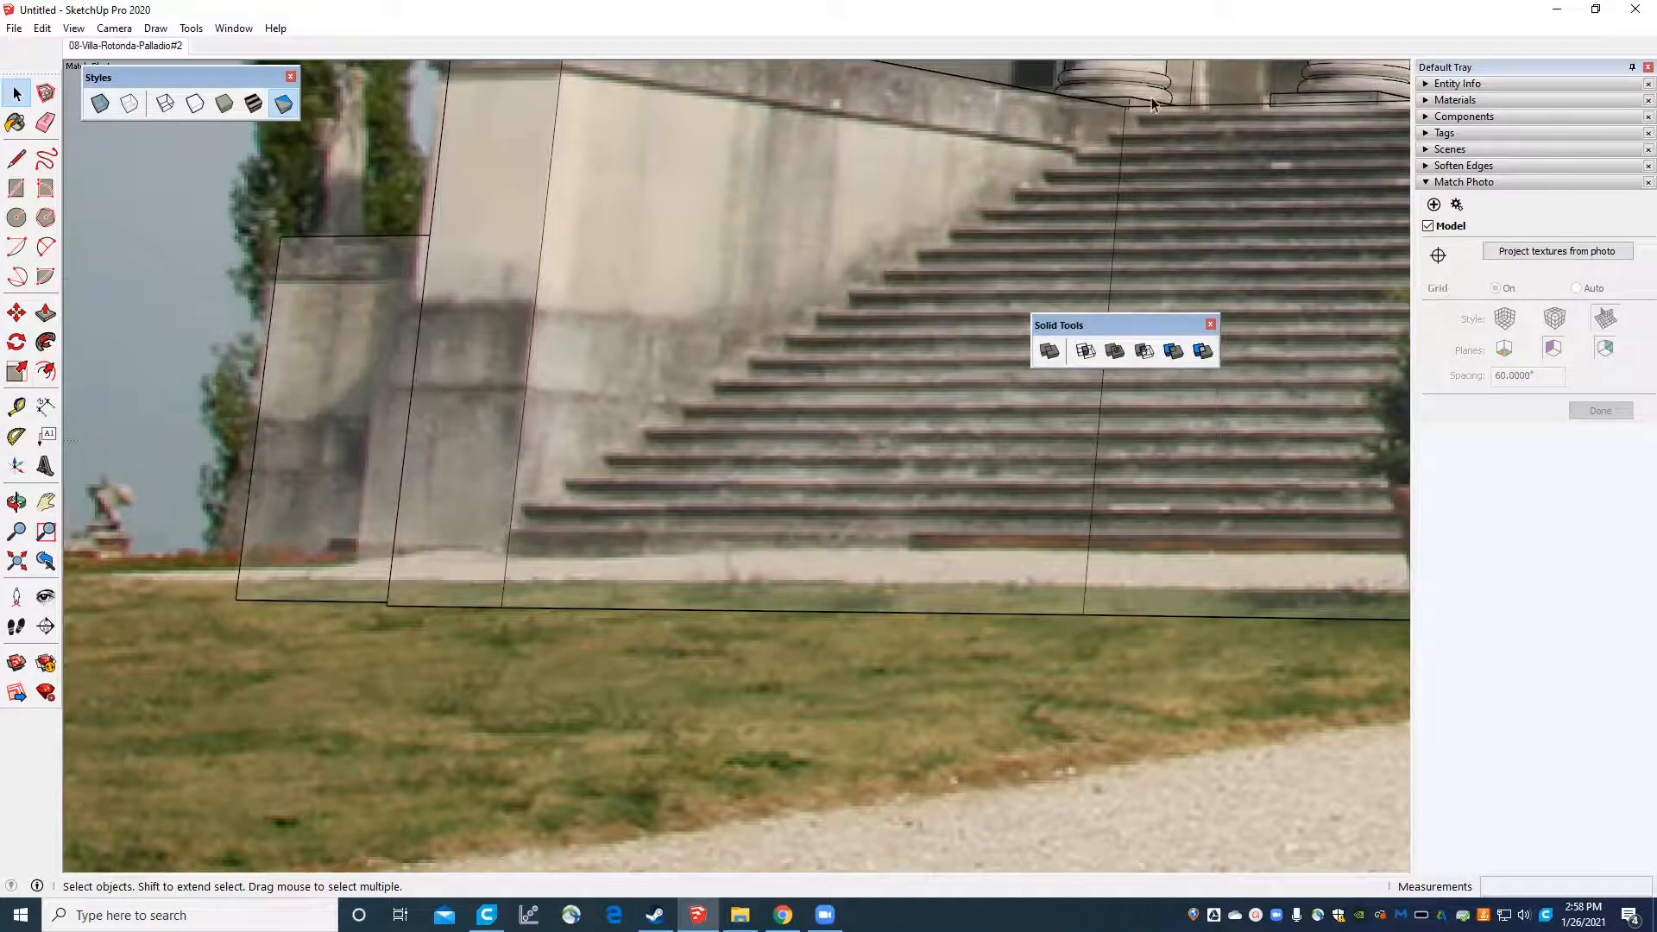
pyautogui.moveTo(1166, 325); pyautogui.dragTo(216, 133)
pyautogui.moveTo(303, 390); pyautogui.dragTo(843, 492, button='middle')
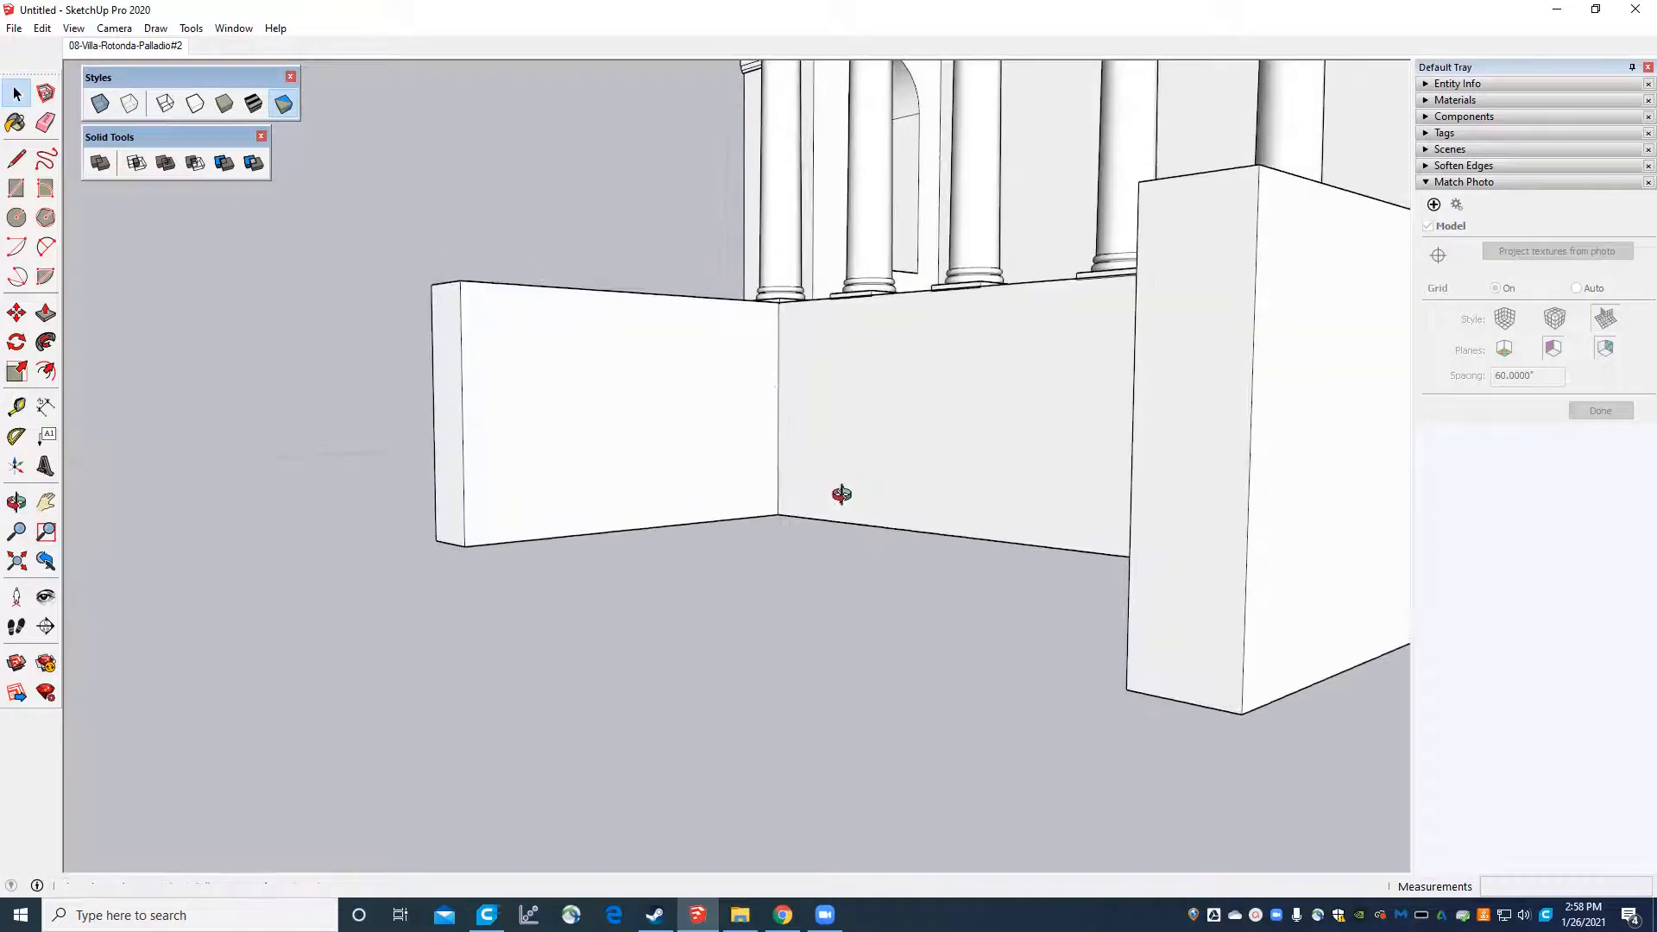
# Examine the front staircase between its side walls in the matched photo and at the same place in the model.
pyautogui.click(138, 45)
pyautogui.click(17, 188)
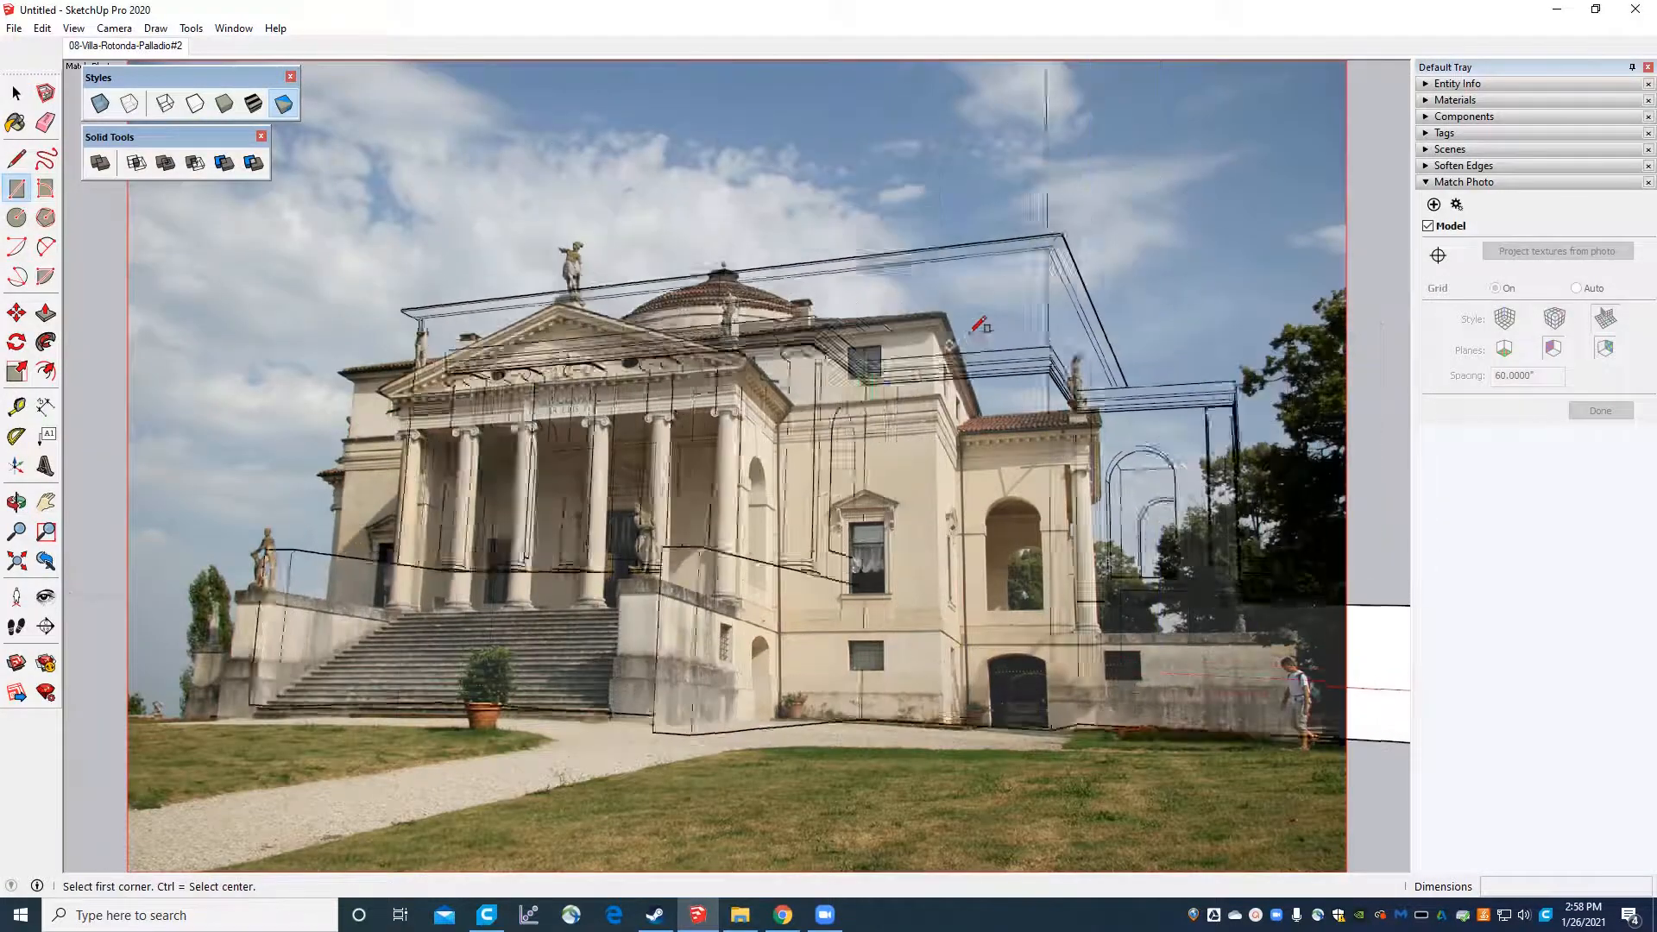
pyautogui.scroll(3, 417, 766)
pyautogui.scroll(-2, 371, 691)
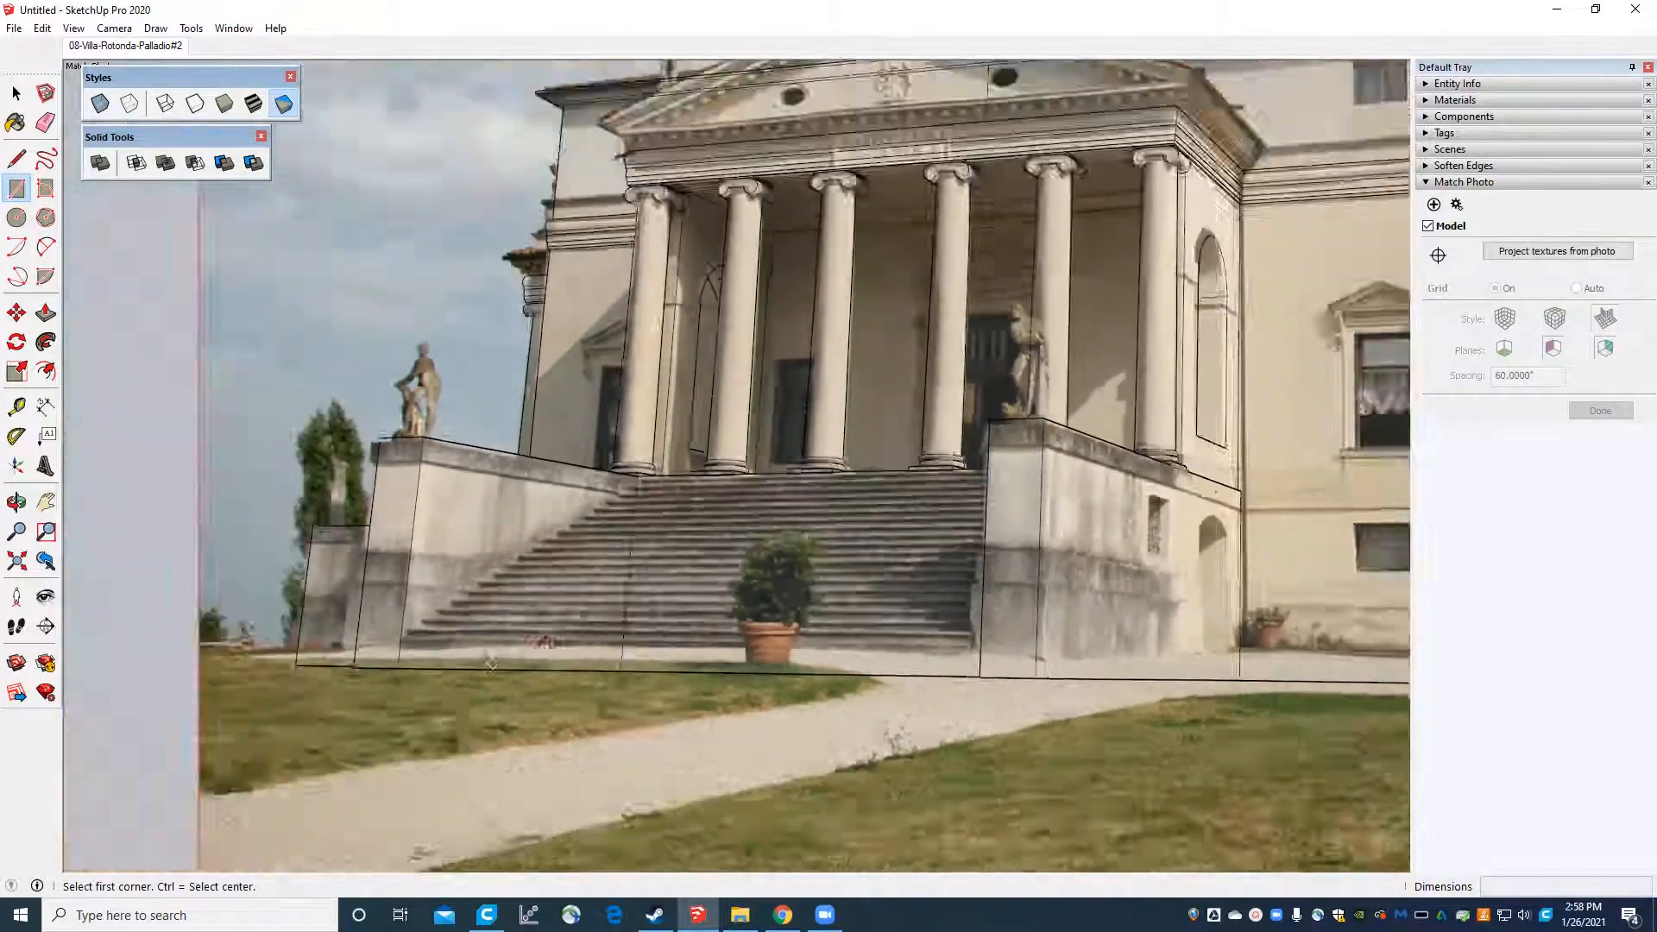
pyautogui.scroll(6, 315, 604)
pyautogui.scroll(4, 314, 604)
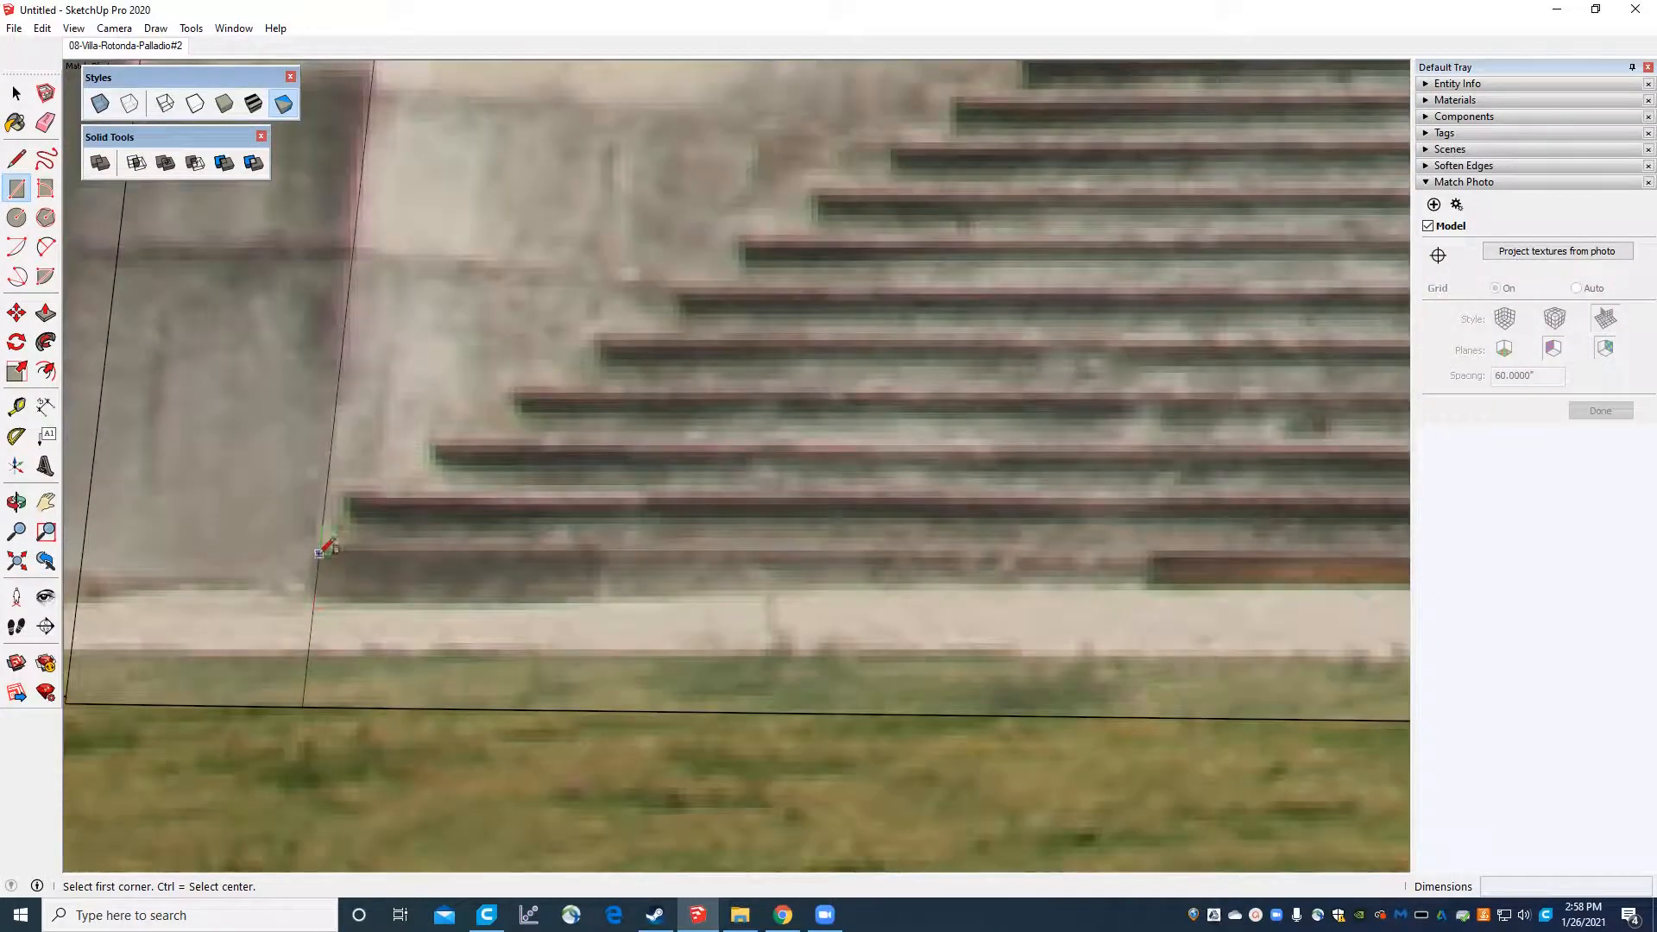
pyautogui.scroll(-6, 320, 549)
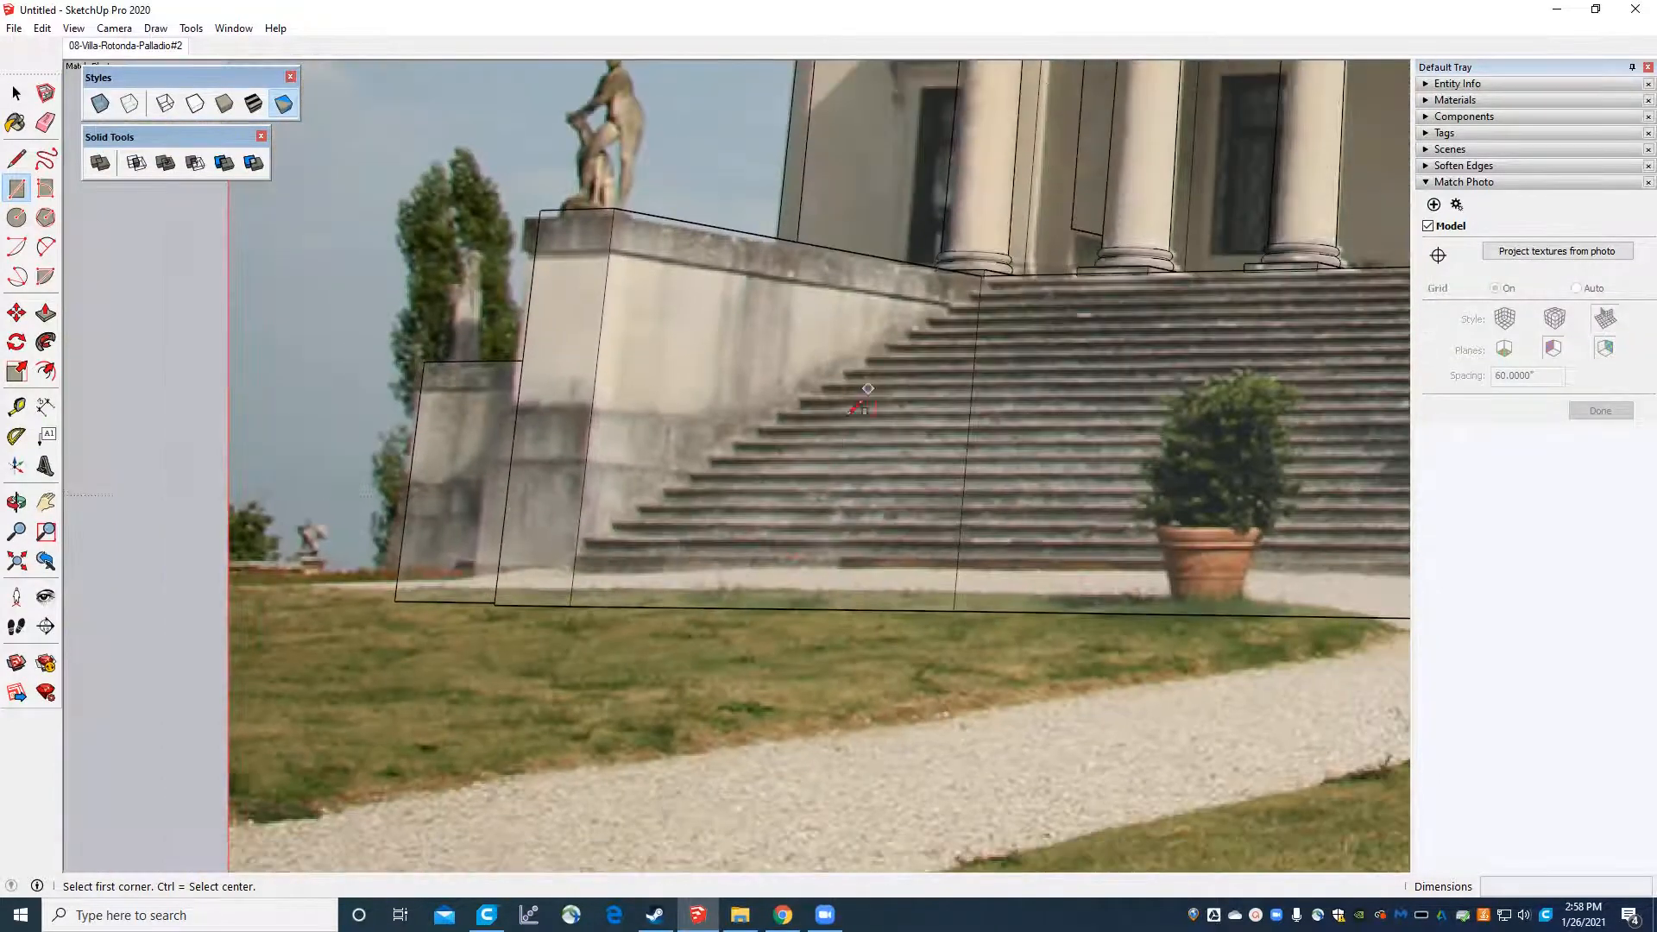
pyautogui.scroll(-3, 828, 442)
pyautogui.moveTo(830, 445); pyautogui.dragTo(772, 707, button='middle')
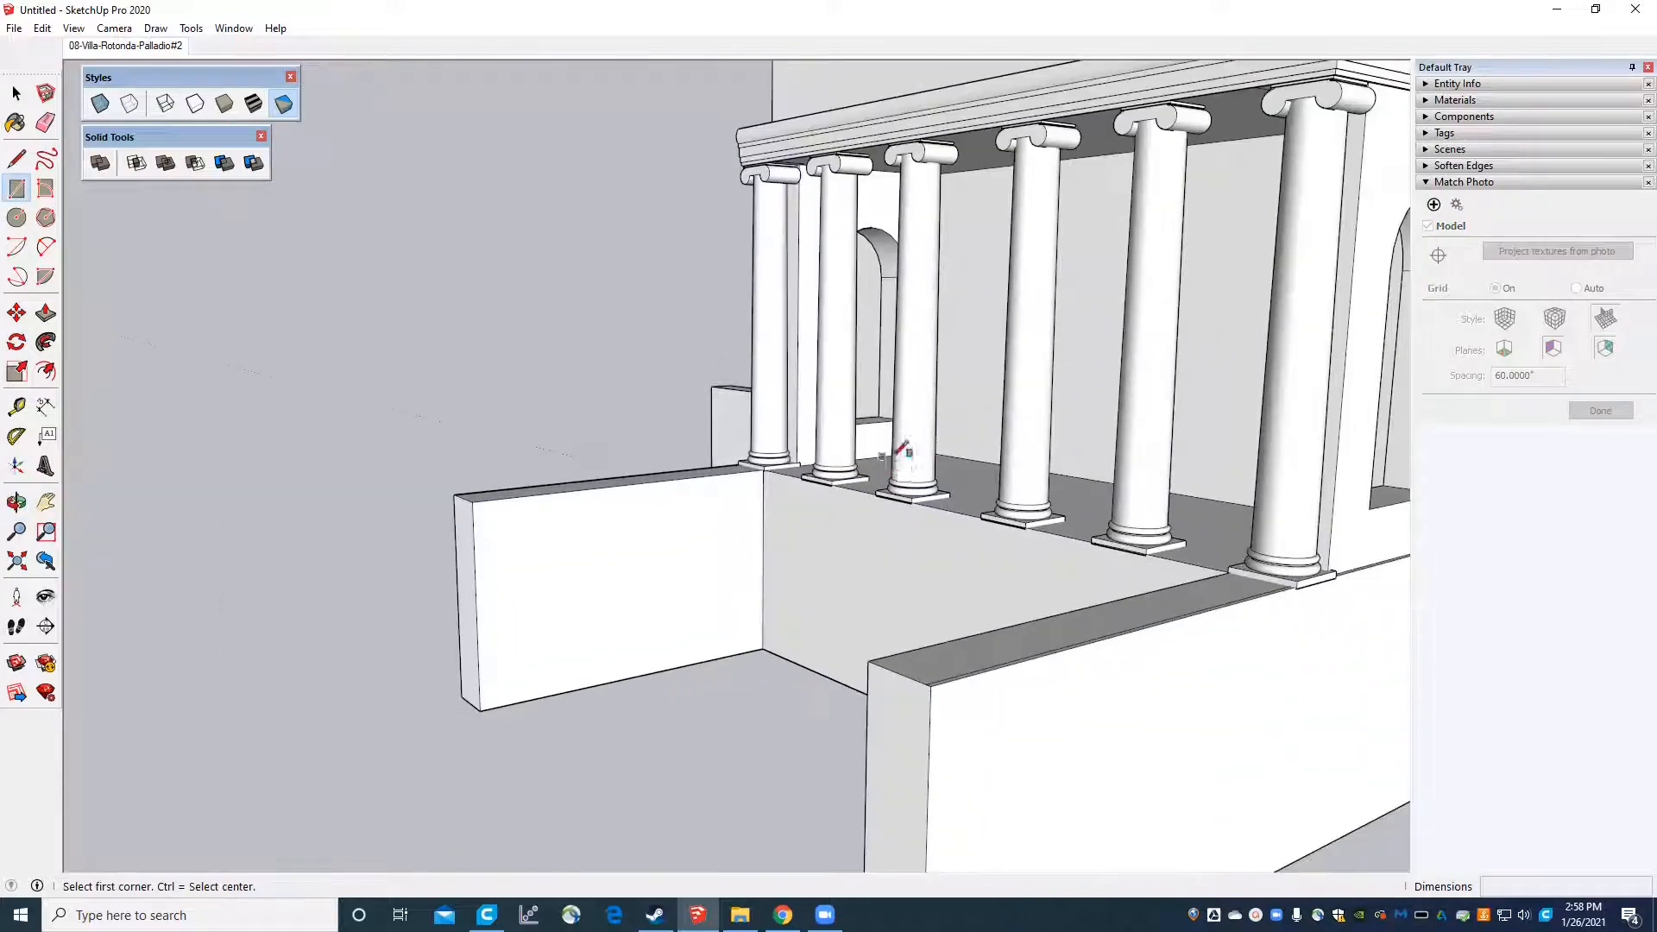
pyautogui.scroll(-6, 460, 306)
pyautogui.moveTo(561, 492)
pyautogui.mouseDown(button='middle')
pyautogui.moveTo(782, 521)
pyautogui.moveTo(777, 684)
pyautogui.mouseUp(button='middle')
# Draw a practice rectangle on the open ground in front of the villa.
pyautogui.scroll(-3, 782, 521)
pyautogui.press('r')
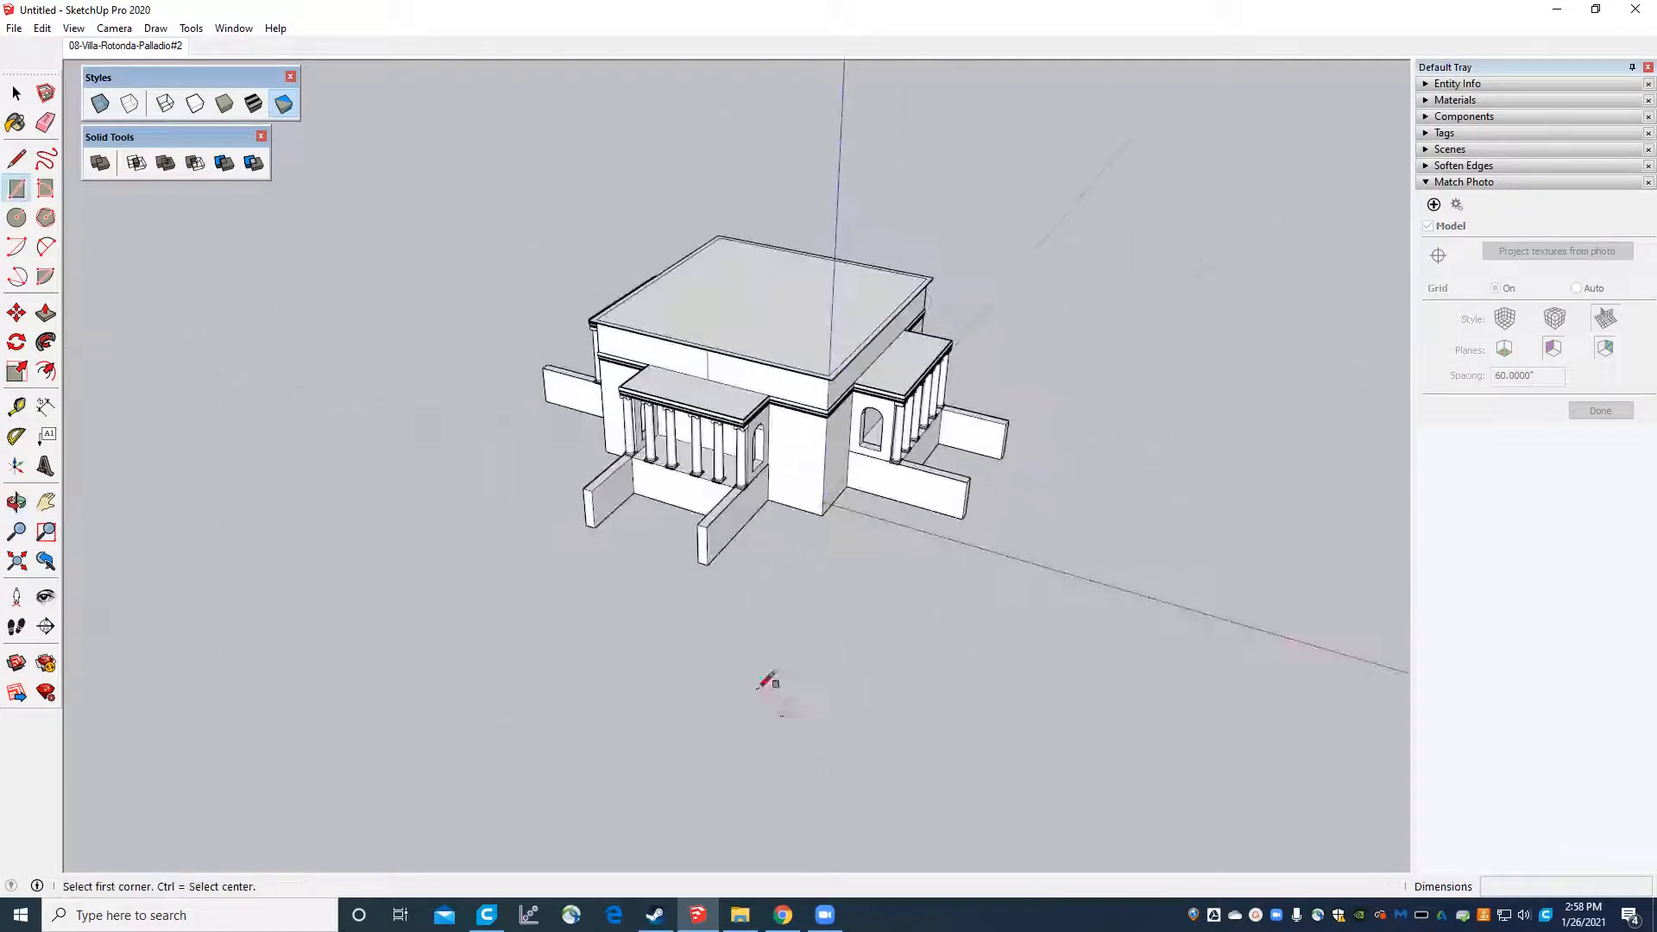
pyautogui.click(717, 695)
pyautogui.click(787, 752)
pyautogui.moveTo(787, 749)
pyautogui.mouseDown(button='middle')
pyautogui.moveTo(758, 314)
pyautogui.moveTo(872, 669)
pyautogui.mouseUp(button='middle')
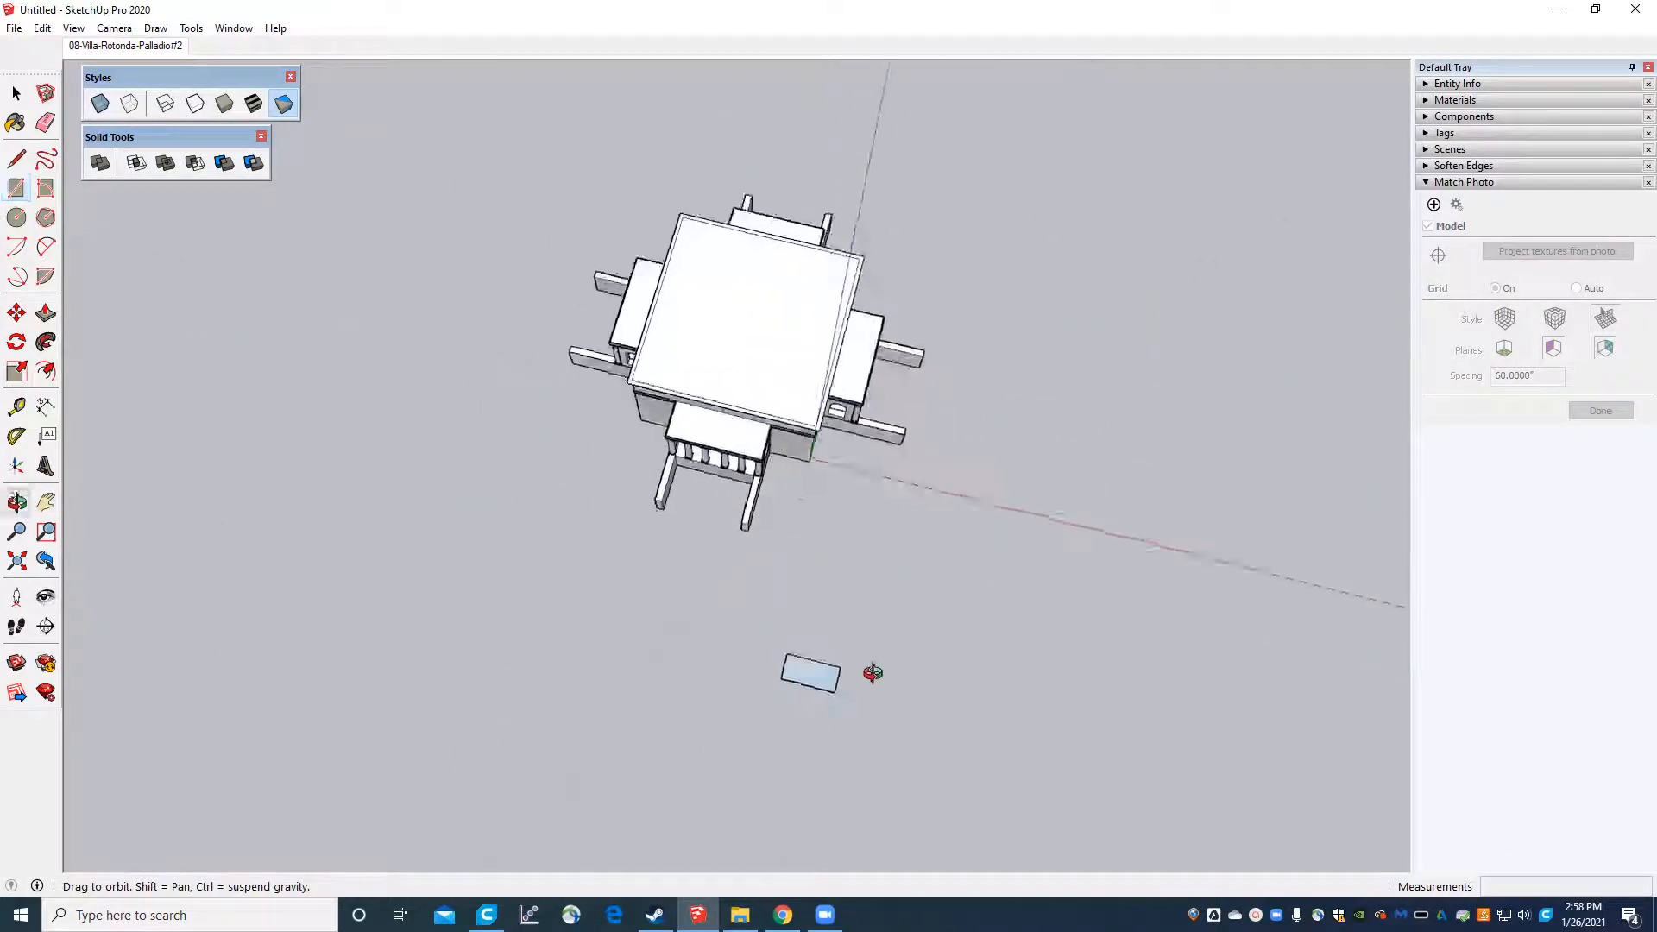
pyautogui.scroll(5, 785, 655)
pyautogui.scroll(3, 793, 627)
pyautogui.scroll(-2, 787, 610)
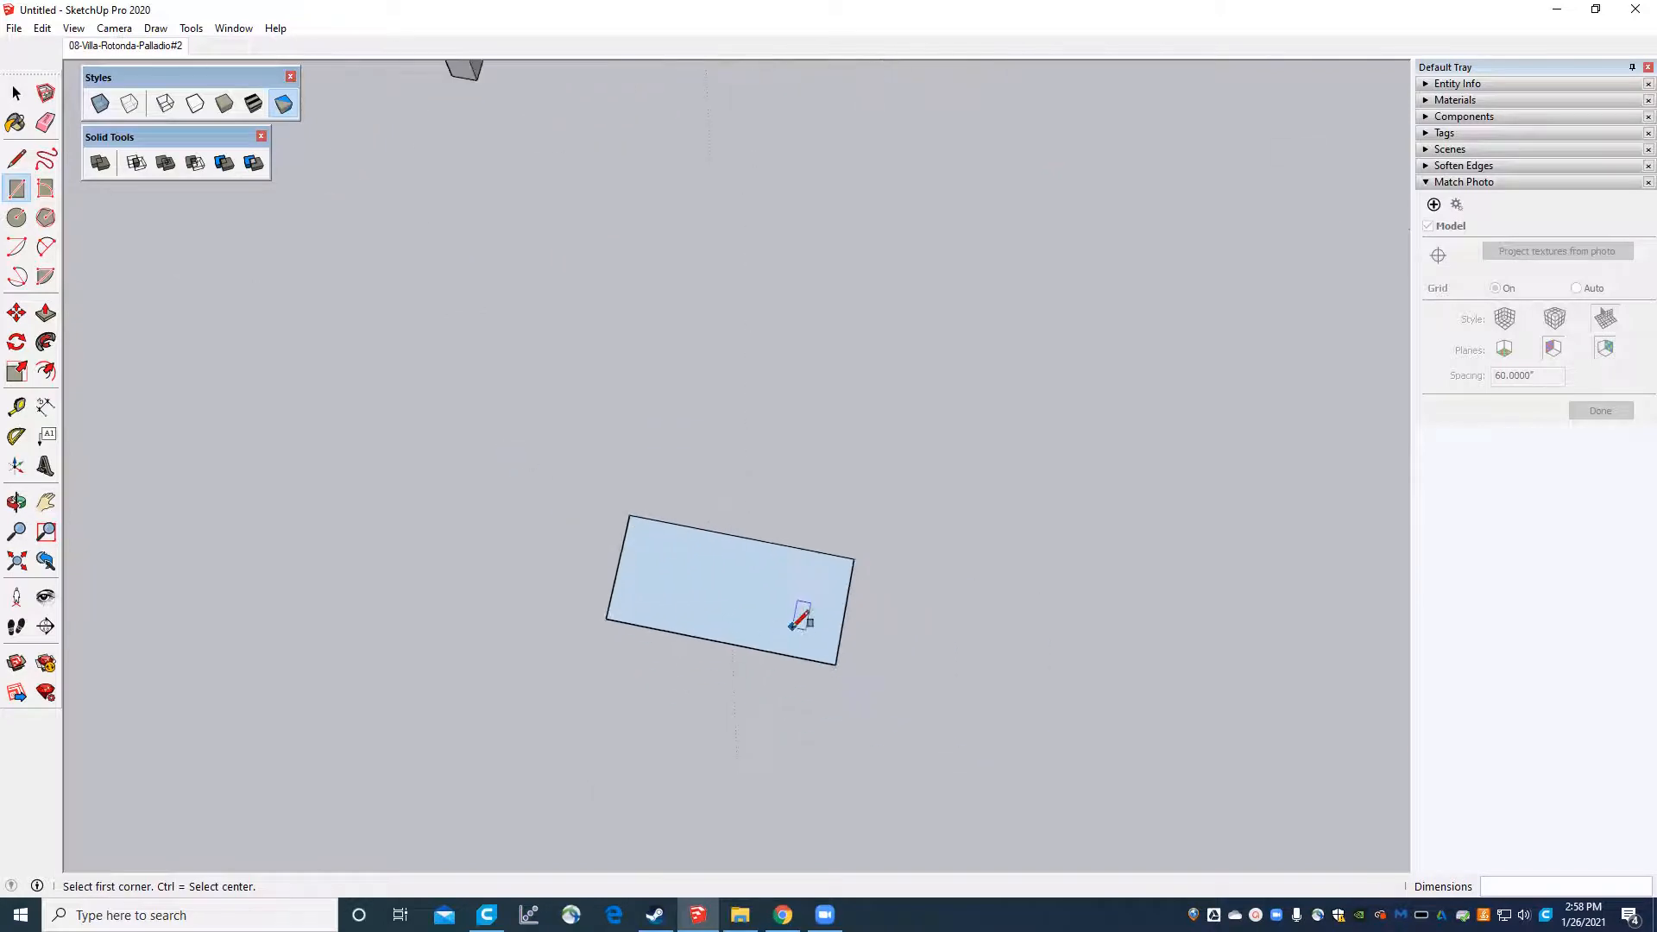
pyautogui.scroll(3, 783, 563)
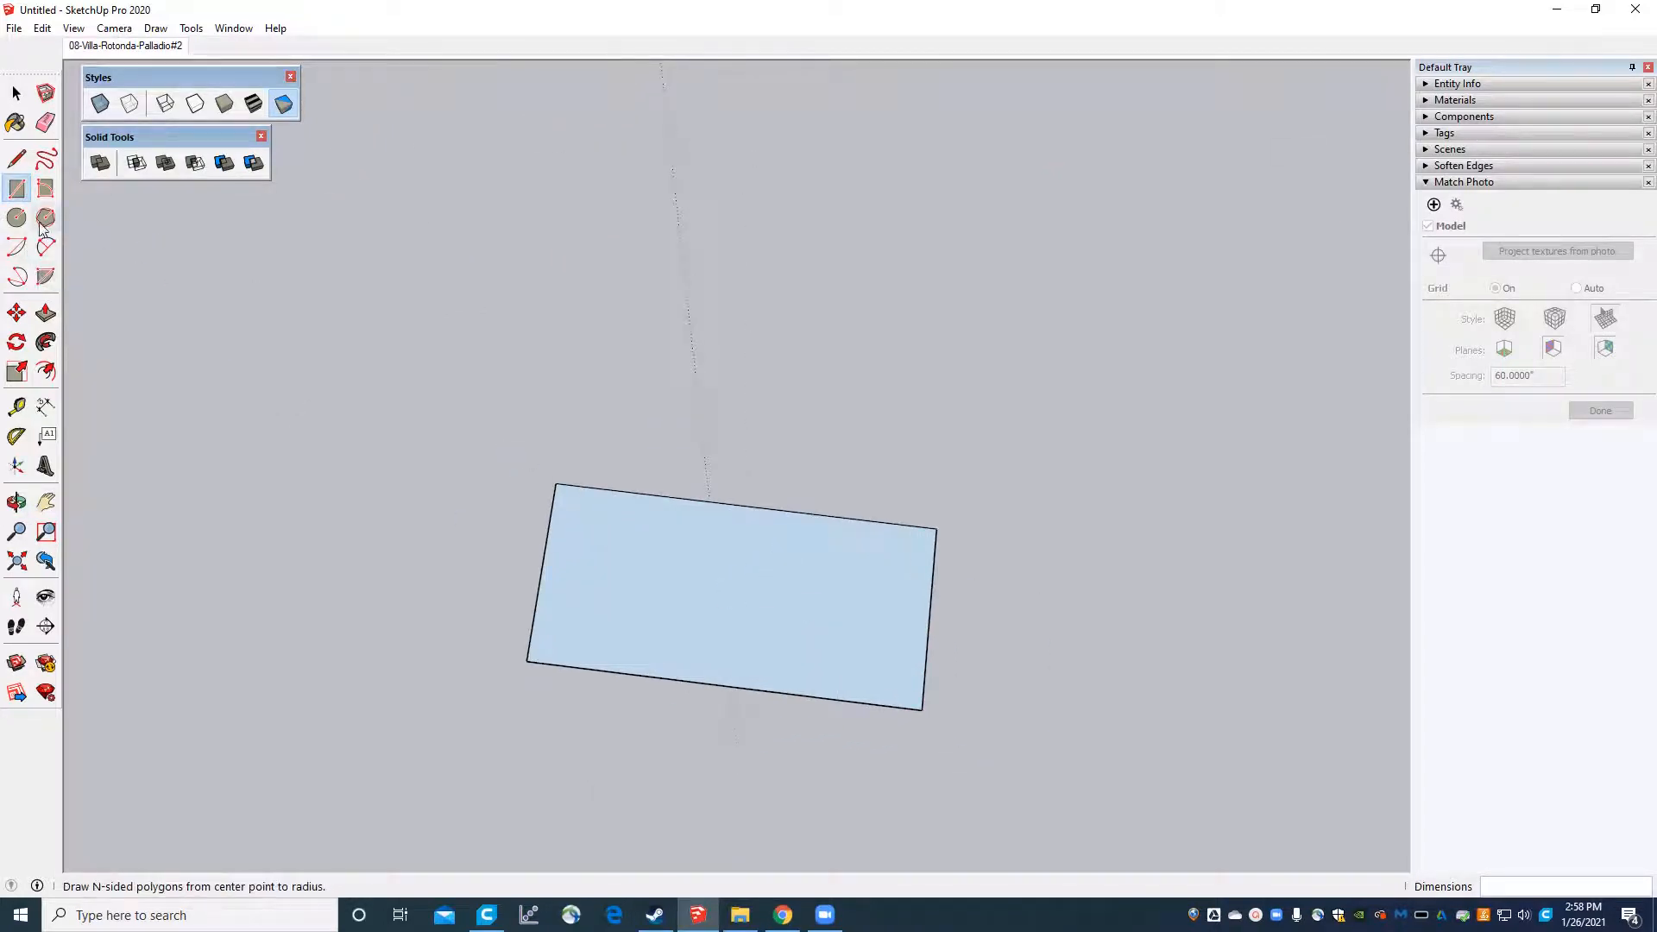
# Add a small semicircular bulge at one corner of the practice rectangle and erase the edge dividing it from the face.
pyautogui.click(46, 247)
pyautogui.scroll(3, 638, 604)
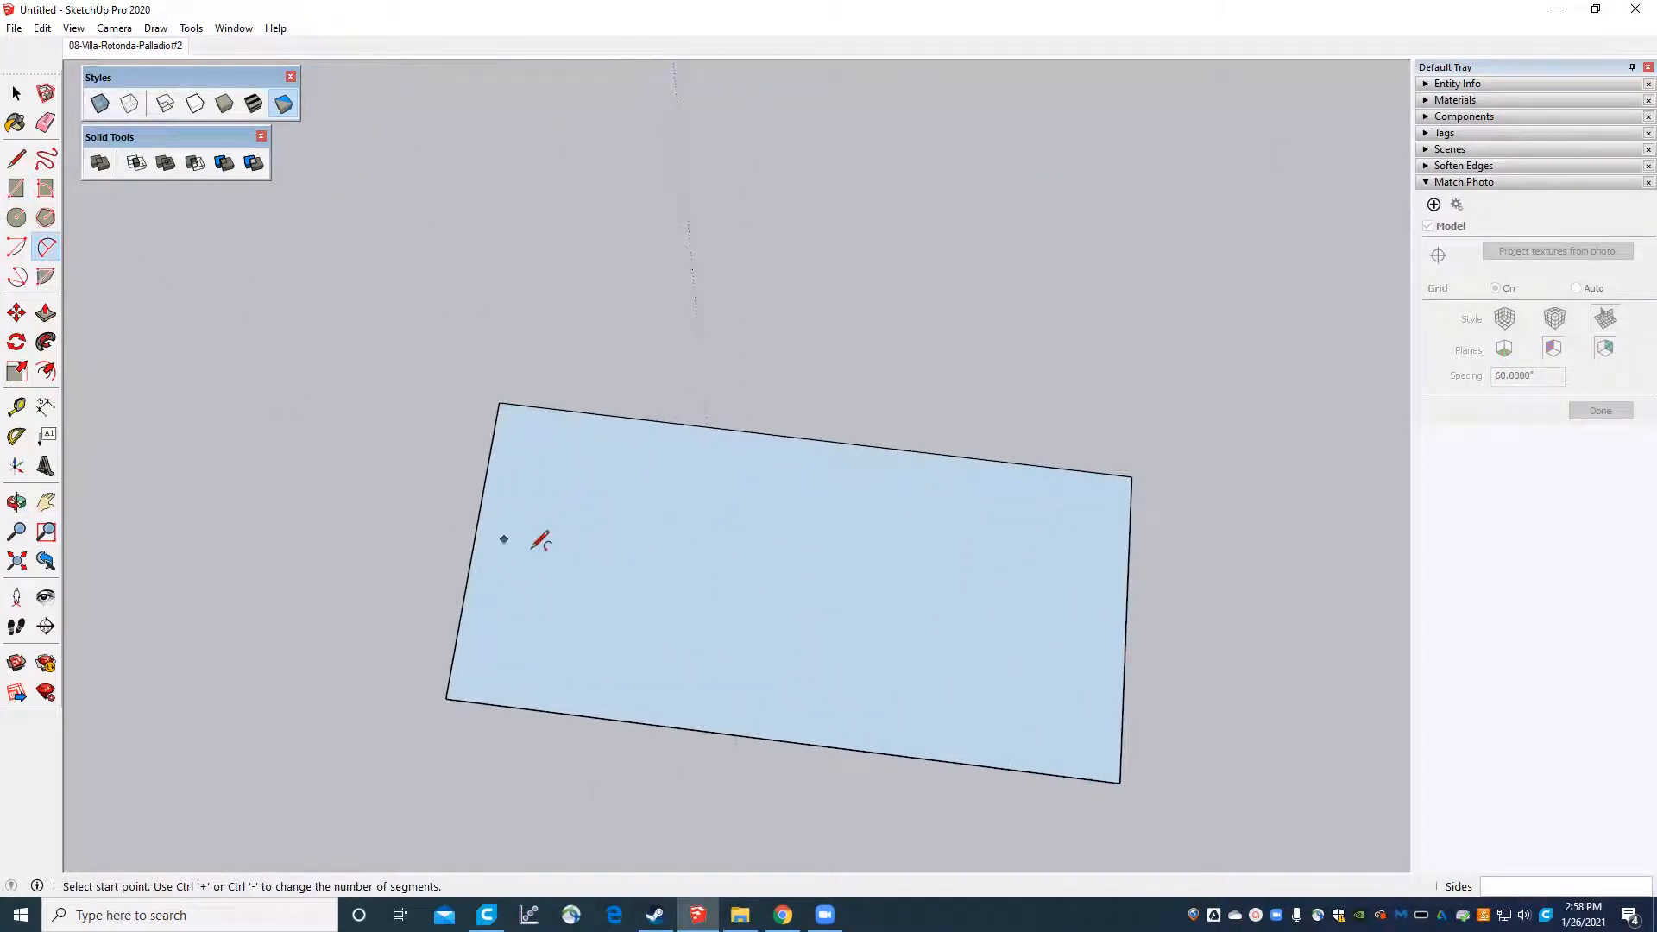
pyautogui.click(499, 403)
pyautogui.click(489, 454)
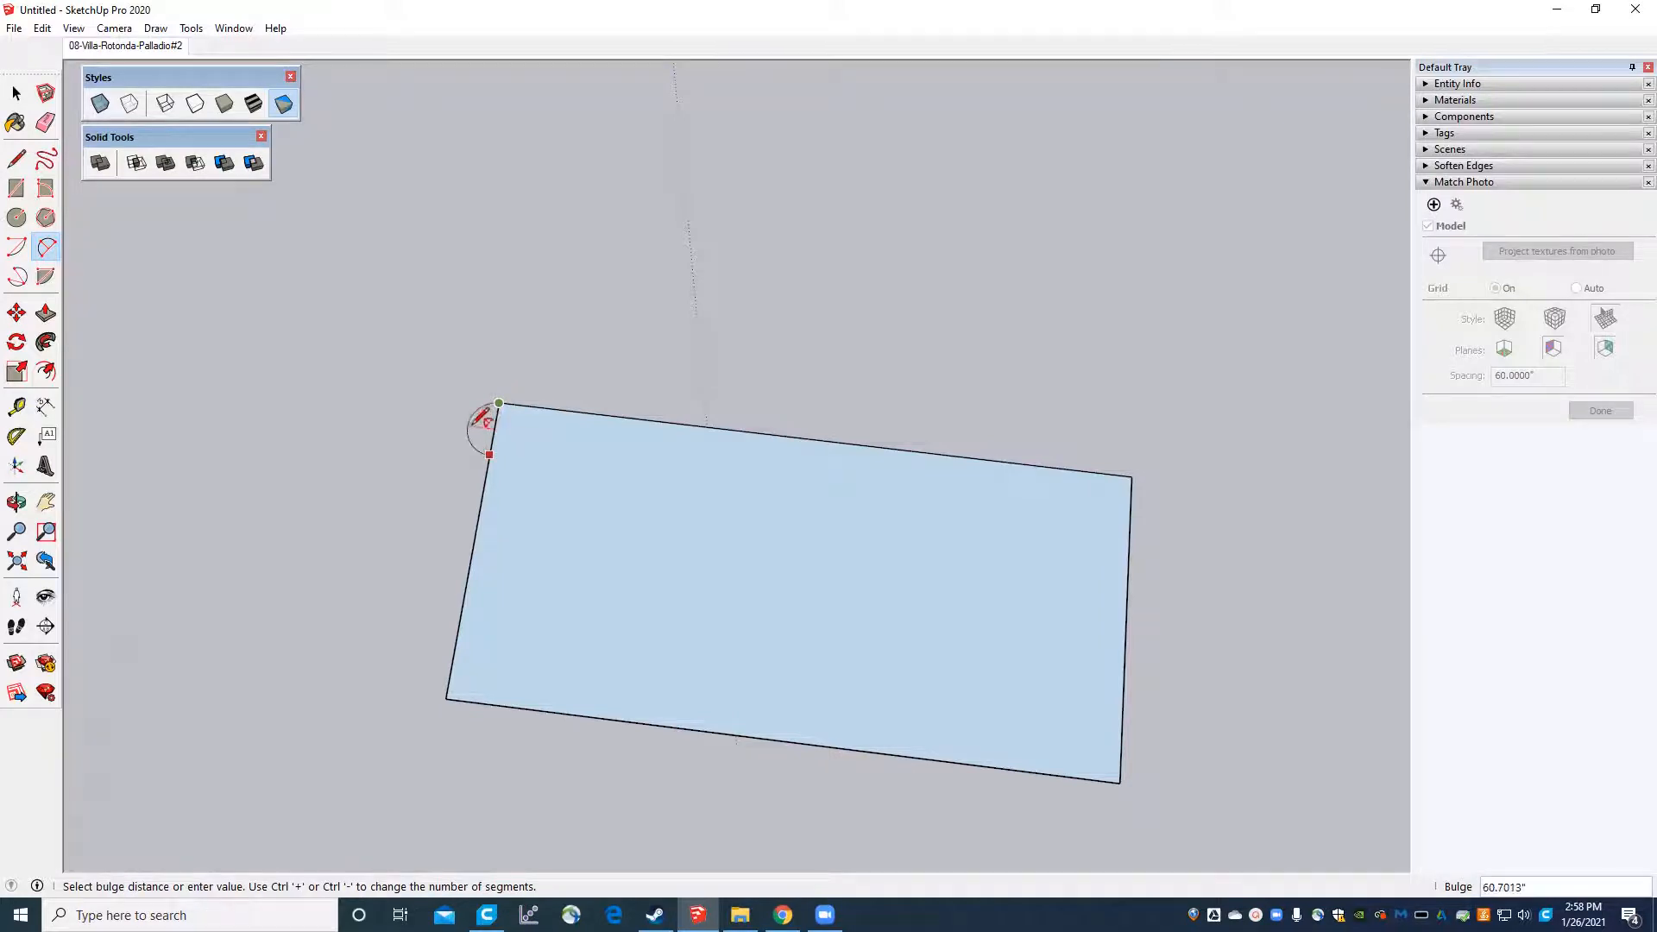
pyautogui.click(480, 416)
pyautogui.press('e')
pyautogui.moveTo(510, 426)
pyautogui.mouseDown(button='middle')
pyautogui.moveTo(573, 547)
pyautogui.moveTo(772, 584)
pyautogui.mouseUp(button='middle')
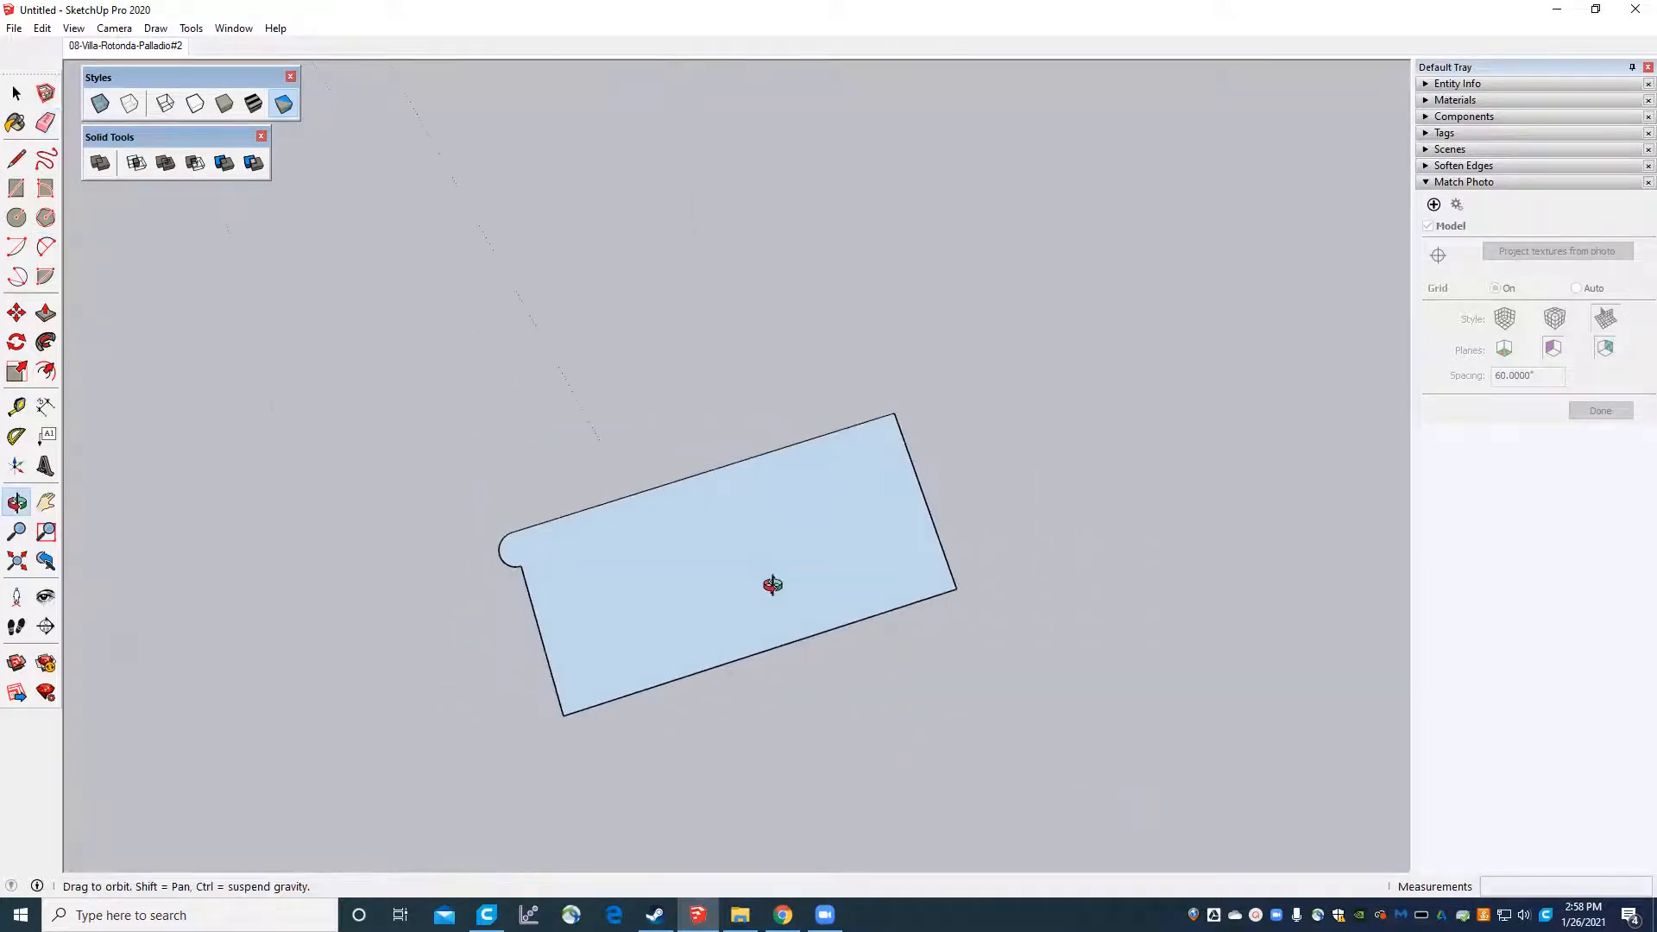
# Extrude the rounded-corner profile upward about 1126 inches and view the block from its side.
pyautogui.click(46, 312)
pyautogui.click(584, 573)
pyautogui.click(655, 480)
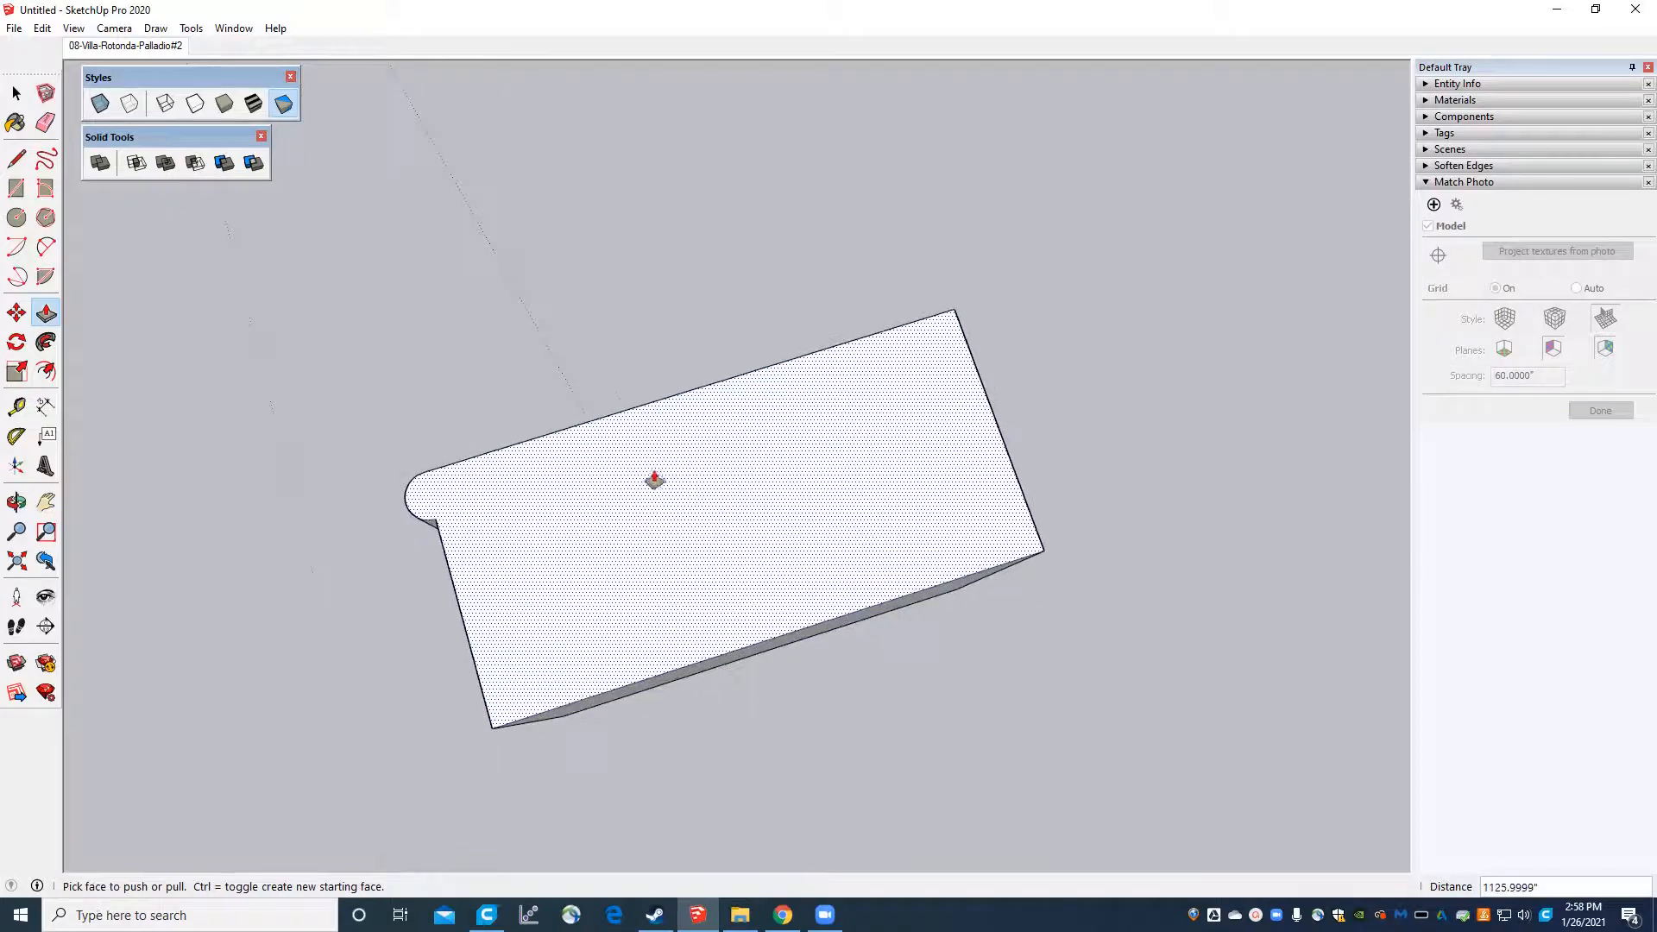
pyautogui.moveTo(655, 481); pyautogui.dragTo(529, 526, button='middle')
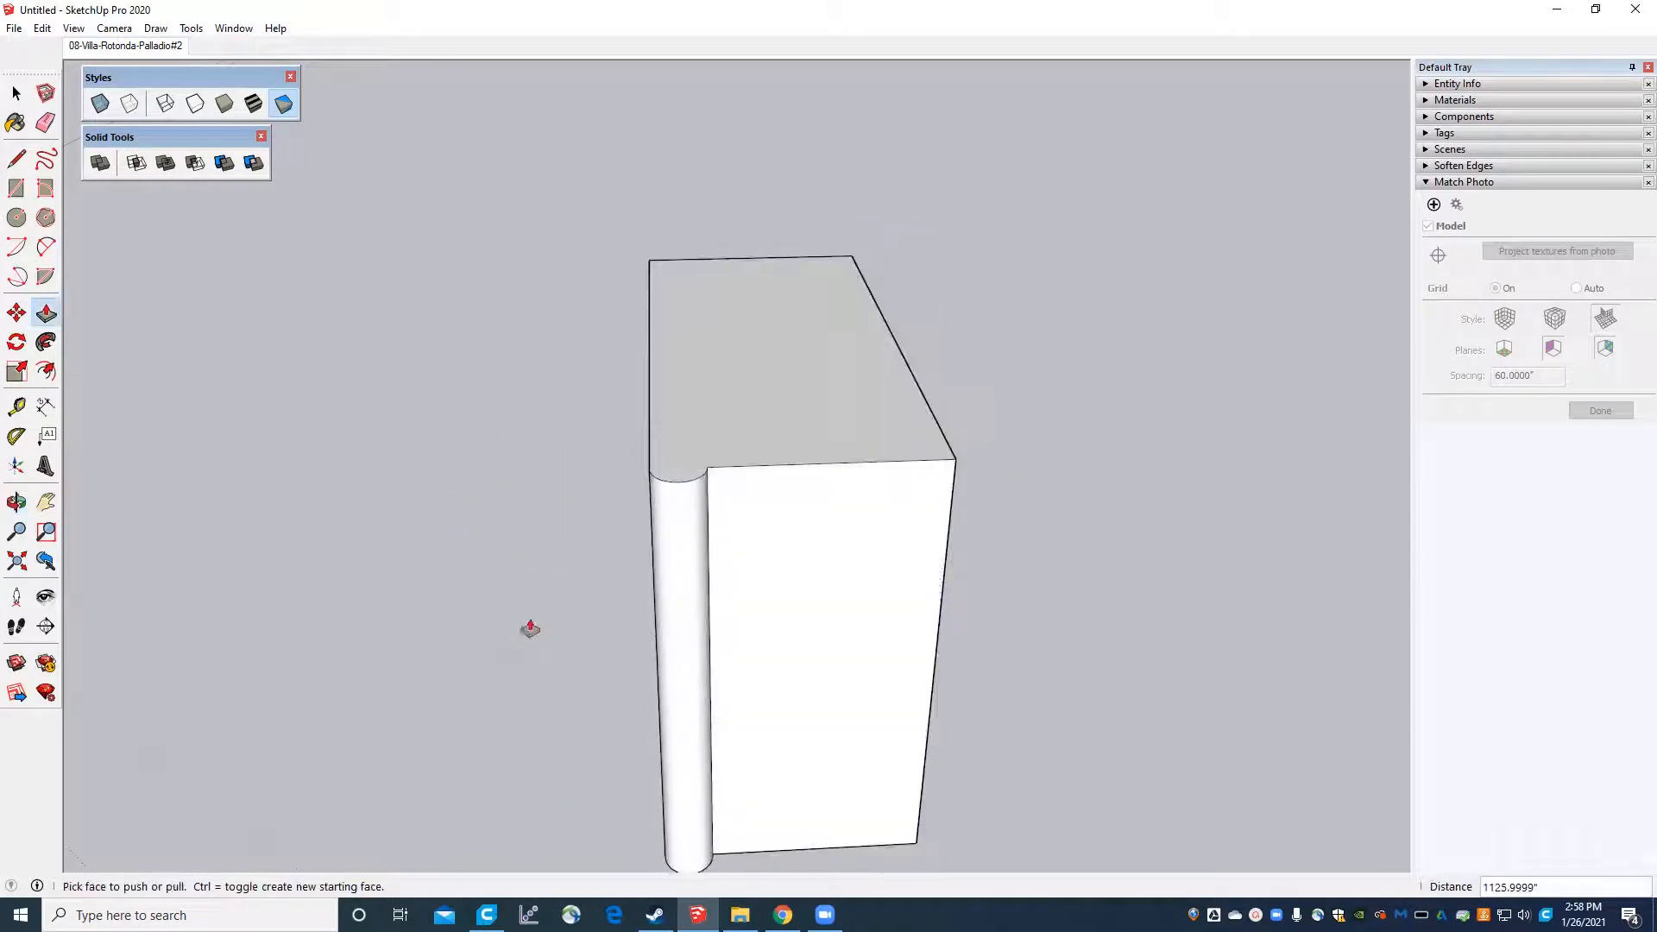
pyautogui.moveTo(923, 643); pyautogui.dragTo(625, 609, button='middle')
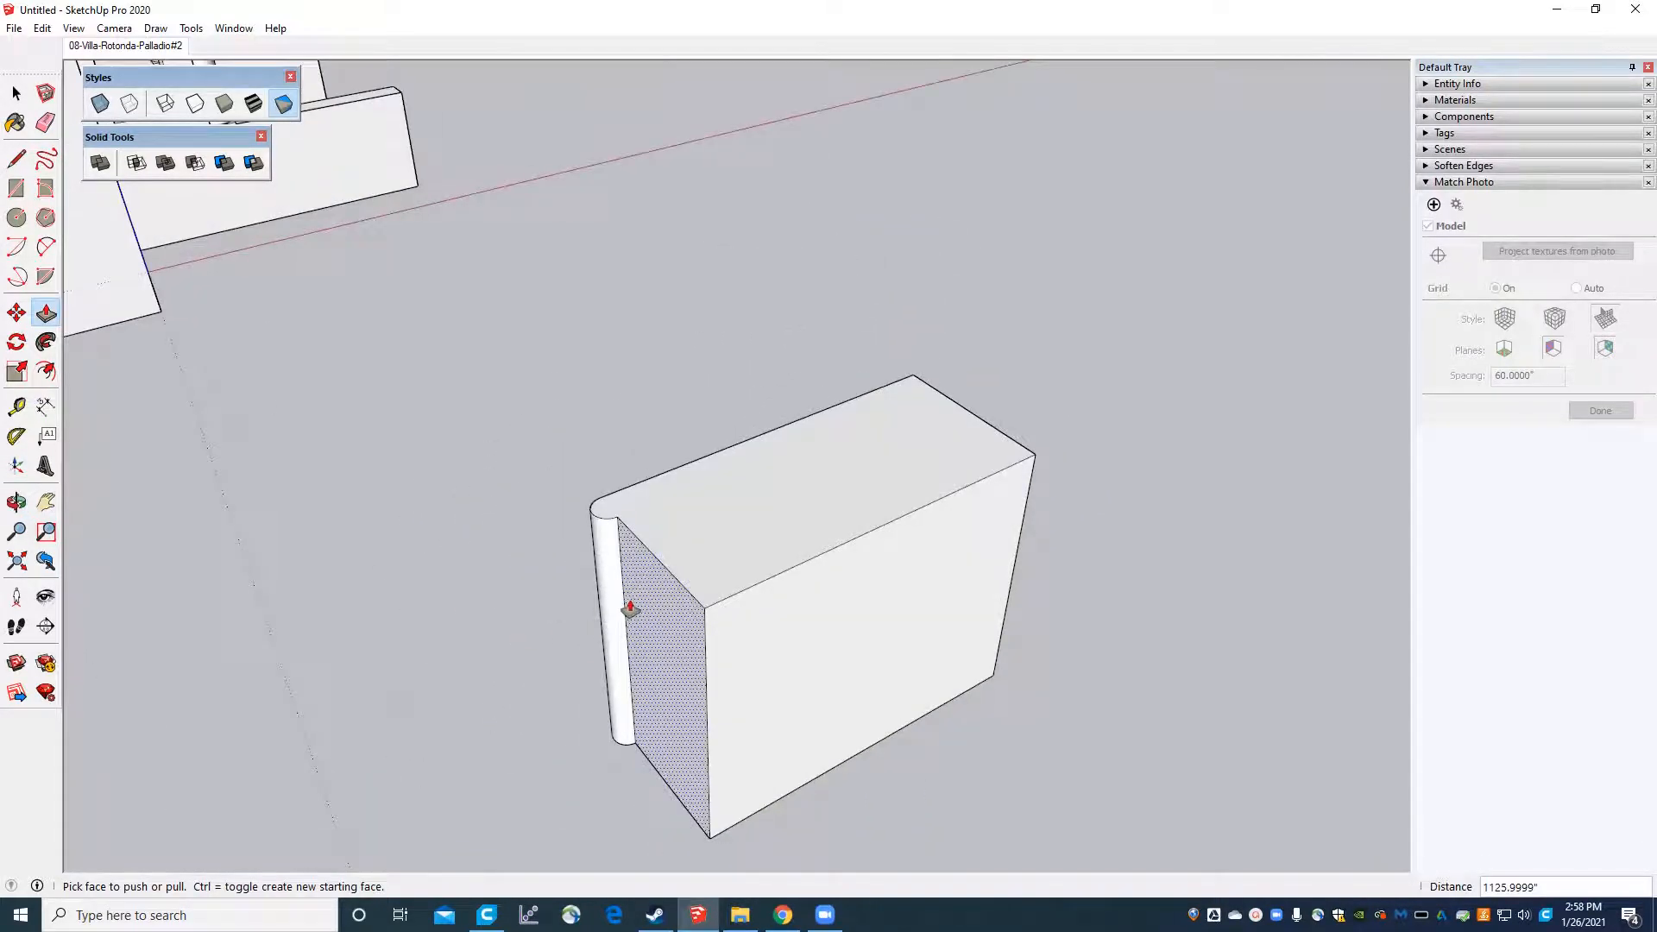
# Undo the practice block and return to the villa's front side walls.
pyautogui.hotkey('ctrl', 'z')
pyautogui.hotkey('ctrl', 'z')
pyautogui.moveTo(747, 584); pyautogui.dragTo(917, 660, button='middle')
pyautogui.scroll(8, 500, 359)
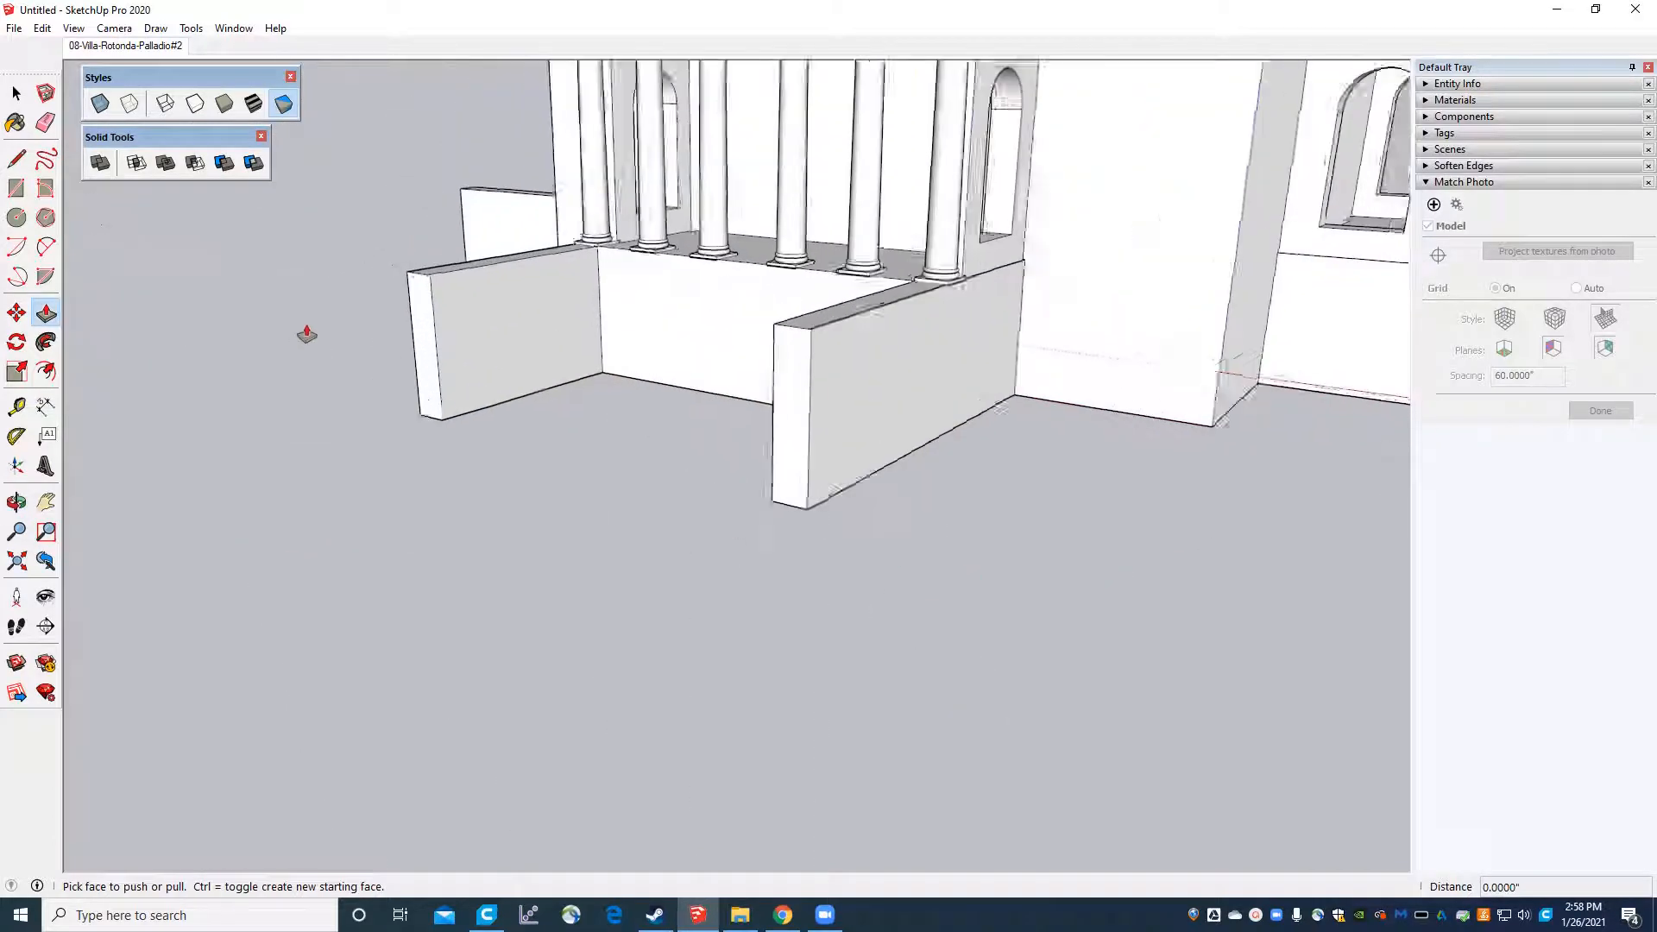
# In the matched photo scene, draw a small rectangle at the lowest stair step, starting on the far side wall's inner front edge.
pyautogui.click(128, 47)
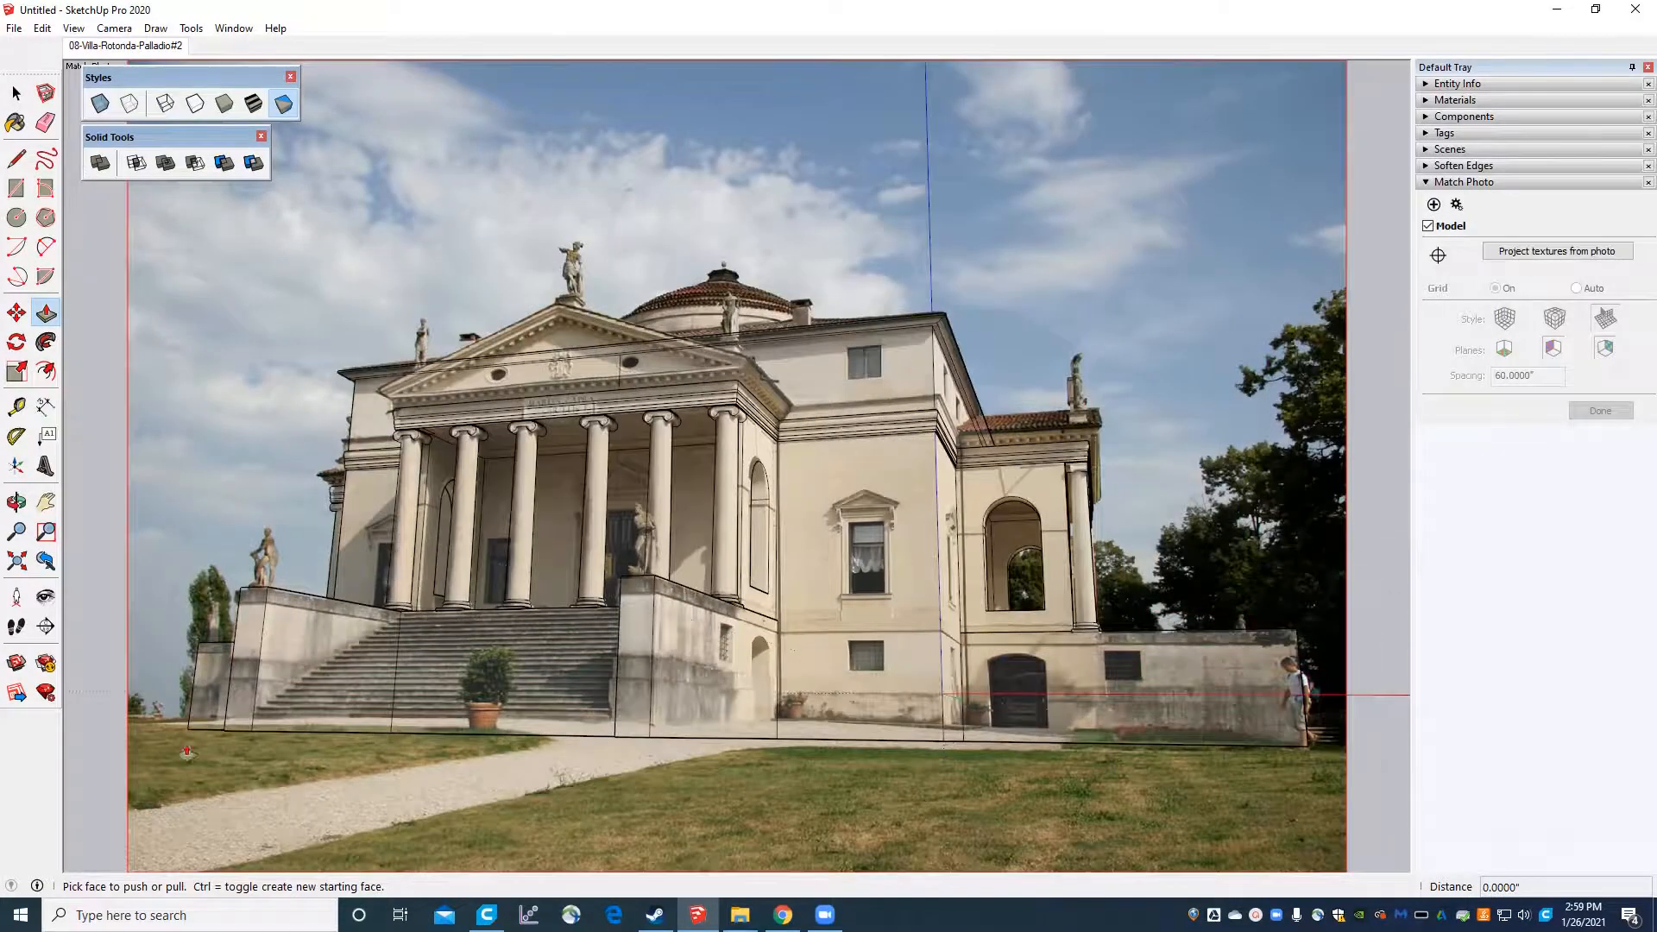
pyautogui.scroll(5, 700, 522)
pyautogui.scroll(5, 363, 602)
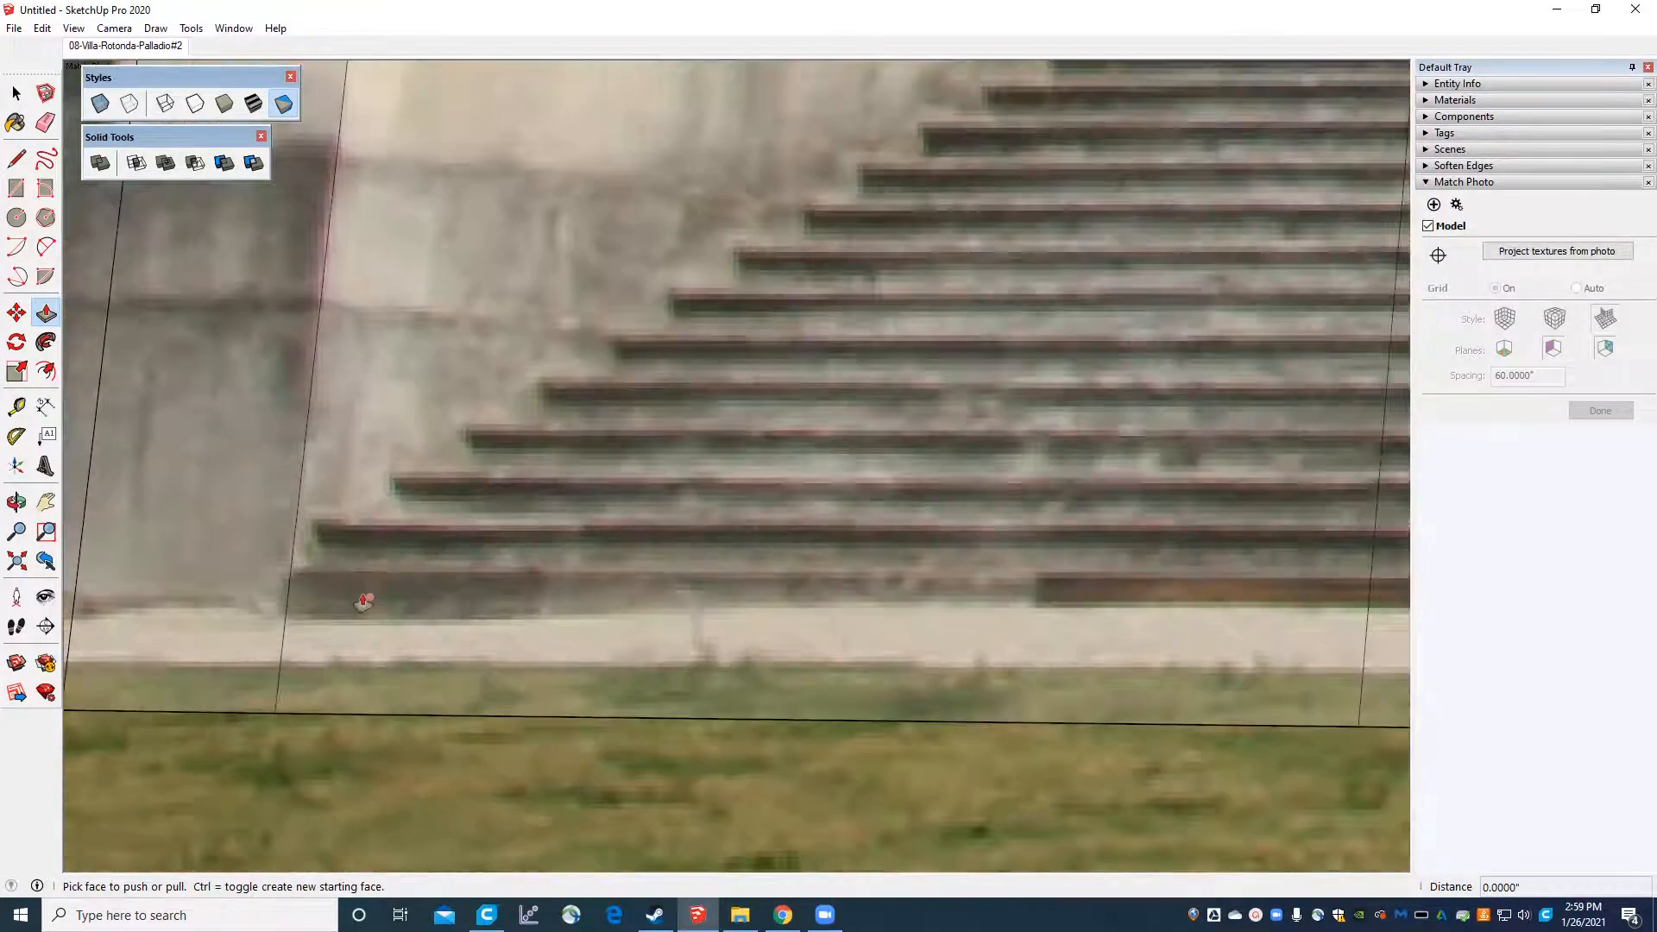
pyautogui.press('r')
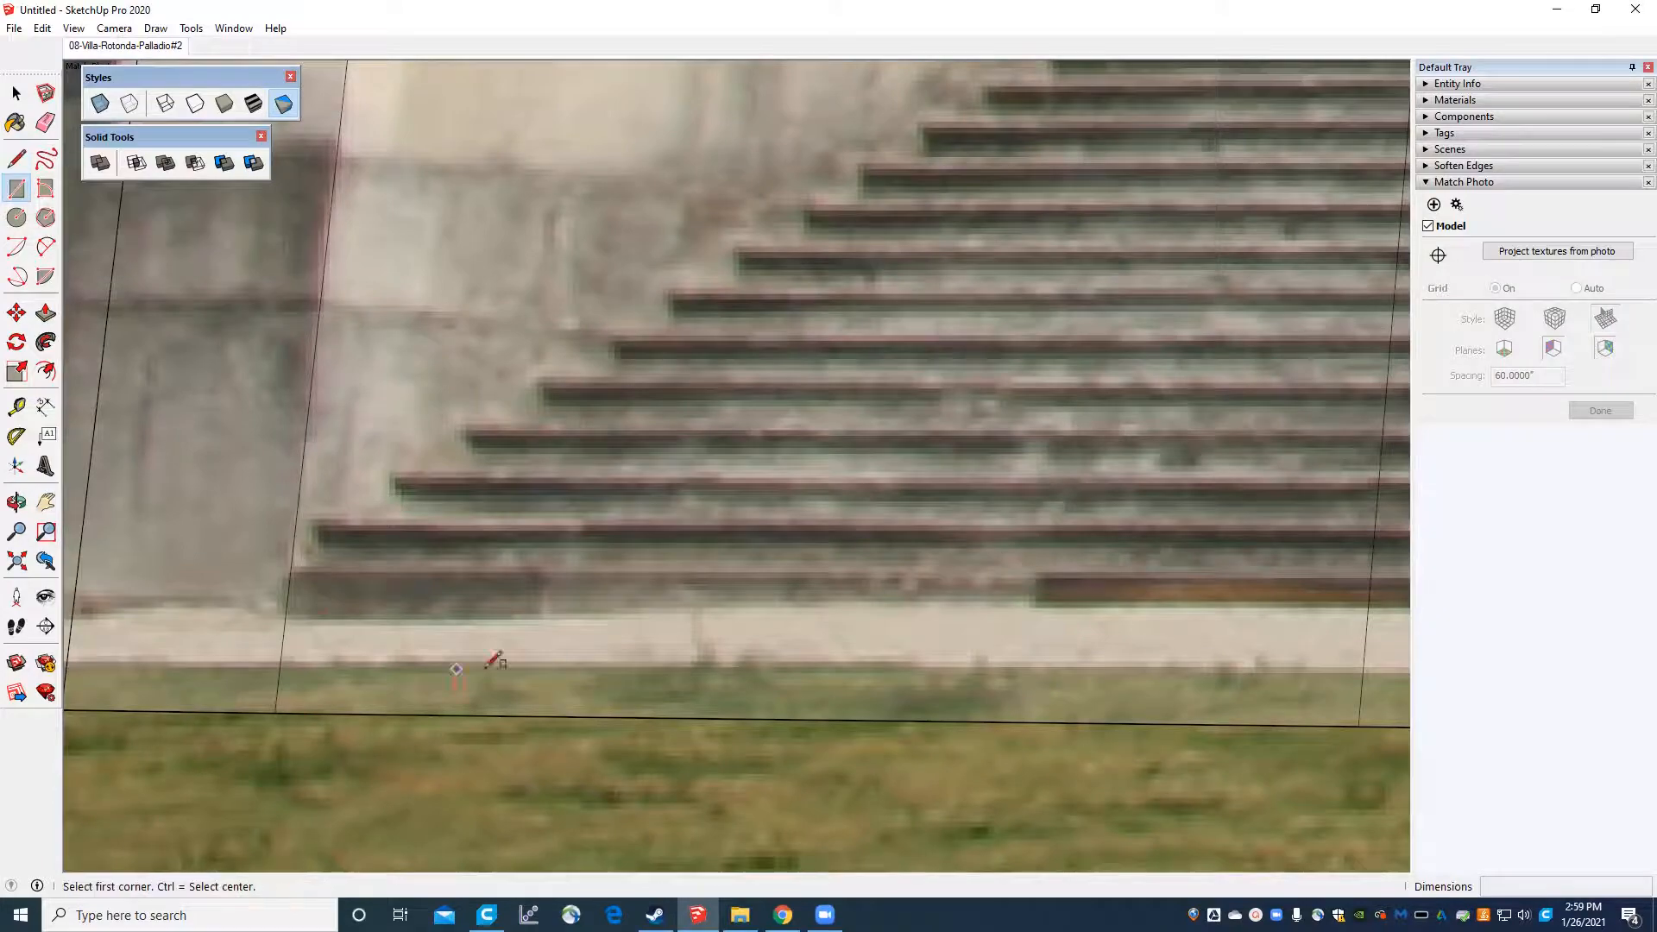
pyautogui.click(290, 574)
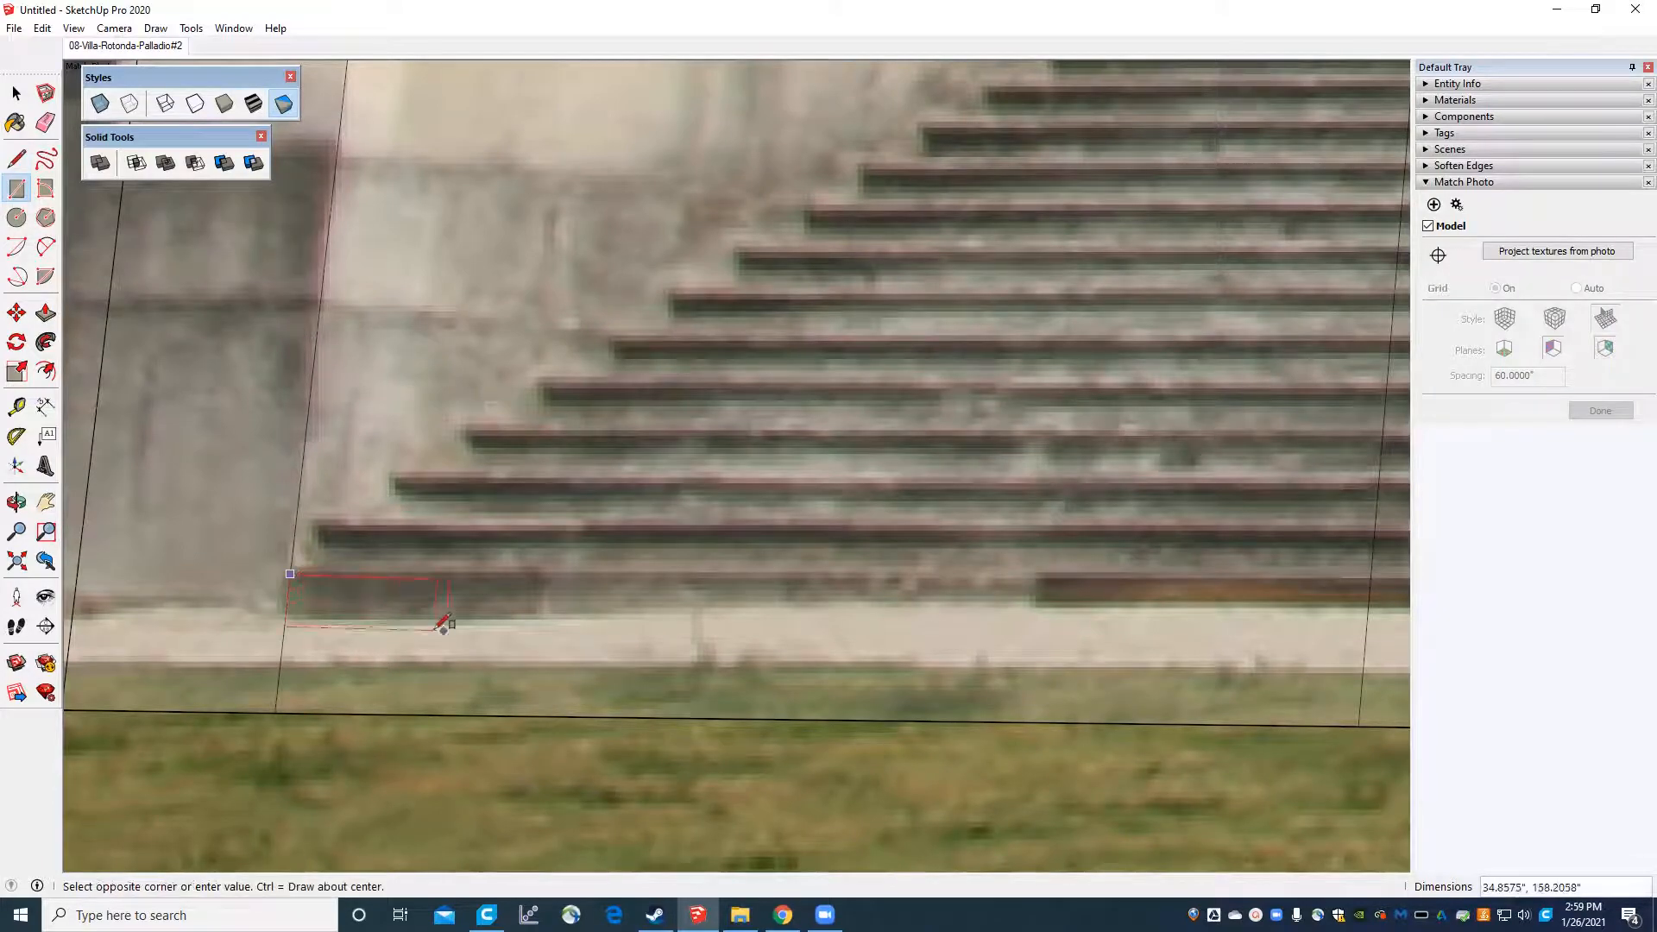
pyautogui.click(540, 656)
pyautogui.scroll(-3, 540, 656)
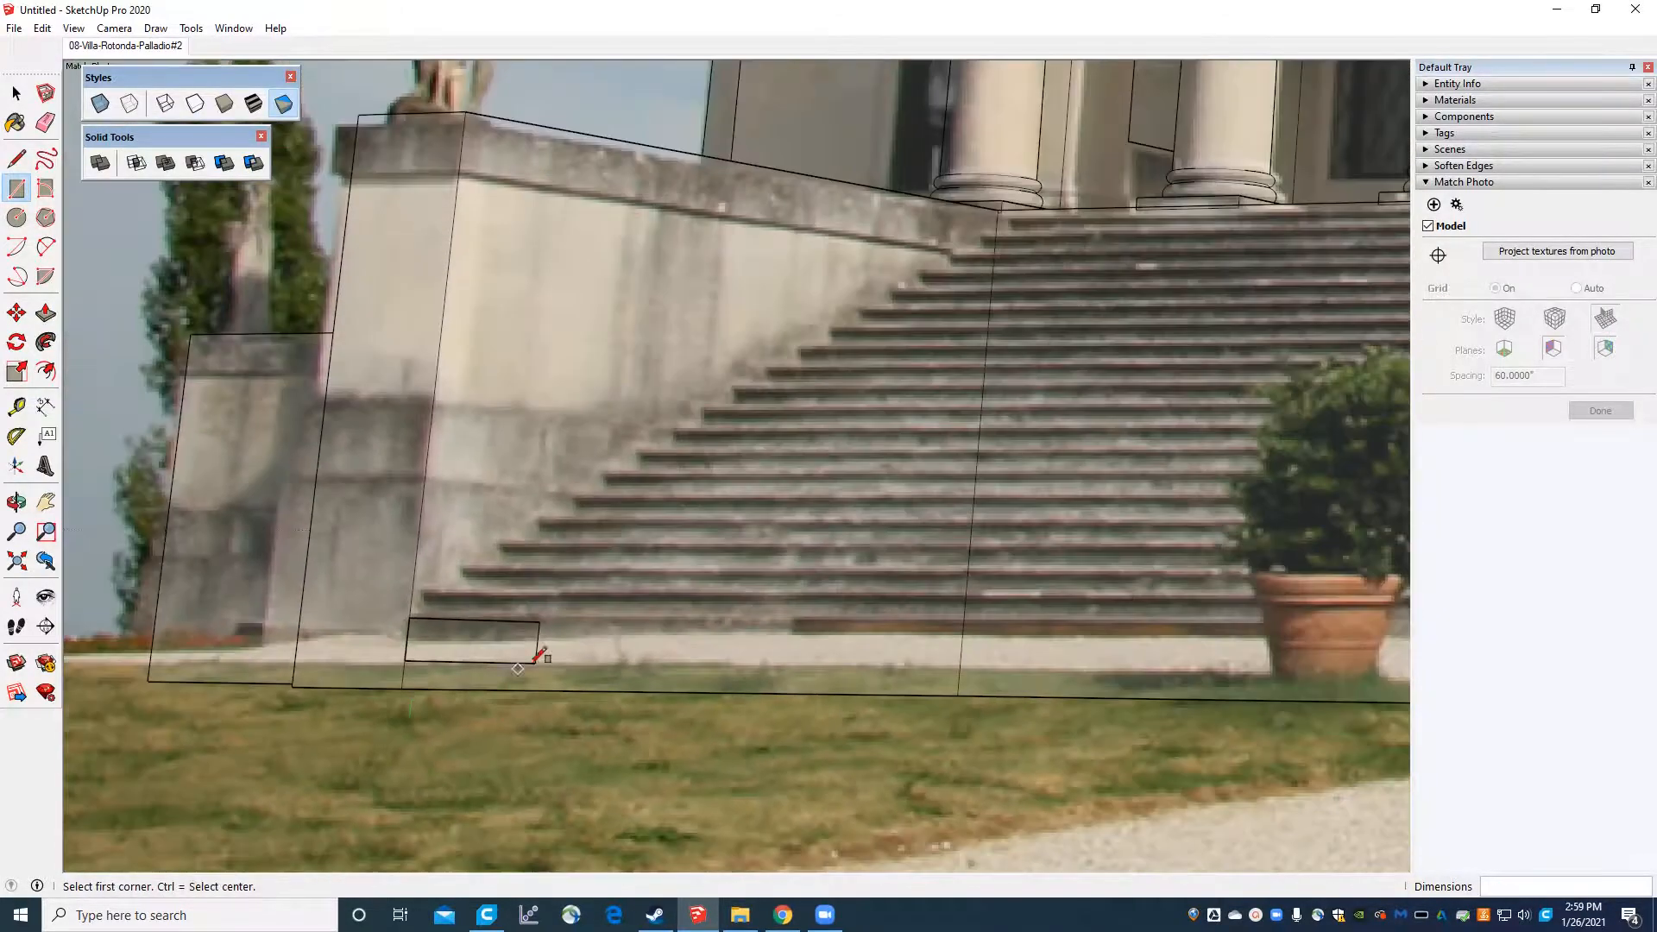
pyautogui.scroll(3, 481, 638)
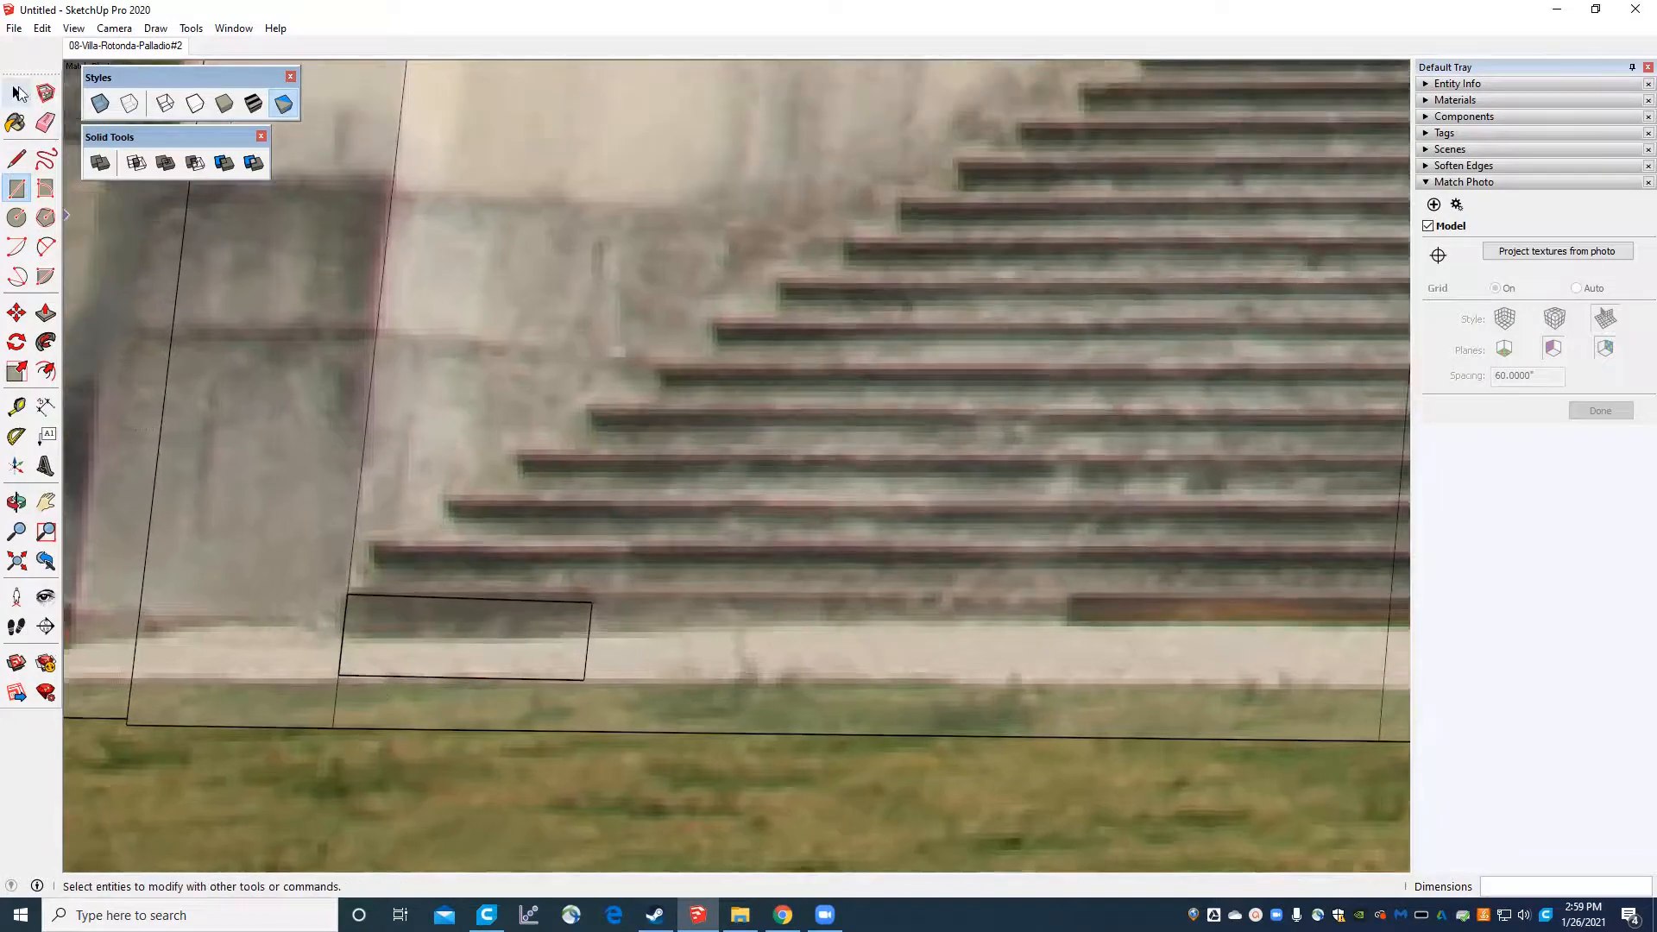
# Push/pull the lowest step's rectangle about 122.7 inches across the stair opening.
pyautogui.click(45, 312)
pyautogui.moveTo(393, 634); pyautogui.dragTo(531, 649)
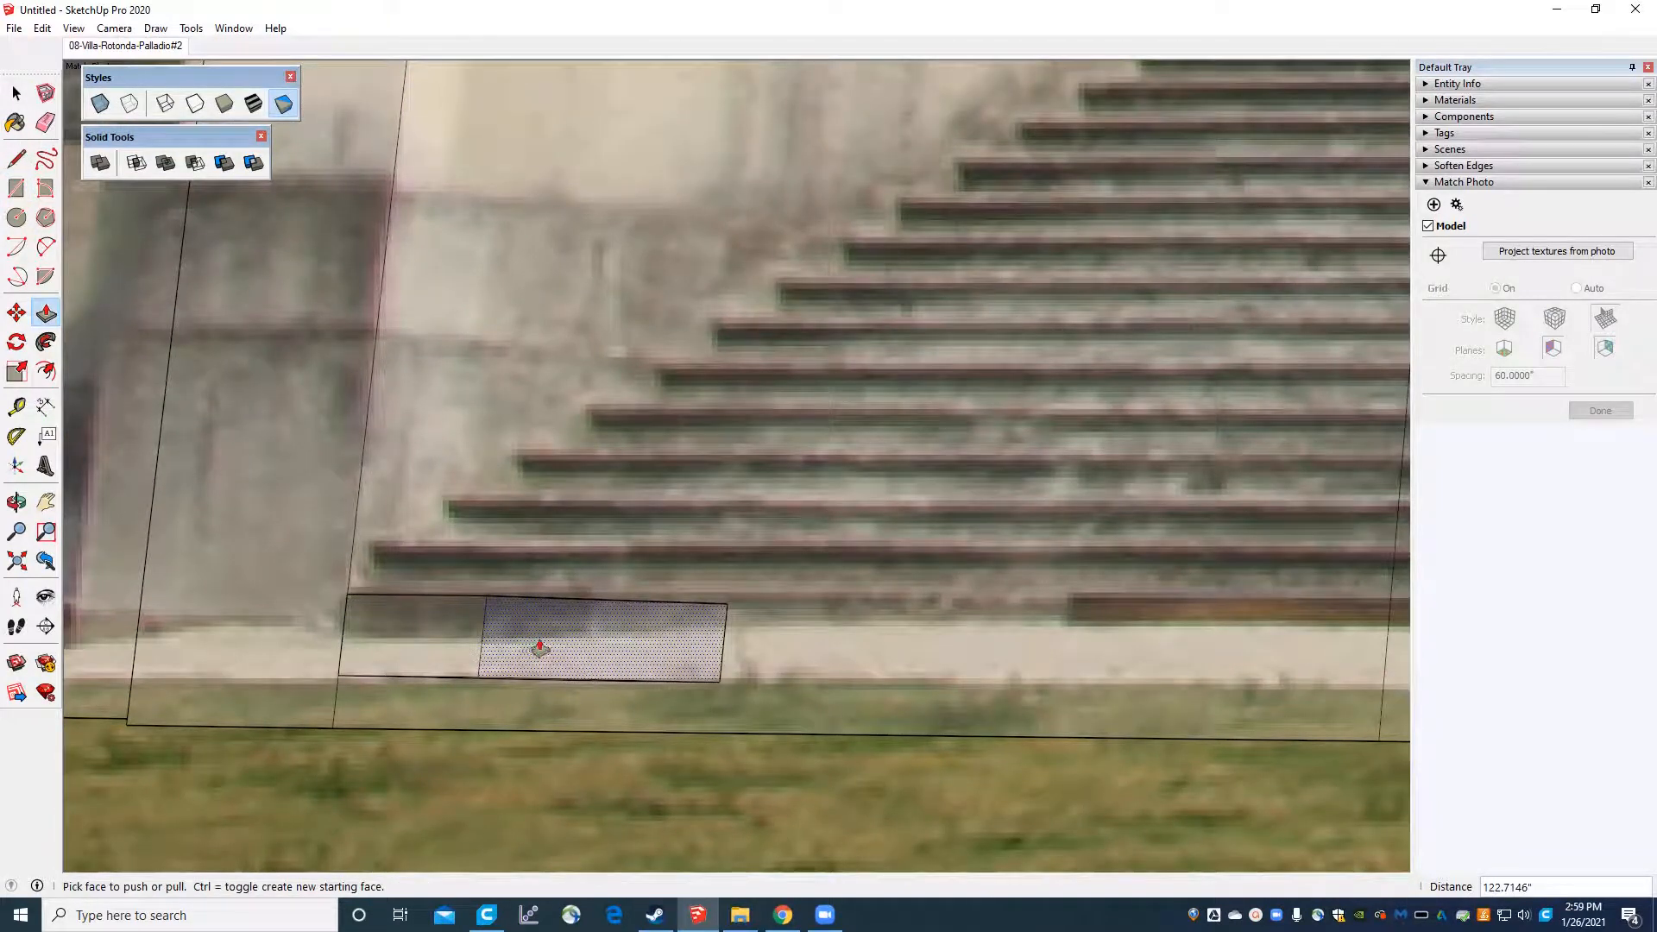
# Select all the geometry of the lowest step block and make it a group.
pyautogui.press('space')
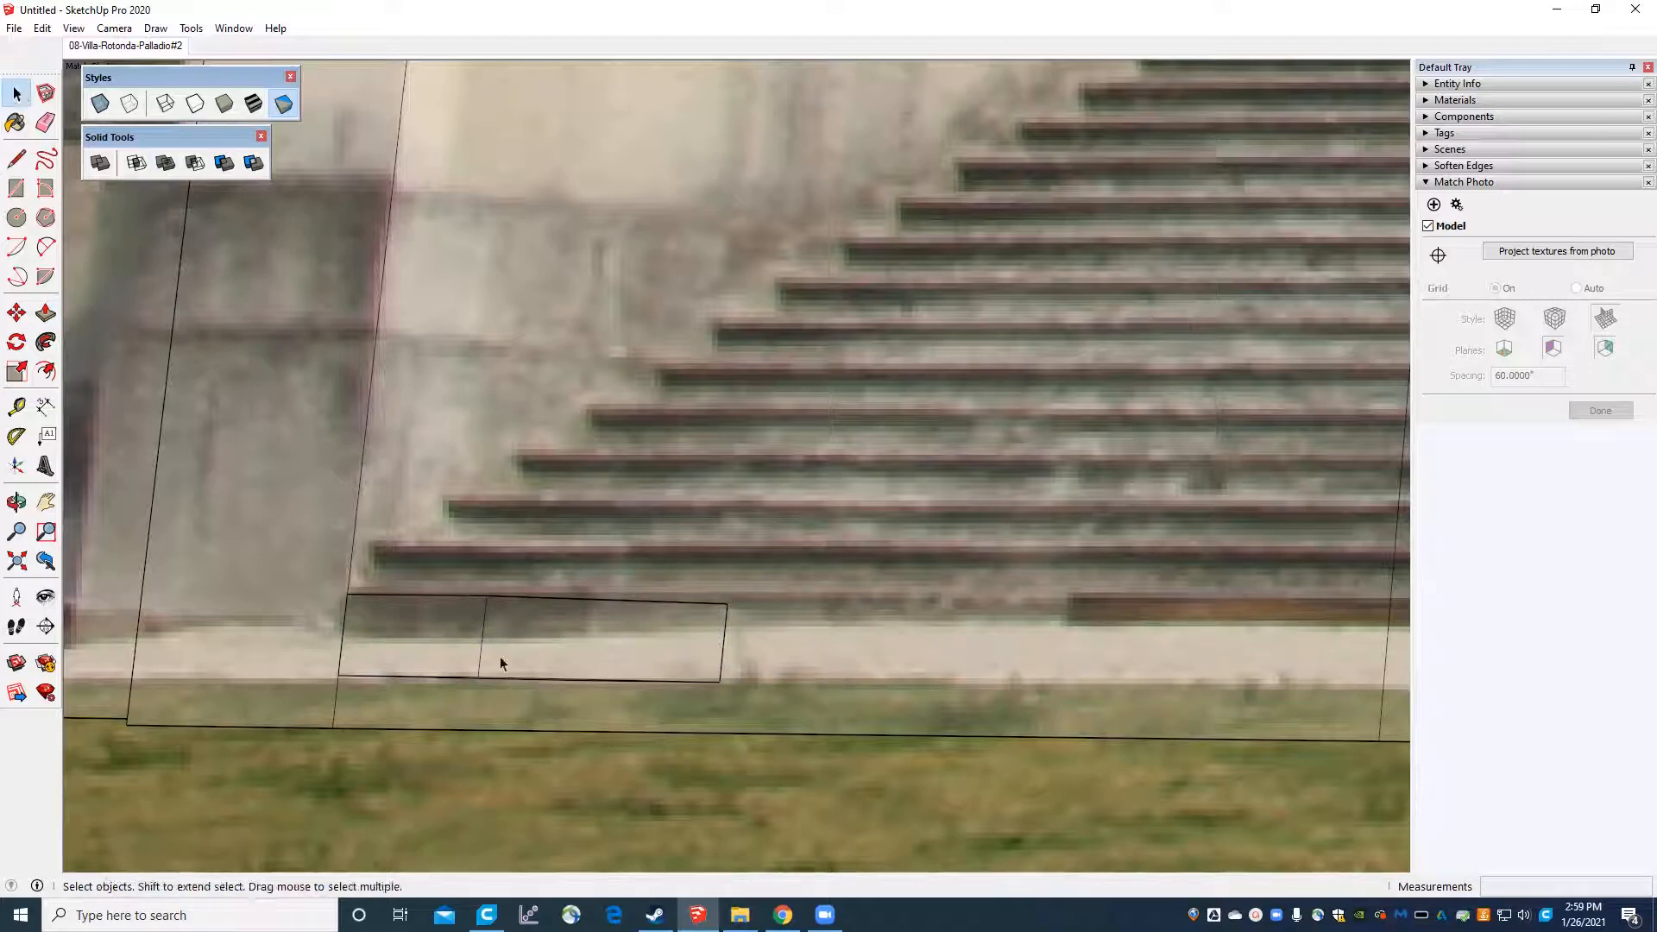
pyautogui.tripleClick(502, 651)
pyautogui.rightClick(504, 649)
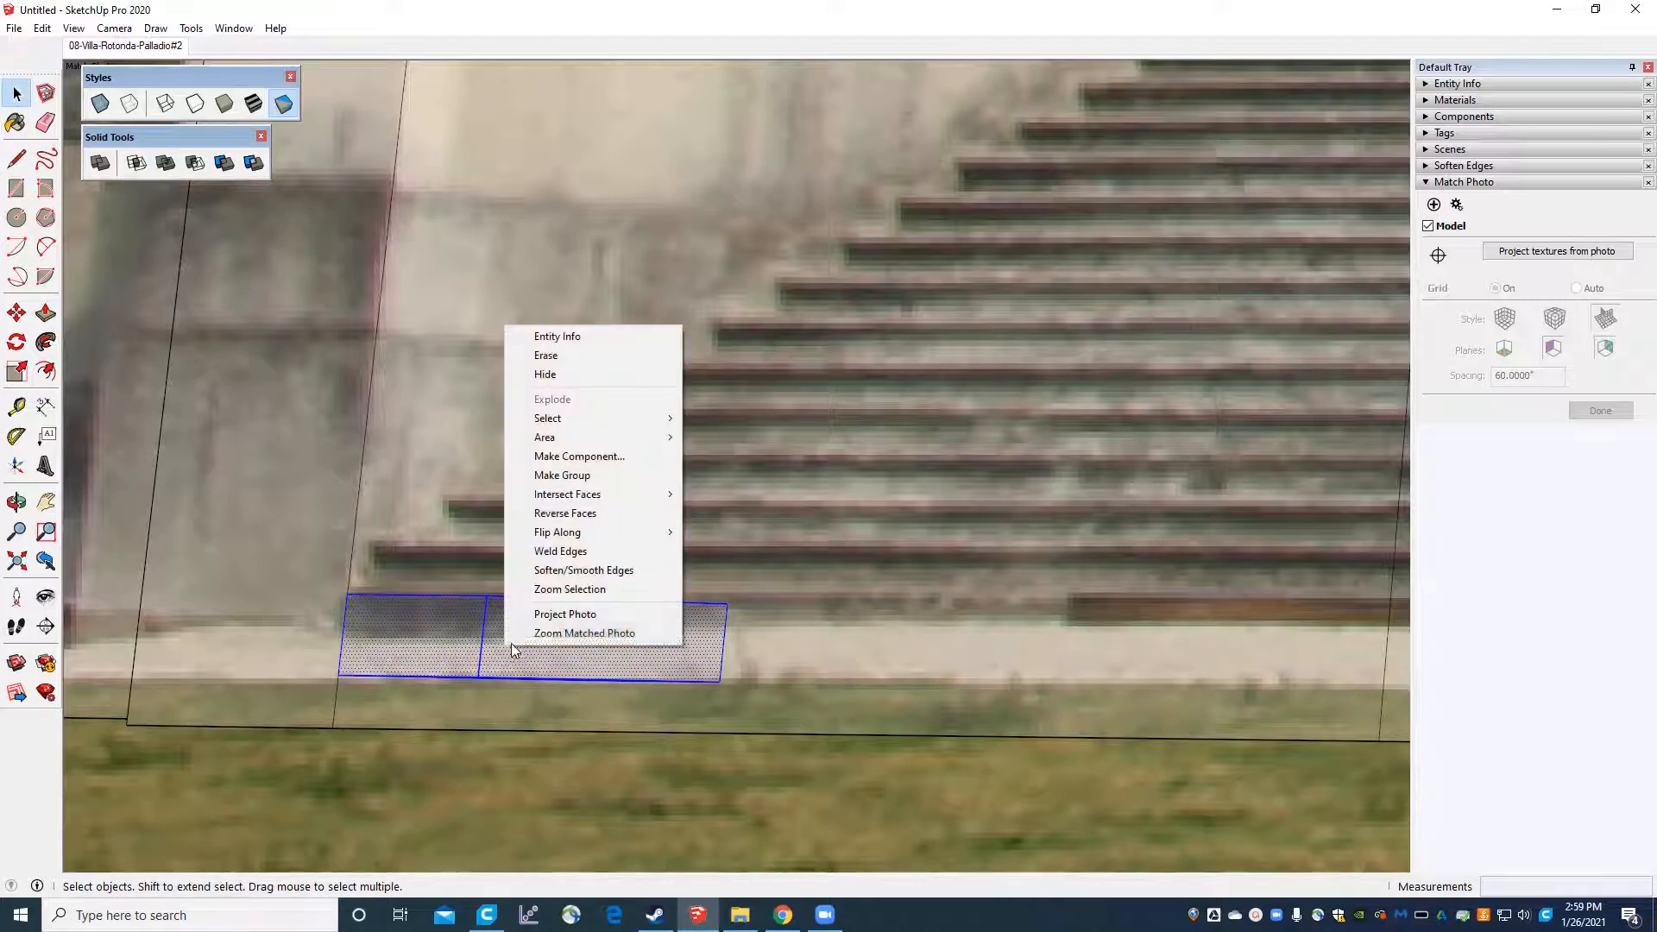
pyautogui.click(603, 478)
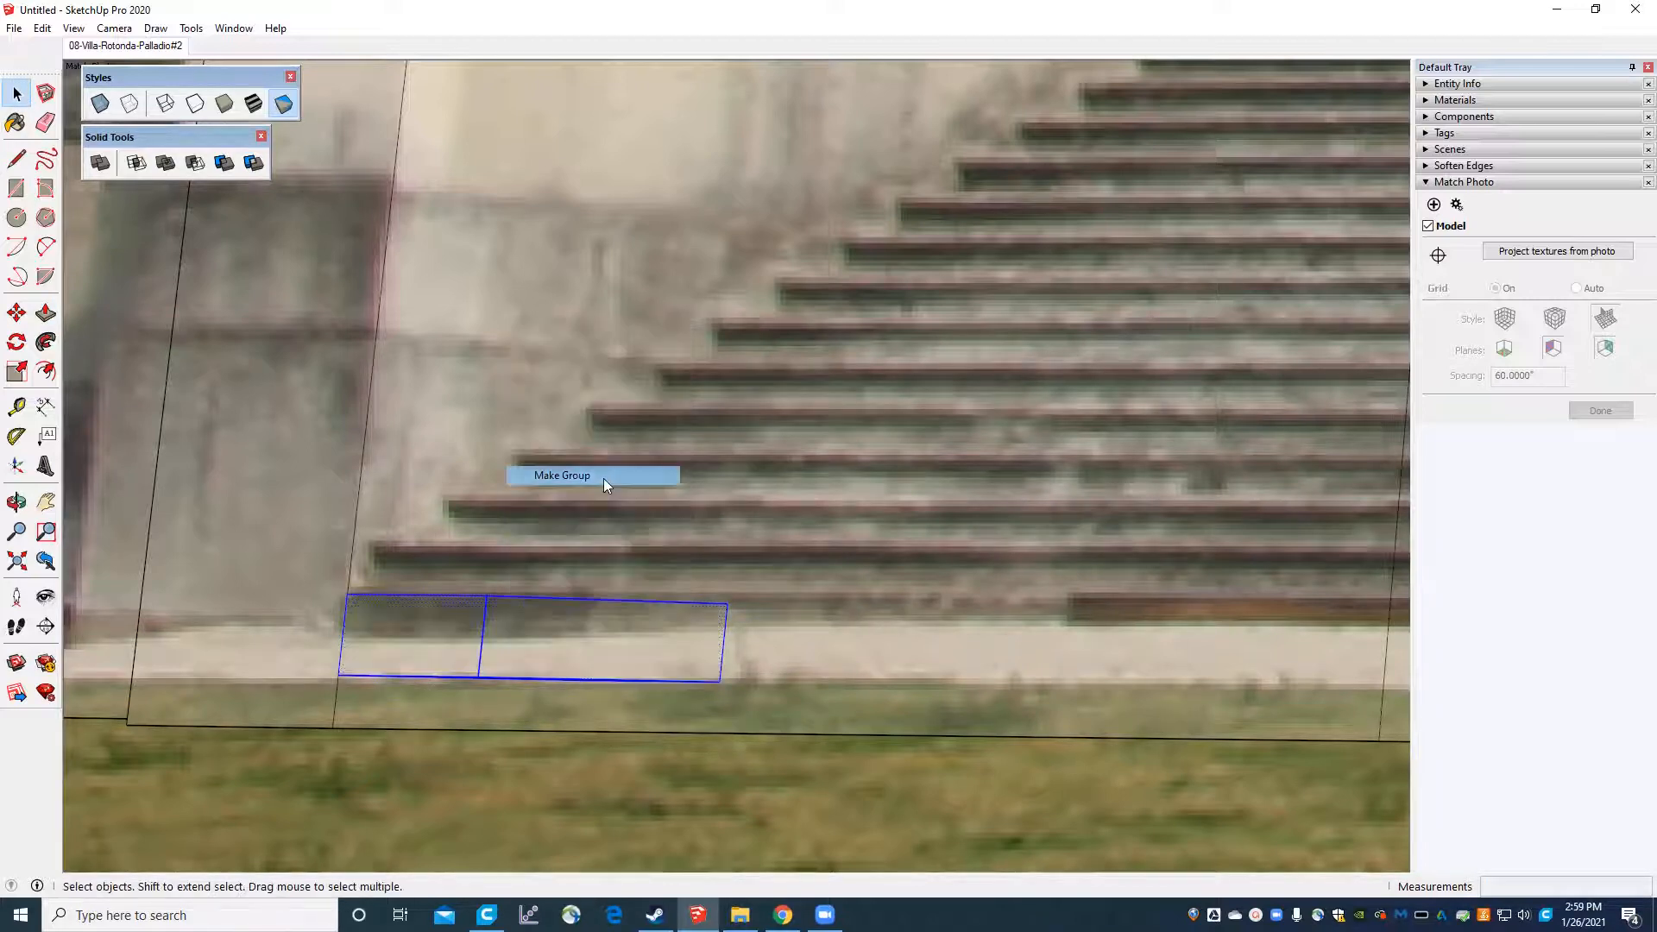
# Copy the step group from its upper front corner to the top of the stairs in the matched photo, about 1434 inches away.
pyautogui.click(16, 312)
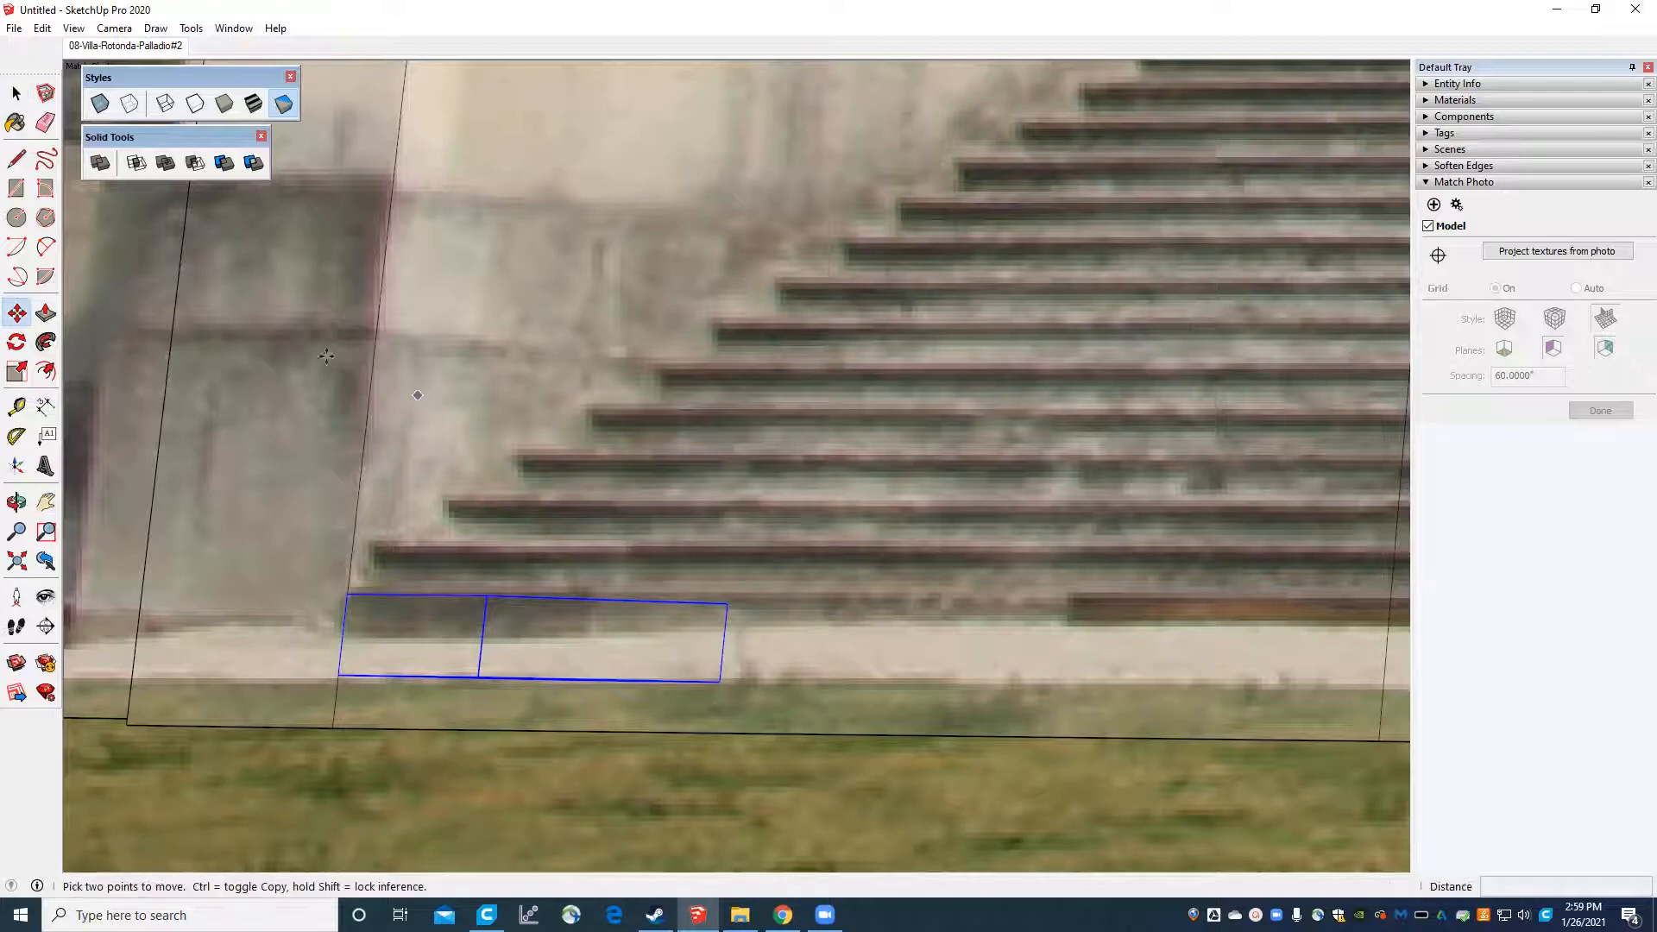
pyautogui.click(348, 593)
pyautogui.press('ctrl')
pyautogui.scroll(-5, 349, 595)
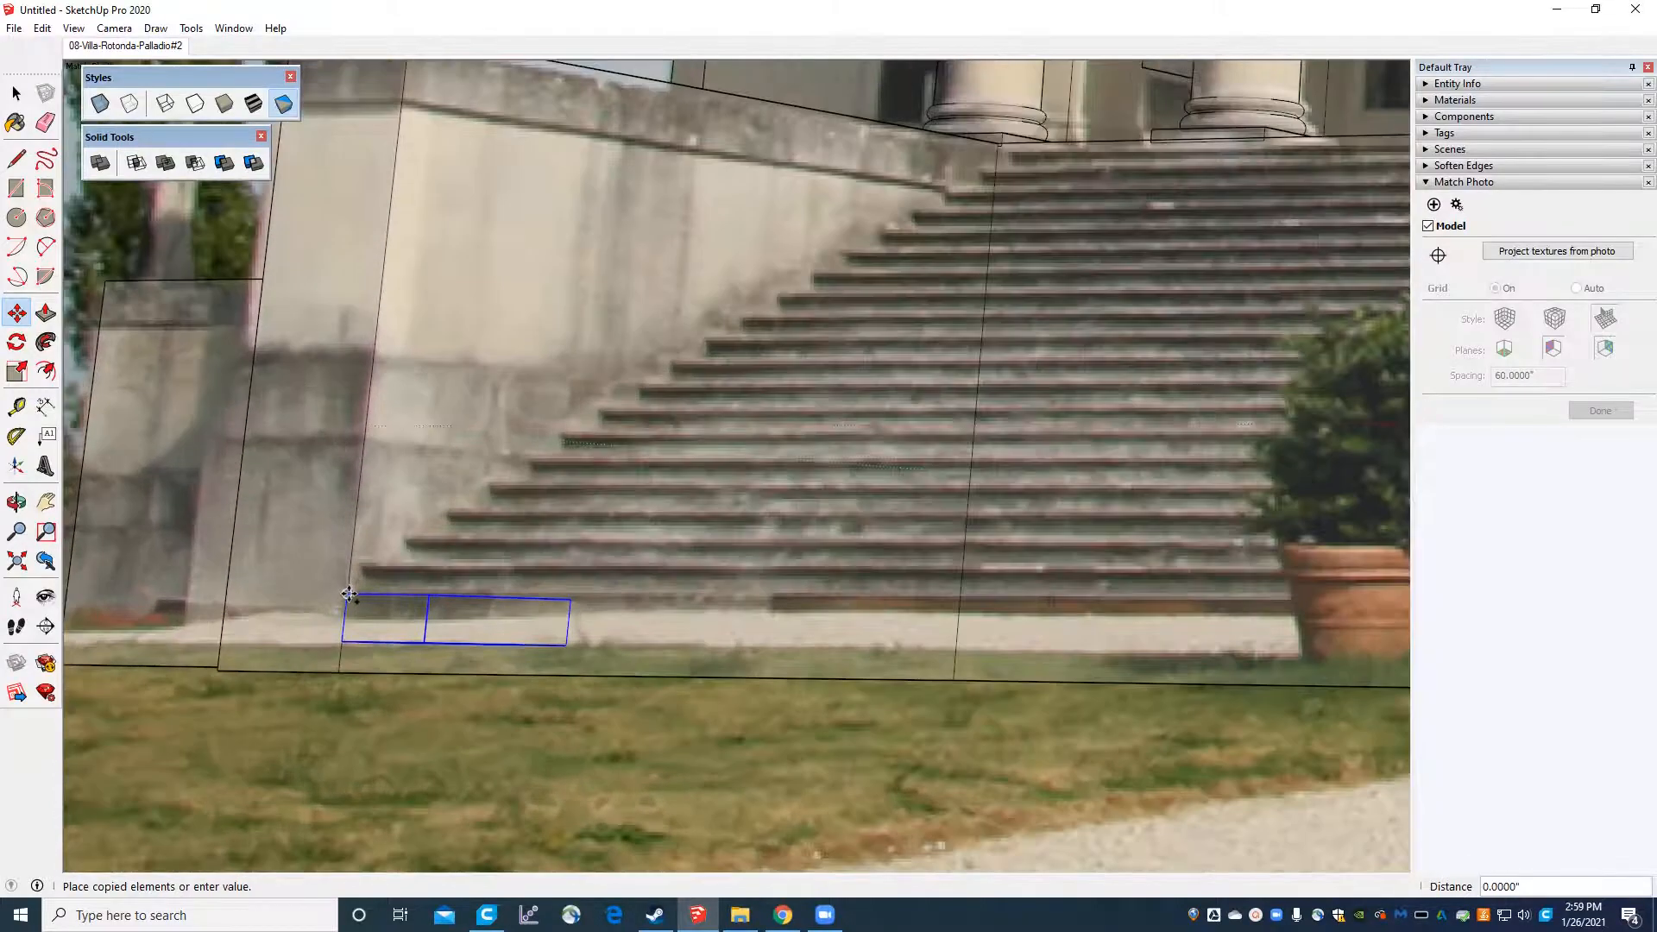
pyautogui.scroll(2, 763, 319)
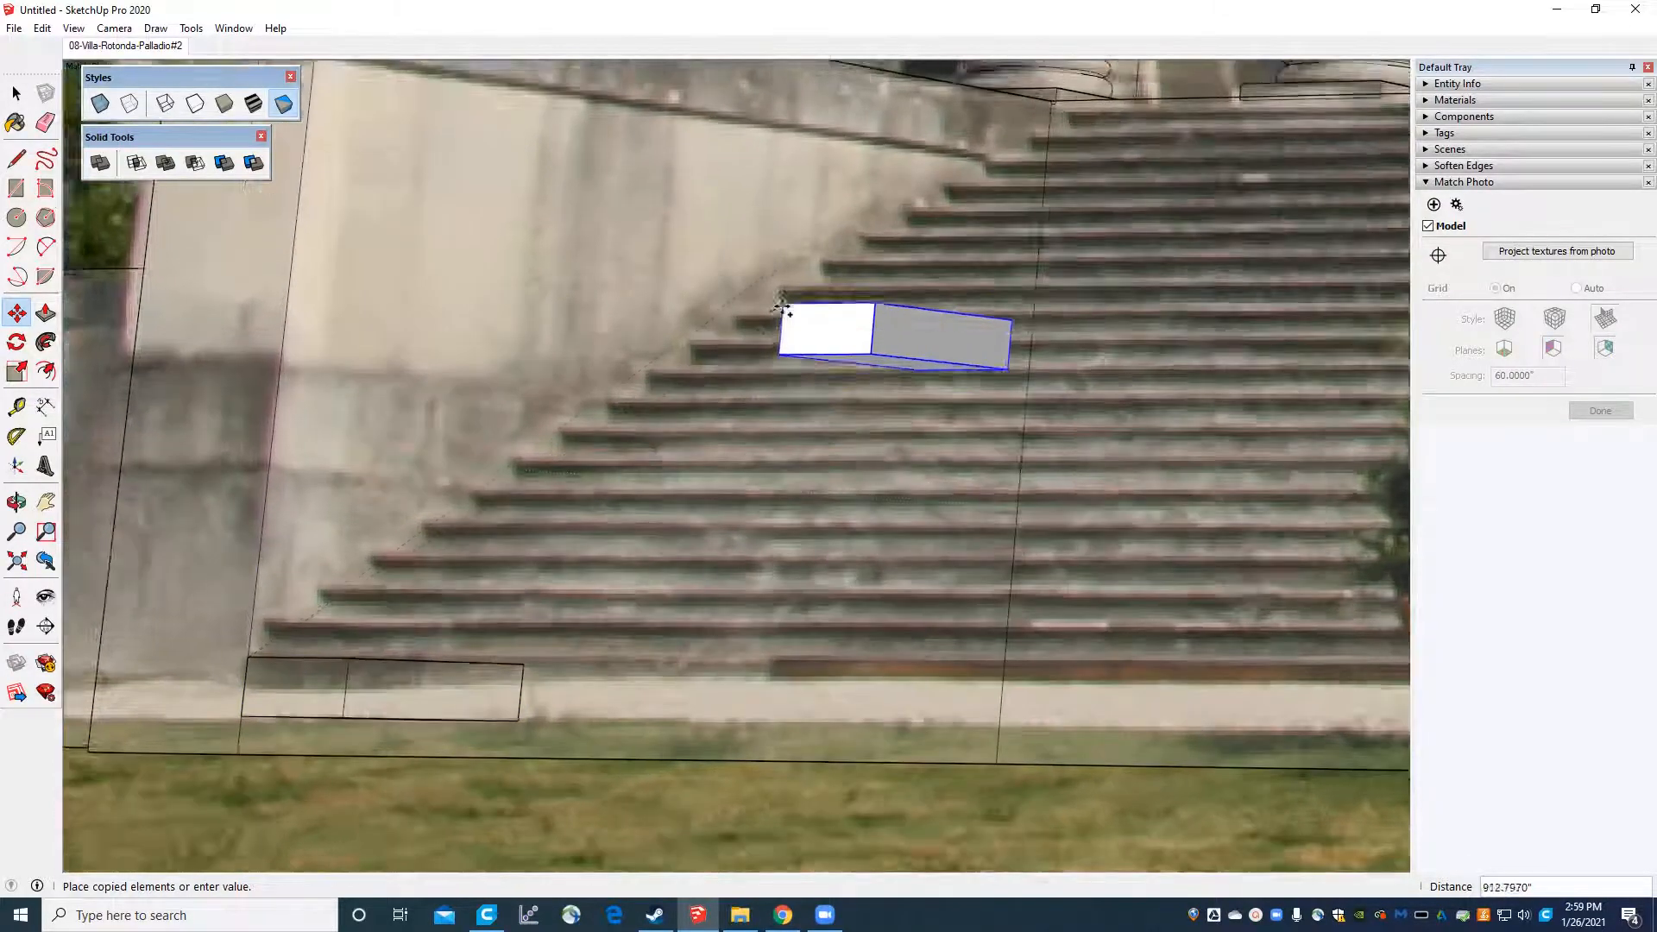
pyautogui.scroll(-3, 780, 308)
pyautogui.scroll(1, 744, 259)
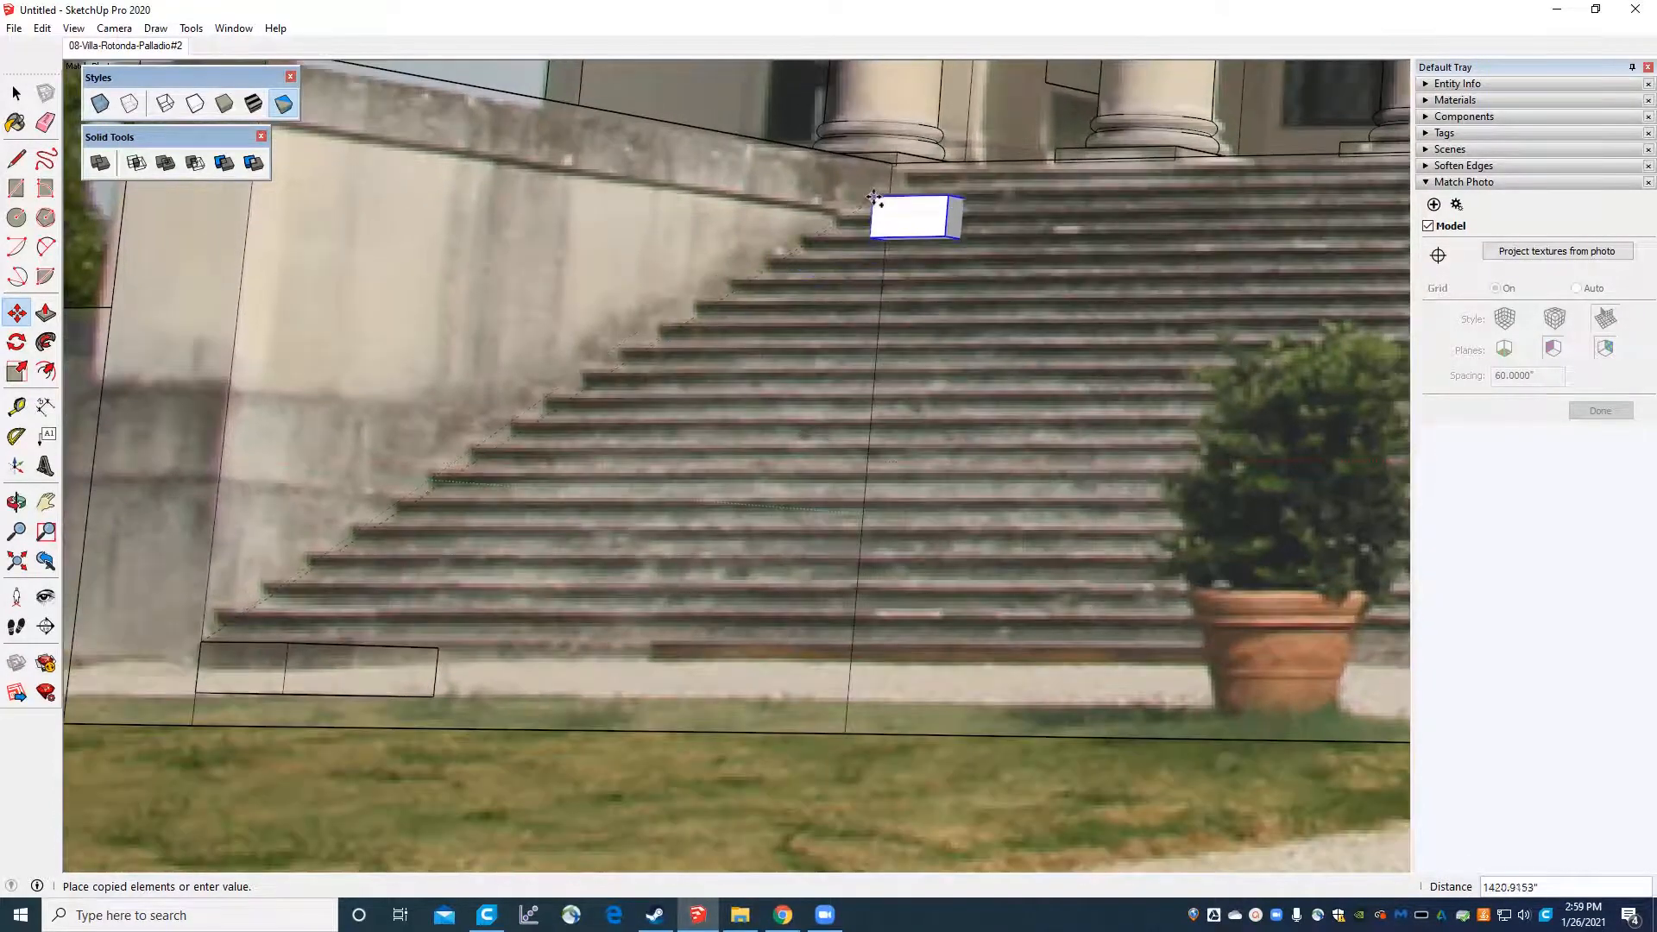
pyautogui.scroll(3, 875, 195)
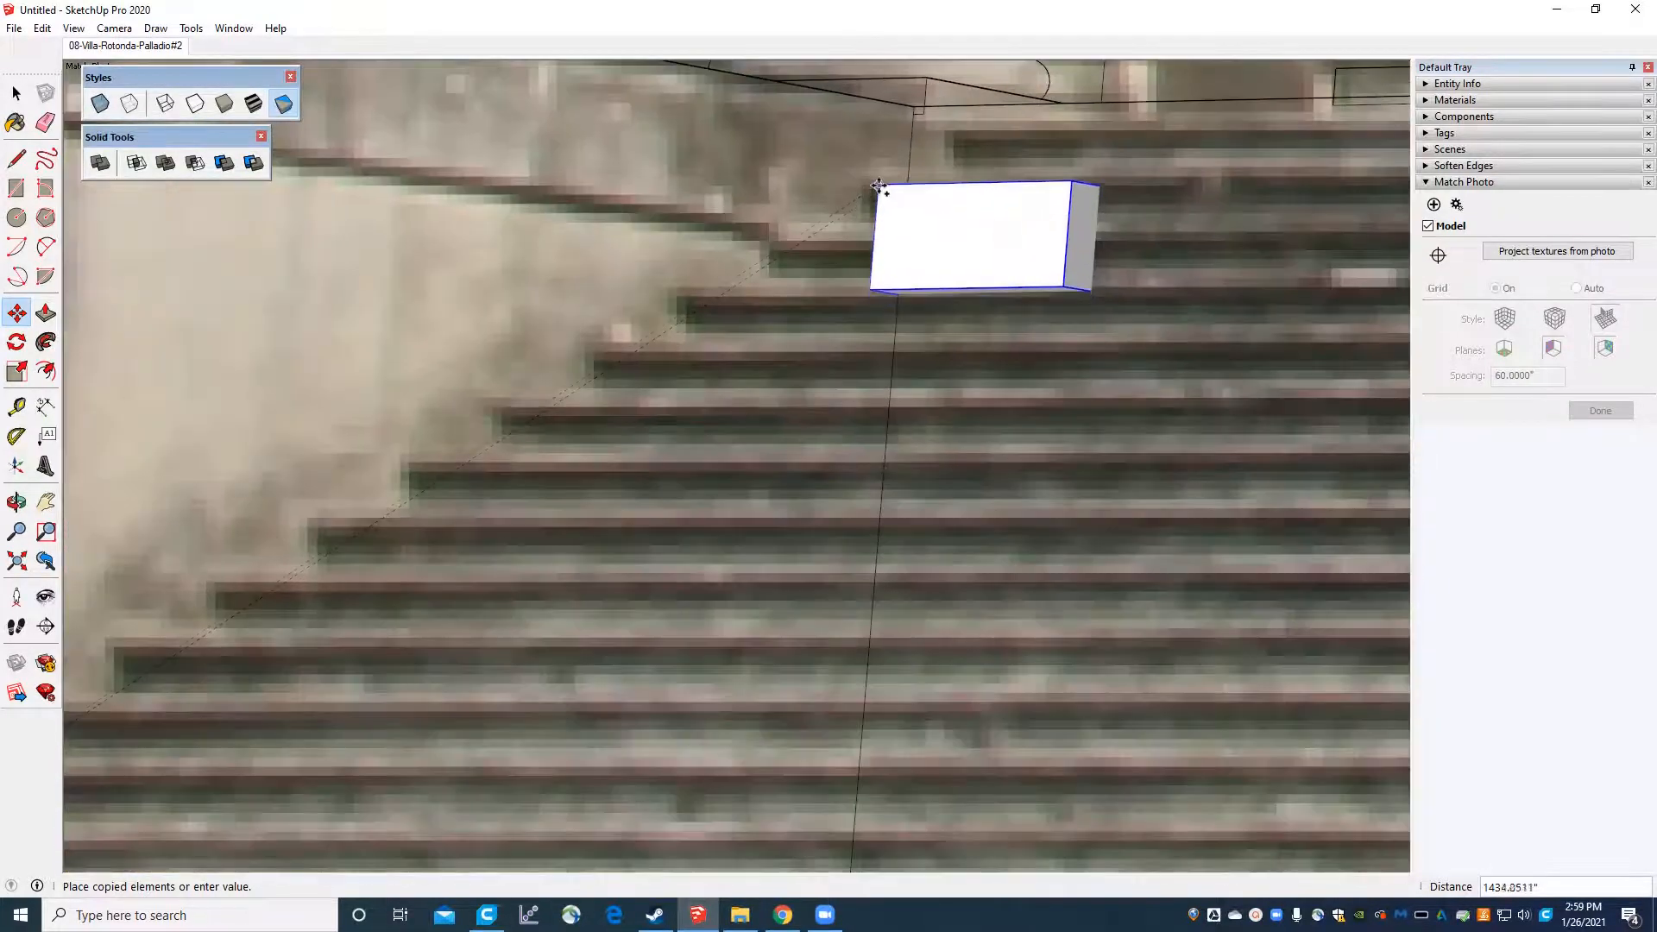
pyautogui.click(877, 183)
# Divide the distance between the lowest and highest step into 18 equal copies by entering /18.
pyautogui.scroll(-2, 877, 176)
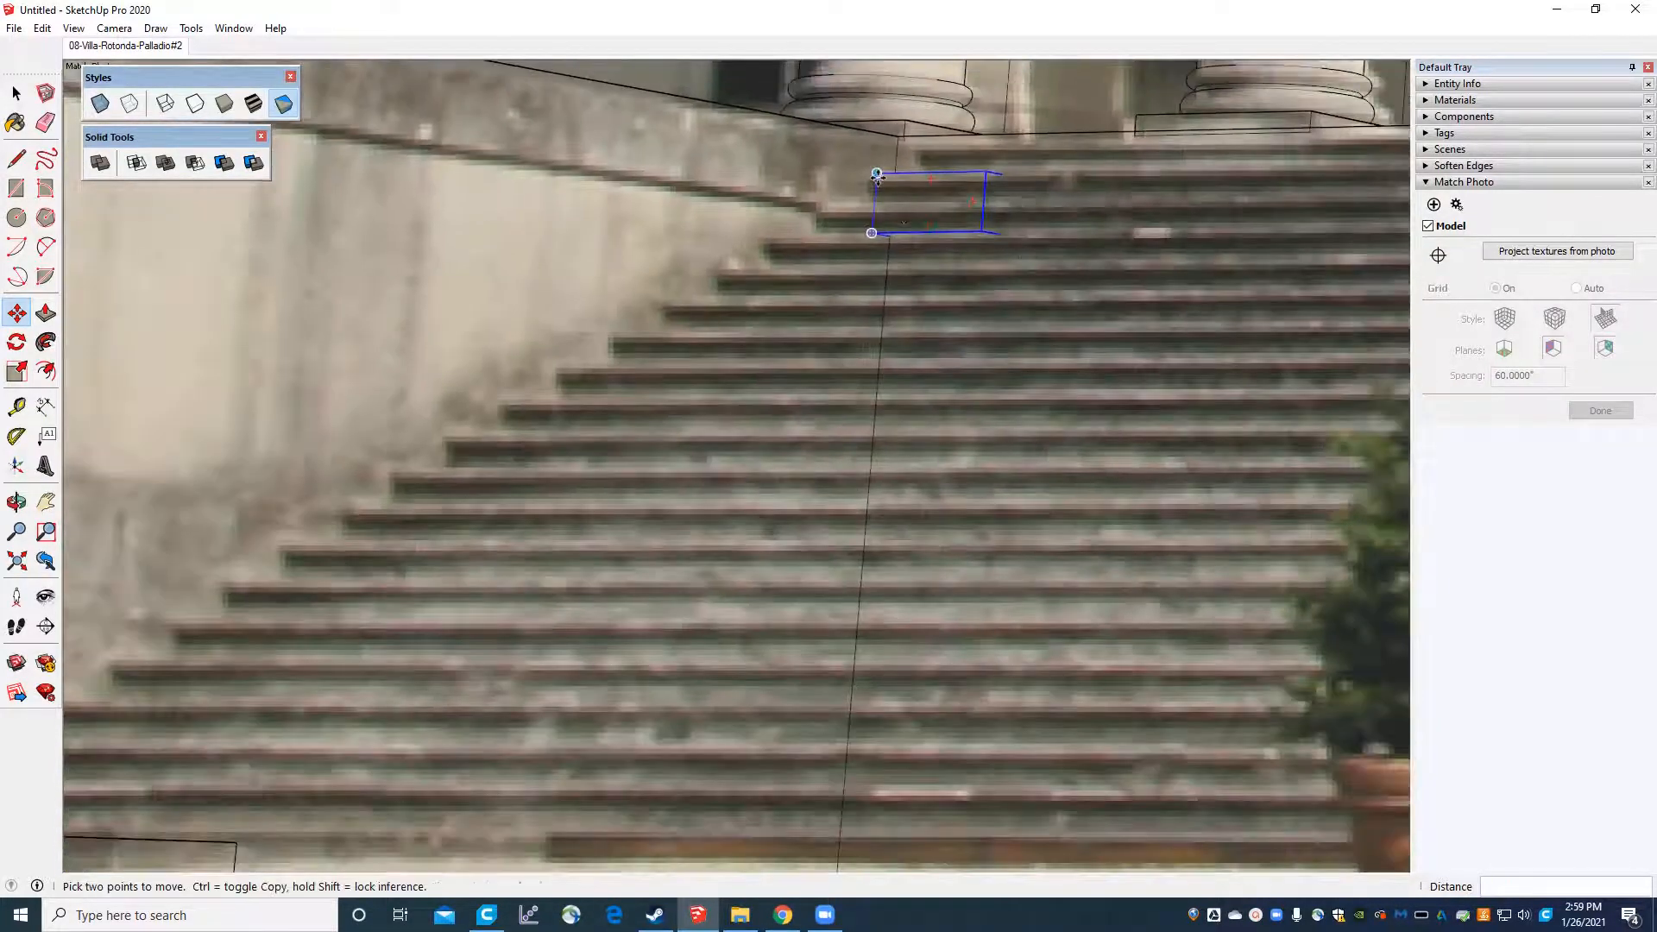
pyautogui.scroll(-3, 876, 176)
pyautogui.scroll(3, 385, 602)
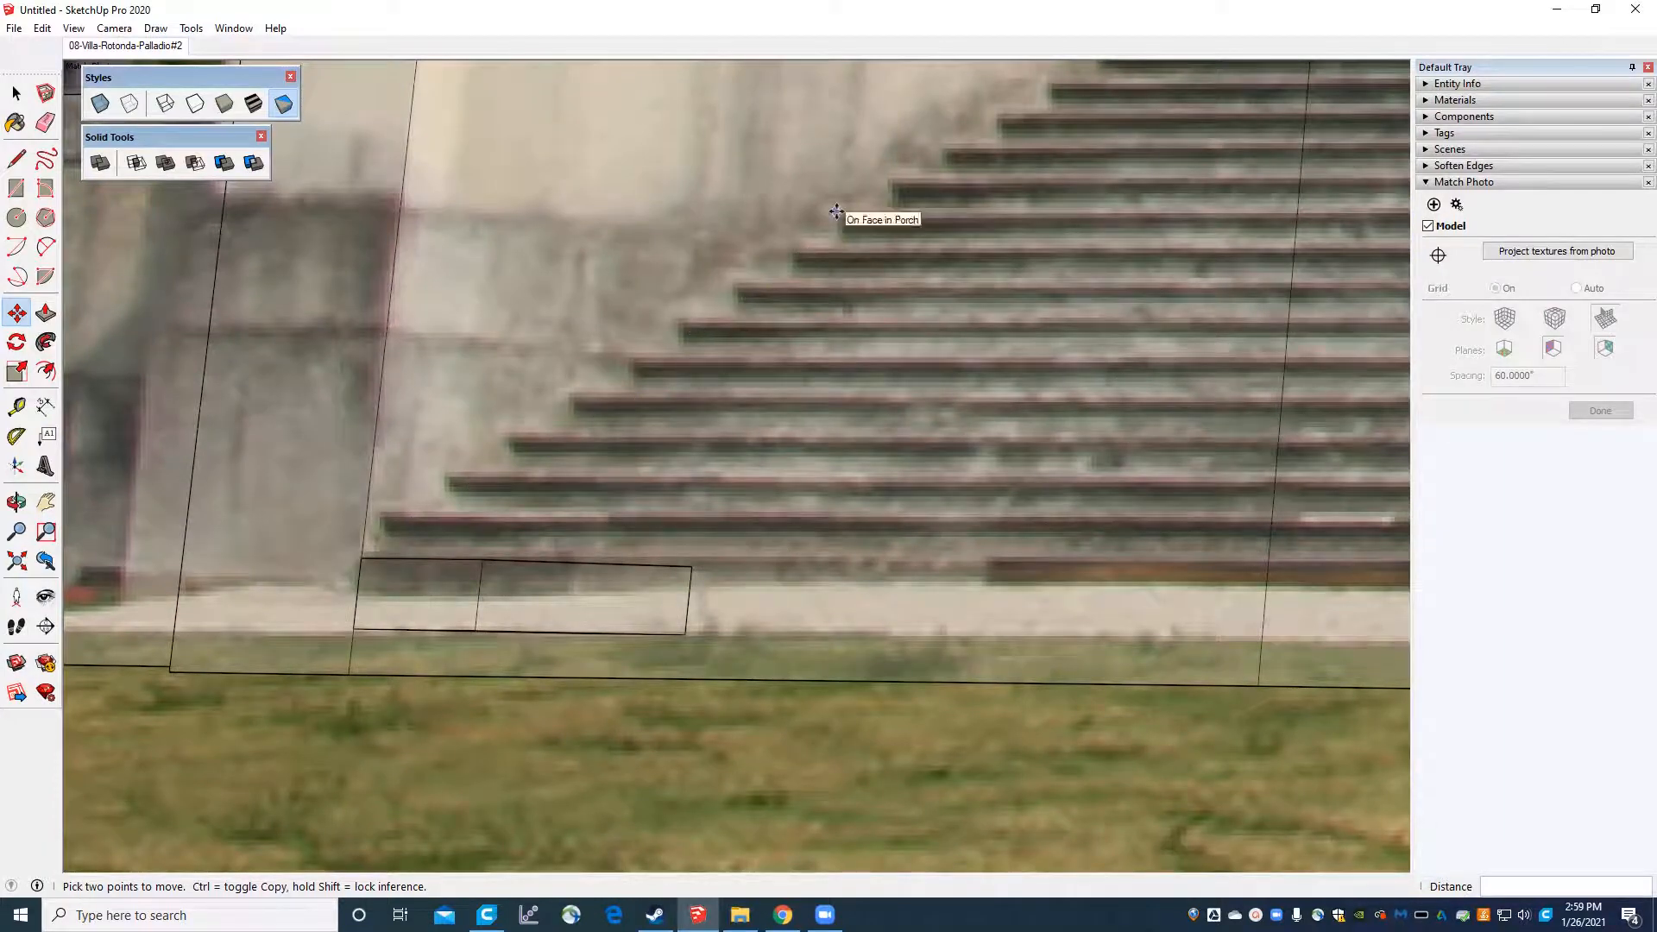
pyautogui.scroll(-2, 470, 432)
pyautogui.scroll(2, 706, 326)
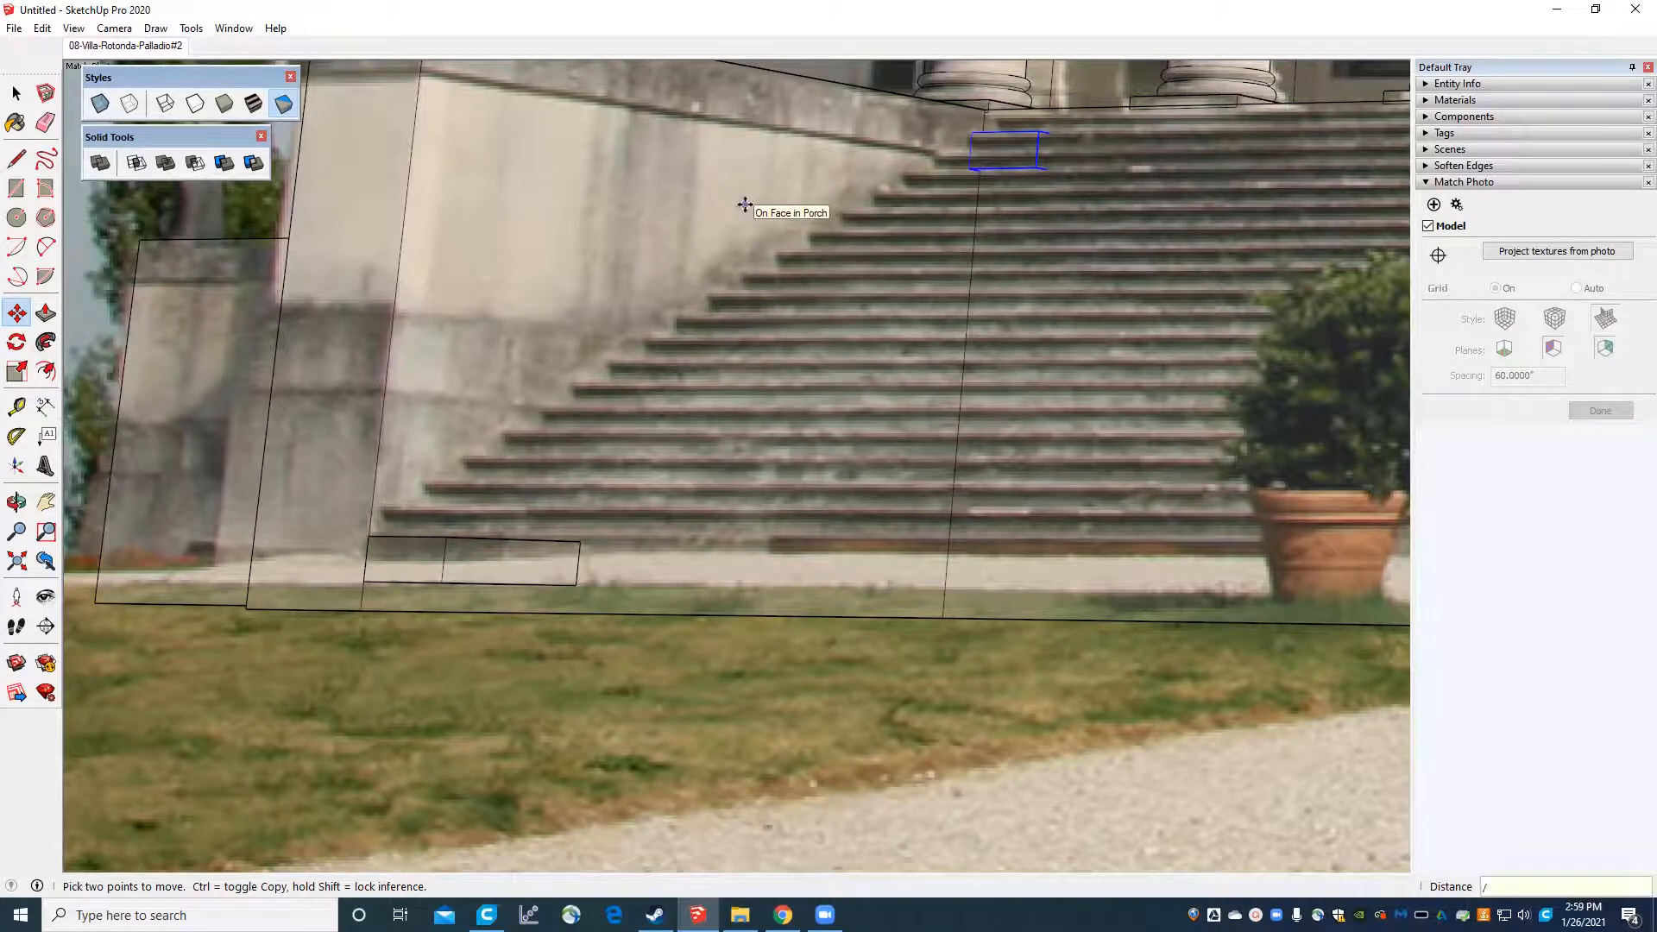
pyautogui.press('Return')
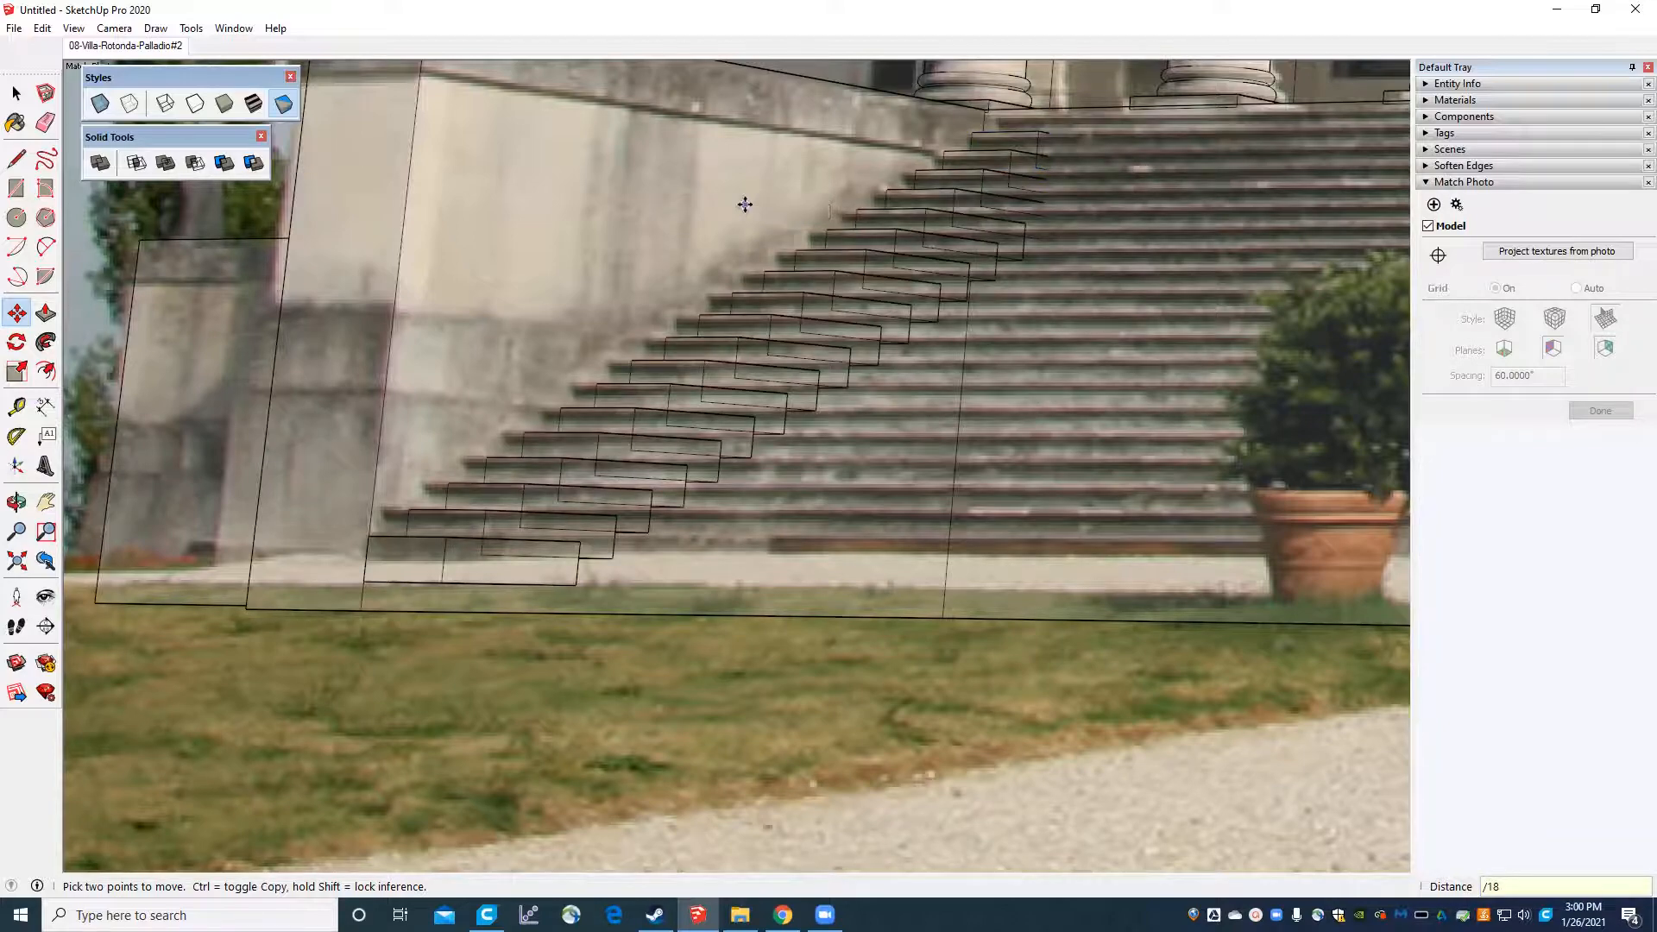
# Select the run of step blocks along the side wall and move it about 3154 inches along the red axis, clear of the building.
pyautogui.moveTo(690, 371); pyautogui.dragTo(669, 599, button='middle')
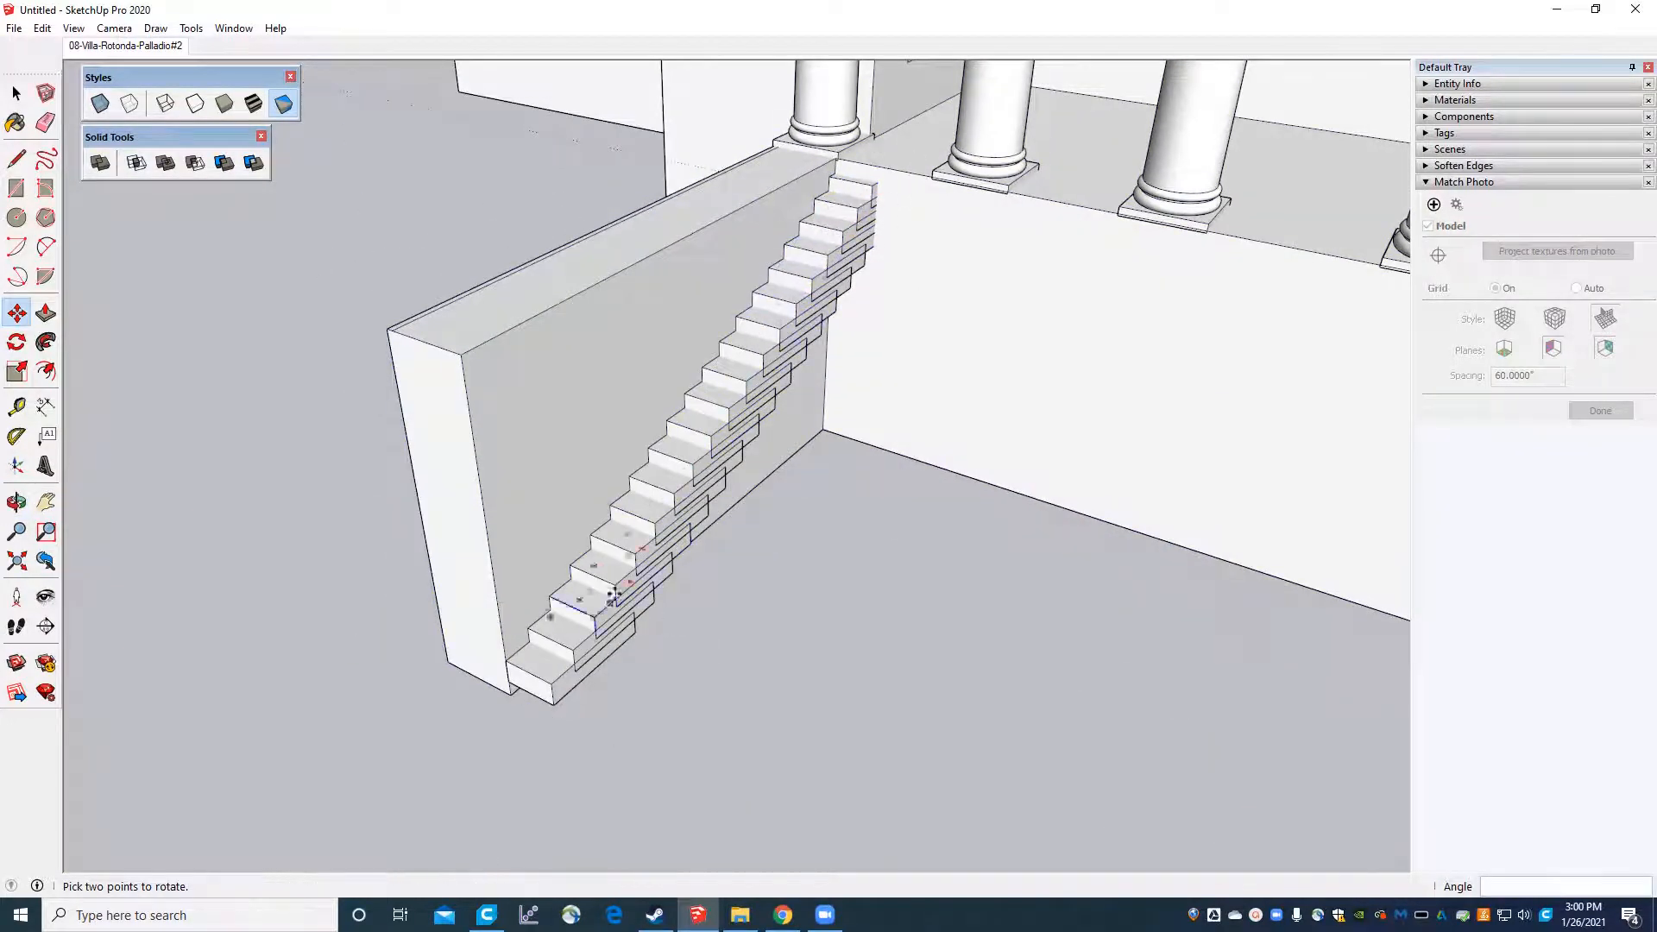
pyautogui.click(16, 93)
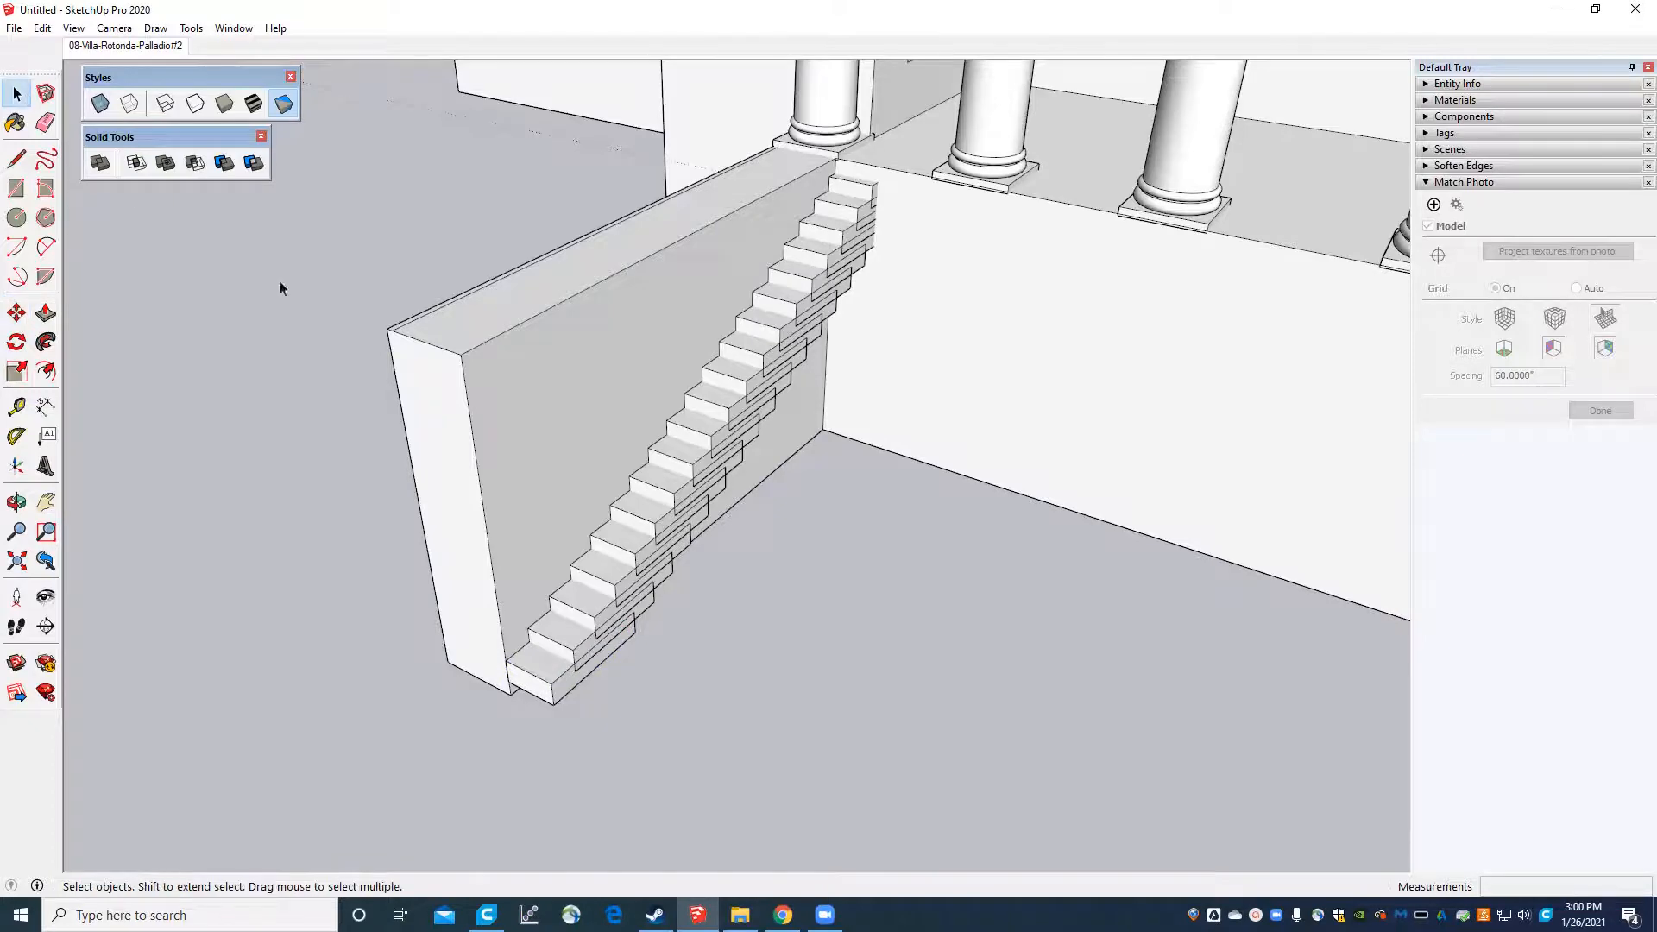
pyautogui.moveTo(277, 285); pyautogui.dragTo(458, 417, button='middle')
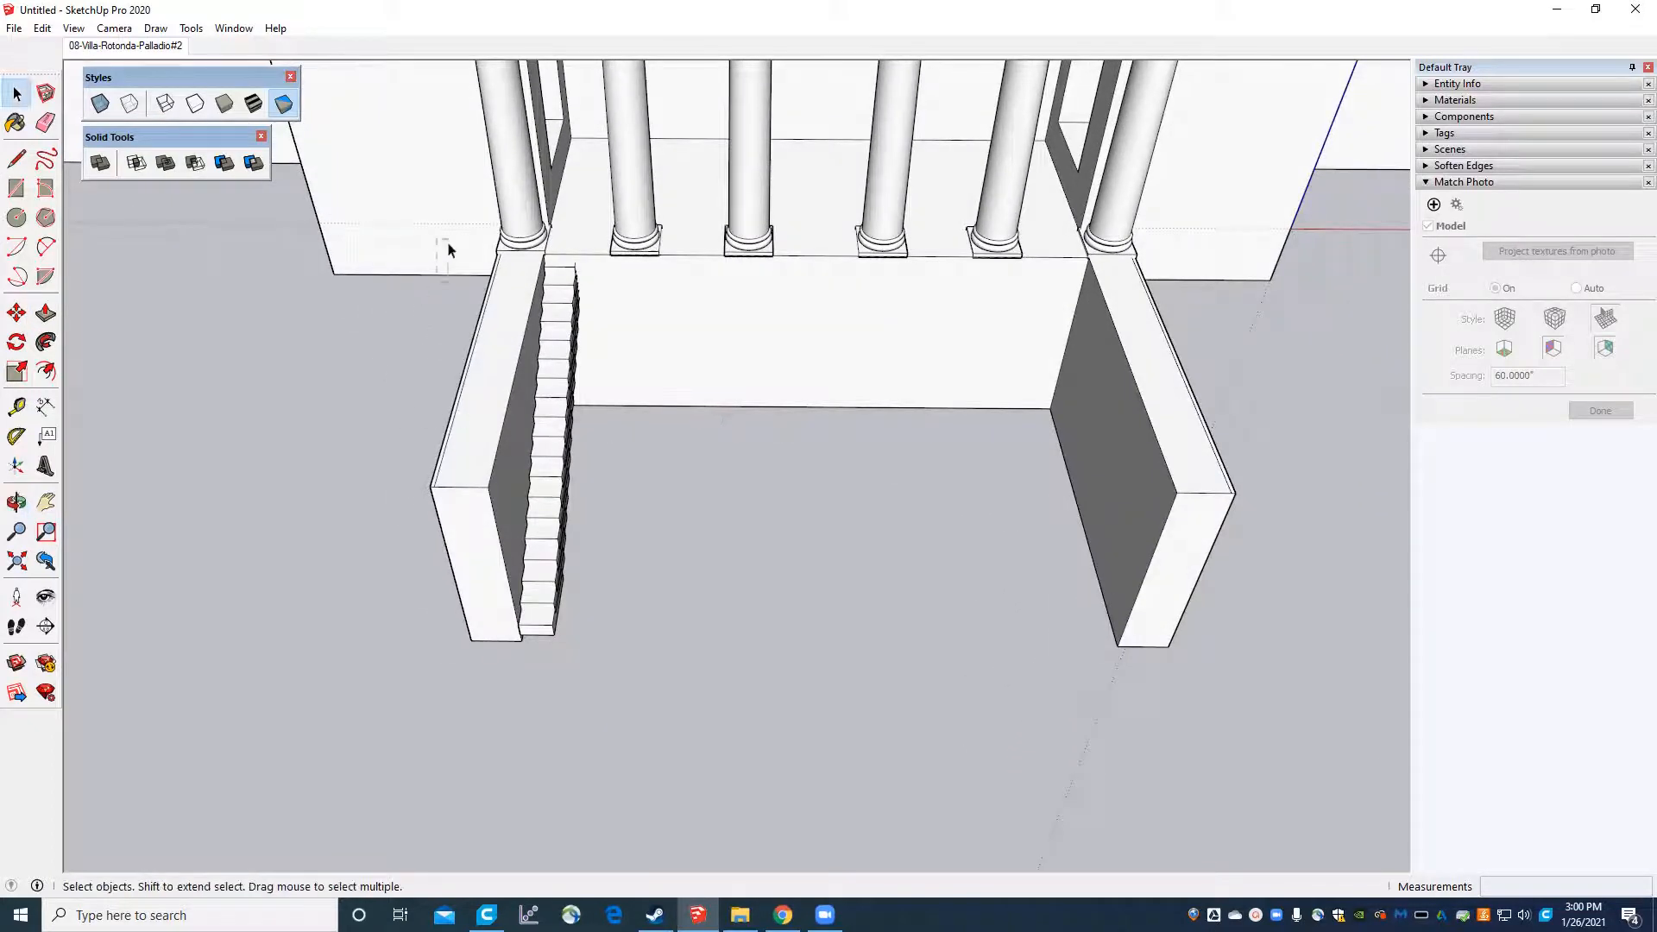
pyautogui.moveTo(447, 250); pyautogui.dragTo(674, 755)
pyautogui.scroll(-3, 204, 517)
pyautogui.press('m')
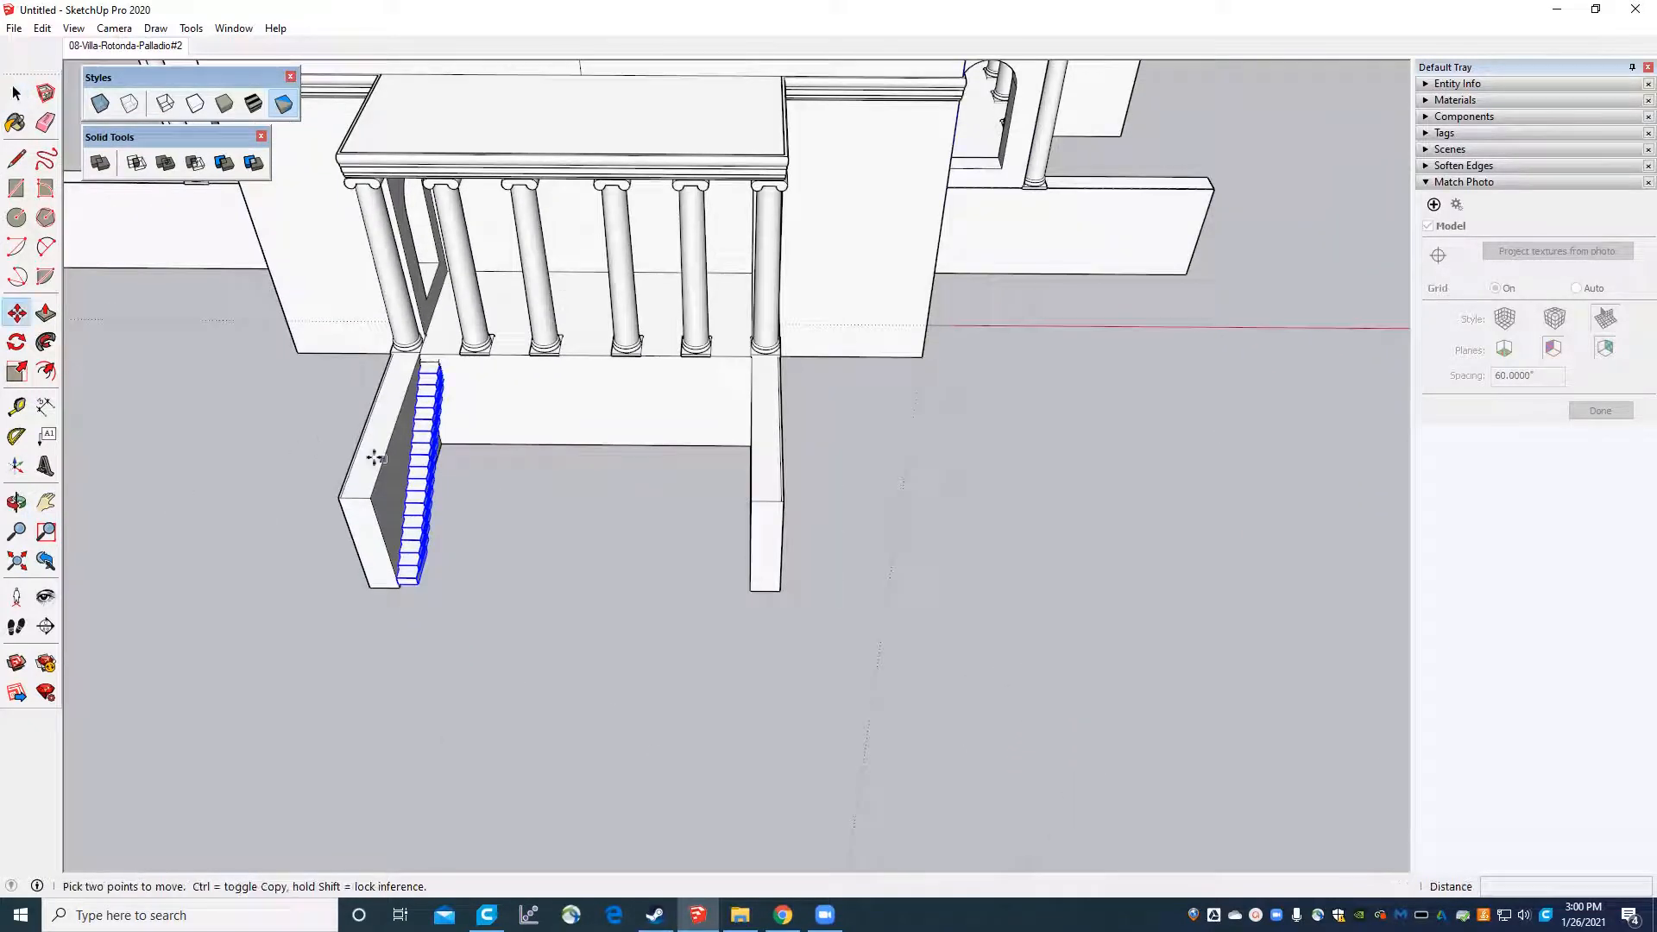
pyautogui.click(421, 463)
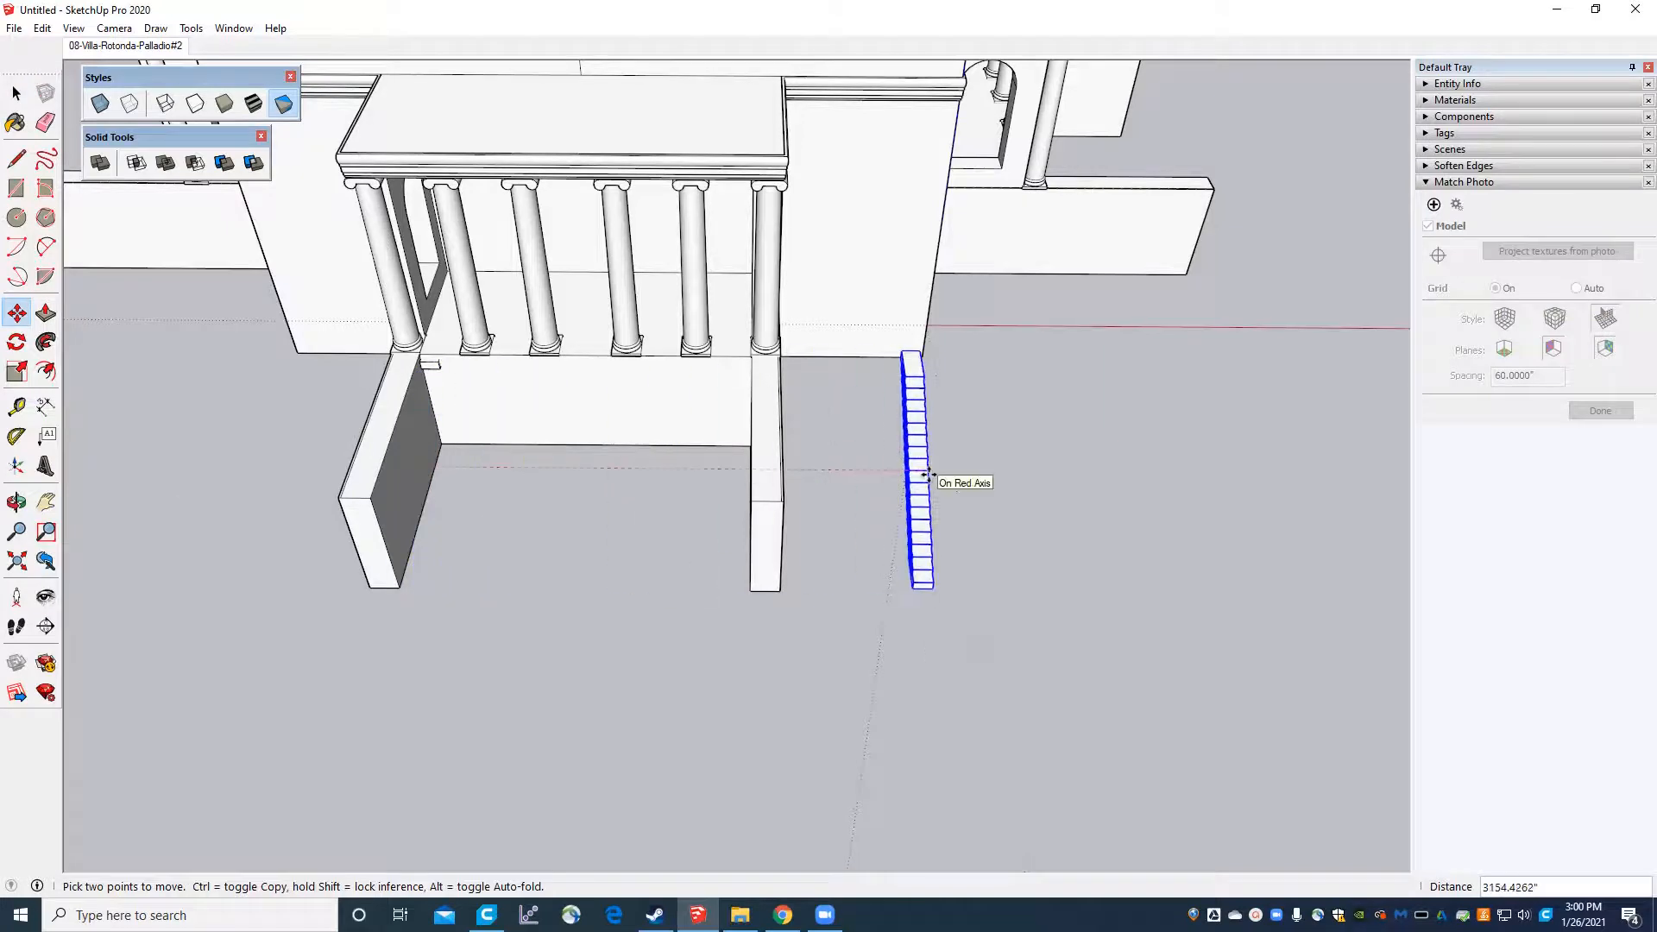
pyautogui.click(920, 472)
pyautogui.moveTo(855, 572); pyautogui.dragTo(220, 613, button='middle')
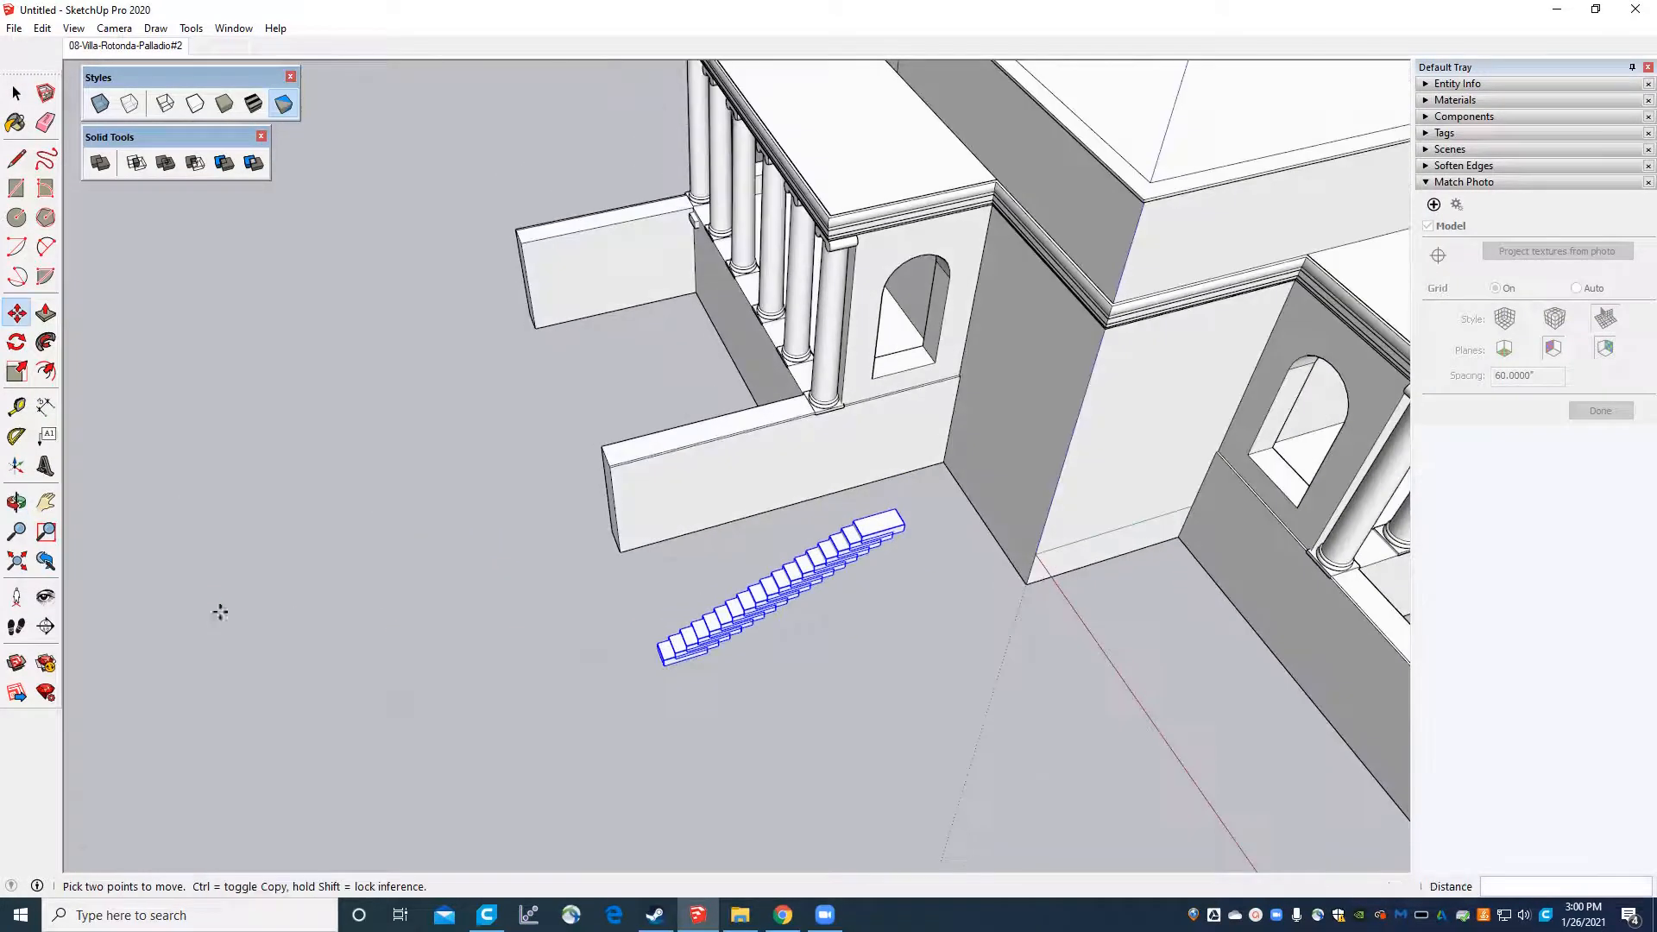
# Merge the lower step blocks one after another with Outer Shell, starting from the bottom step.
pyautogui.click(17, 92)
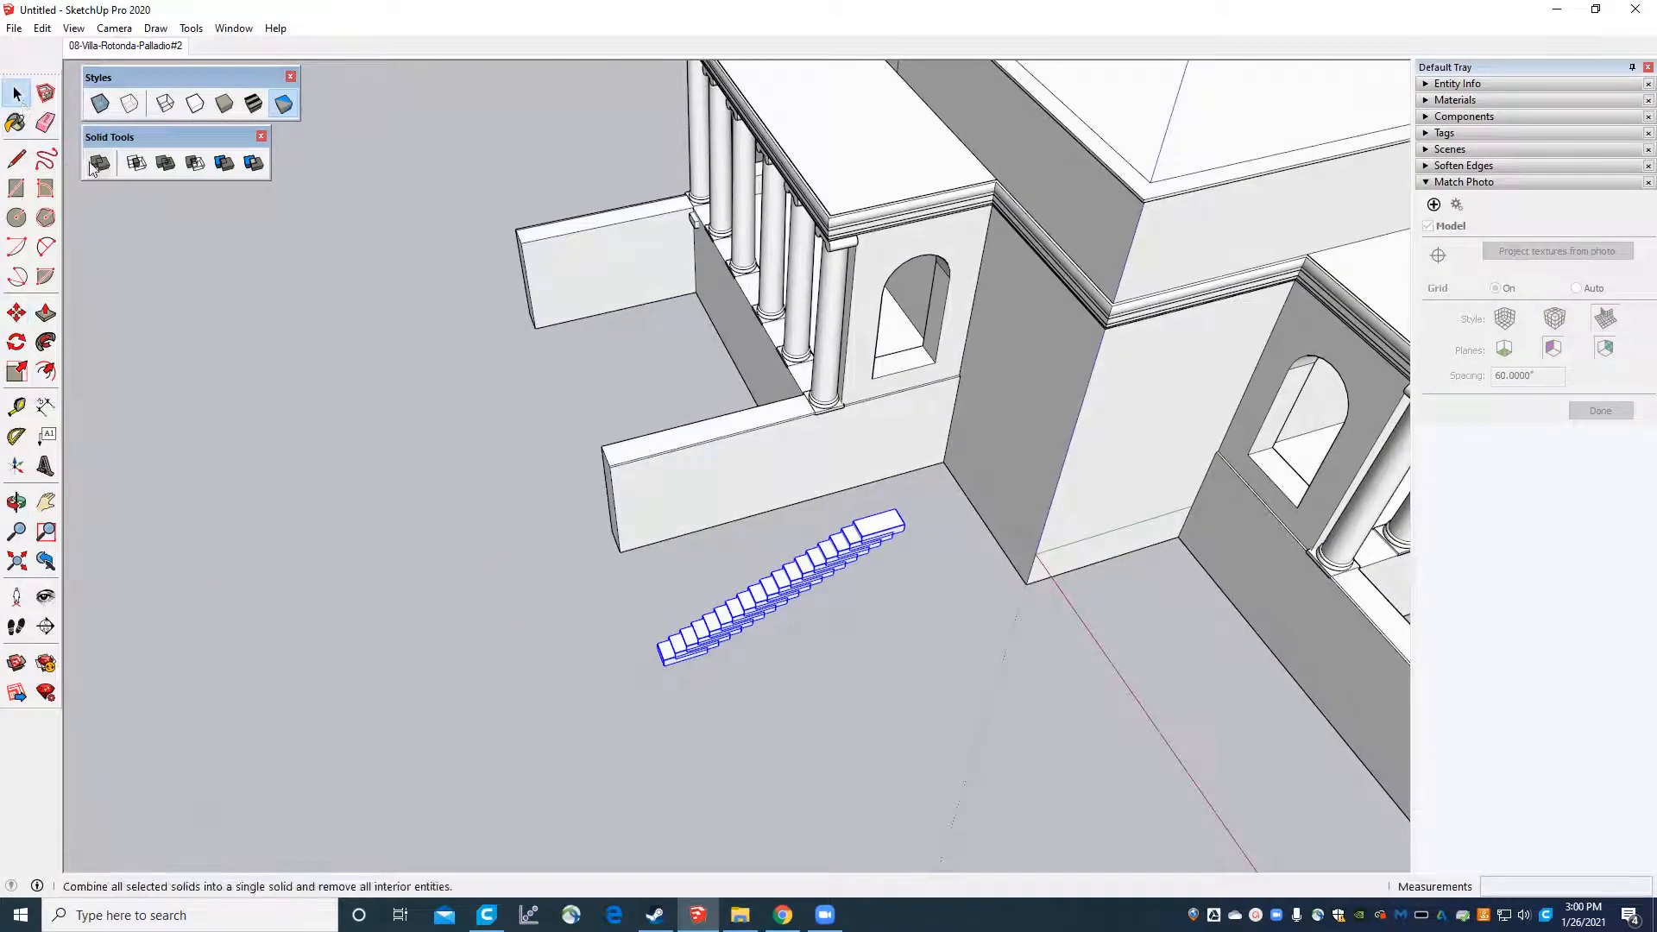
pyautogui.click(192, 322)
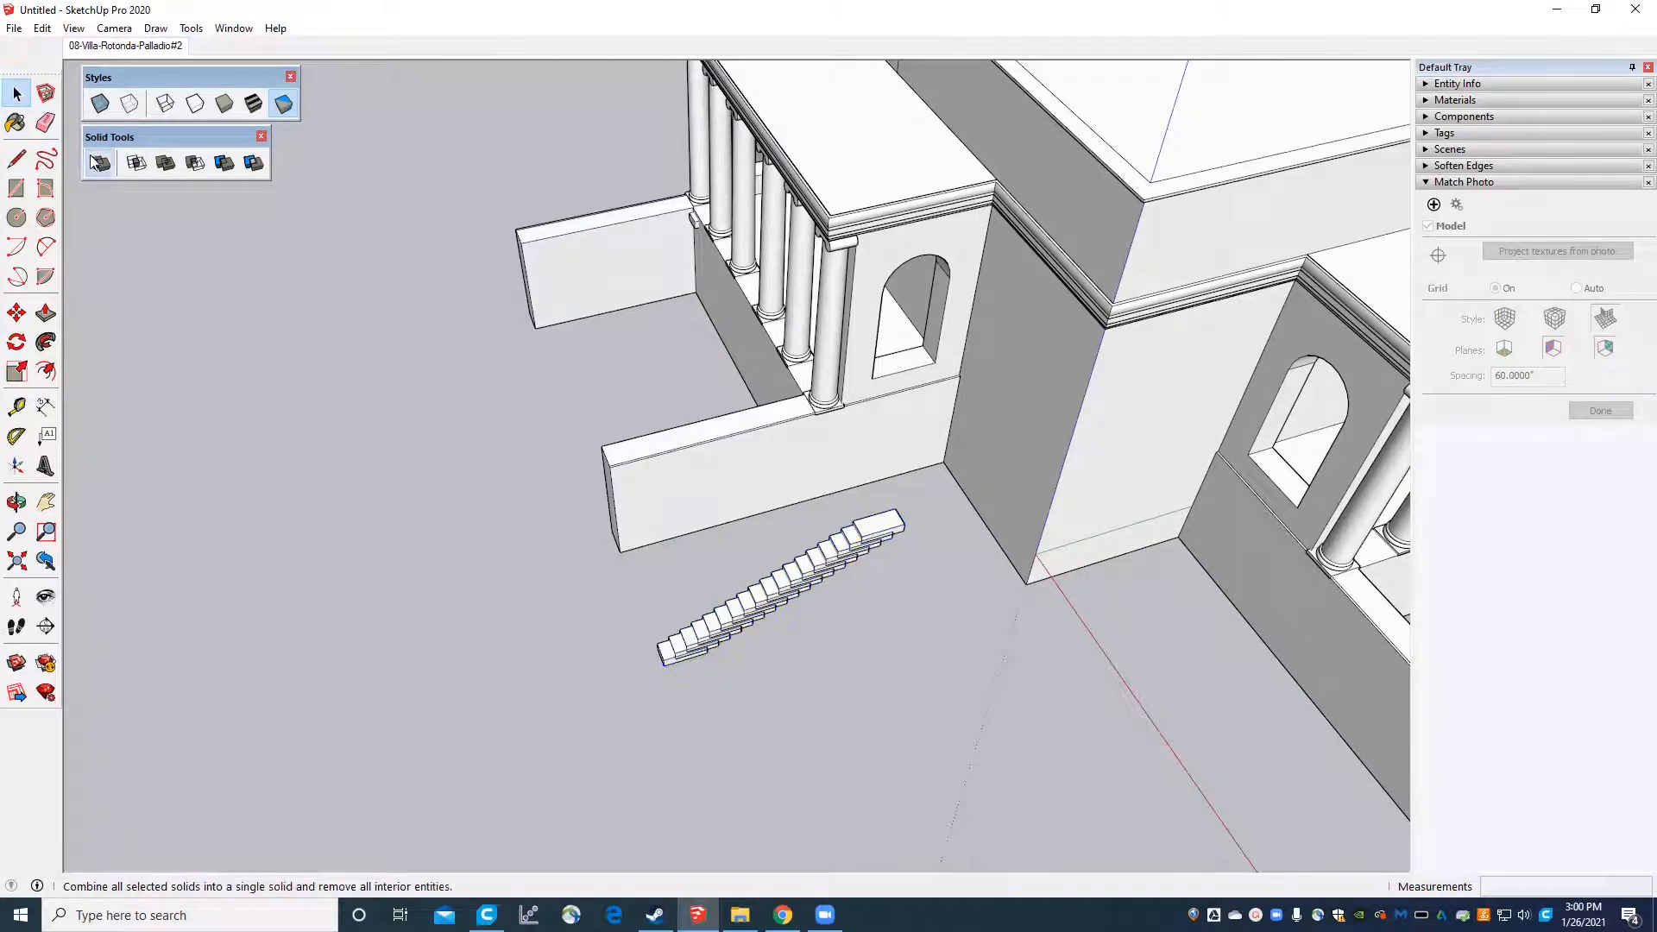
pyautogui.click(101, 163)
pyautogui.scroll(-1, 310, 238)
pyautogui.scroll(4, 589, 569)
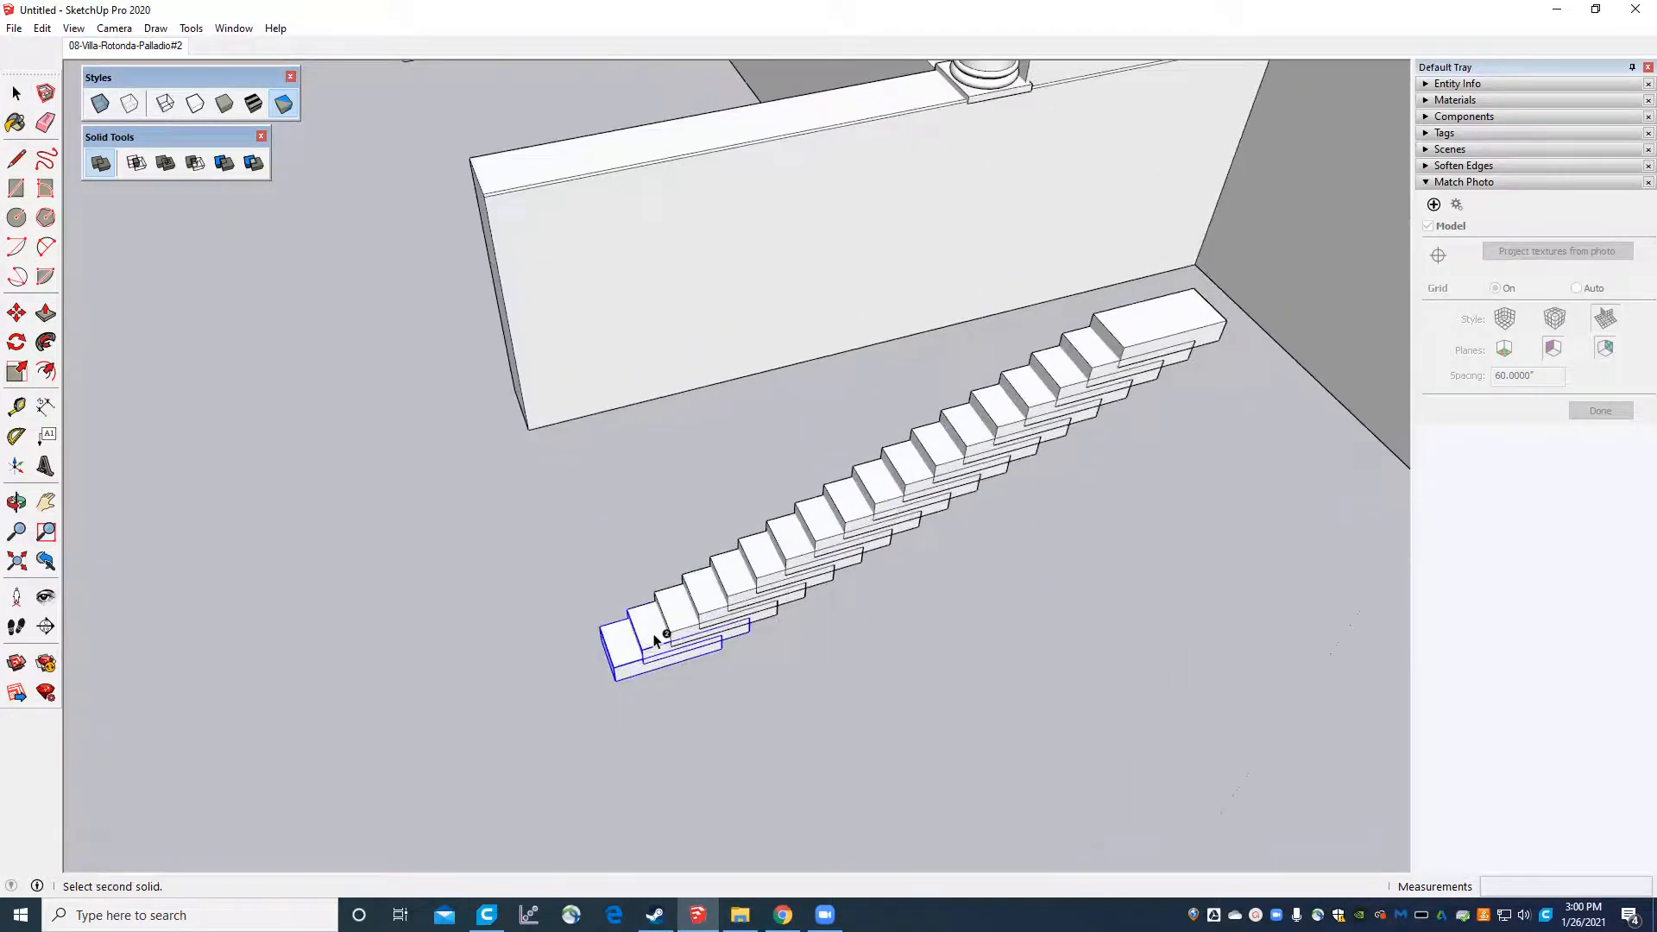
pyautogui.click(671, 629)
pyautogui.click(701, 608)
pyautogui.click(732, 592)
pyautogui.click(761, 575)
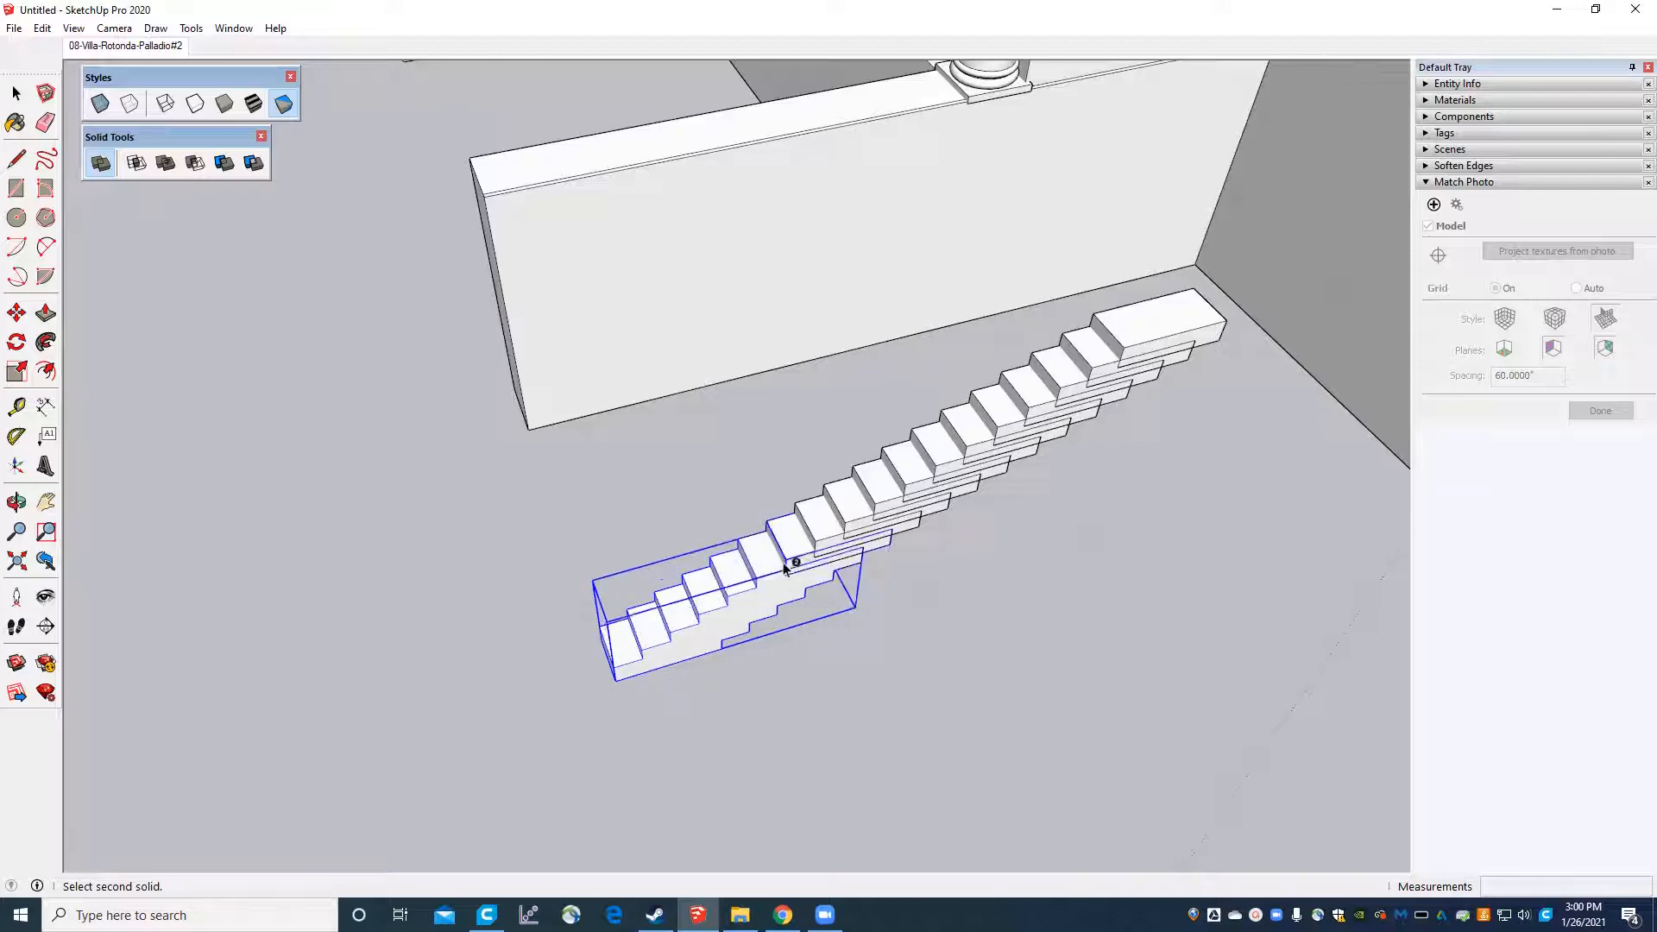
pyautogui.click(791, 560)
pyautogui.click(825, 544)
# Add the remaining upper step blocks to the merged stair solid with Outer Shell.
pyautogui.scroll(-3, 474, 640)
pyautogui.scroll(3, 789, 566)
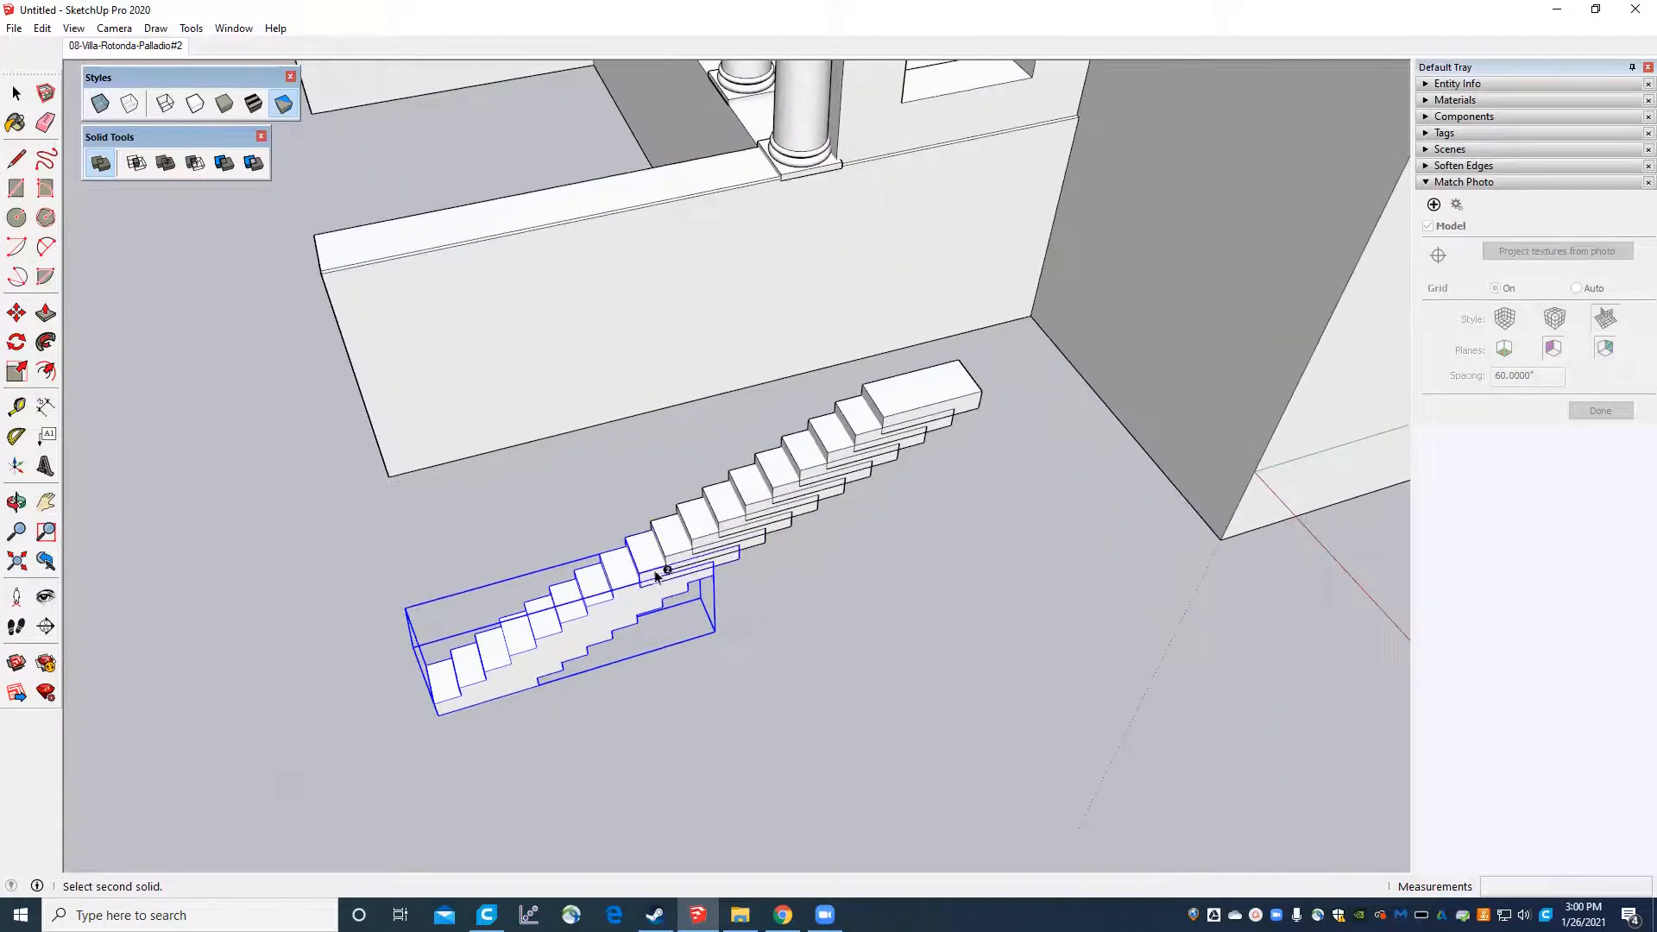
pyautogui.click(686, 554)
pyautogui.click(716, 534)
pyautogui.click(745, 512)
pyautogui.click(775, 492)
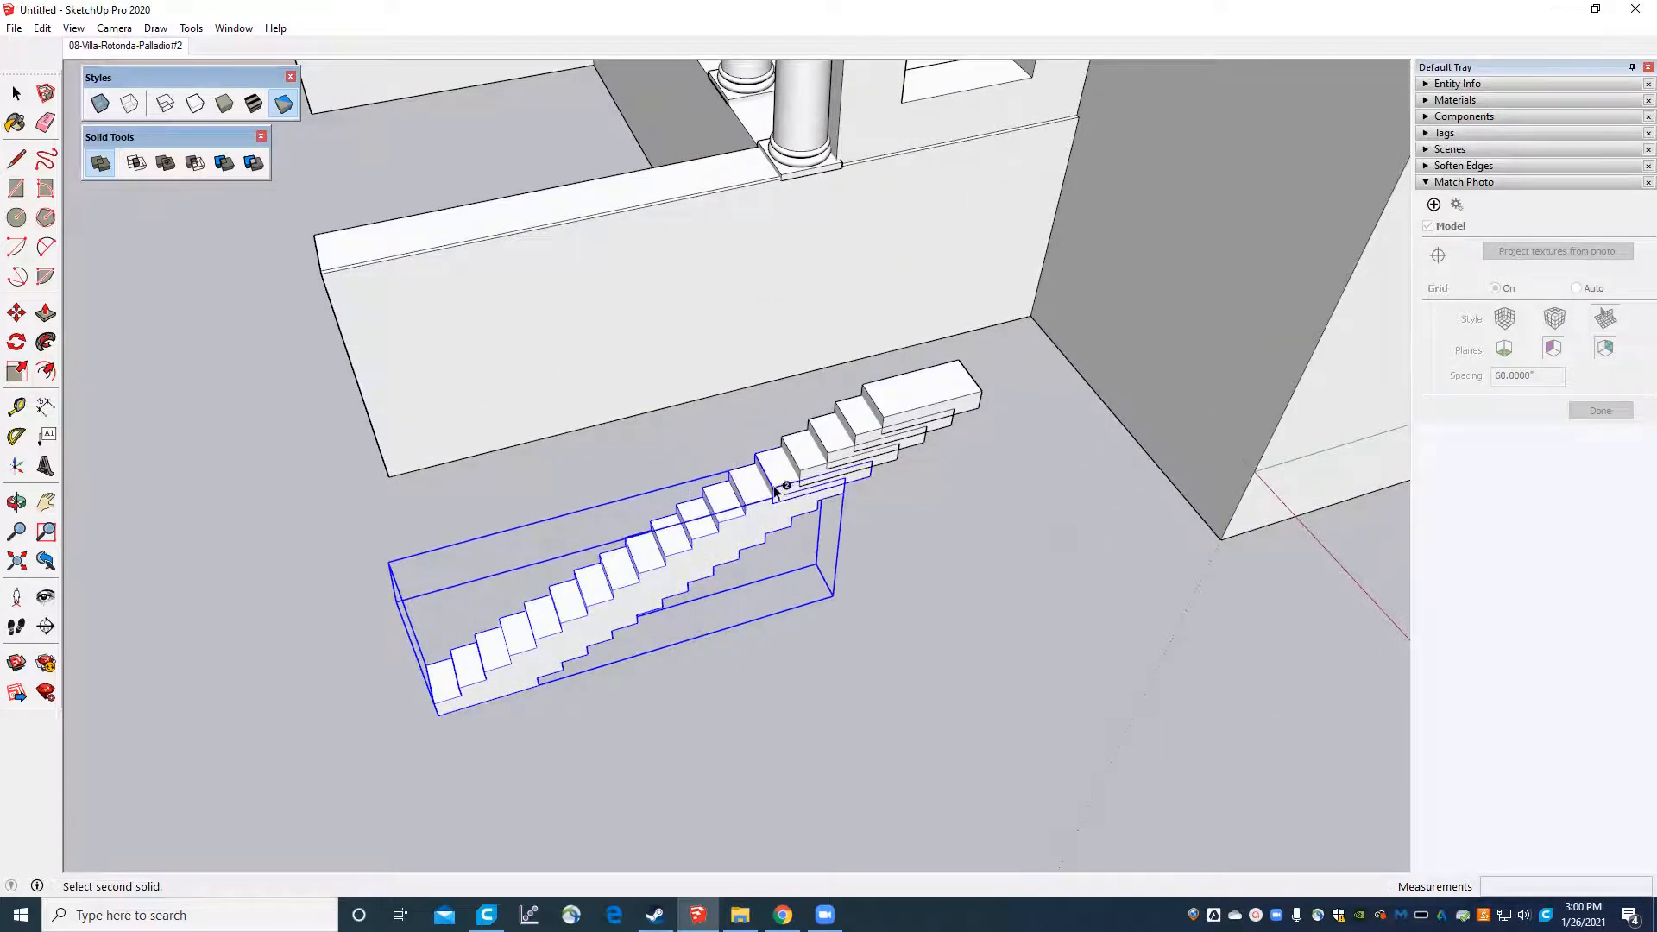
pyautogui.click(811, 466)
pyautogui.click(837, 446)
pyautogui.click(862, 432)
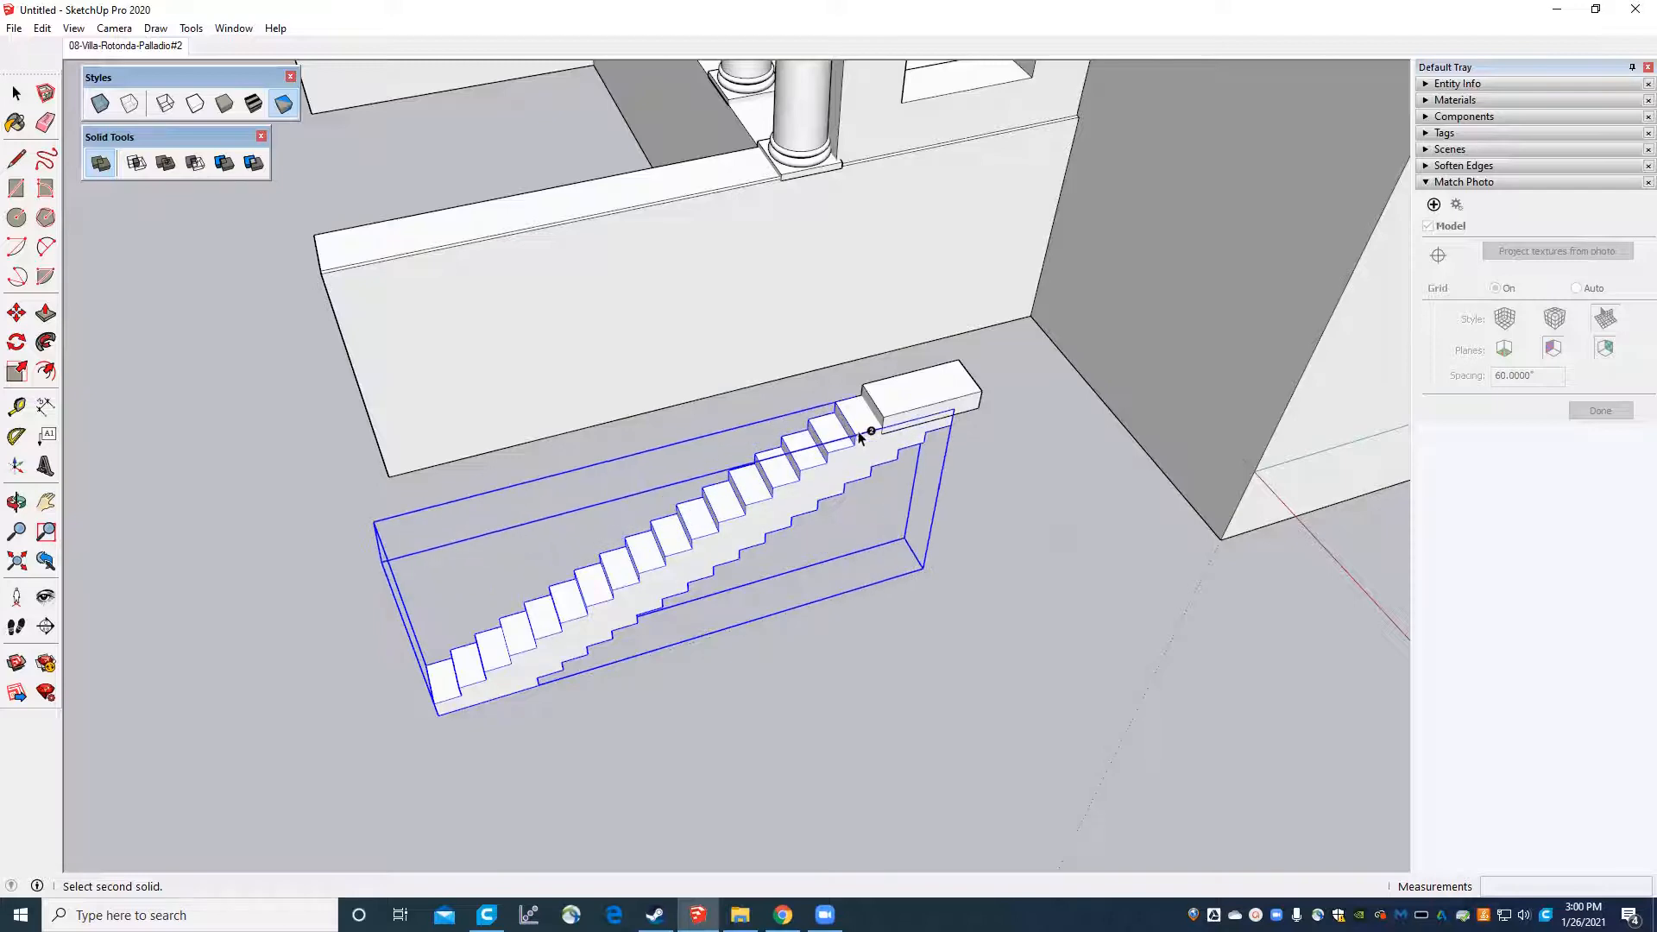
pyautogui.click(871, 430)
# Move the merged stair solid 3154.4262 inches back along the red axis against the inner face of the far side wall.
pyautogui.scroll(-5, 859, 448)
pyautogui.moveTo(689, 566); pyautogui.dragTo(848, 314, button='middle')
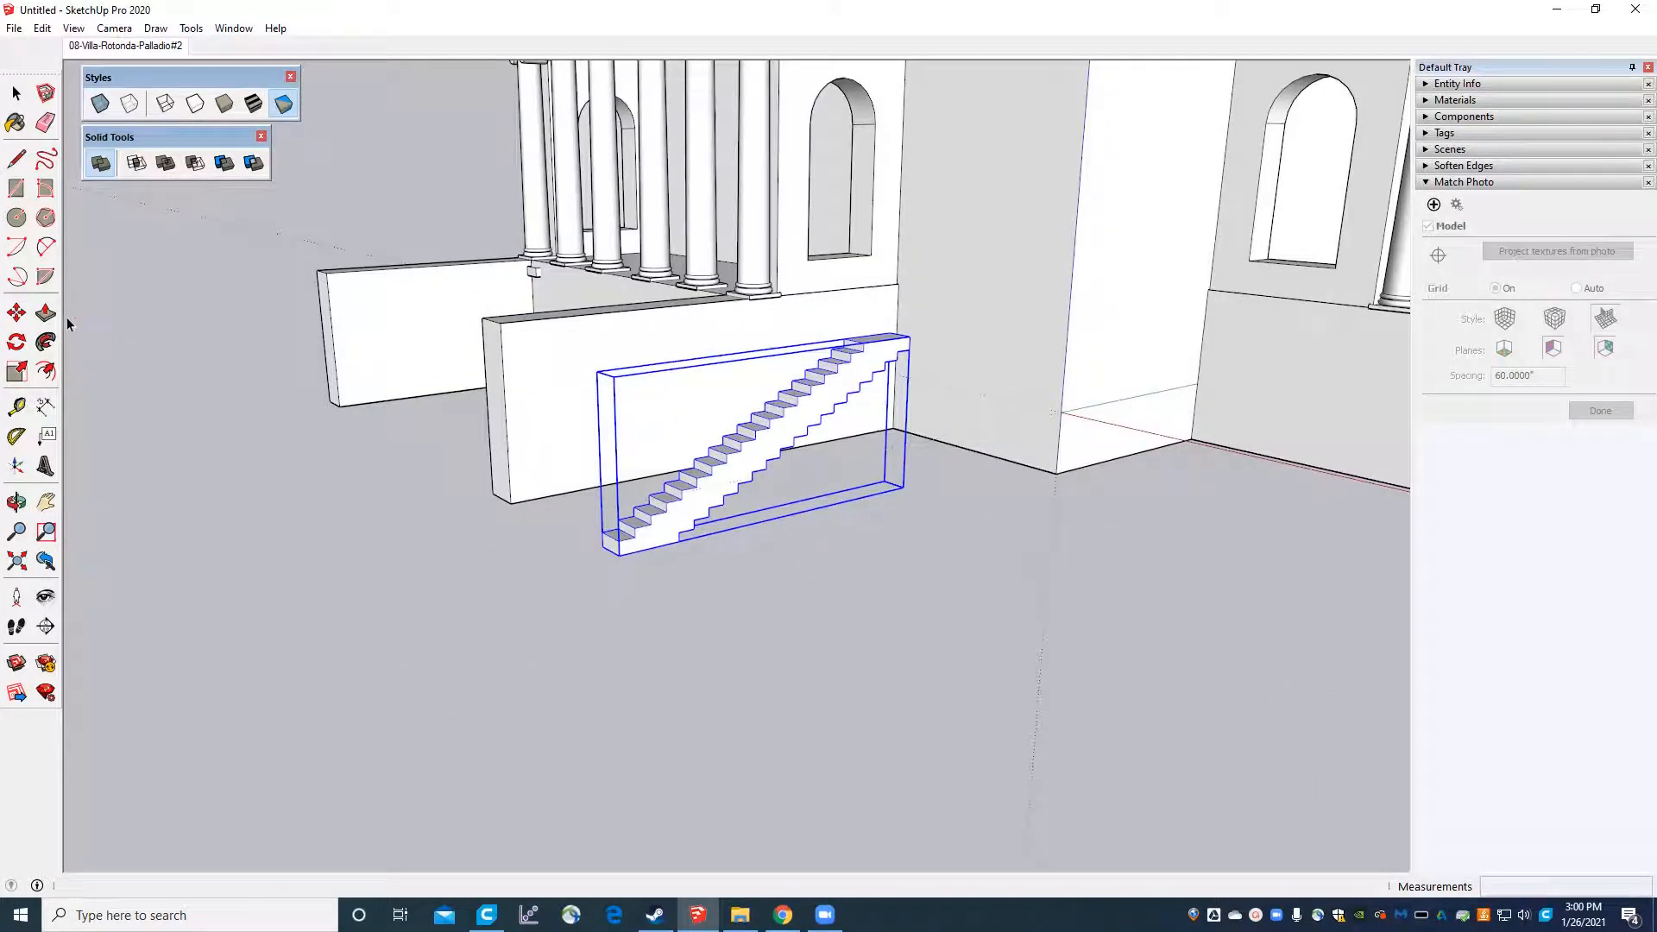
pyautogui.click(15, 94)
pyautogui.scroll(-3, 354, 547)
pyautogui.moveTo(355, 547); pyautogui.dragTo(561, 664, button='middle')
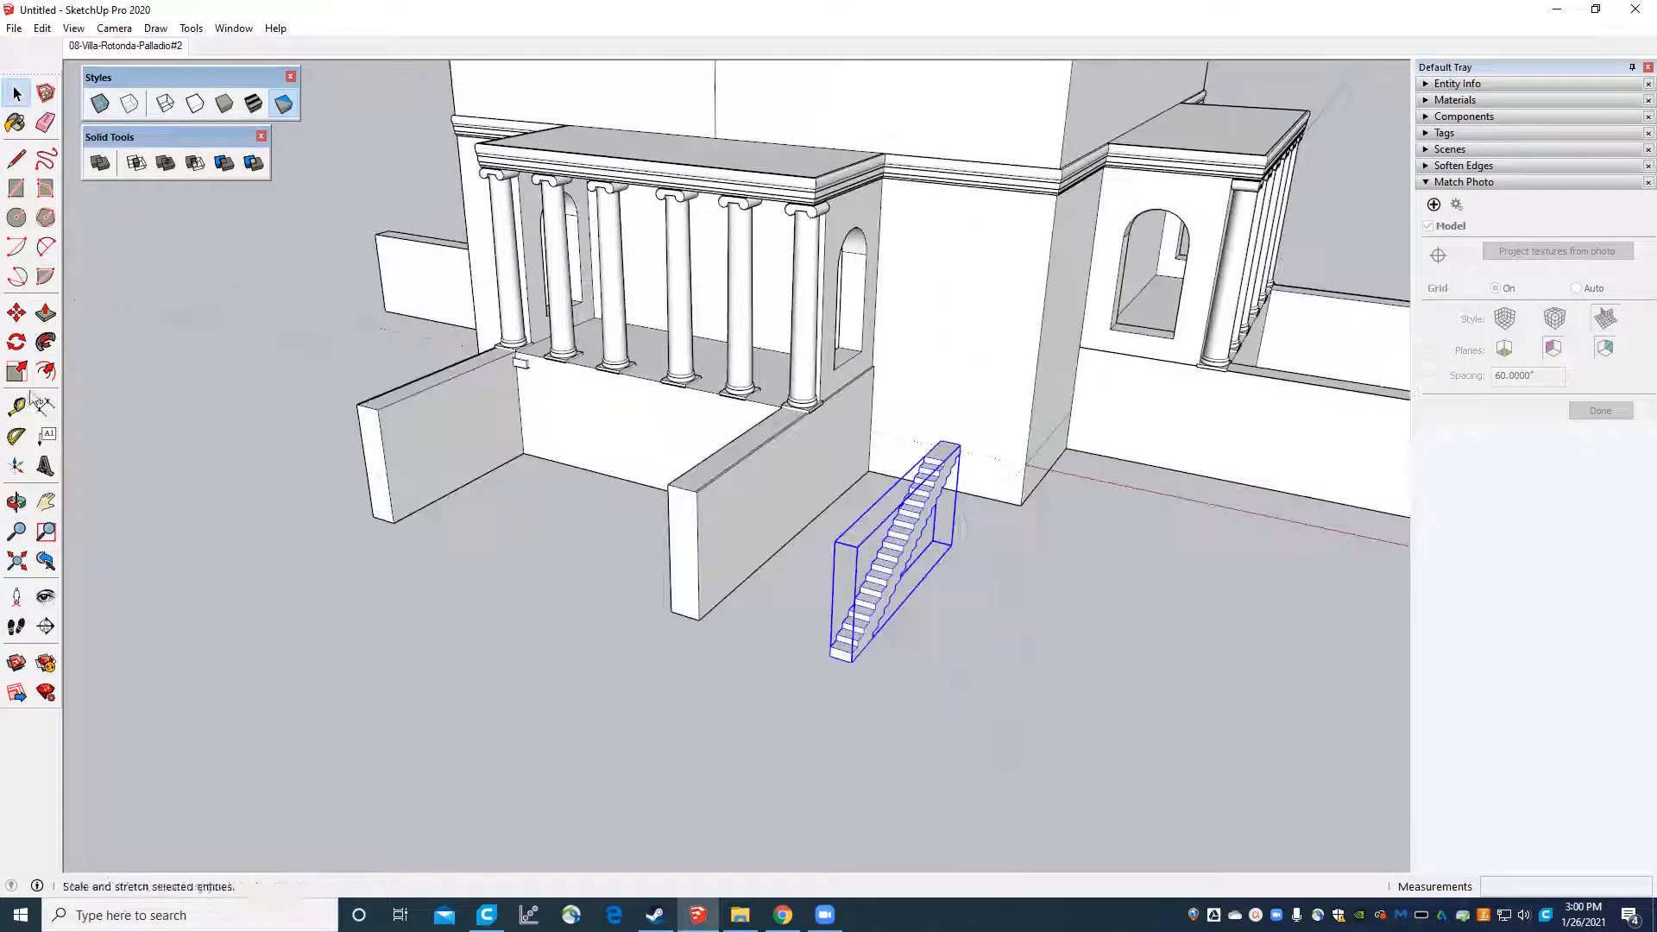
pyautogui.press('m')
pyautogui.scroll(4, 889, 607)
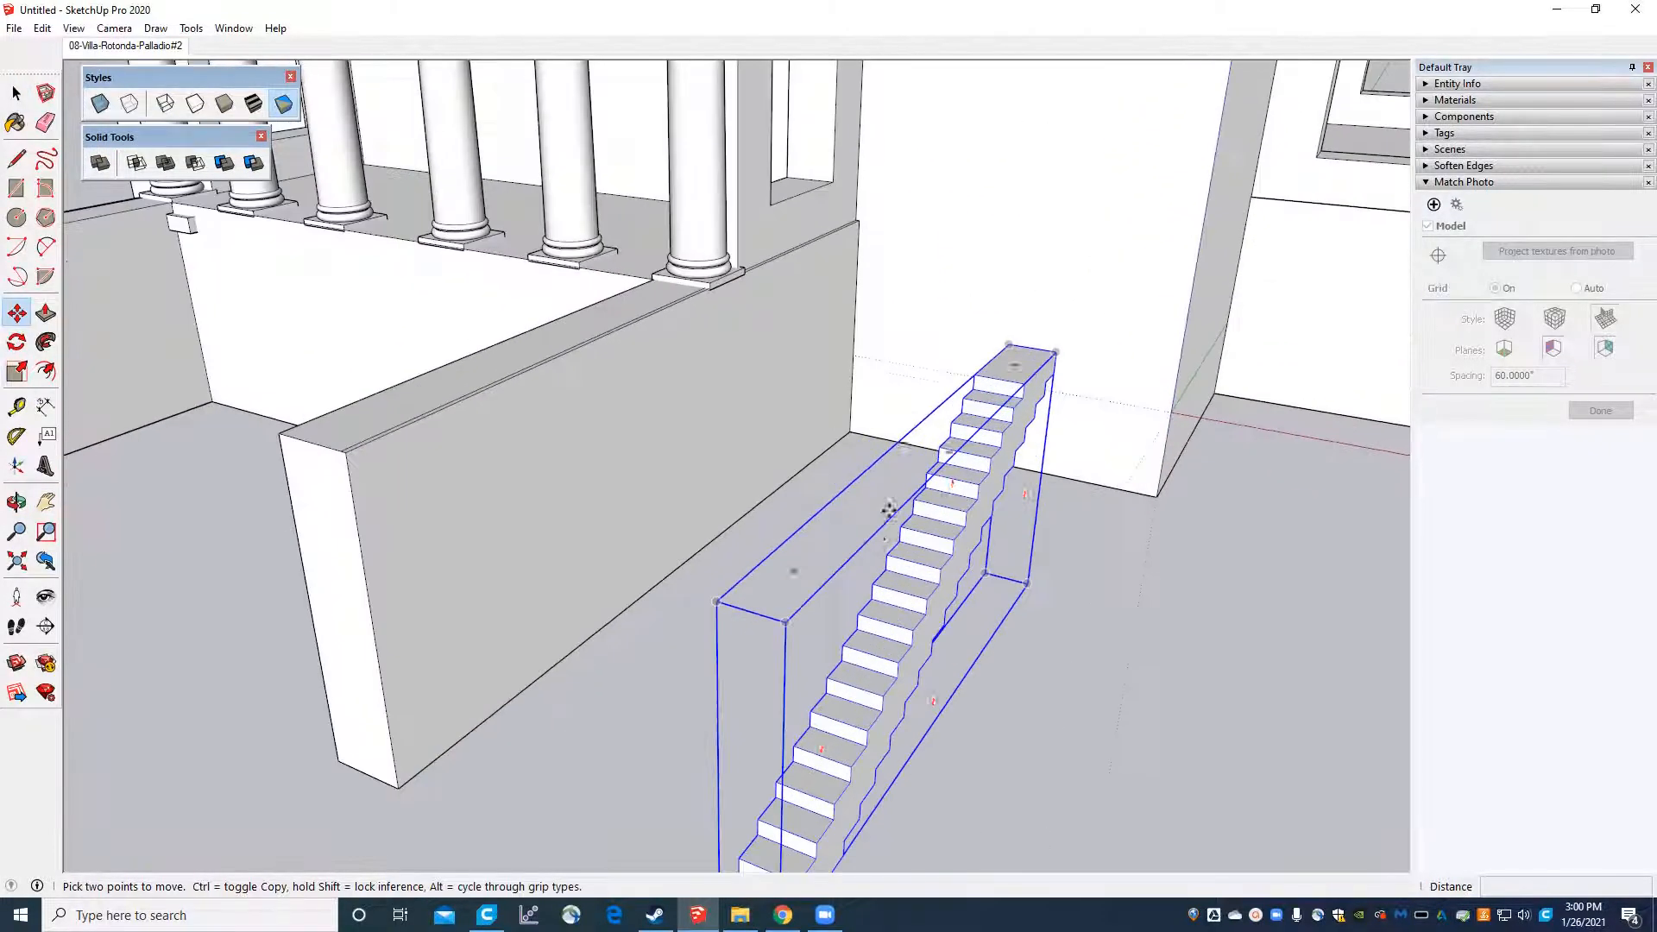
pyautogui.click(878, 574)
pyautogui.scroll(-3, 877, 575)
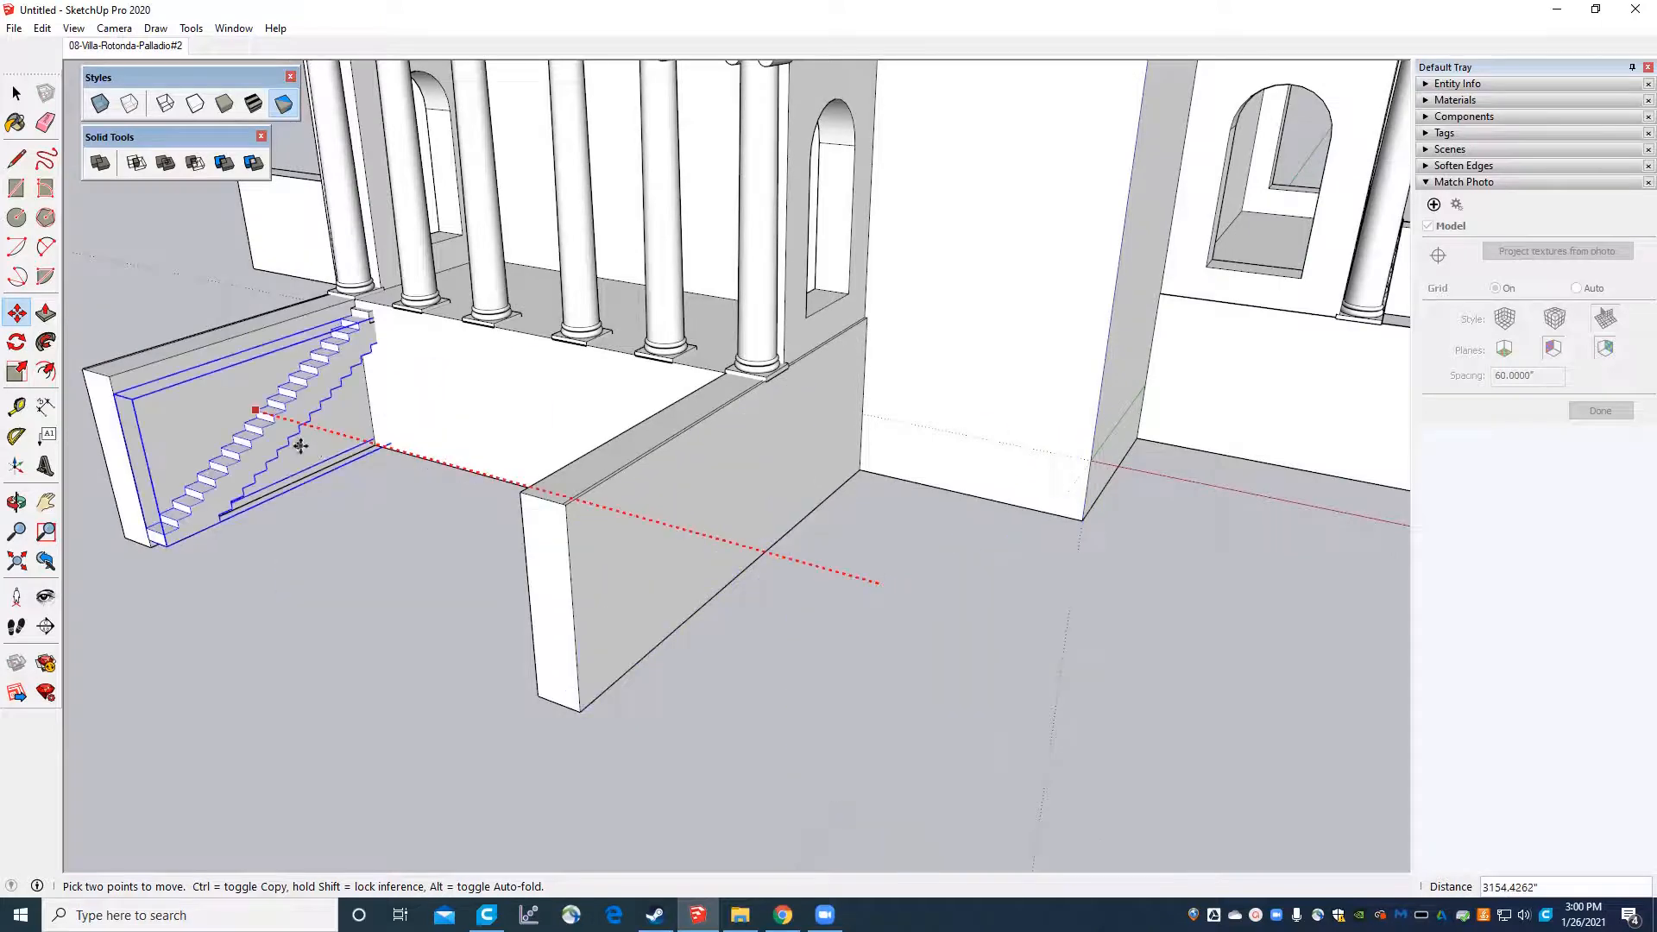
pyautogui.click(208, 430)
pyautogui.scroll(-3, 871, 595)
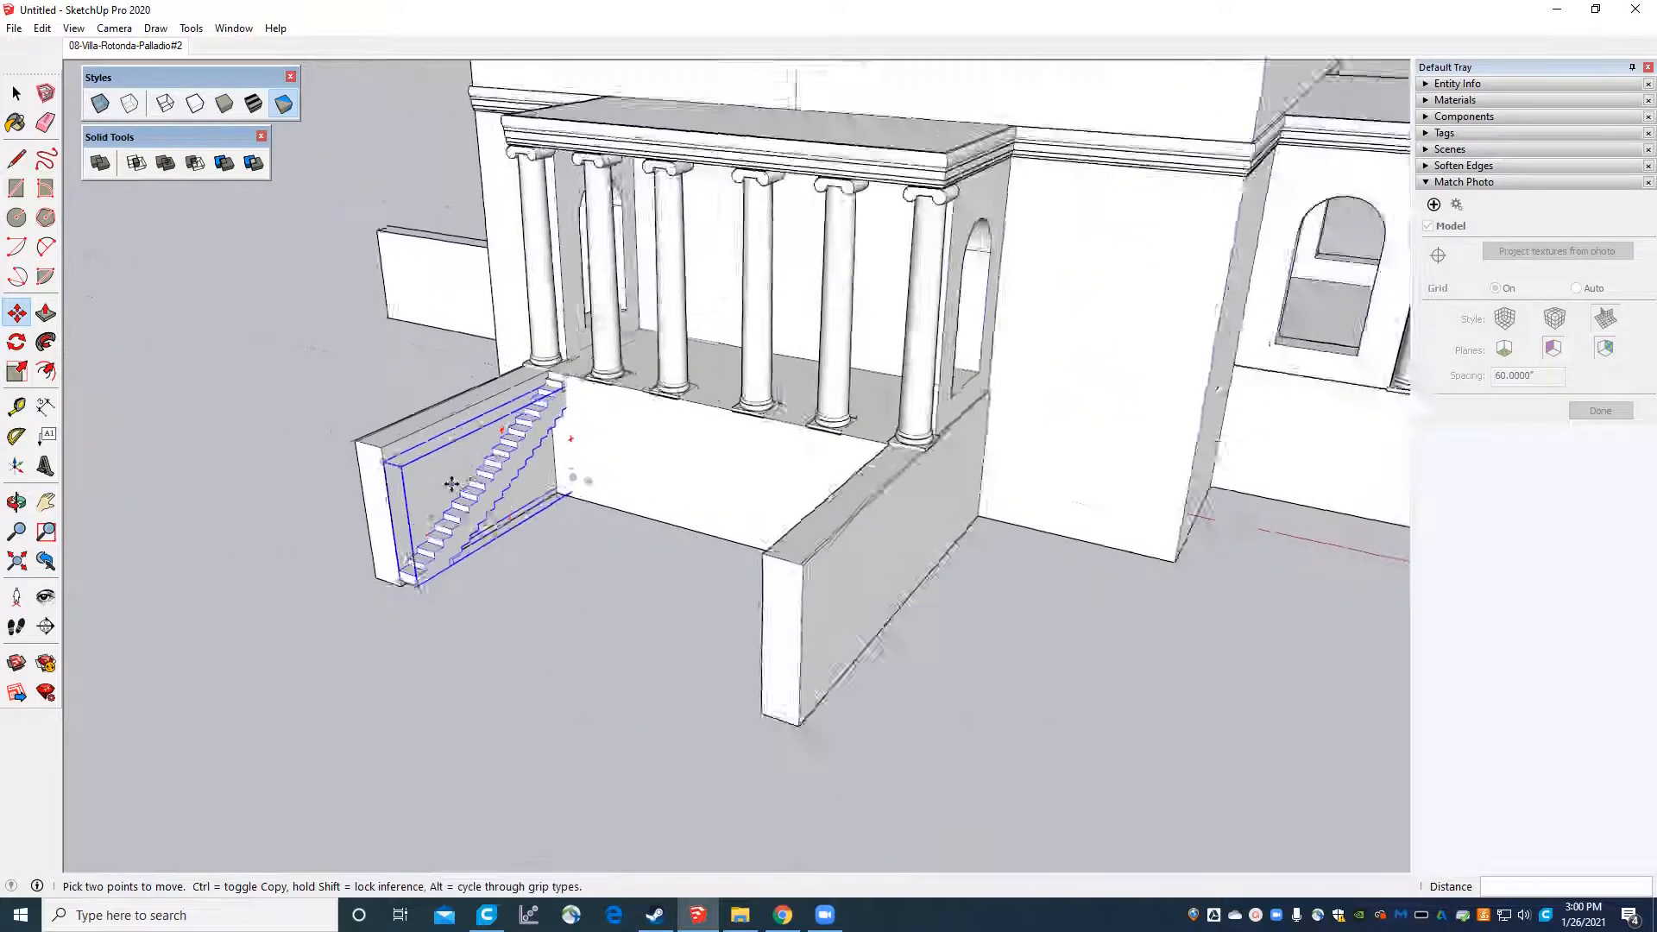
# Open the merged stair group and examine its steps along the side wall.
pyautogui.scroll(1, 451, 492)
pyautogui.scroll(3, 508, 435)
pyautogui.press('space')
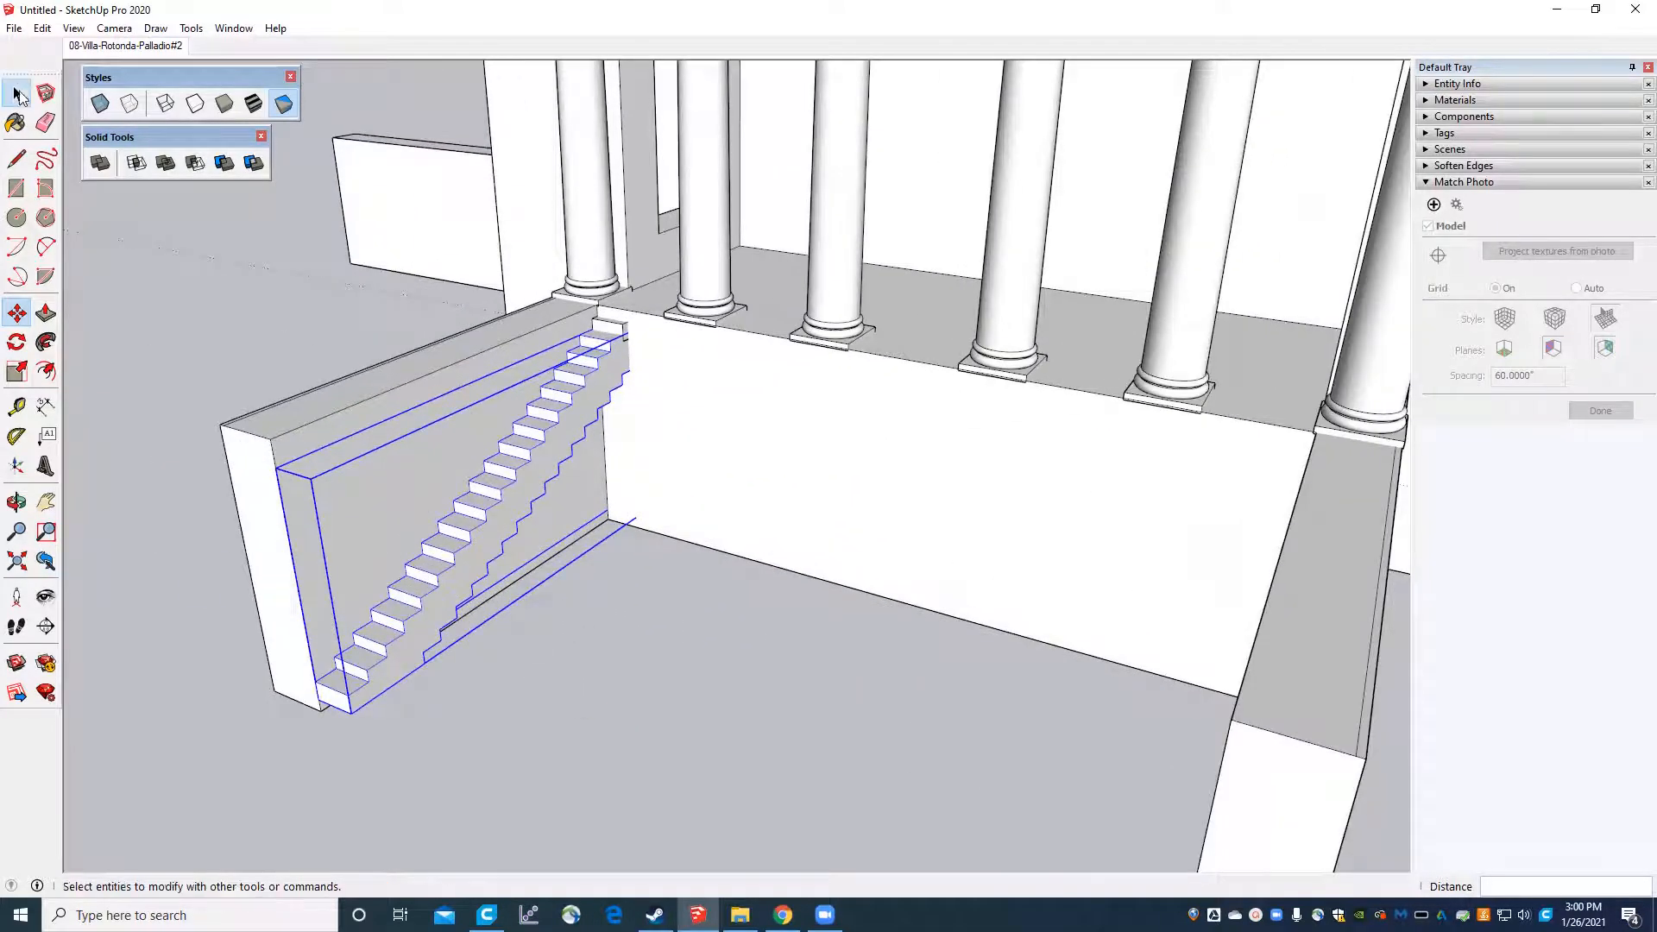
pyautogui.scroll(2, 587, 499)
pyautogui.doubleClick(511, 446)
pyautogui.scroll(-2, 511, 446)
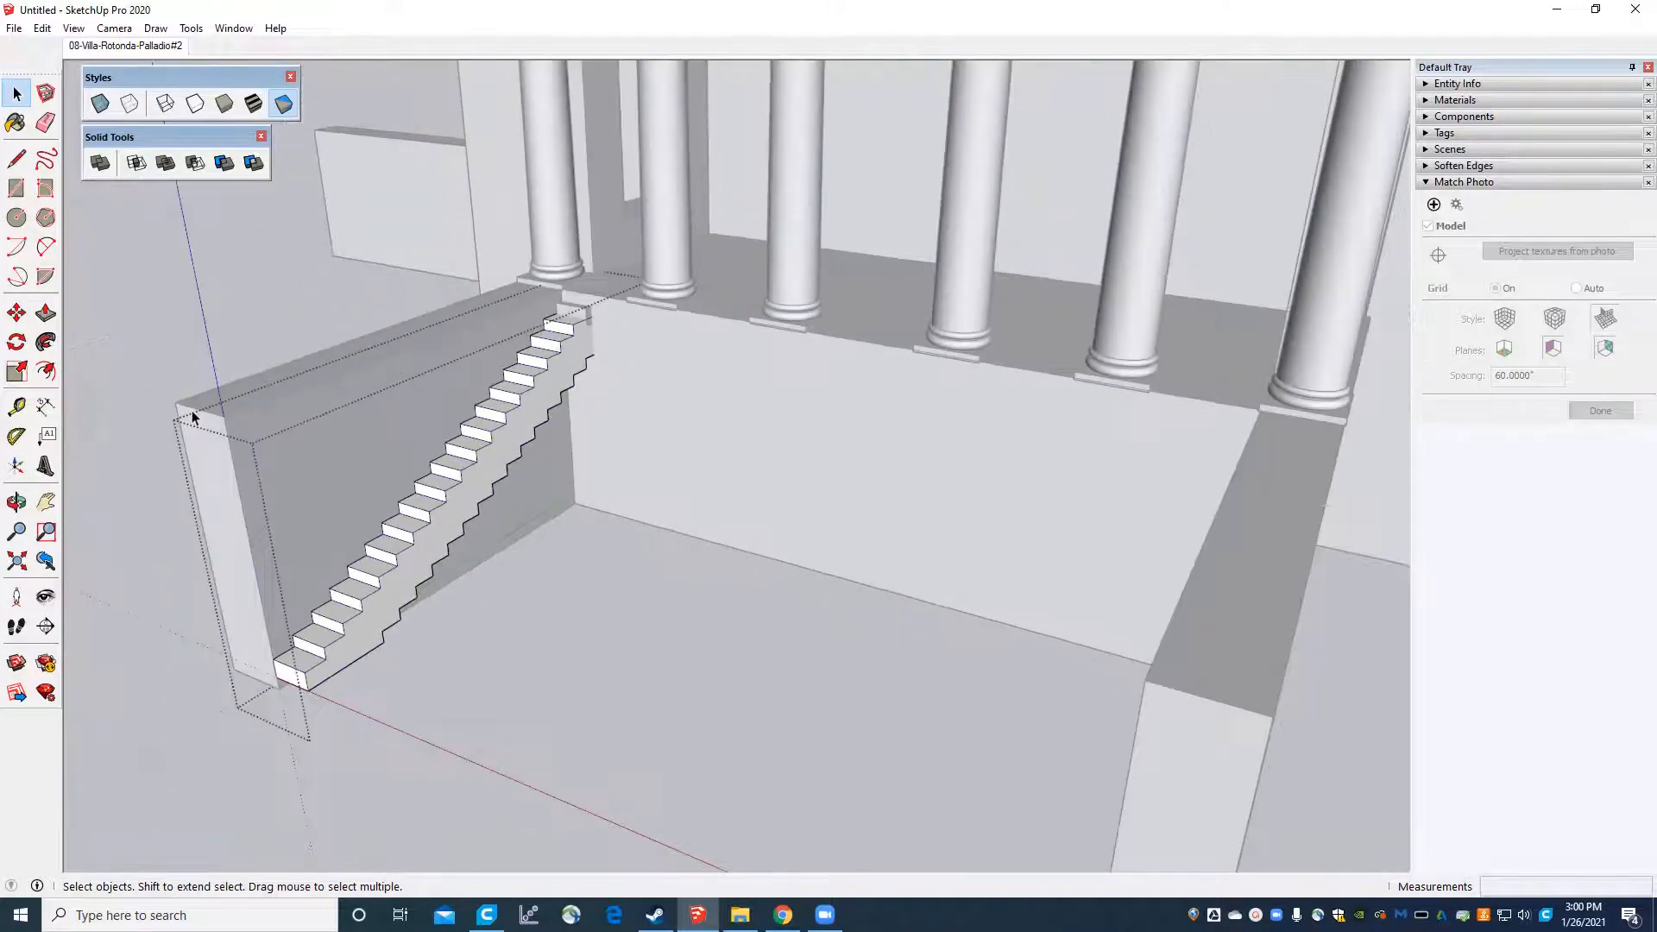
# Merge the last separate step at the top of the staircase into the stair solid with Outer Shell.
pyautogui.scroll(4, 584, 357)
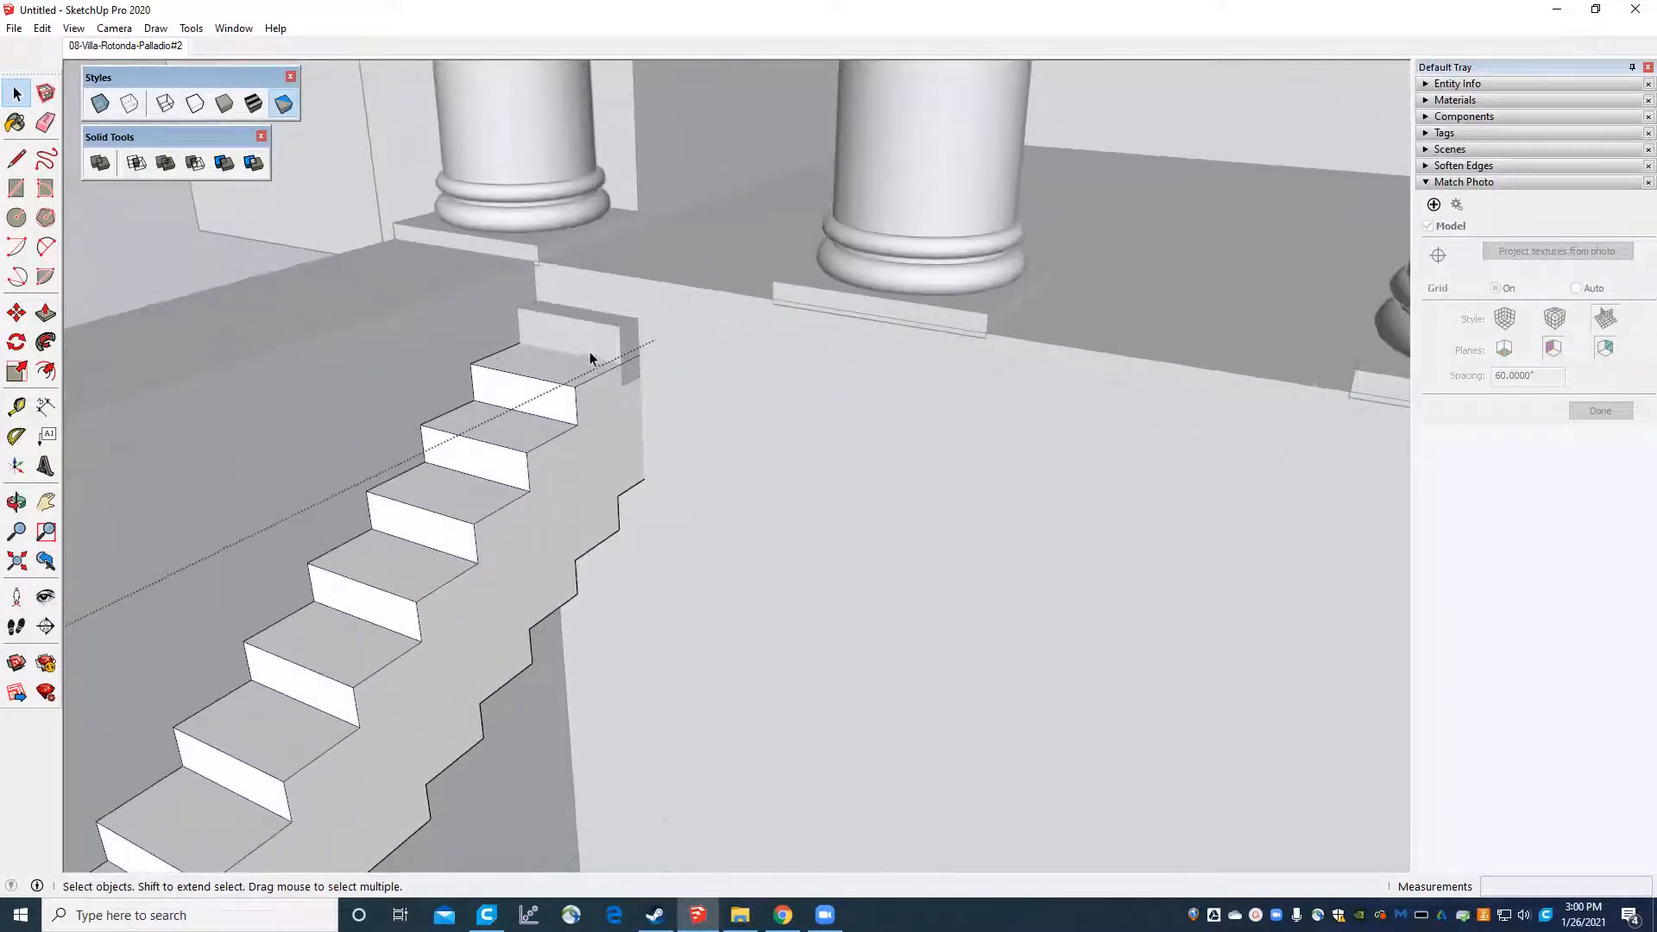
pyautogui.click(415, 280)
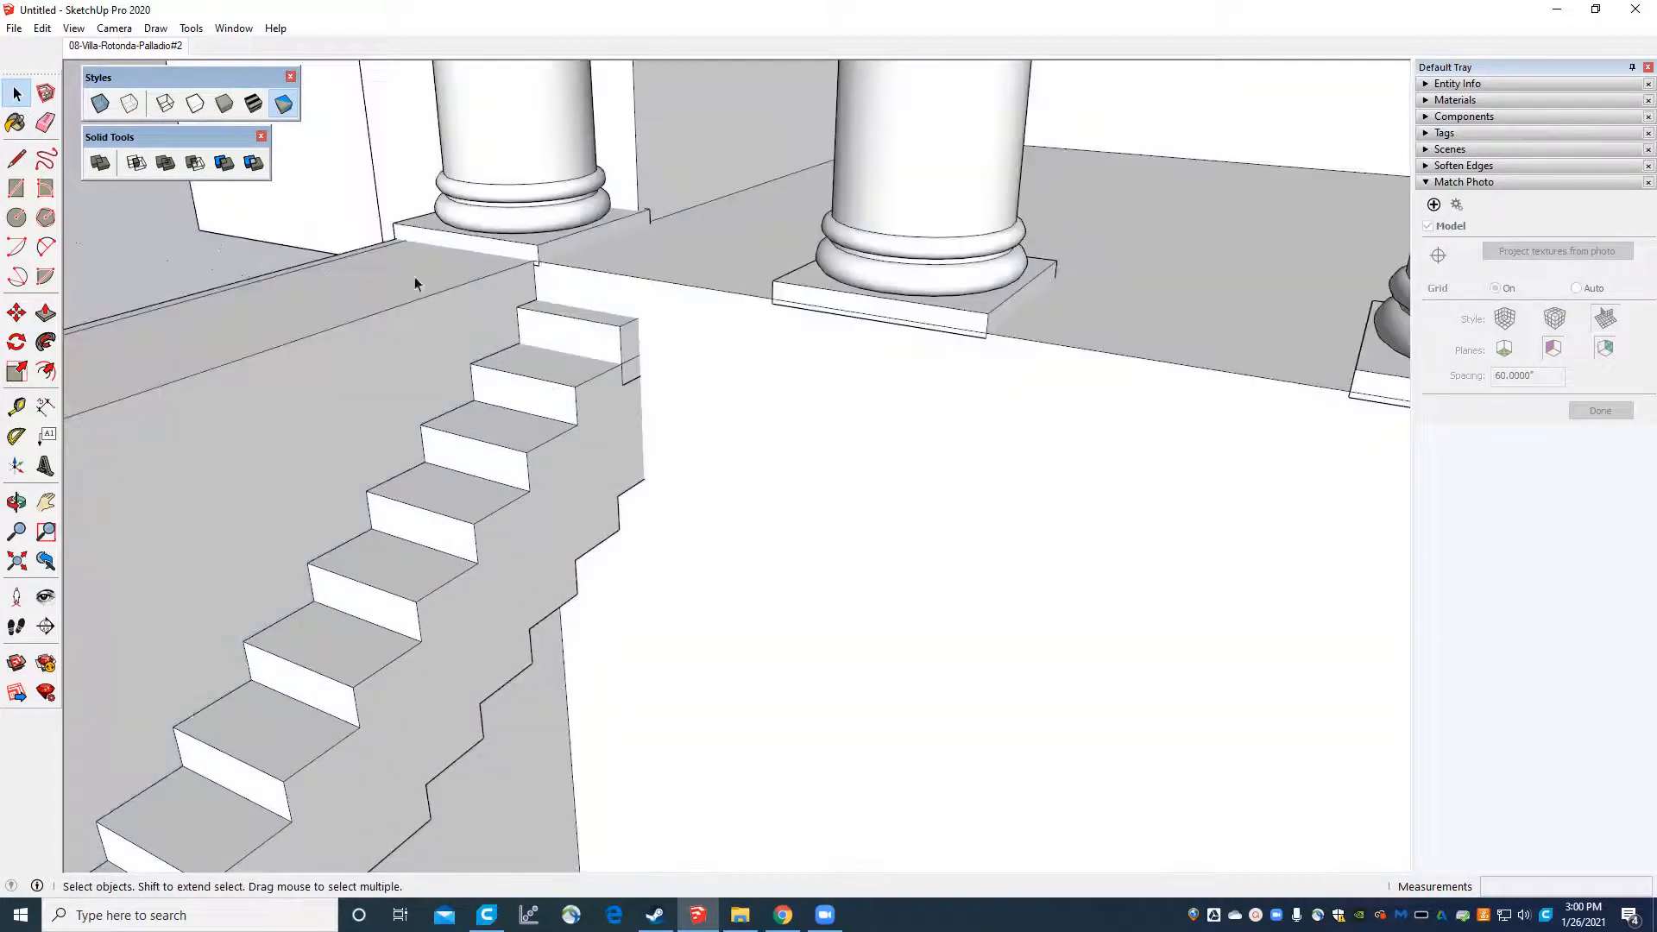
pyautogui.click(100, 163)
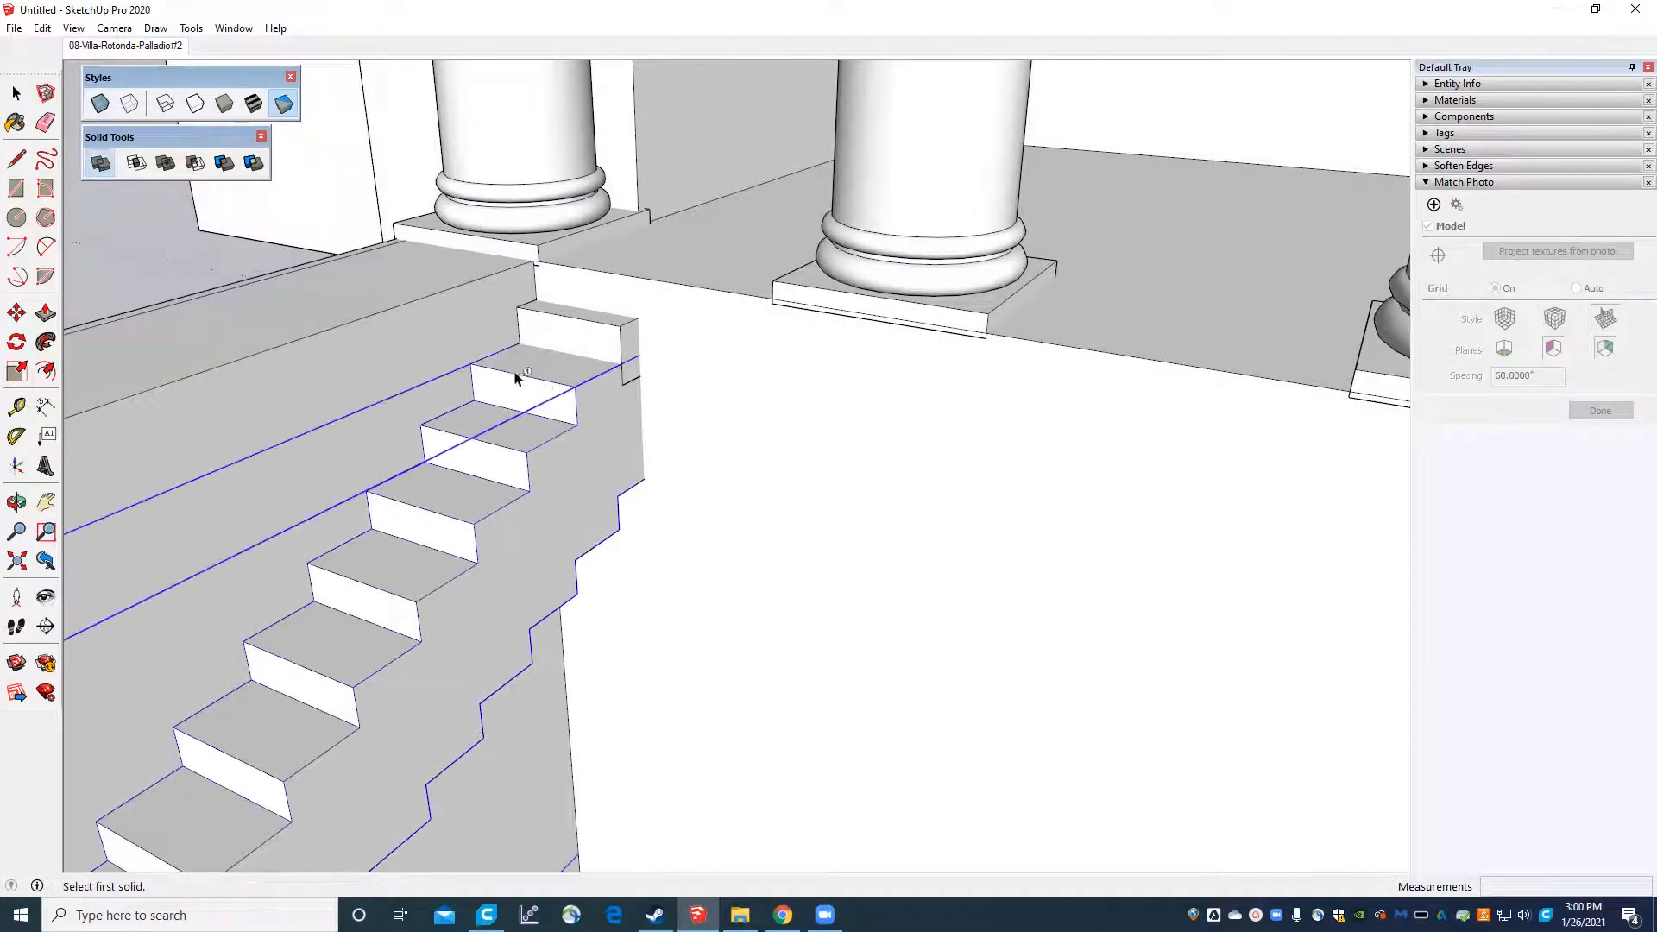
pyautogui.click(563, 342)
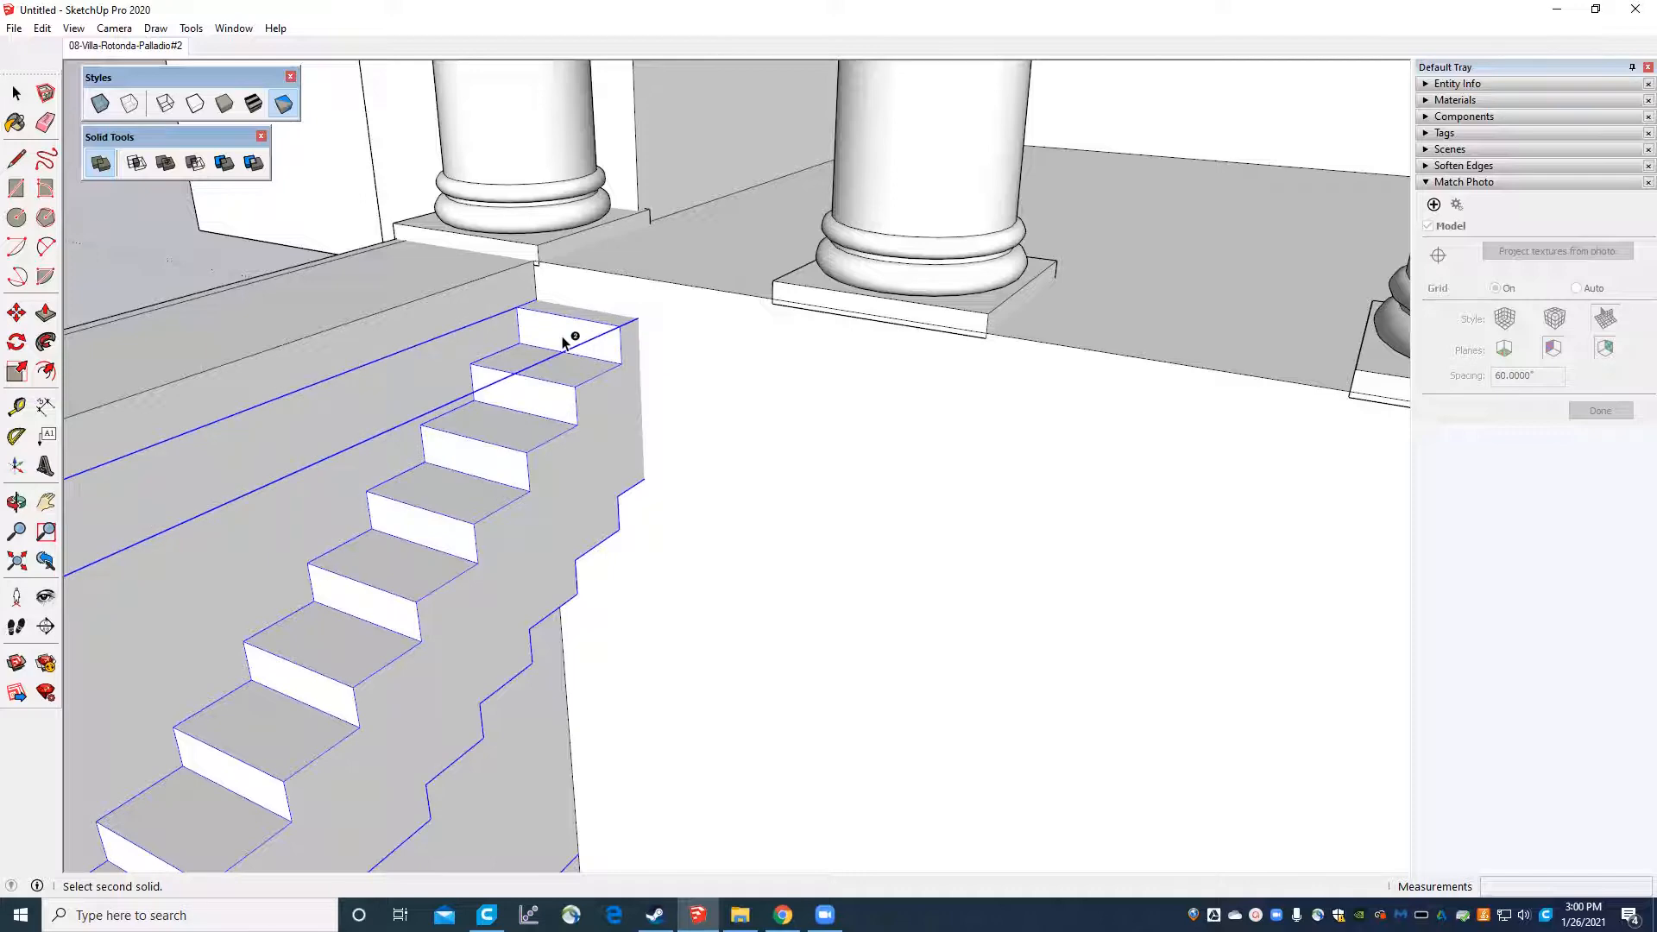
# Open the merged stair group and extrude its side face 2038.9111 inches across to the opposite side wall.
pyautogui.press('space')
pyautogui.doubleClick(562, 448)
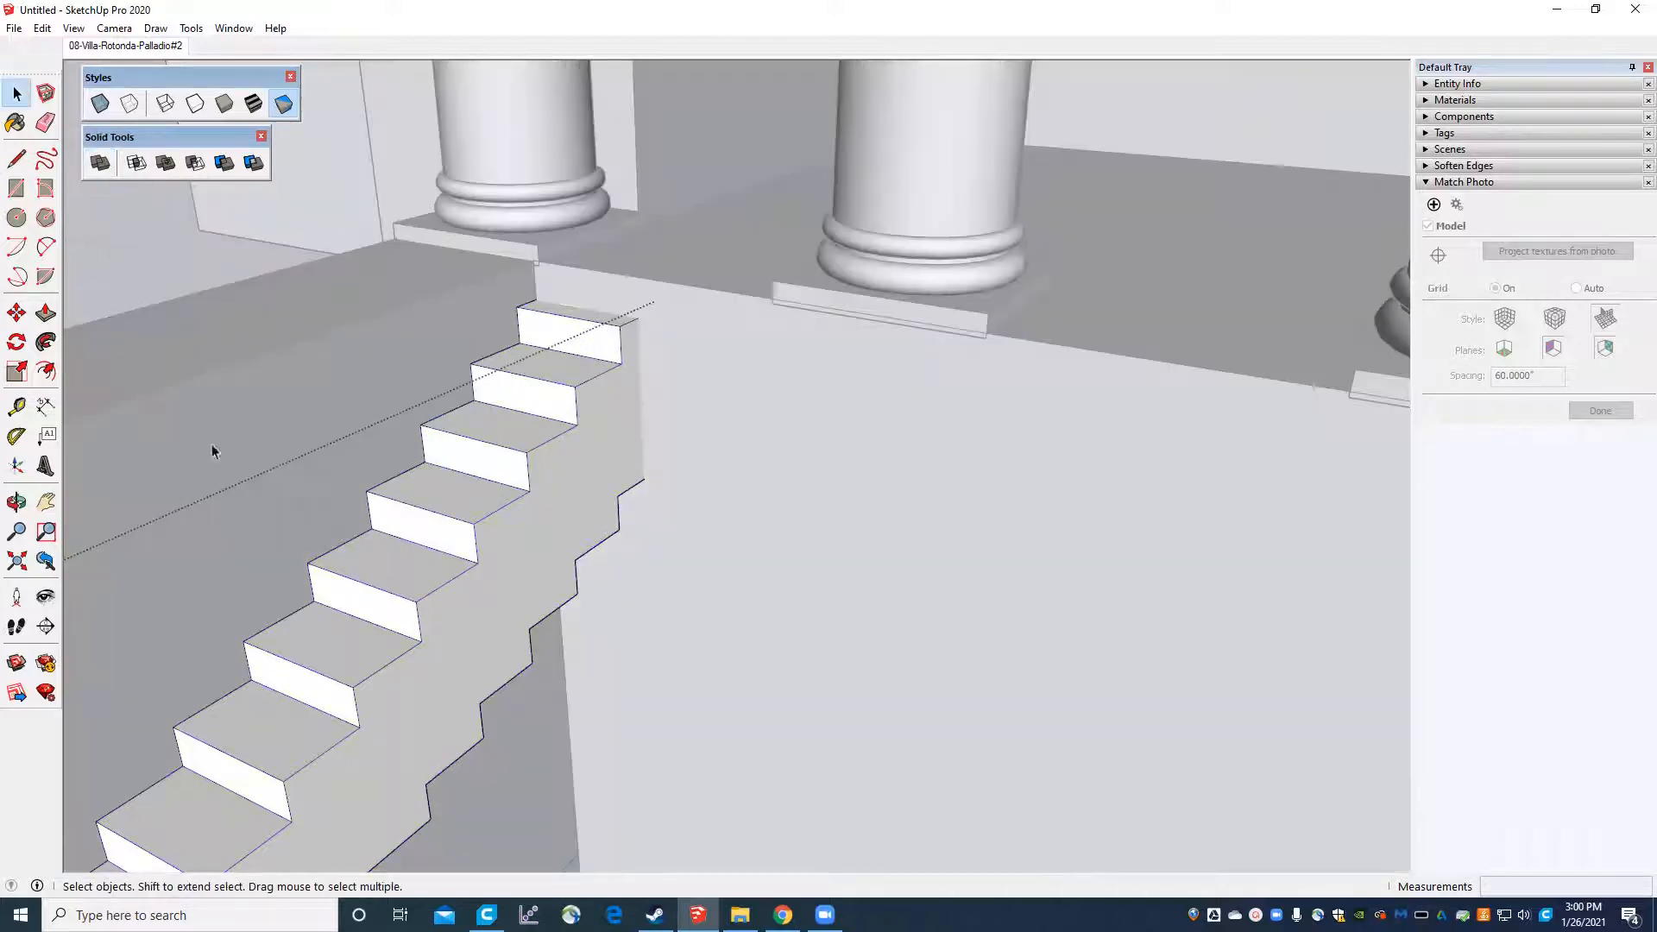
pyautogui.click(46, 312)
pyautogui.scroll(-10, 344, 303)
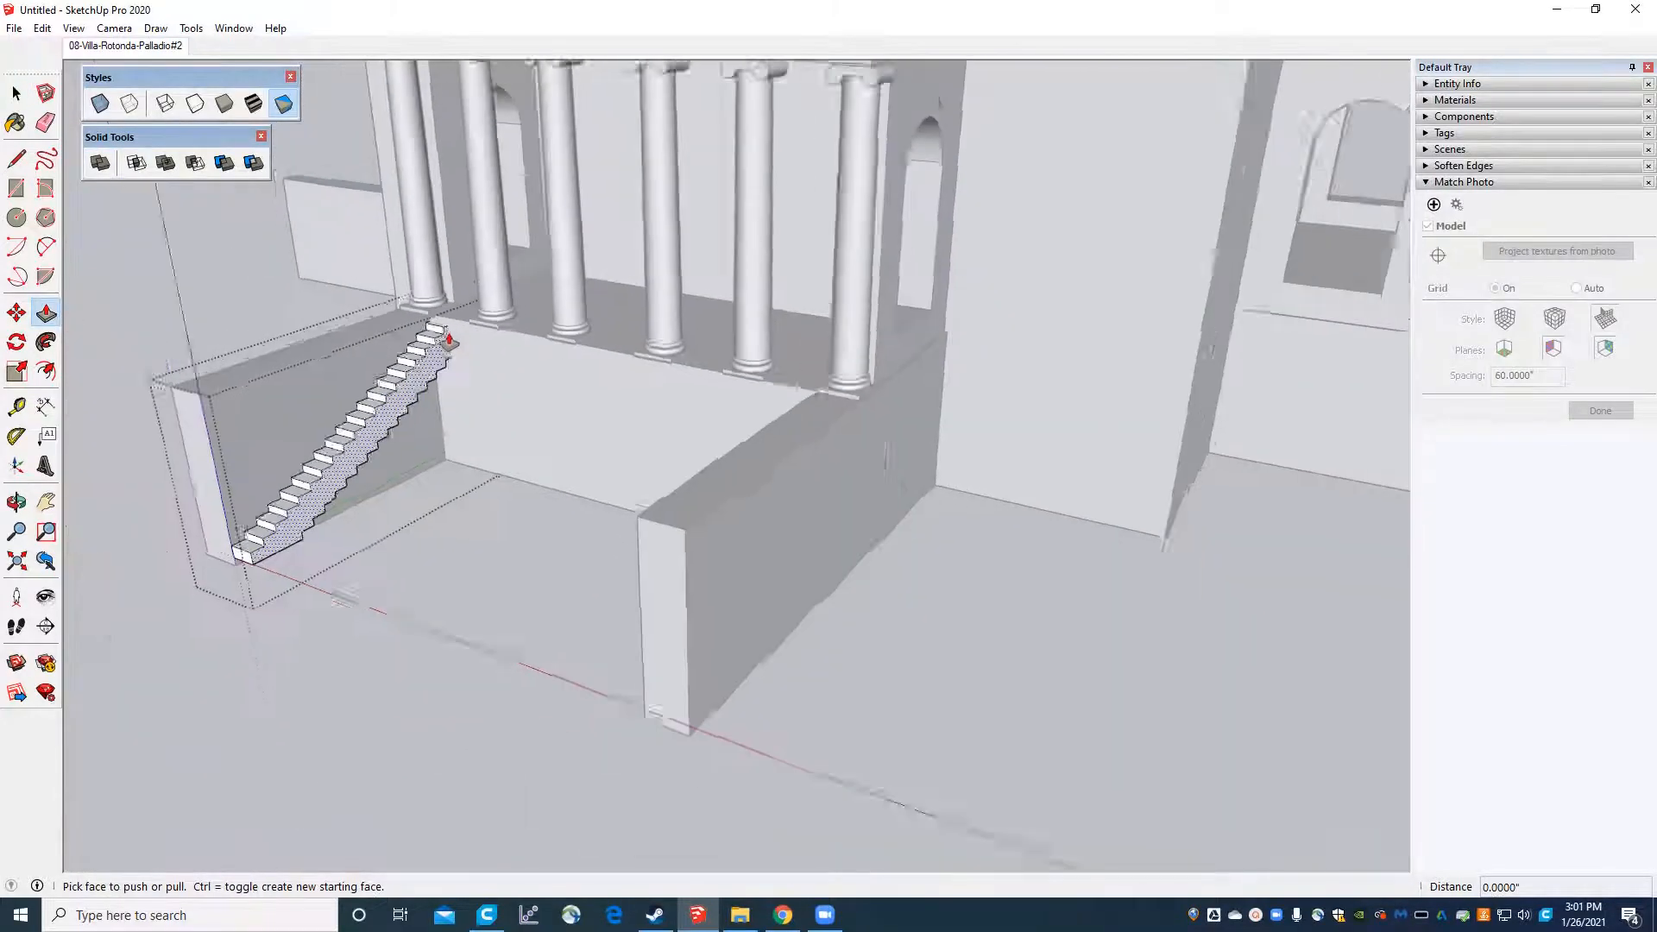
pyautogui.click(360, 453)
pyautogui.moveTo(565, 451); pyautogui.dragTo(965, 473, button='middle')
pyautogui.click(960, 456)
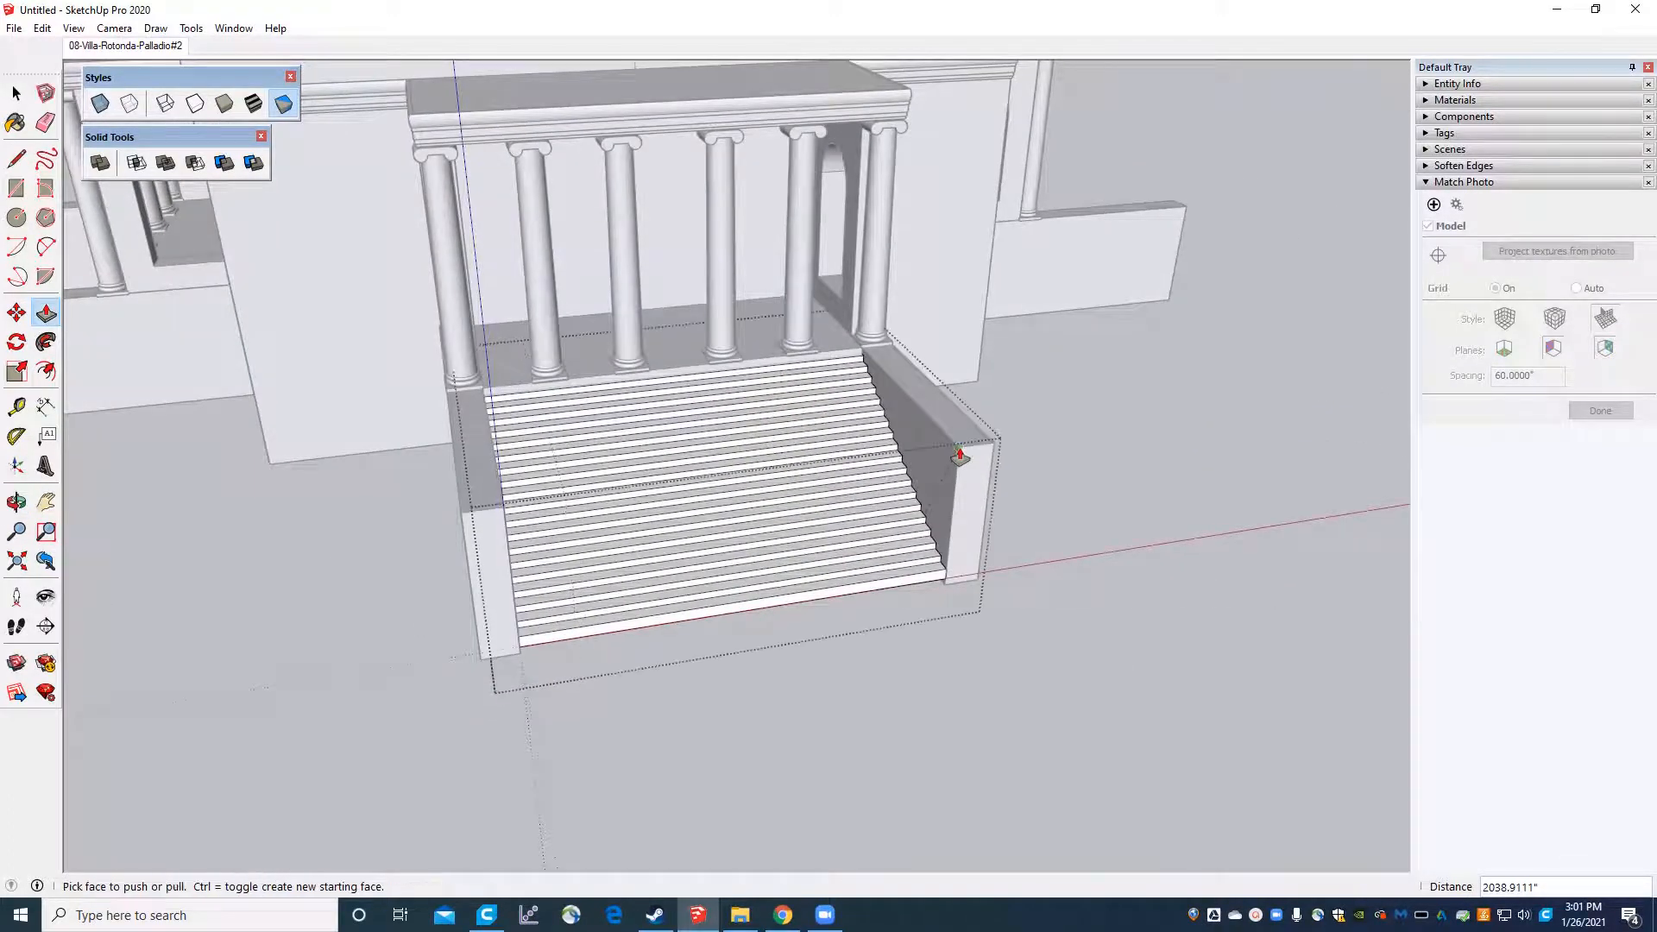
# Extend the bottom step's underside about 38 inches down to the base of the side walls and leave the stair group.
pyautogui.scroll(-5, 898, 562)
pyautogui.moveTo(898, 561); pyautogui.dragTo(527, 257, button='middle')
pyautogui.scroll(10, 509, 319)
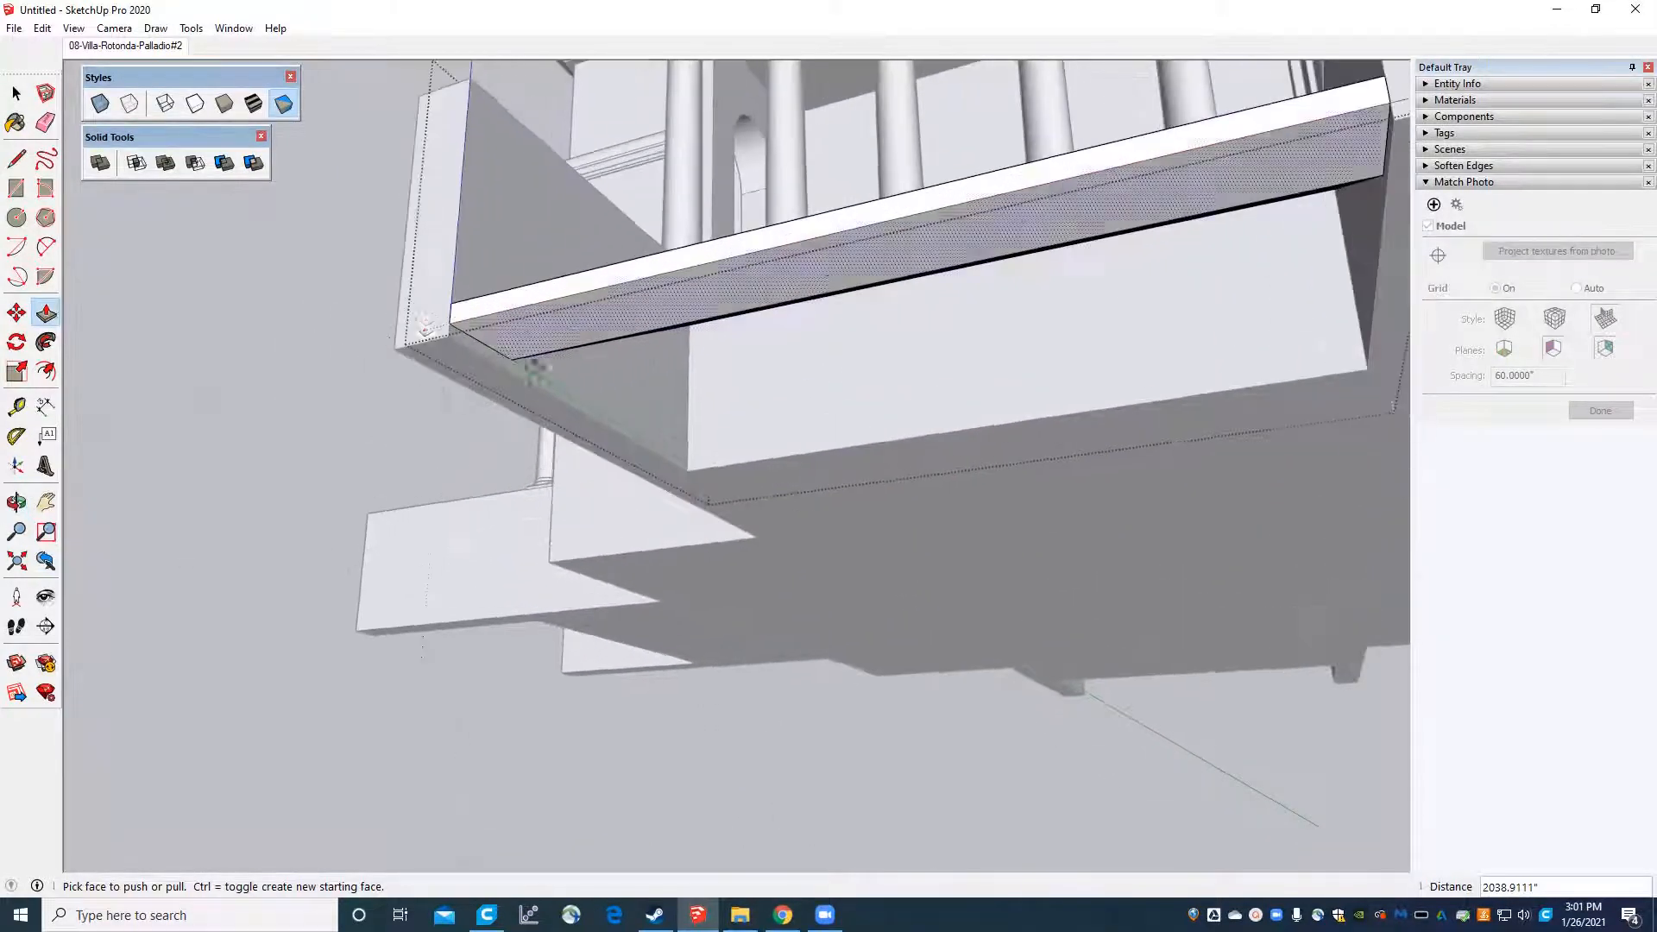
pyautogui.click(491, 336)
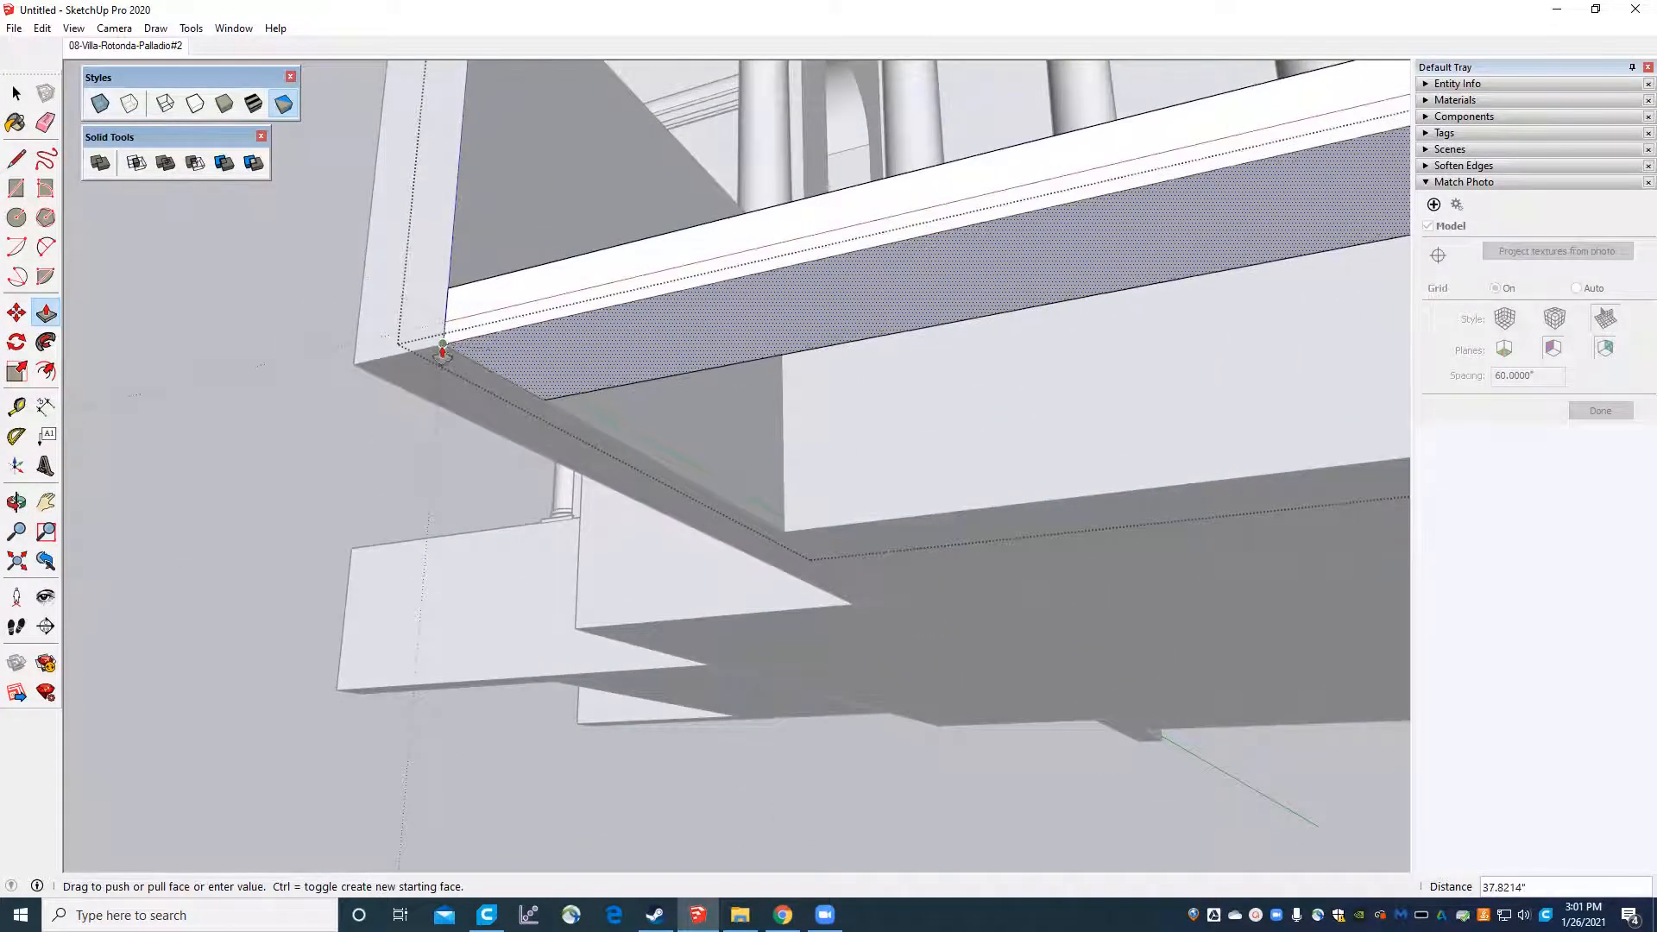
pyautogui.click(449, 357)
pyautogui.scroll(-3, 449, 357)
pyautogui.scroll(-4, 475, 378)
pyautogui.moveTo(518, 352)
pyautogui.mouseDown(button='middle')
pyautogui.moveTo(894, 500)
pyautogui.moveTo(758, 685)
pyautogui.mouseUp(button='middle')
pyautogui.click(16, 95)
pyautogui.click(118, 205)
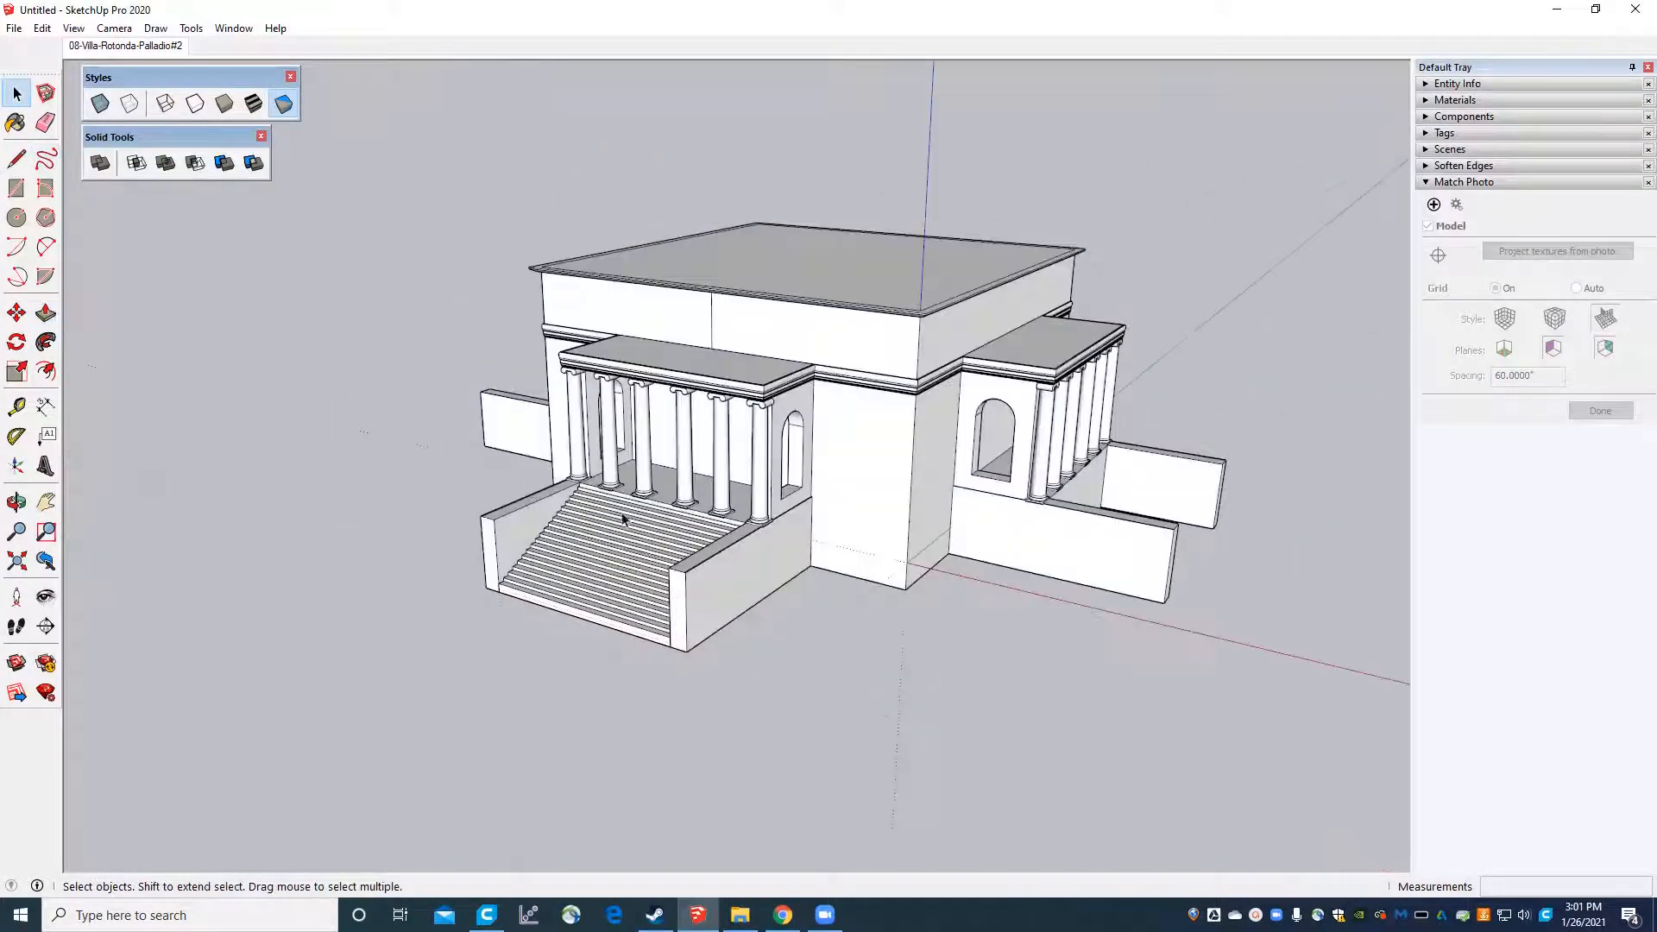
# Cut the finished stair solid from between the front portico's side walls.
pyautogui.moveTo(885, 608); pyautogui.dragTo(817, 672, button='middle')
pyautogui.scroll(4, 593, 593)
pyautogui.click(578, 506)
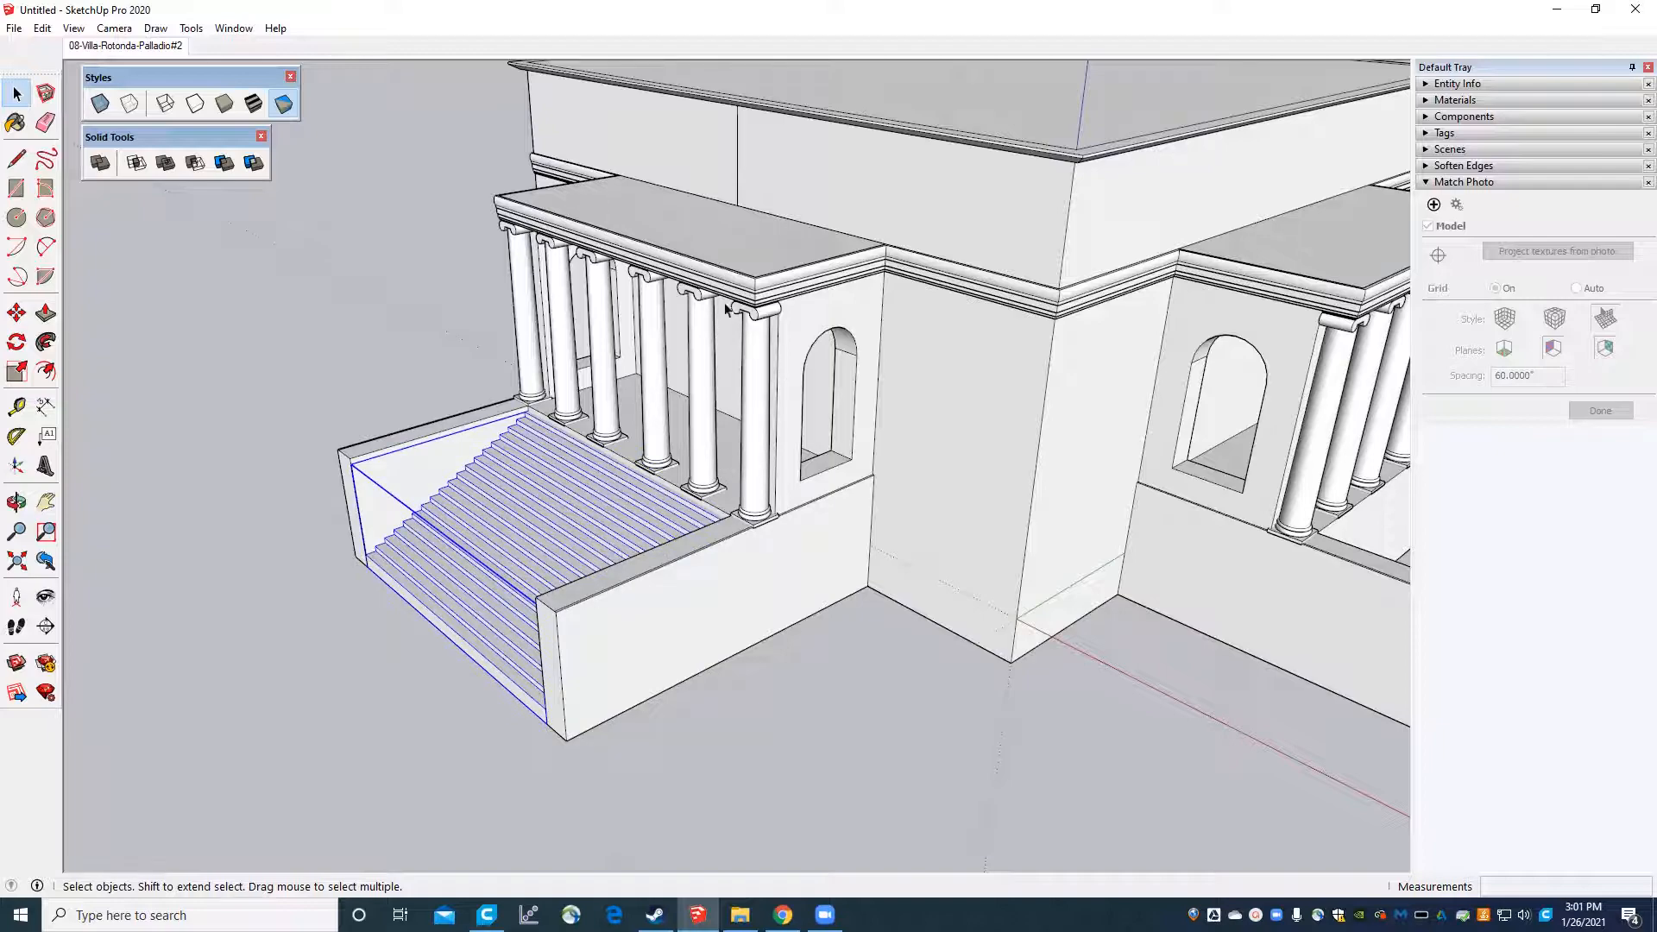
pyautogui.scroll(-4, 515, 502)
pyautogui.scroll(6, 516, 514)
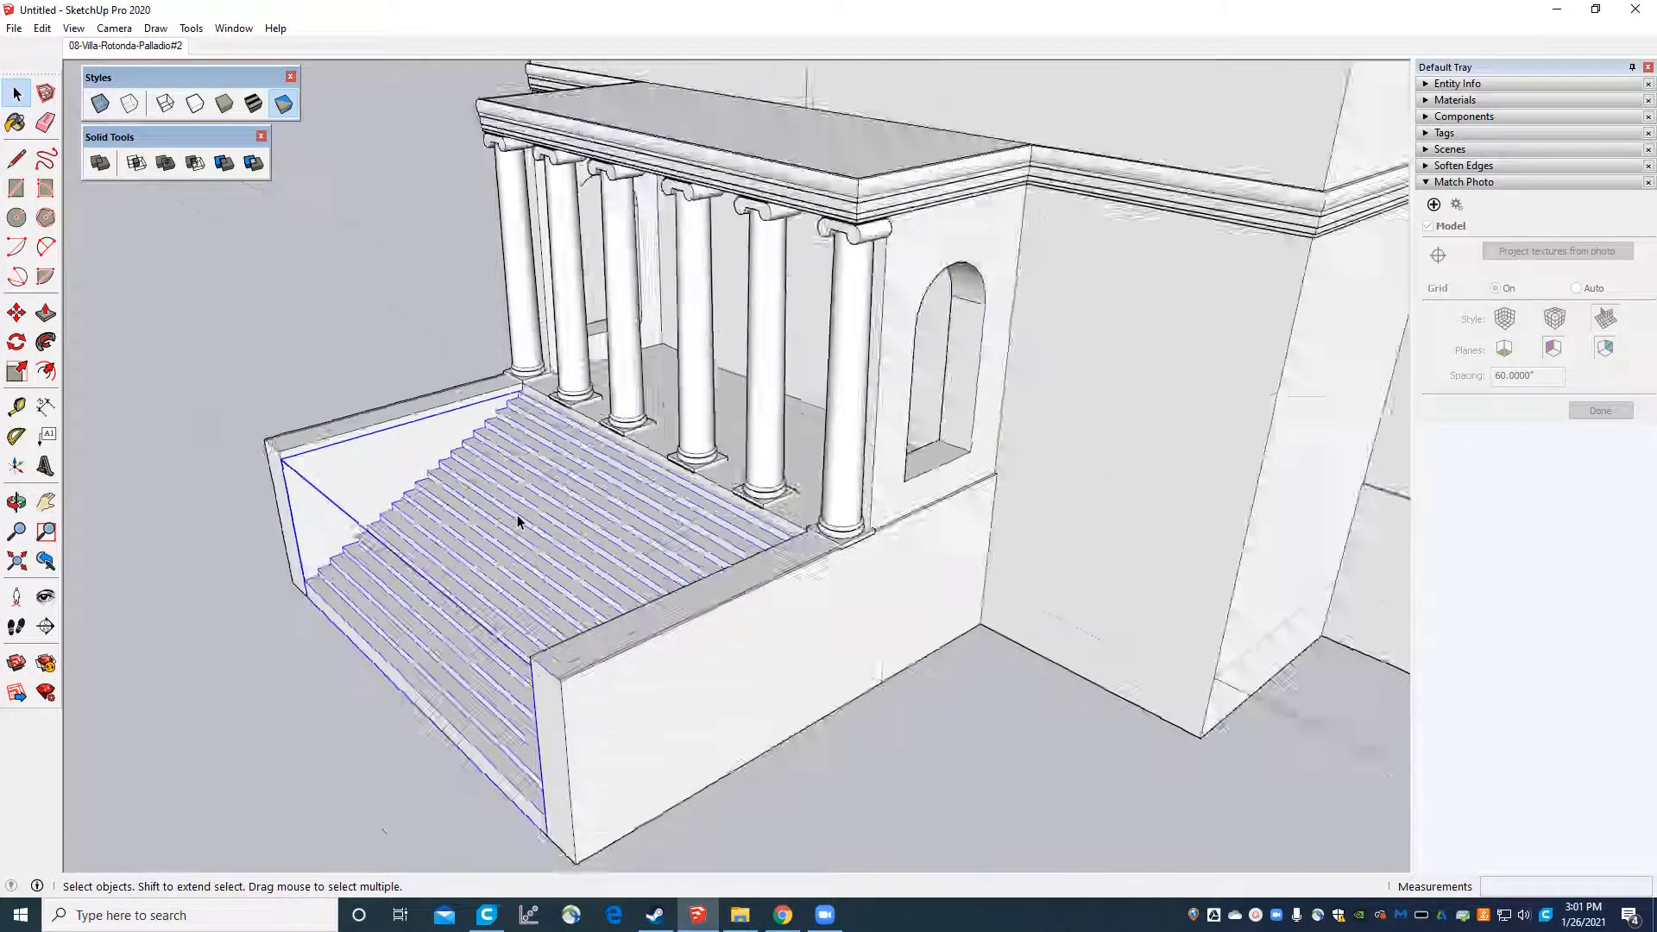
pyautogui.scroll(-5, 517, 516)
pyautogui.scroll(4, 561, 578)
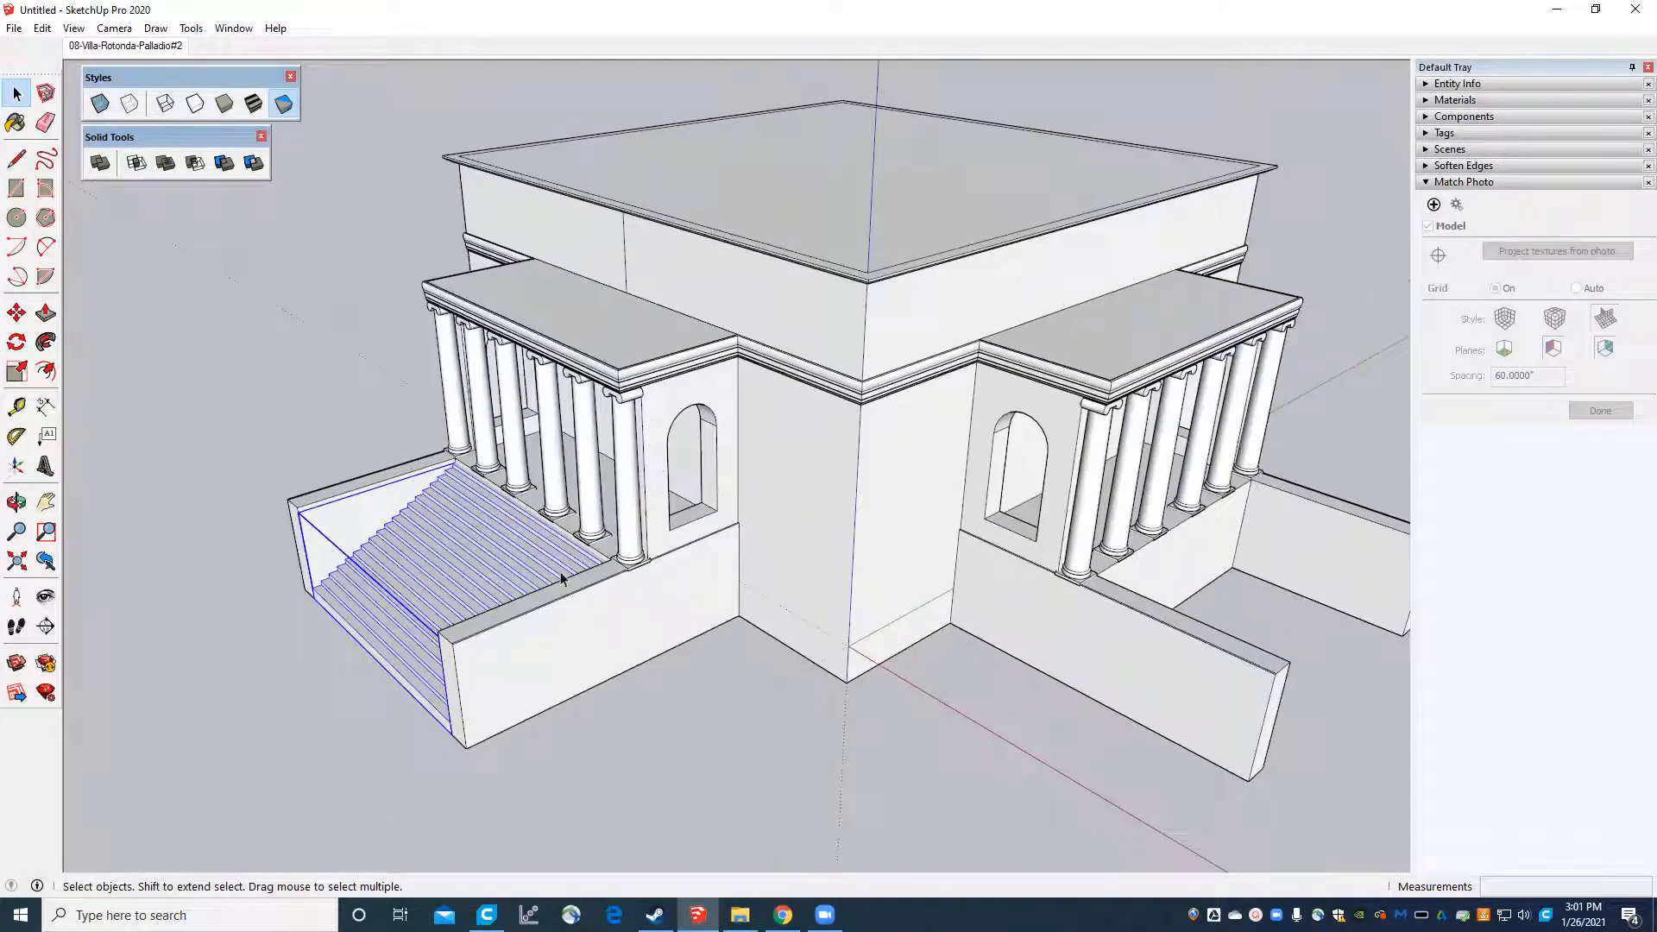
pyautogui.press('Delete')
# Open the front portico component, paste the stair in place inside it, and close the component.
pyautogui.doubleClick(585, 628)
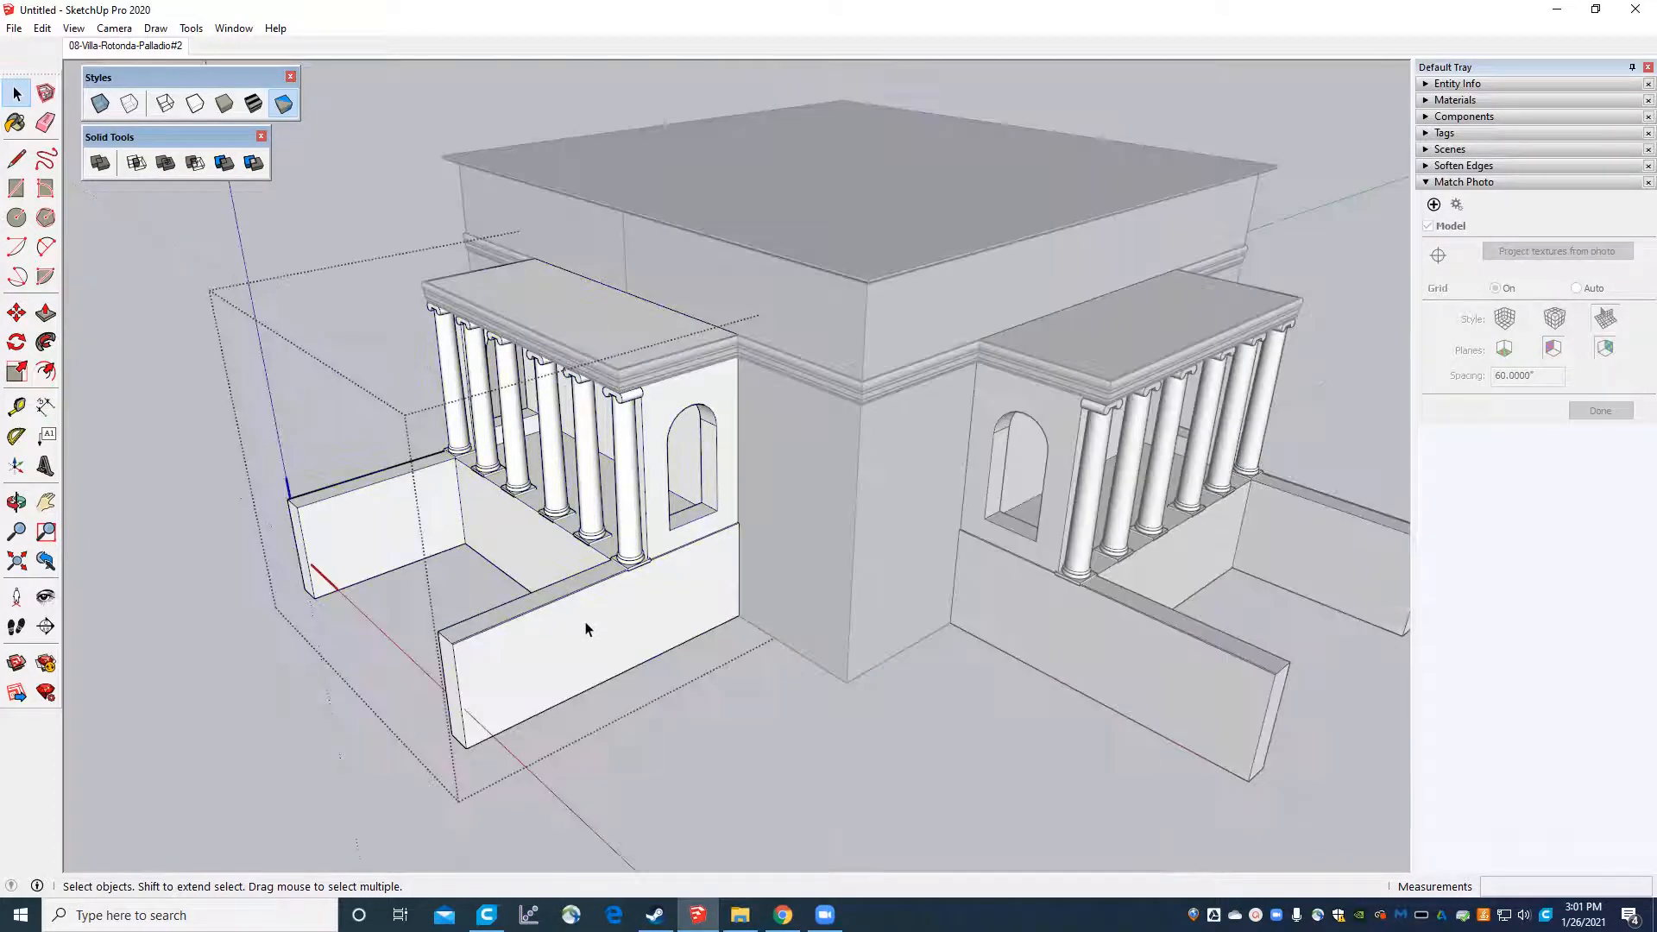
pyautogui.click(585, 628)
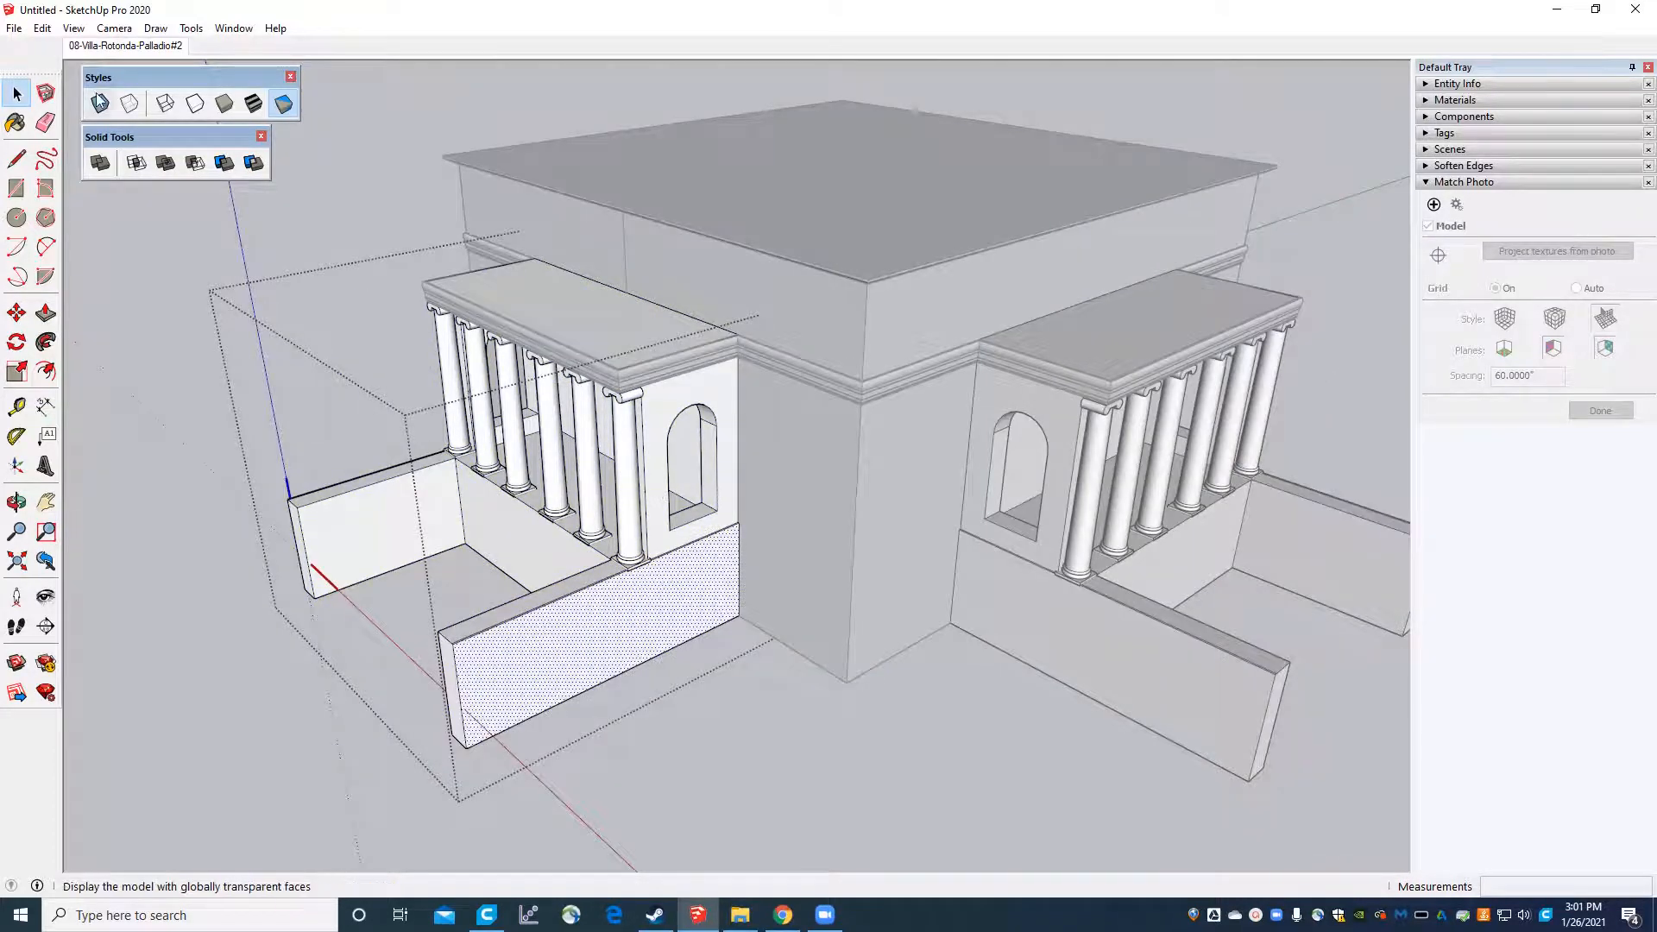
pyautogui.click(41, 28)
pyautogui.click(84, 133)
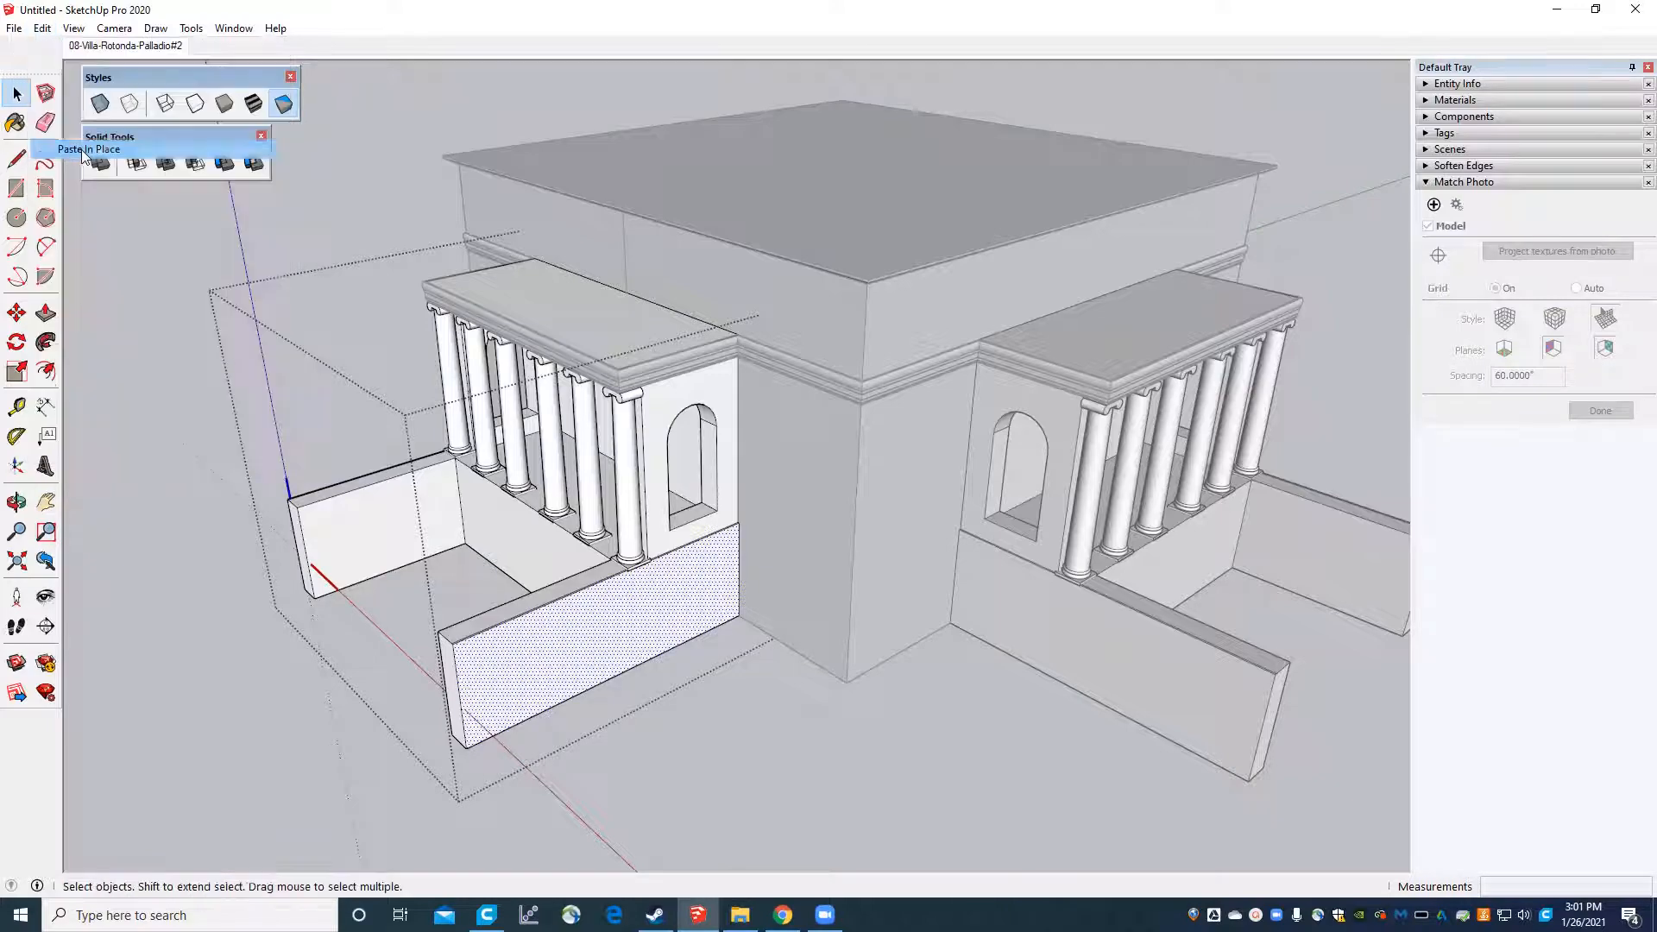
pyautogui.click(148, 371)
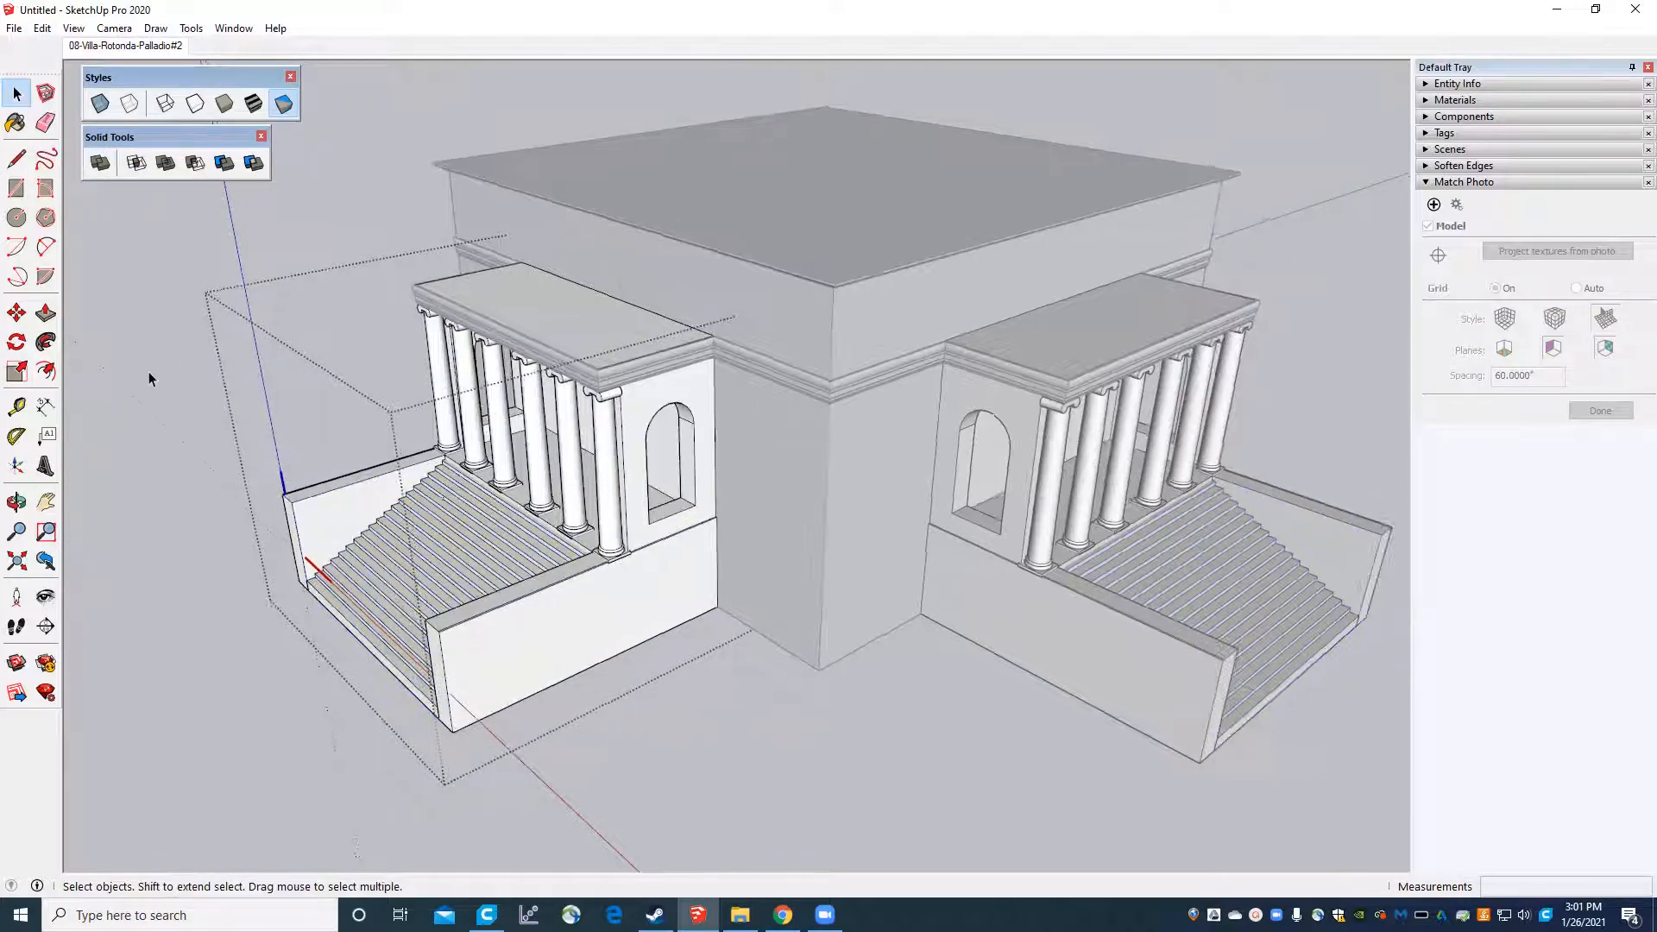
pyautogui.click(148, 371)
# Open the portico component on the adjacent side of the villa for editing.
pyautogui.scroll(-3, 317, 472)
pyautogui.moveTo(379, 486); pyautogui.dragTo(951, 380, button='middle')
pyautogui.moveTo(951, 380); pyautogui.dragTo(396, 529)
pyautogui.moveTo(397, 530); pyautogui.dragTo(724, 552, button='middle')
pyautogui.scroll(3, 804, 540)
pyautogui.click(809, 538)
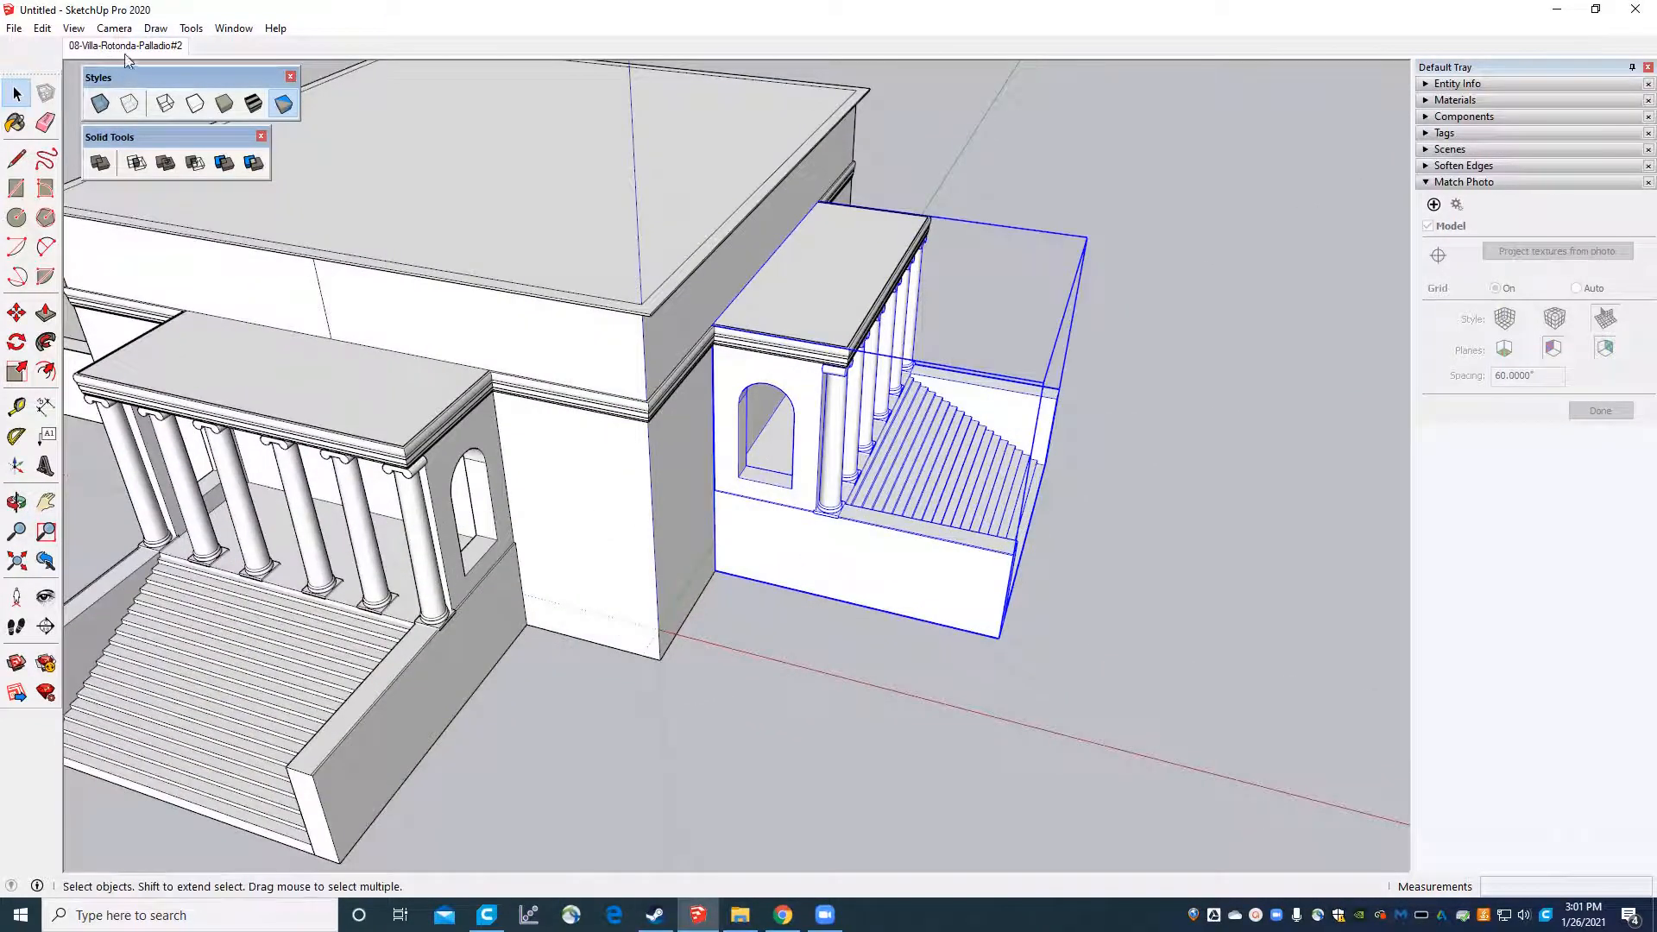
pyautogui.doubleClick(758, 529)
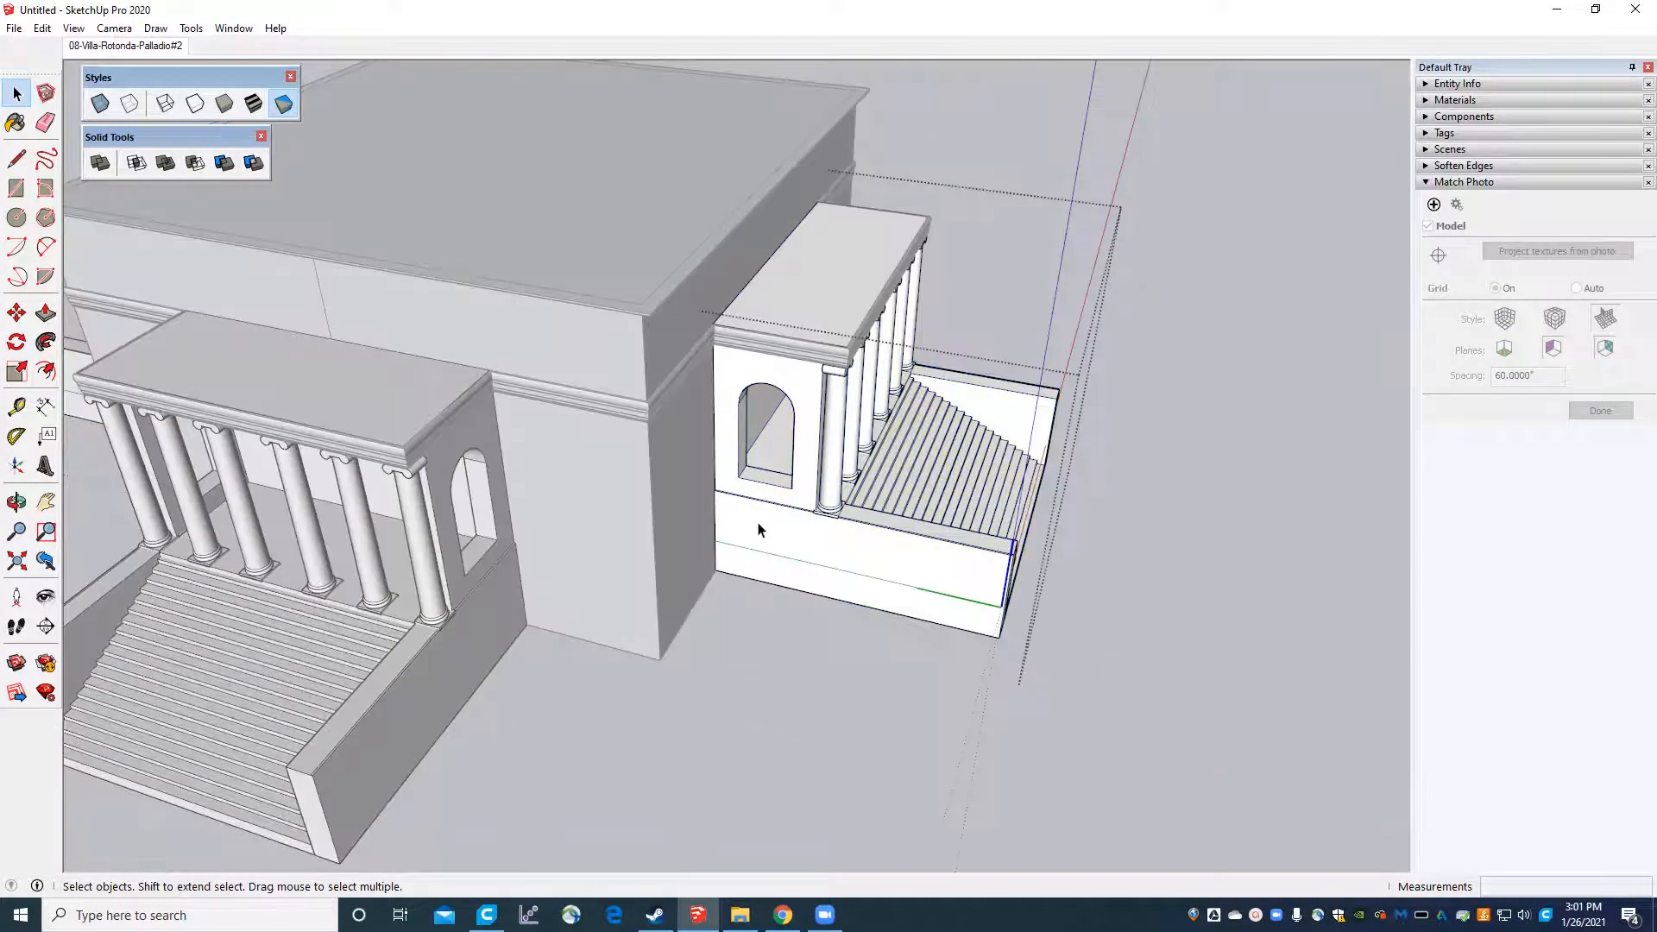
# Examine the arched ground-level doorway below the side portico in the matched photo.
pyautogui.click(156, 47)
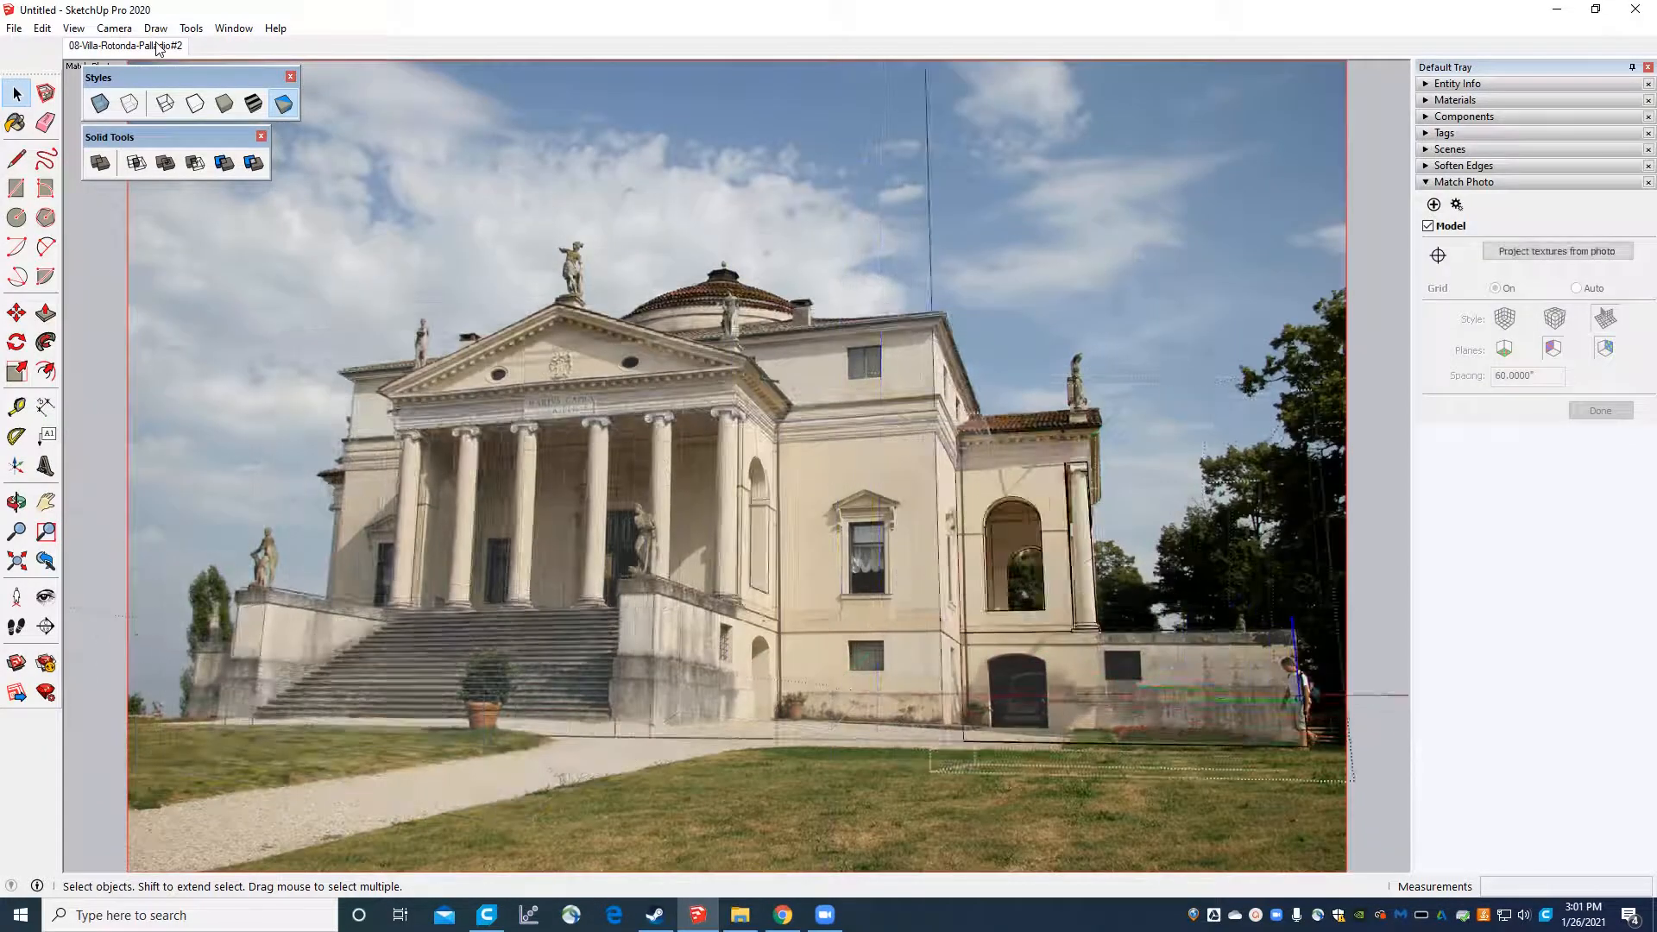
pyautogui.scroll(-2, 1028, 604)
pyautogui.scroll(5, 1028, 649)
pyautogui.scroll(4, 1009, 637)
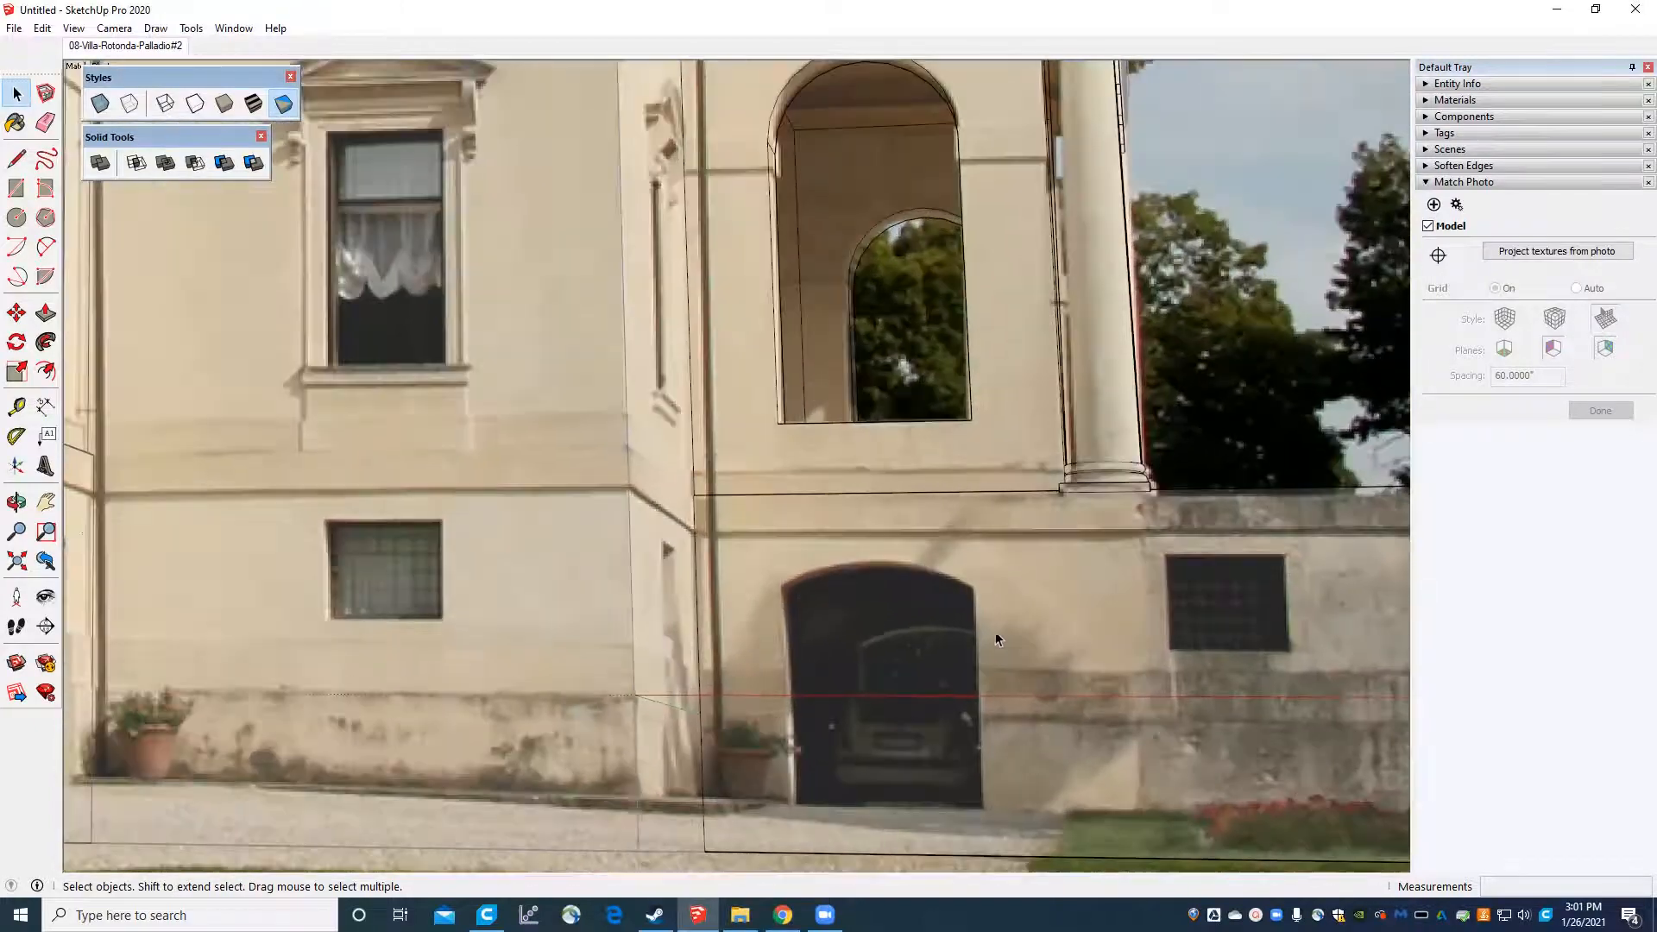
pyautogui.scroll(-2, 866, 519)
pyautogui.scroll(2, 874, 535)
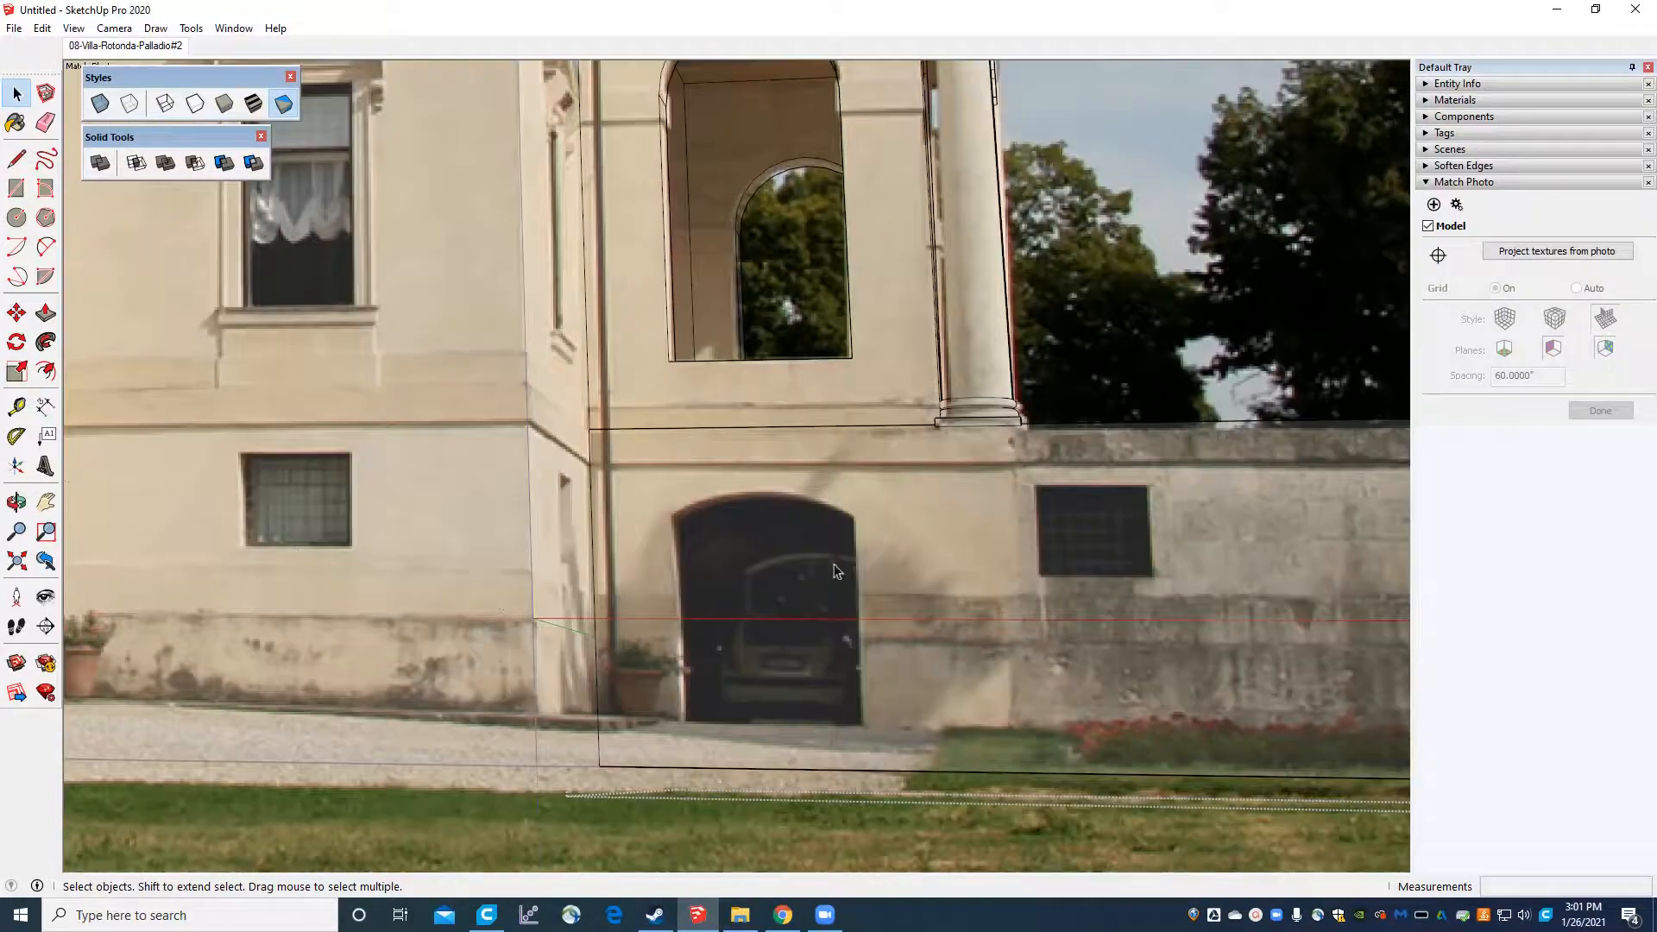
pyautogui.scroll(-4, 832, 525)
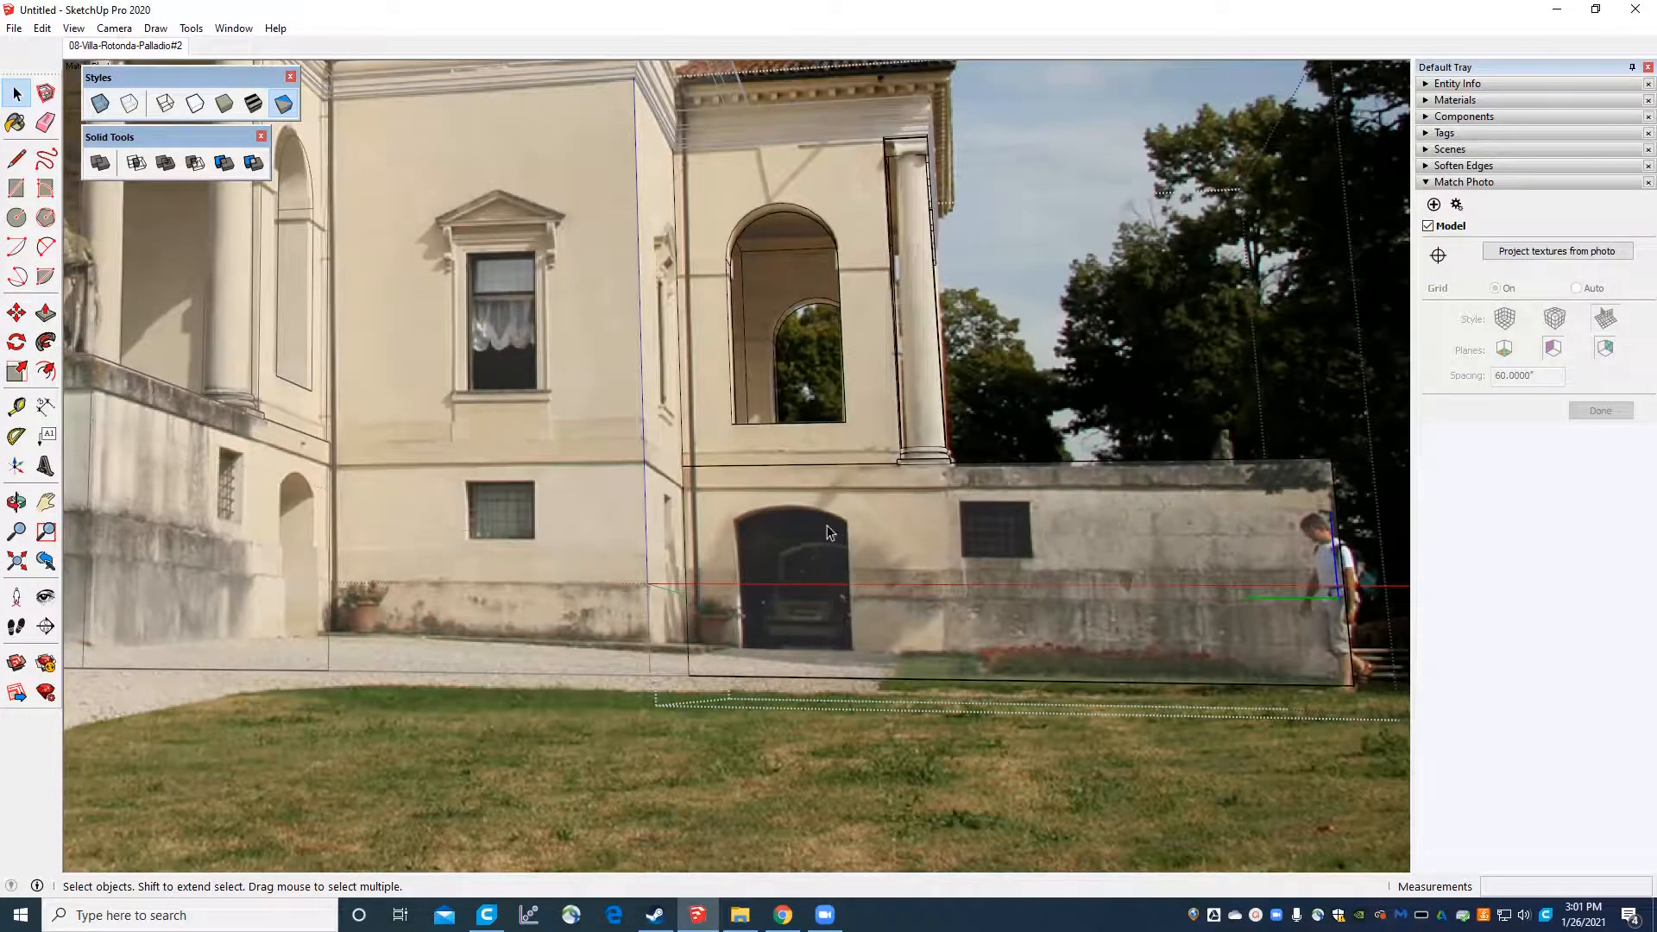
pyautogui.scroll(4, 822, 536)
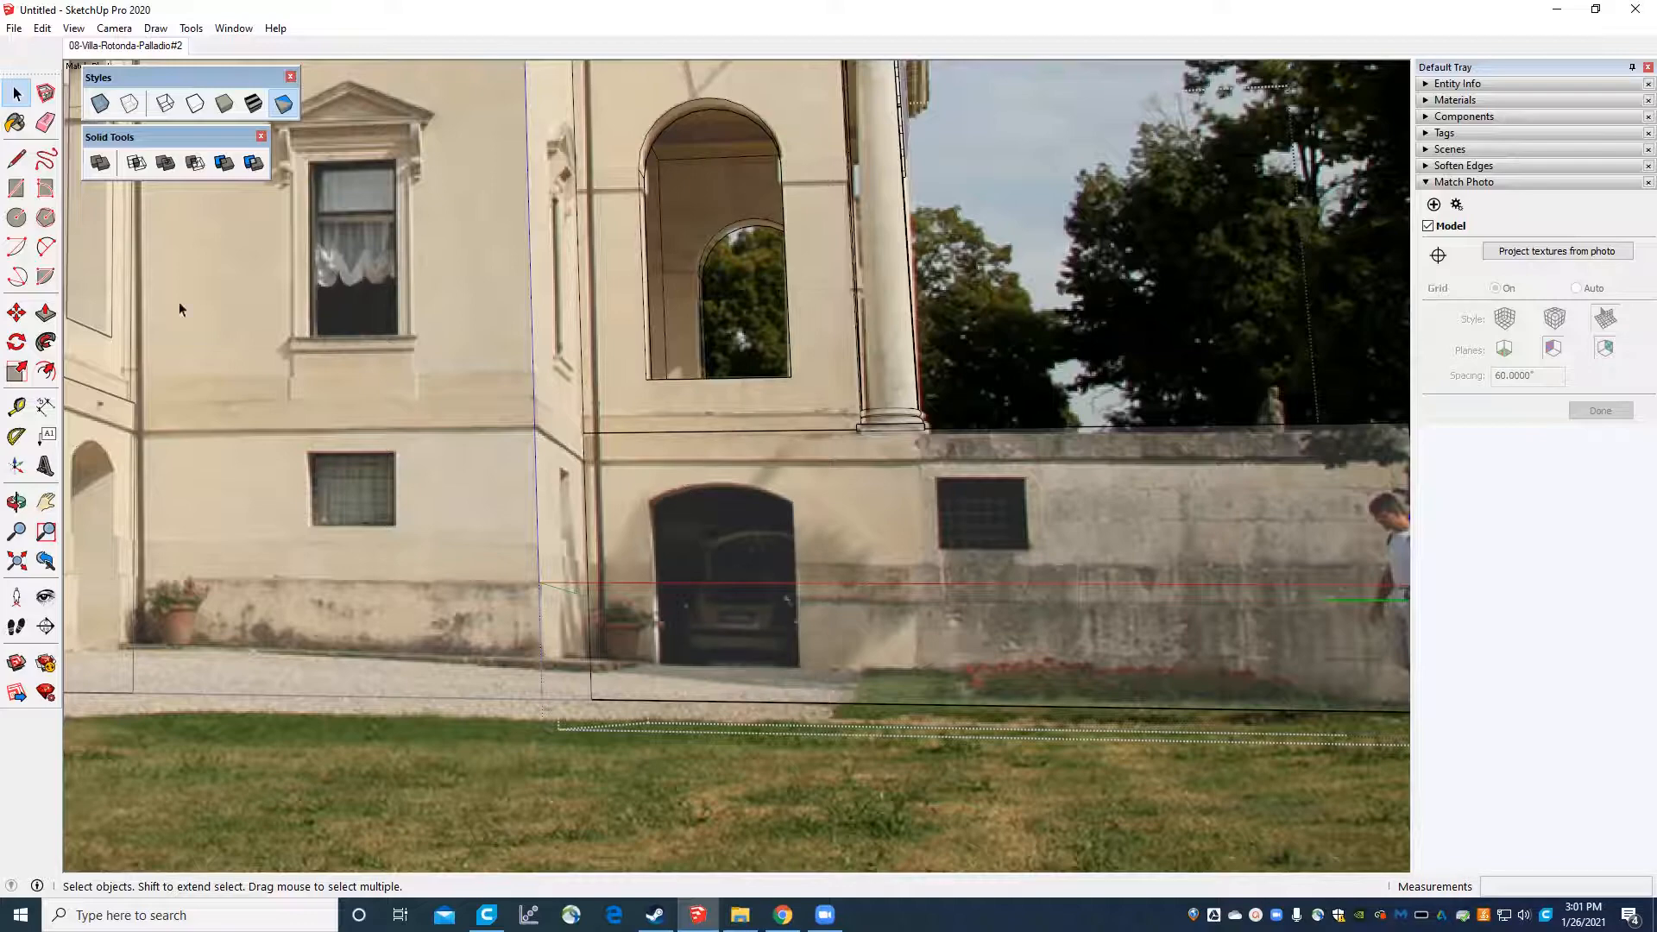
# Draw a vertical line up the portico's base wall from its bottom edge, aligned with the near edge of the arched opening beside the villa.
pyautogui.moveTo(570, 328); pyautogui.dragTo(602, 307, button='middle')
pyautogui.scroll(5, 618, 418)
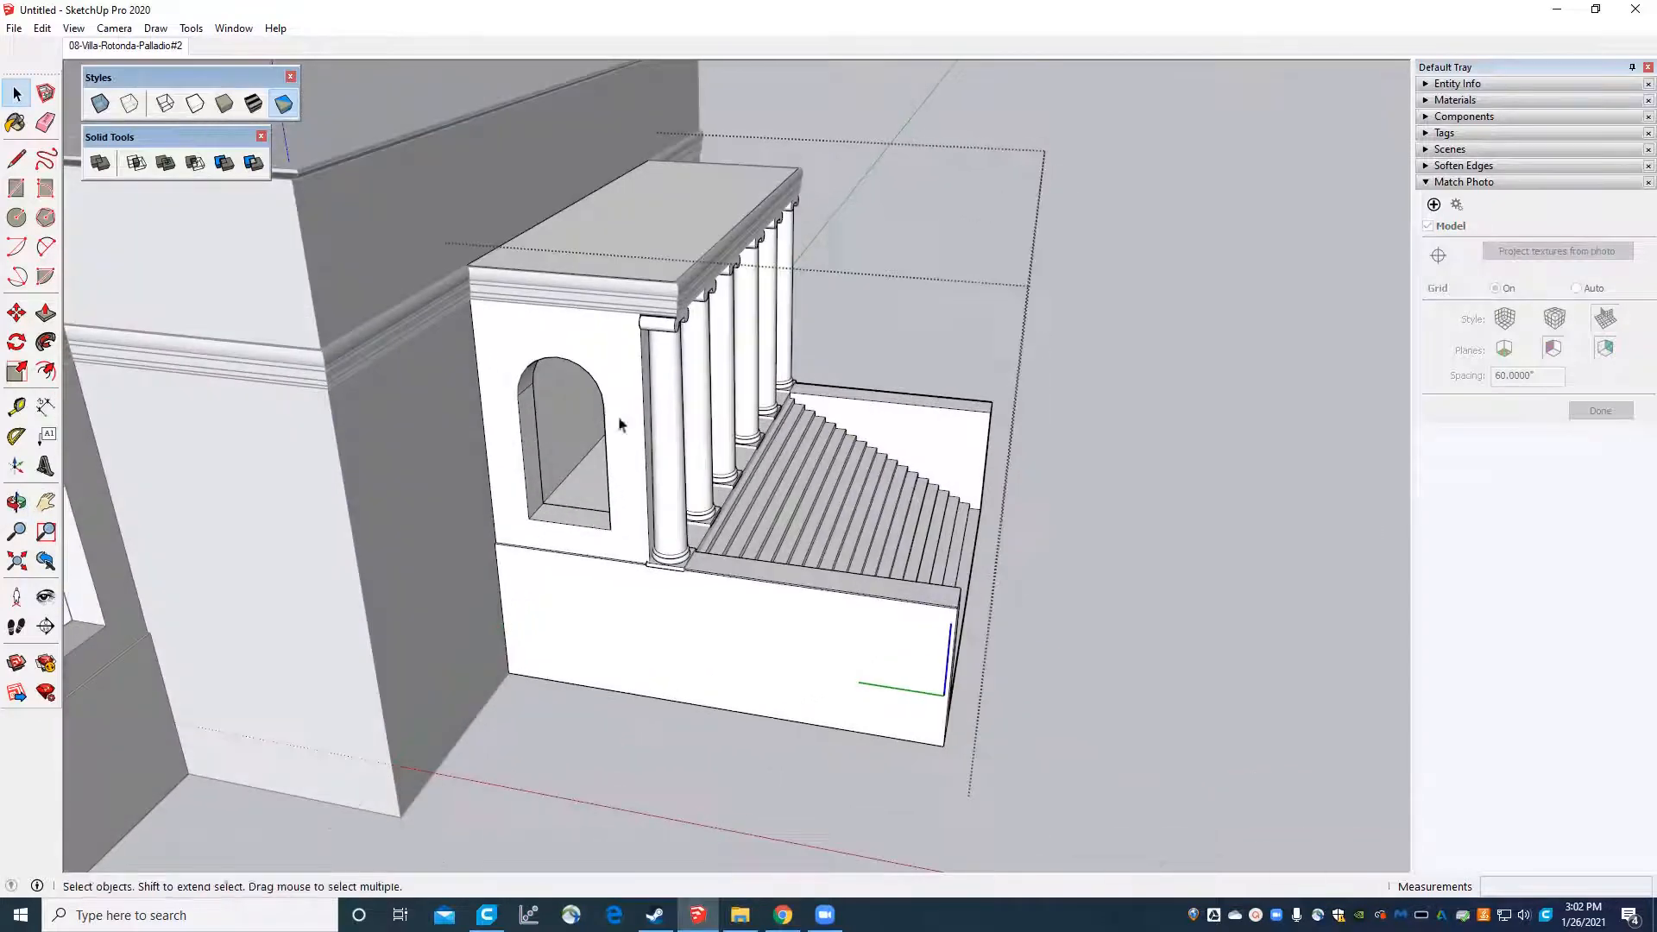
pyautogui.click(17, 189)
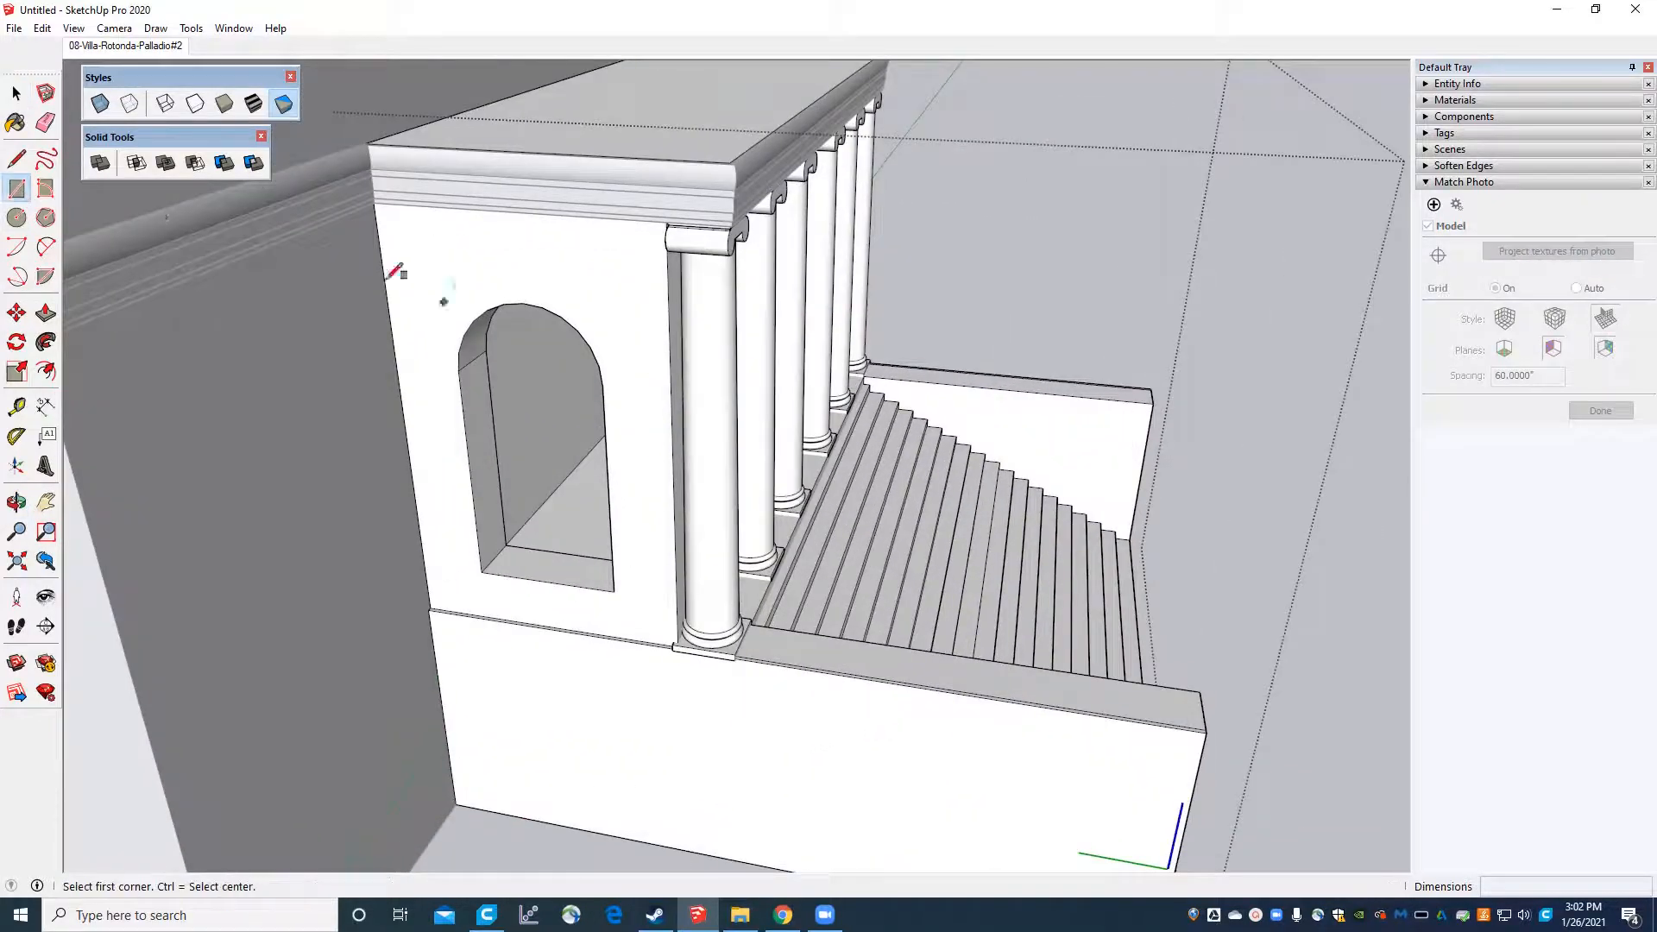
pyautogui.scroll(3, 432, 506)
pyautogui.scroll(-2, 649, 420)
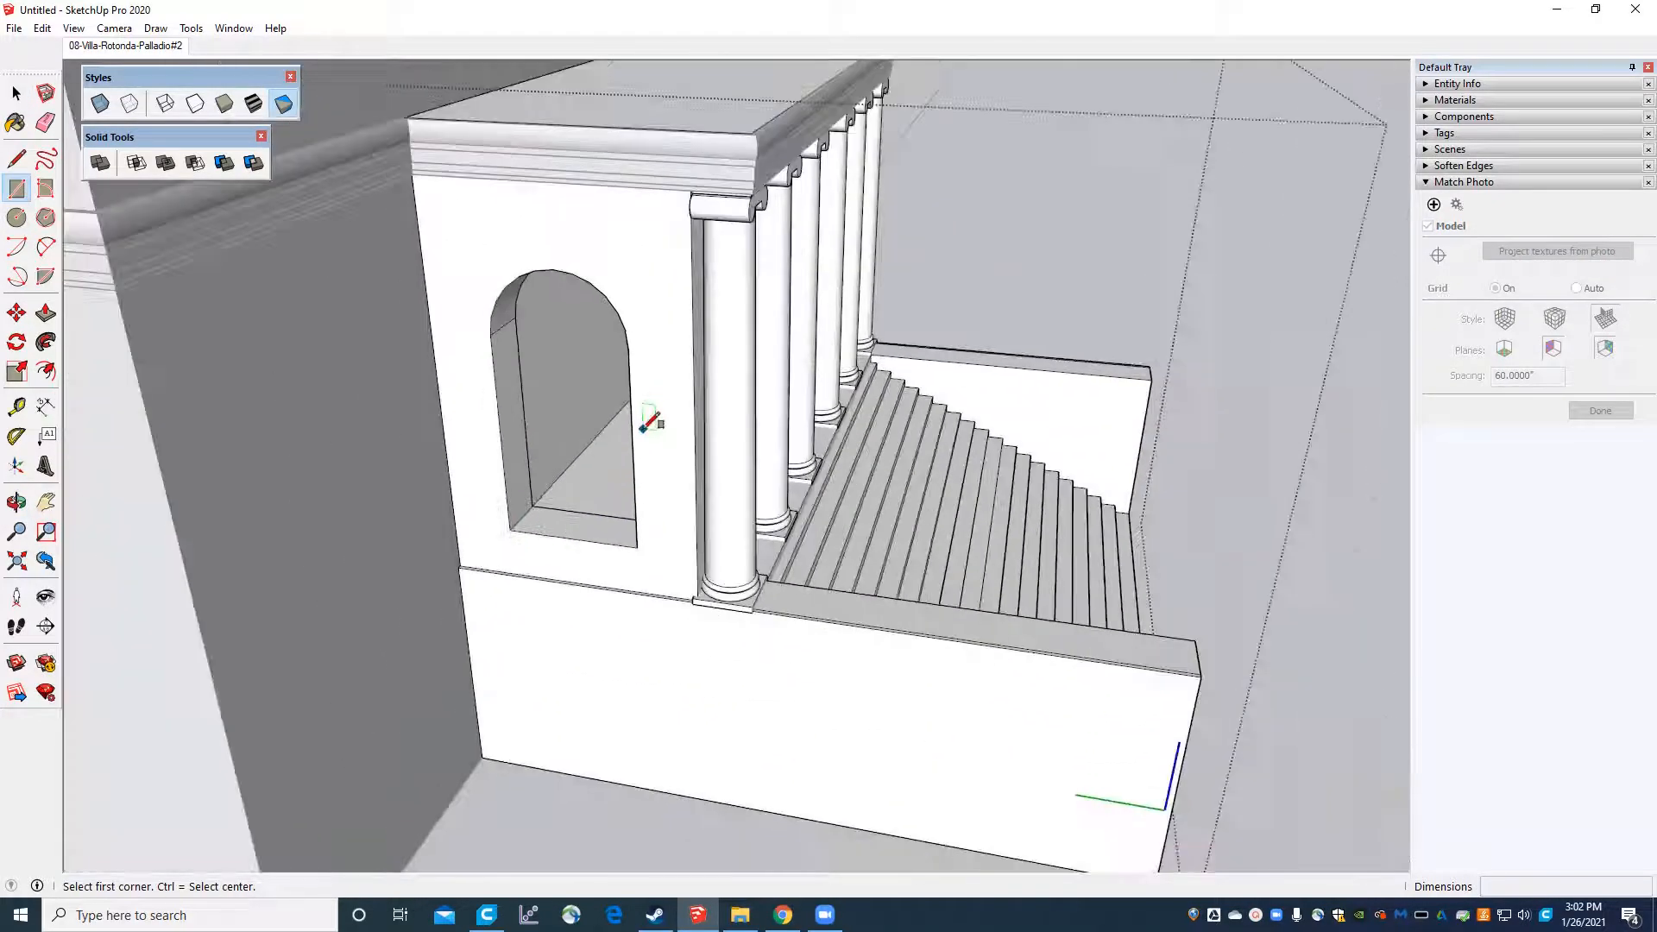
pyautogui.click(17, 159)
pyautogui.scroll(4, 518, 587)
pyautogui.scroll(-3, 758, 510)
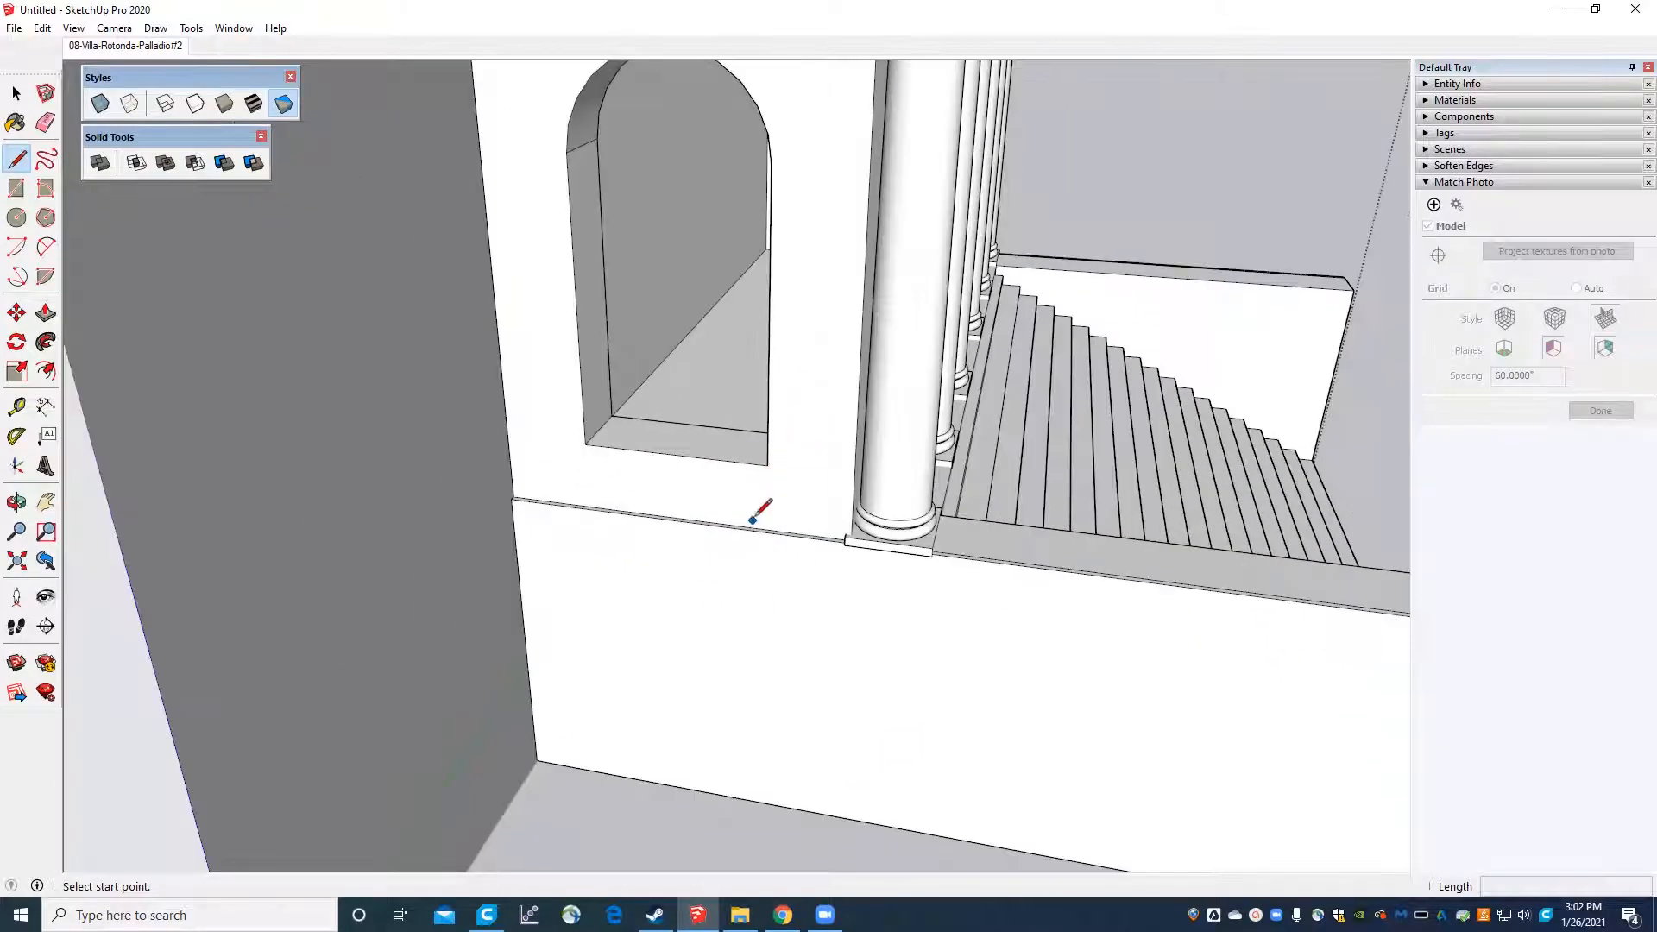
pyautogui.moveTo(759, 510); pyautogui.dragTo(462, 492, button='middle')
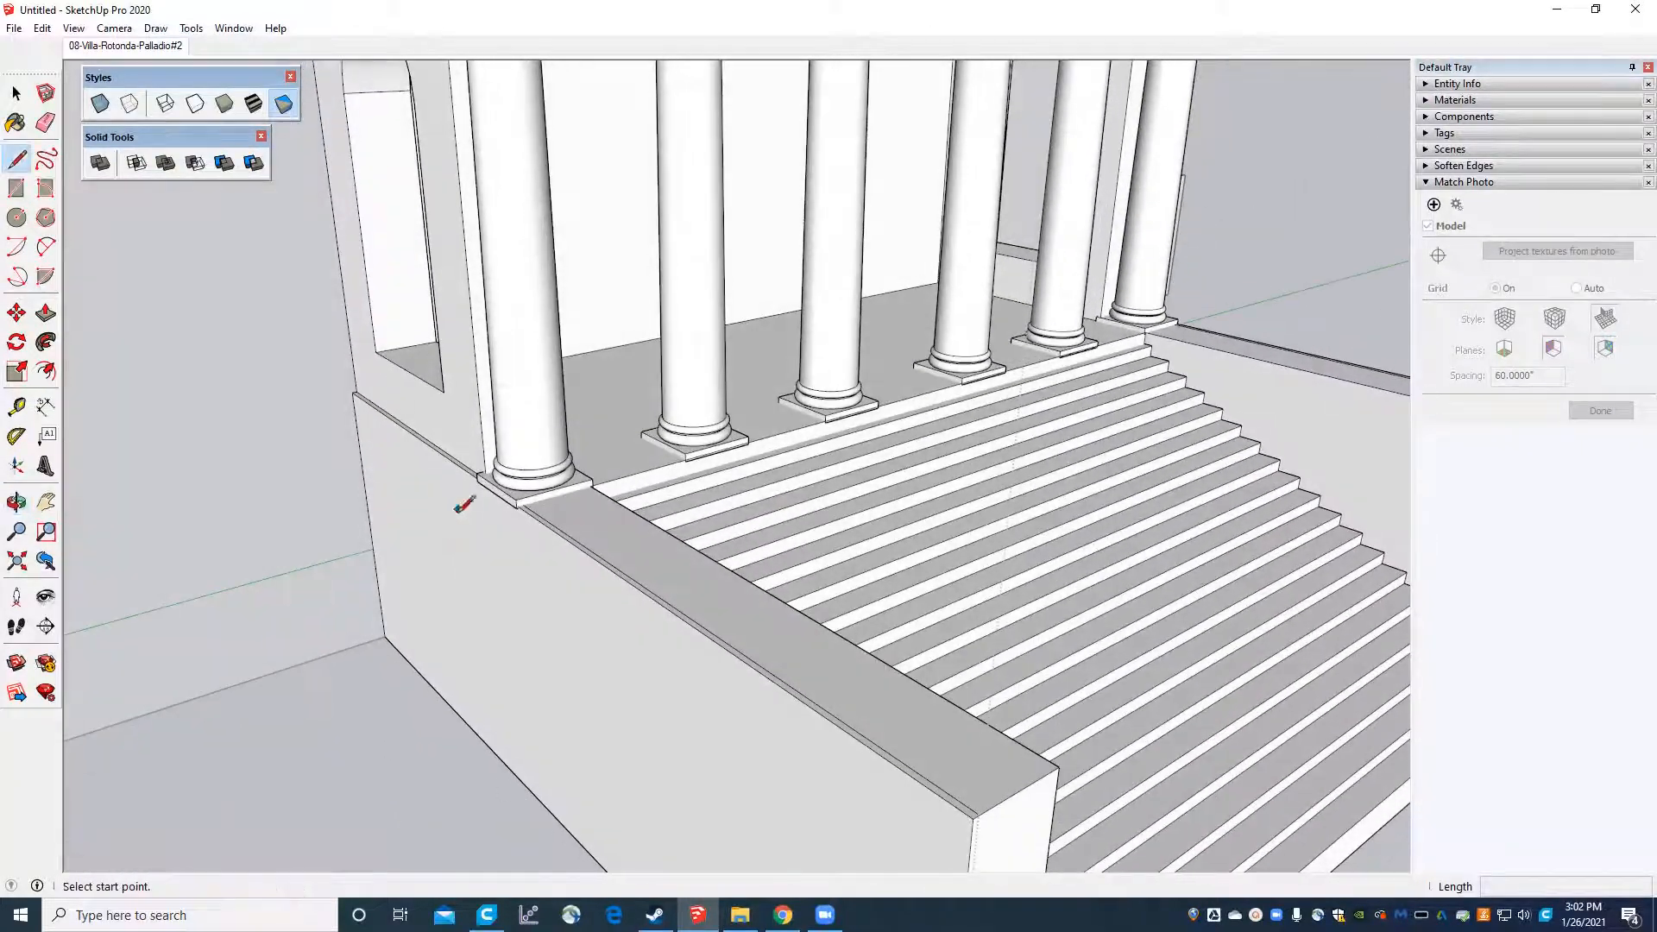
pyautogui.scroll(-2, 474, 470)
pyautogui.scroll(5, 444, 351)
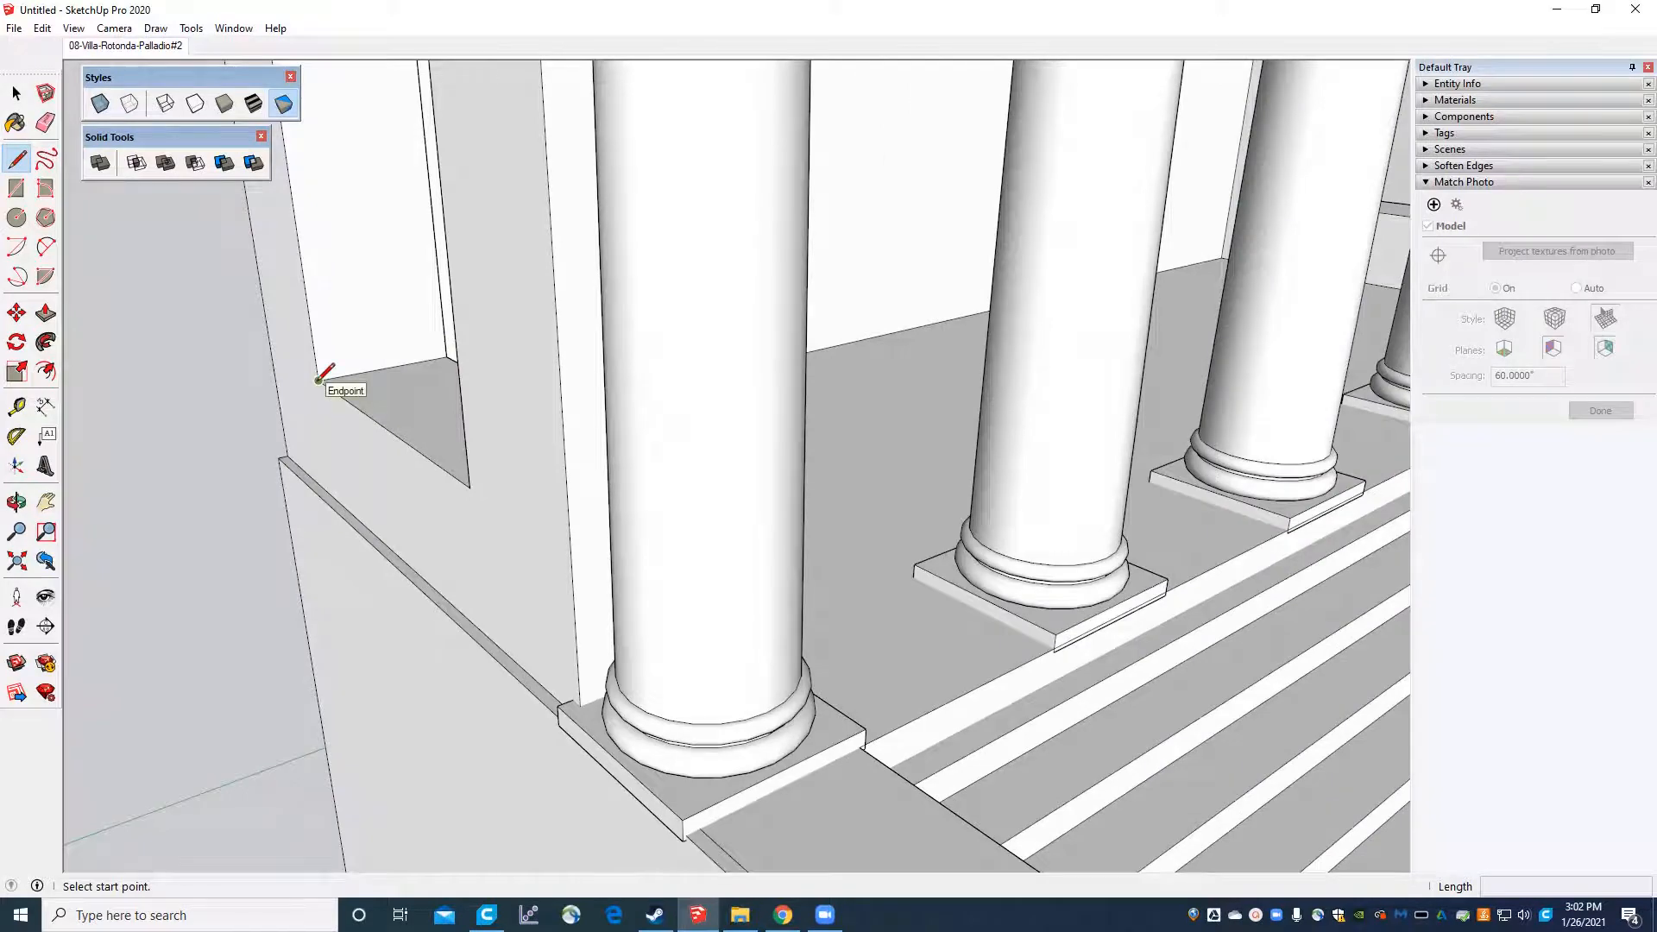
pyautogui.scroll(-3, 320, 380)
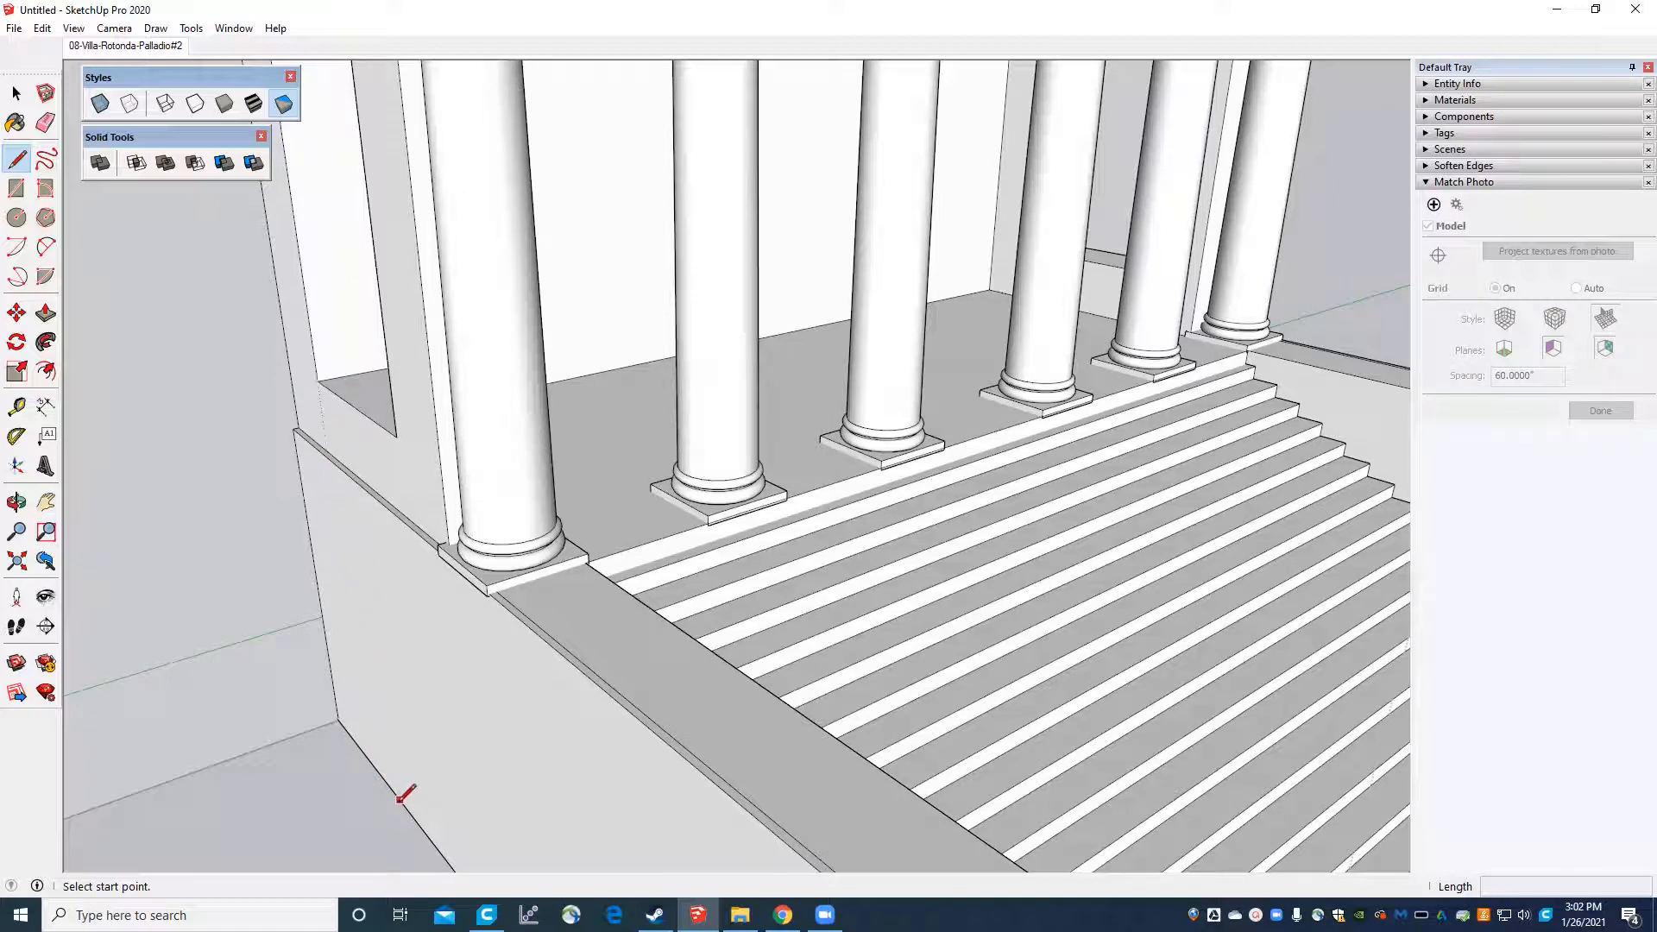
pyautogui.click(367, 756)
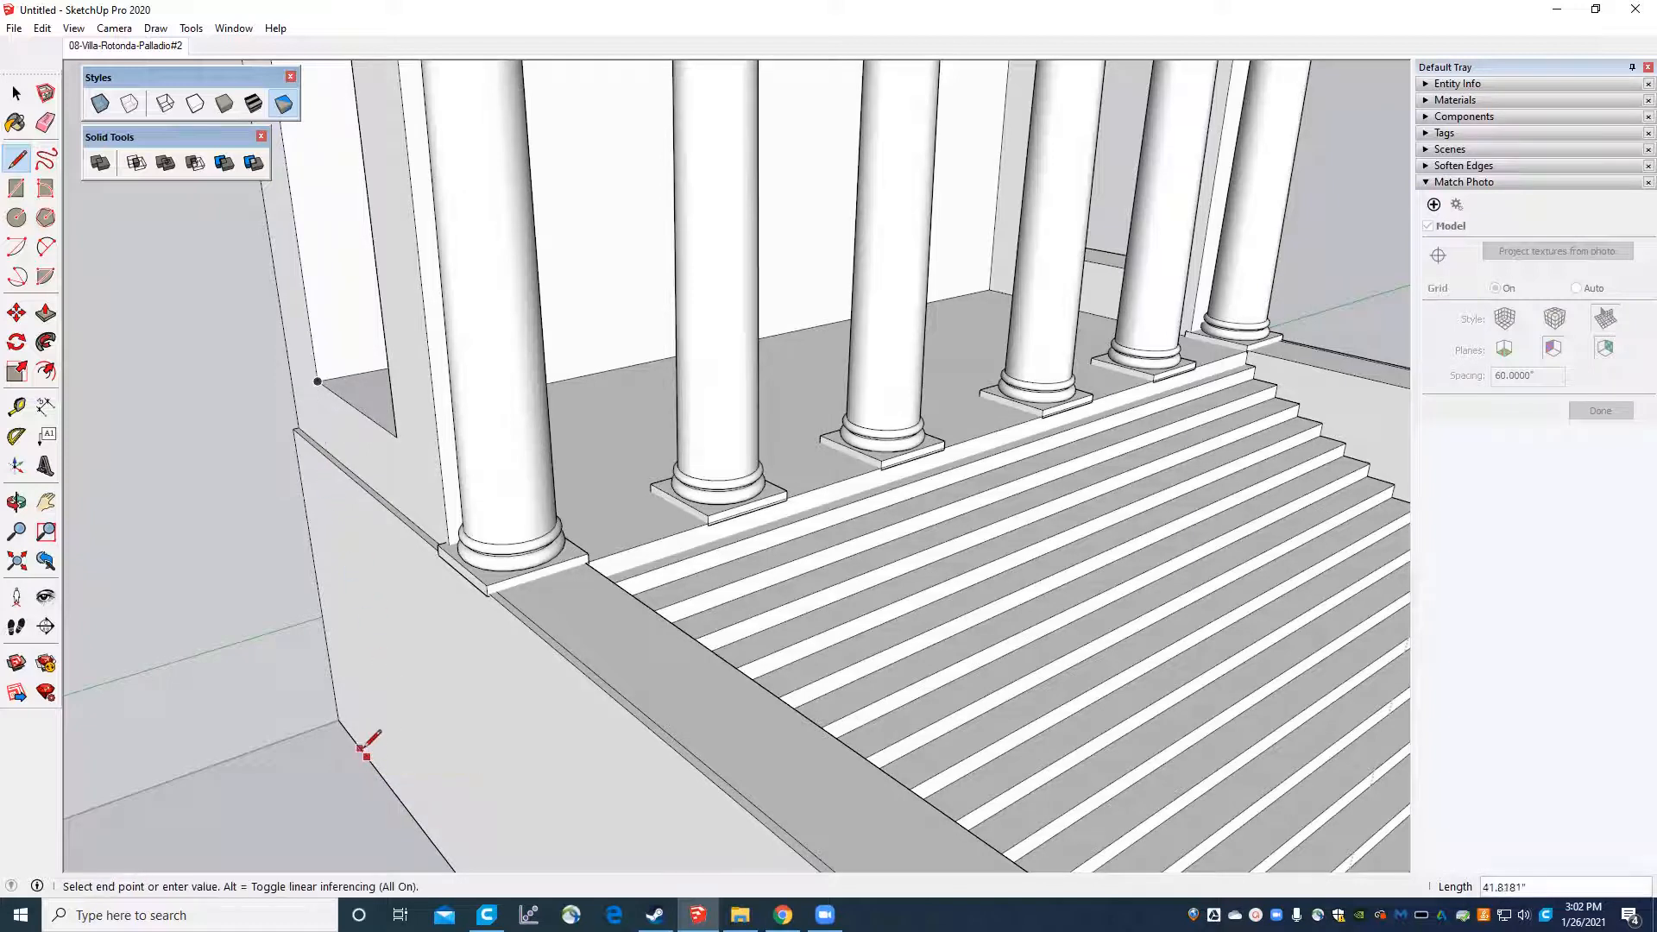
pyautogui.click(331, 520)
pyautogui.moveTo(331, 520); pyautogui.dragTo(748, 498, button='middle')
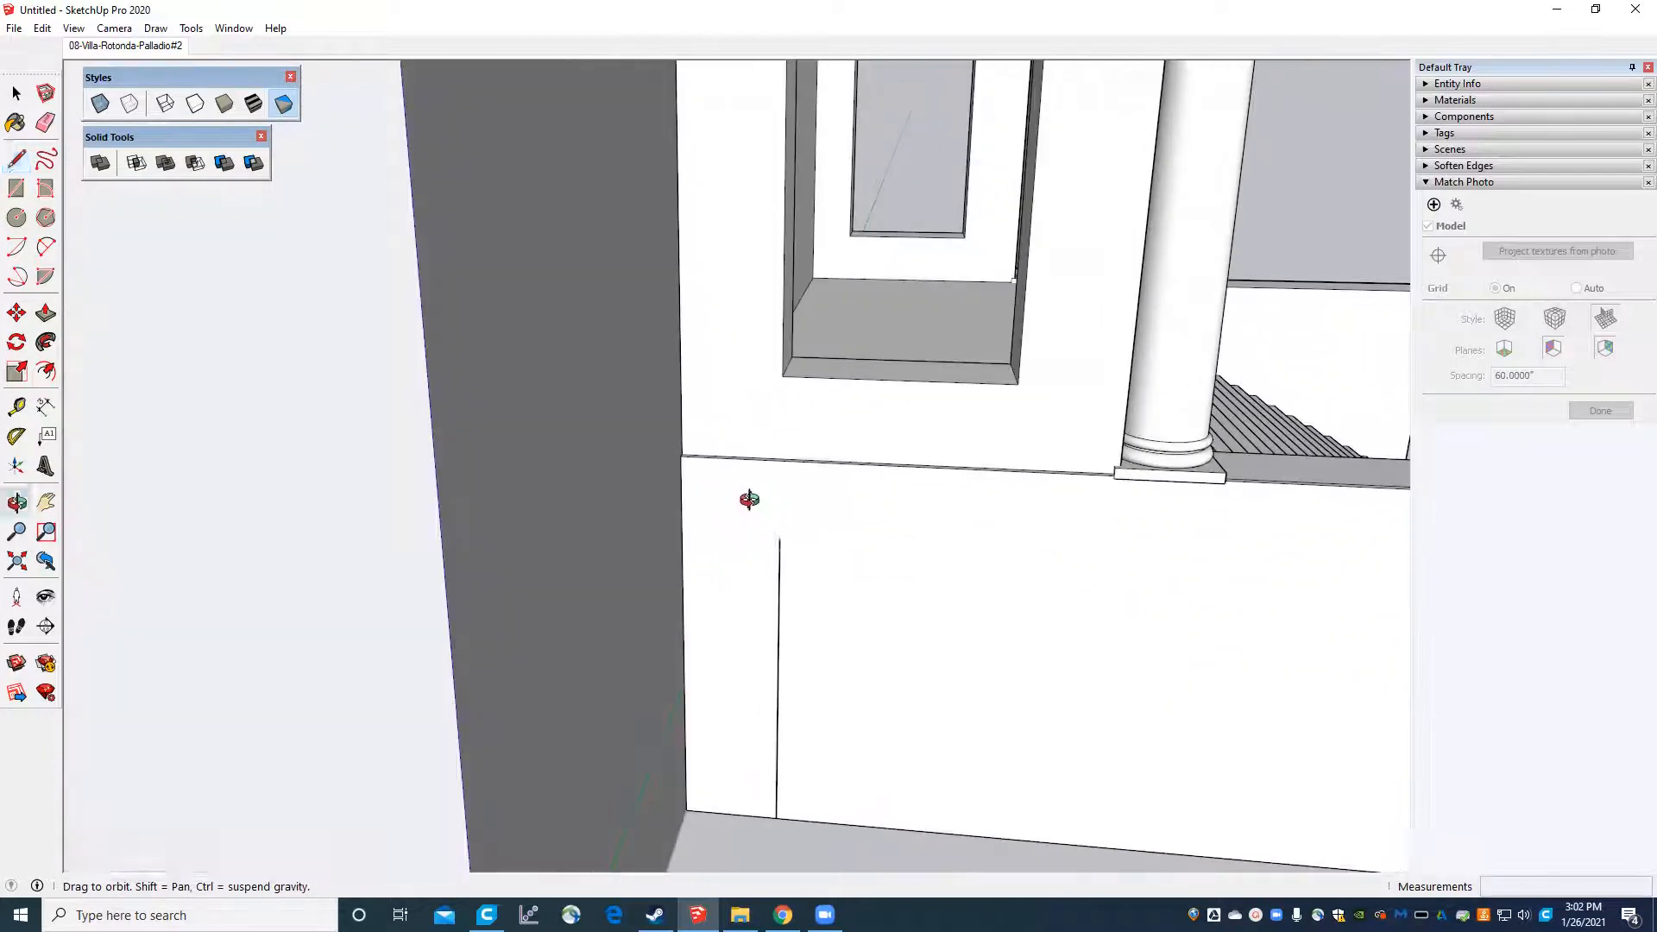
pyautogui.press('Escape')
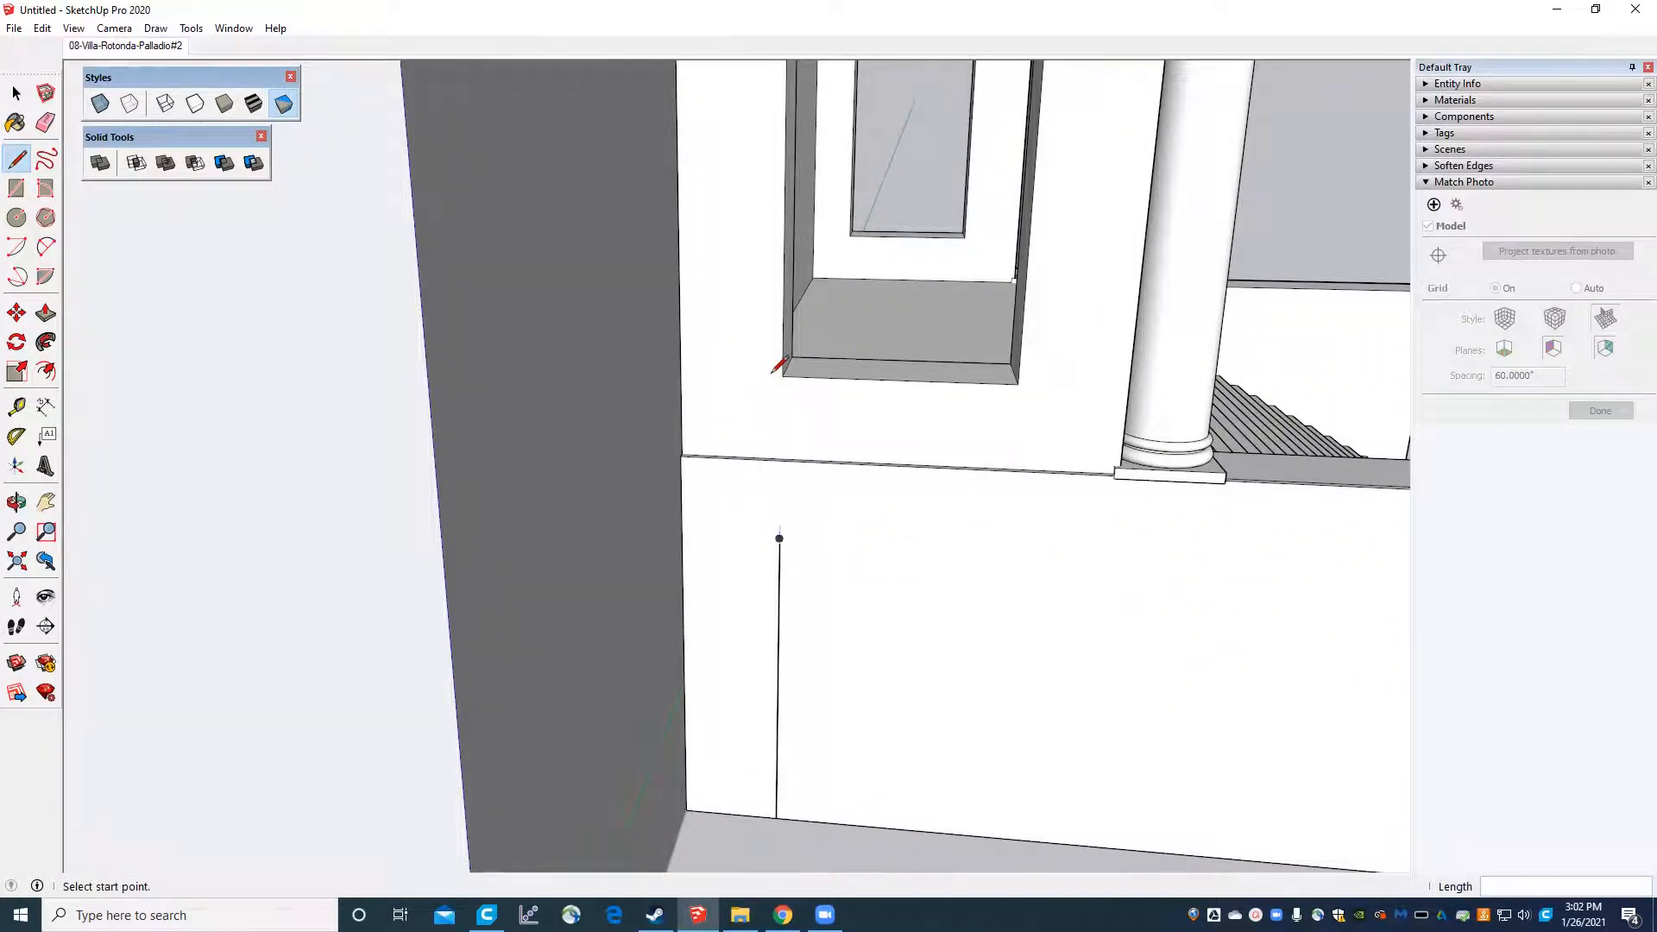
pyautogui.moveTo(776, 359); pyautogui.dragTo(863, 524, button='middle')
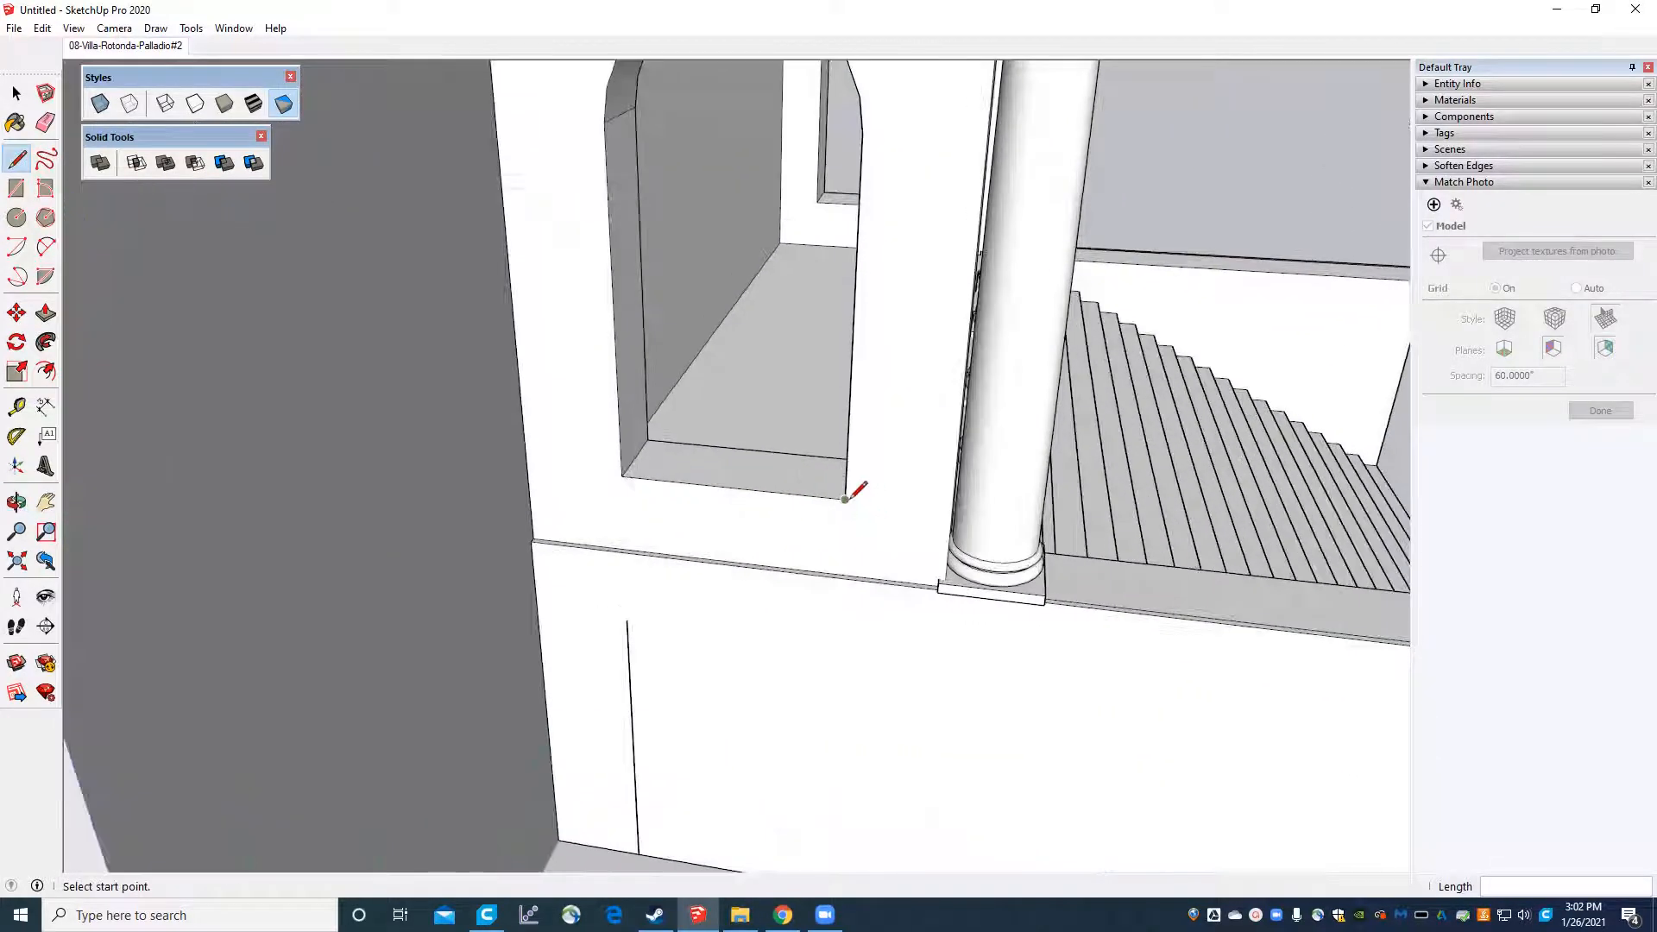
# Draw a second vertical line up the portico's base wall from its bottom edge, aligned with the far edge of the arched opening above.
pyautogui.scroll(-3, 845, 498)
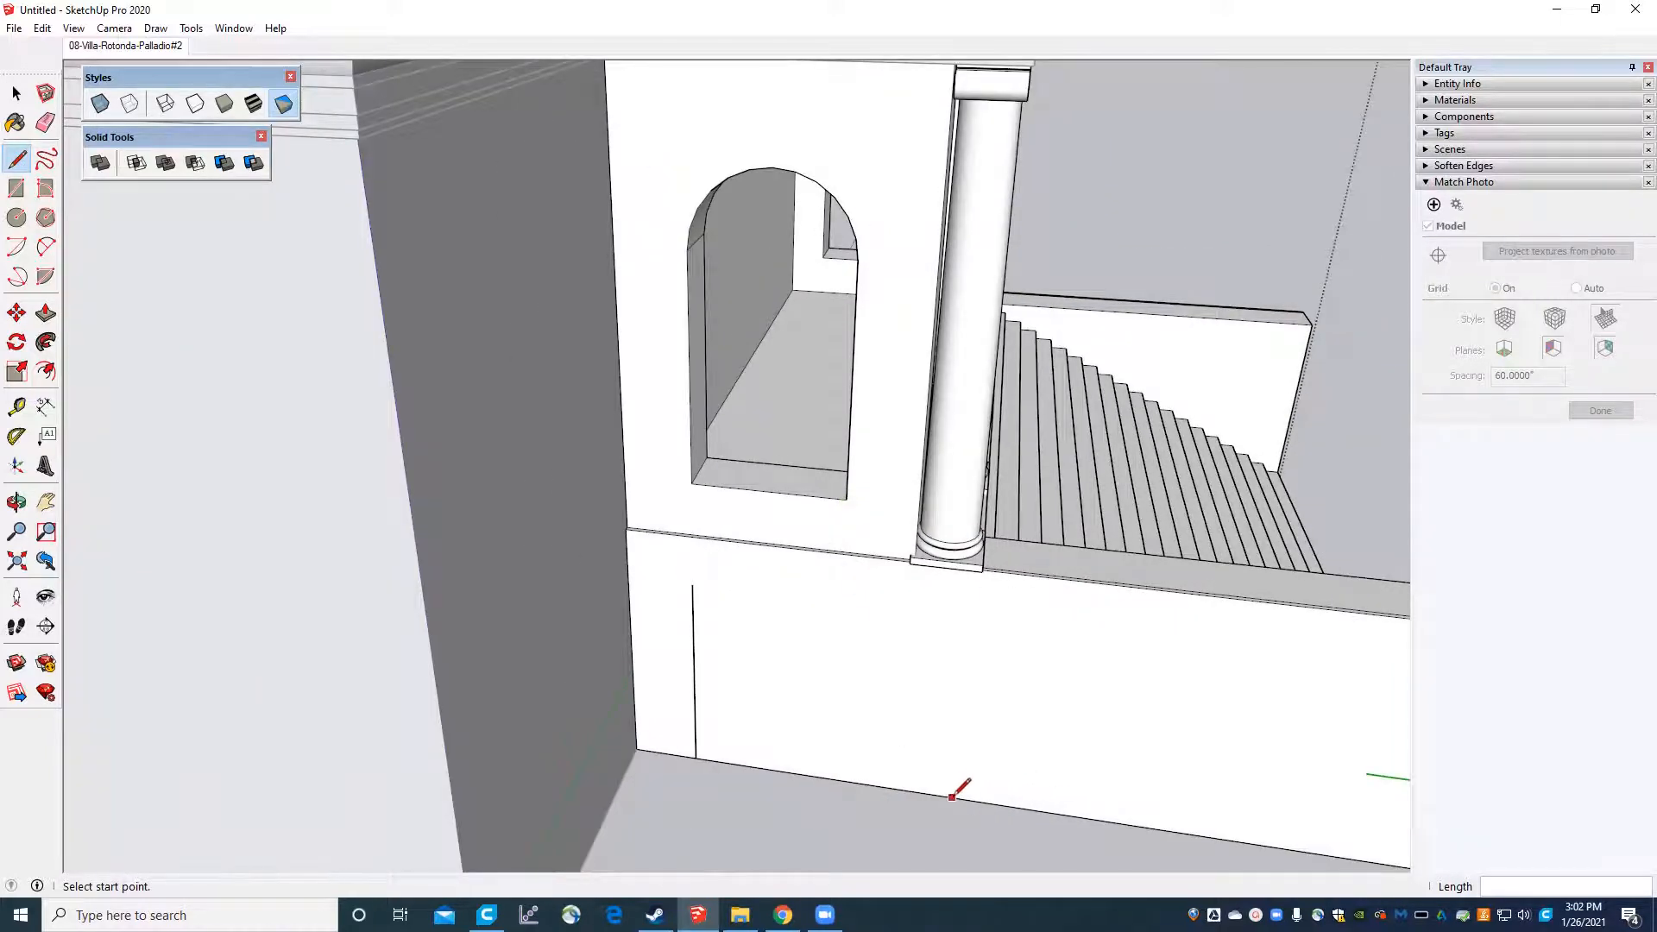
pyautogui.click(831, 779)
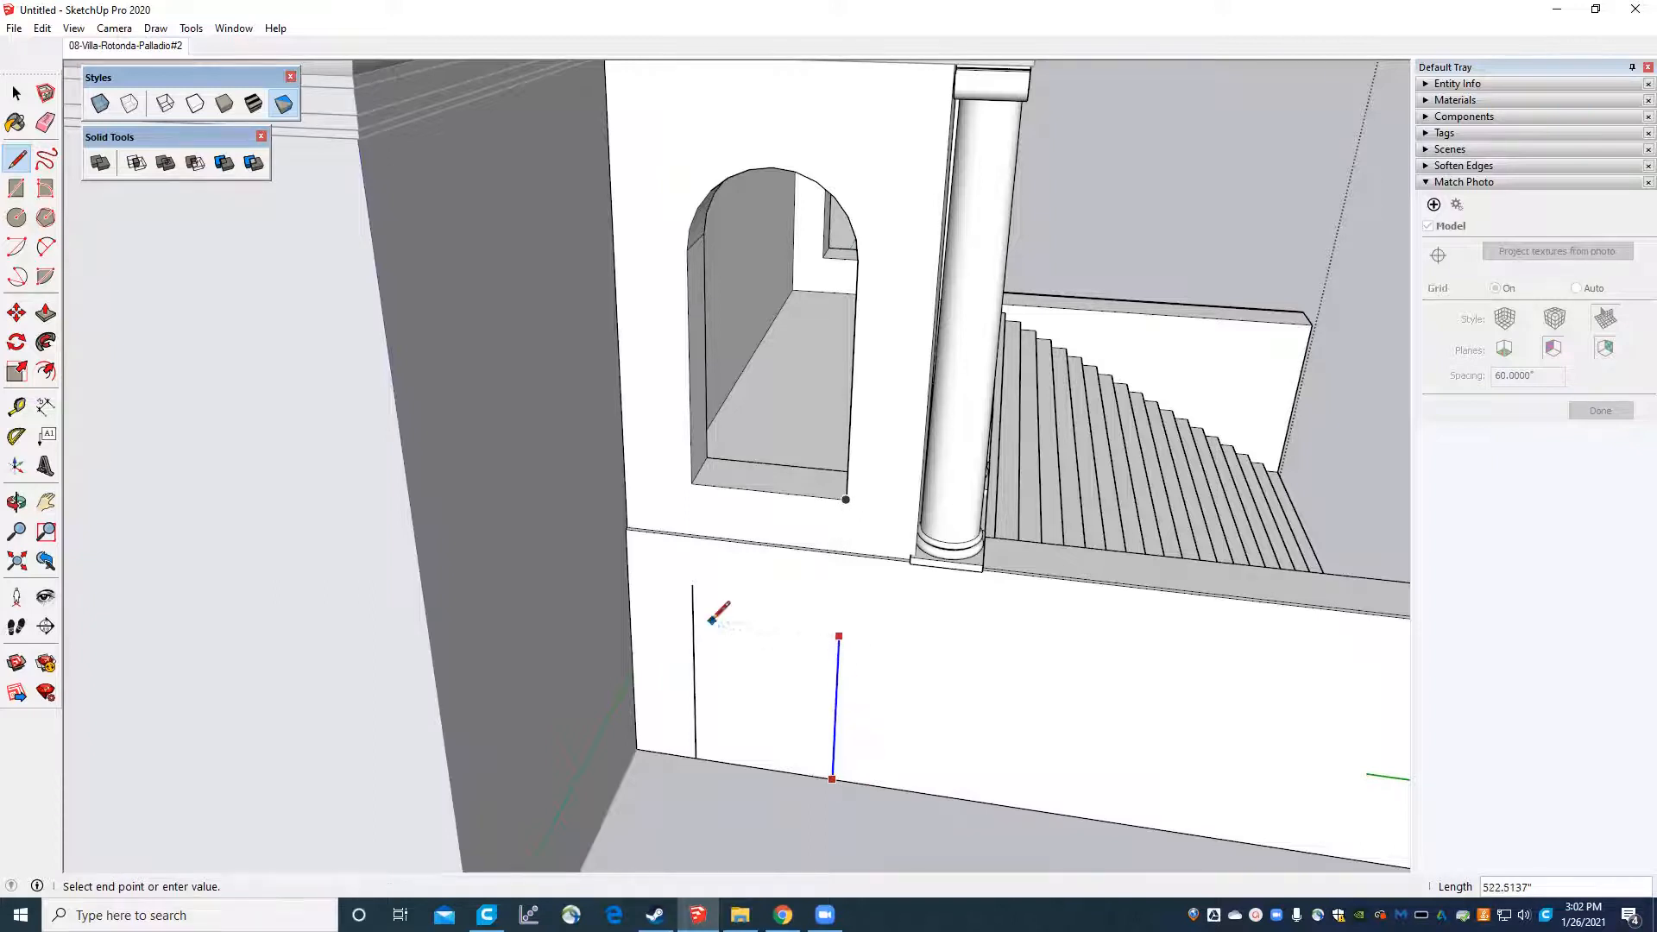
pyautogui.click(840, 601)
pyautogui.press('Escape')
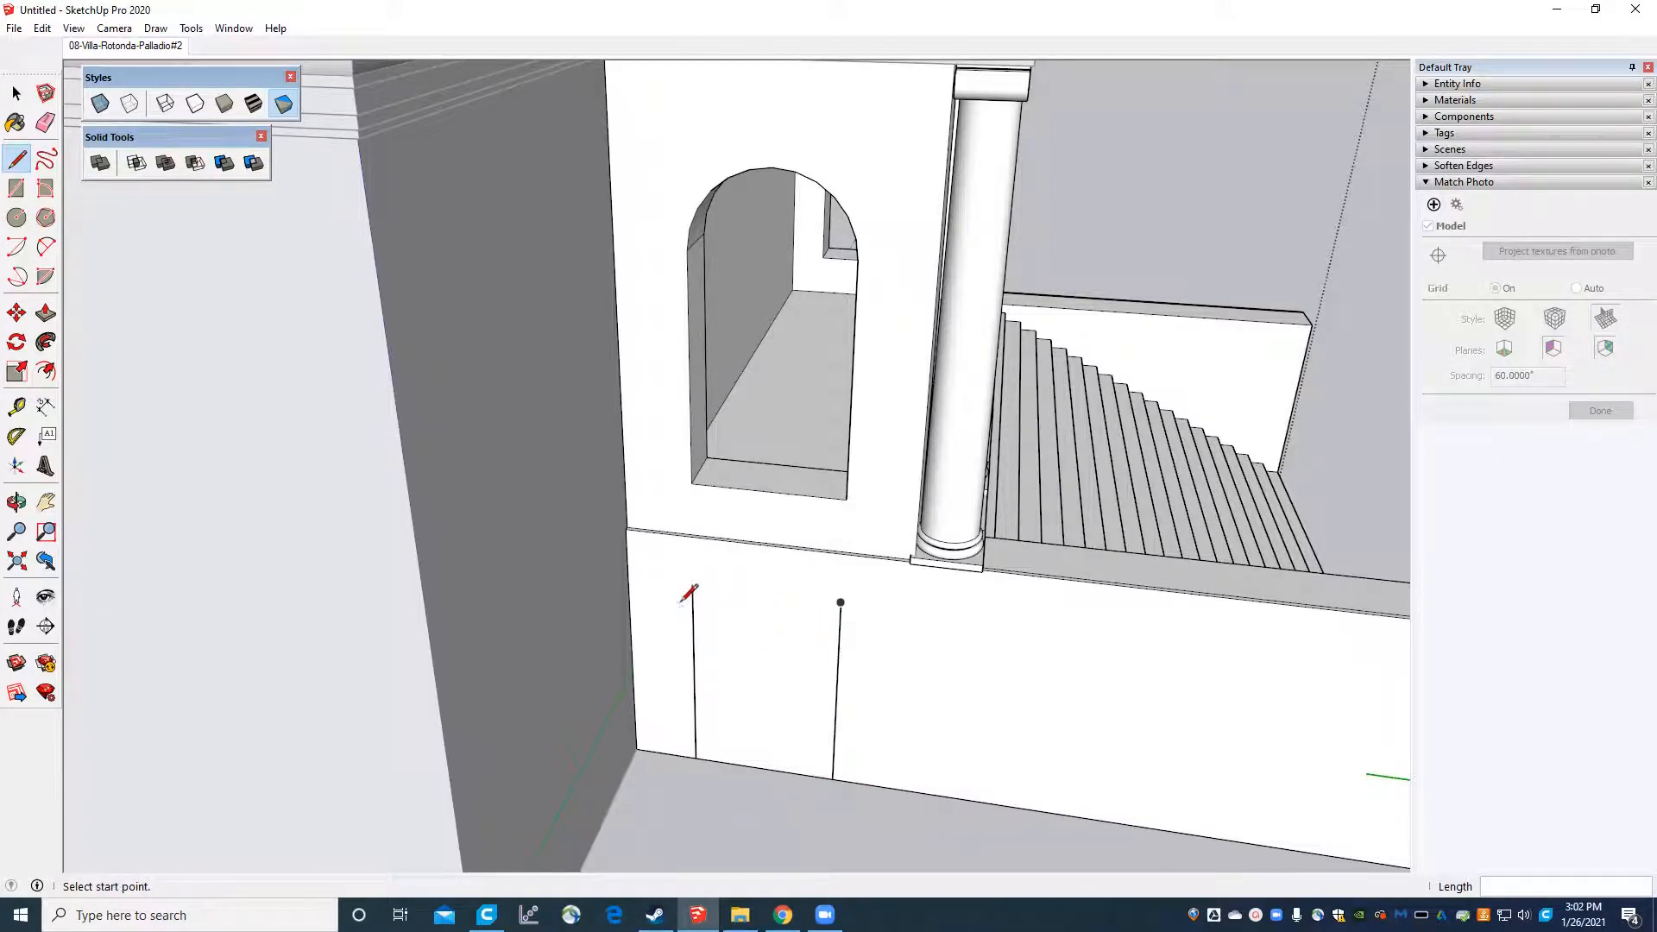
# Close the side portico component and bring its base wall with the two vertical lines into view.
pyautogui.click(159, 50)
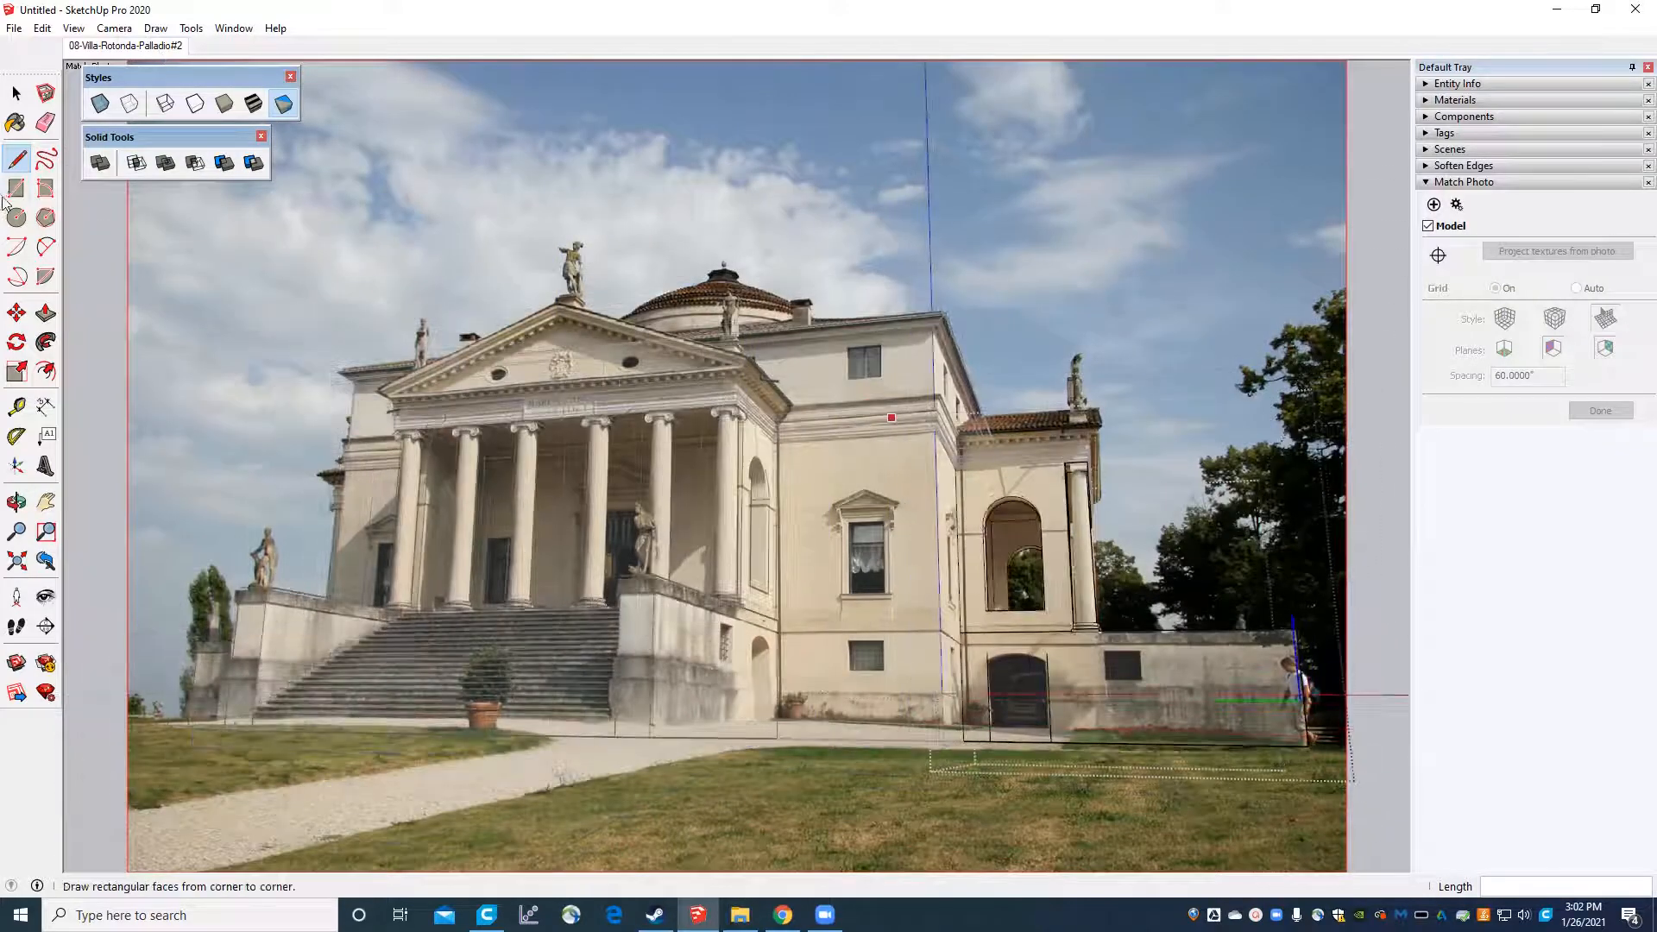
pyautogui.click(46, 246)
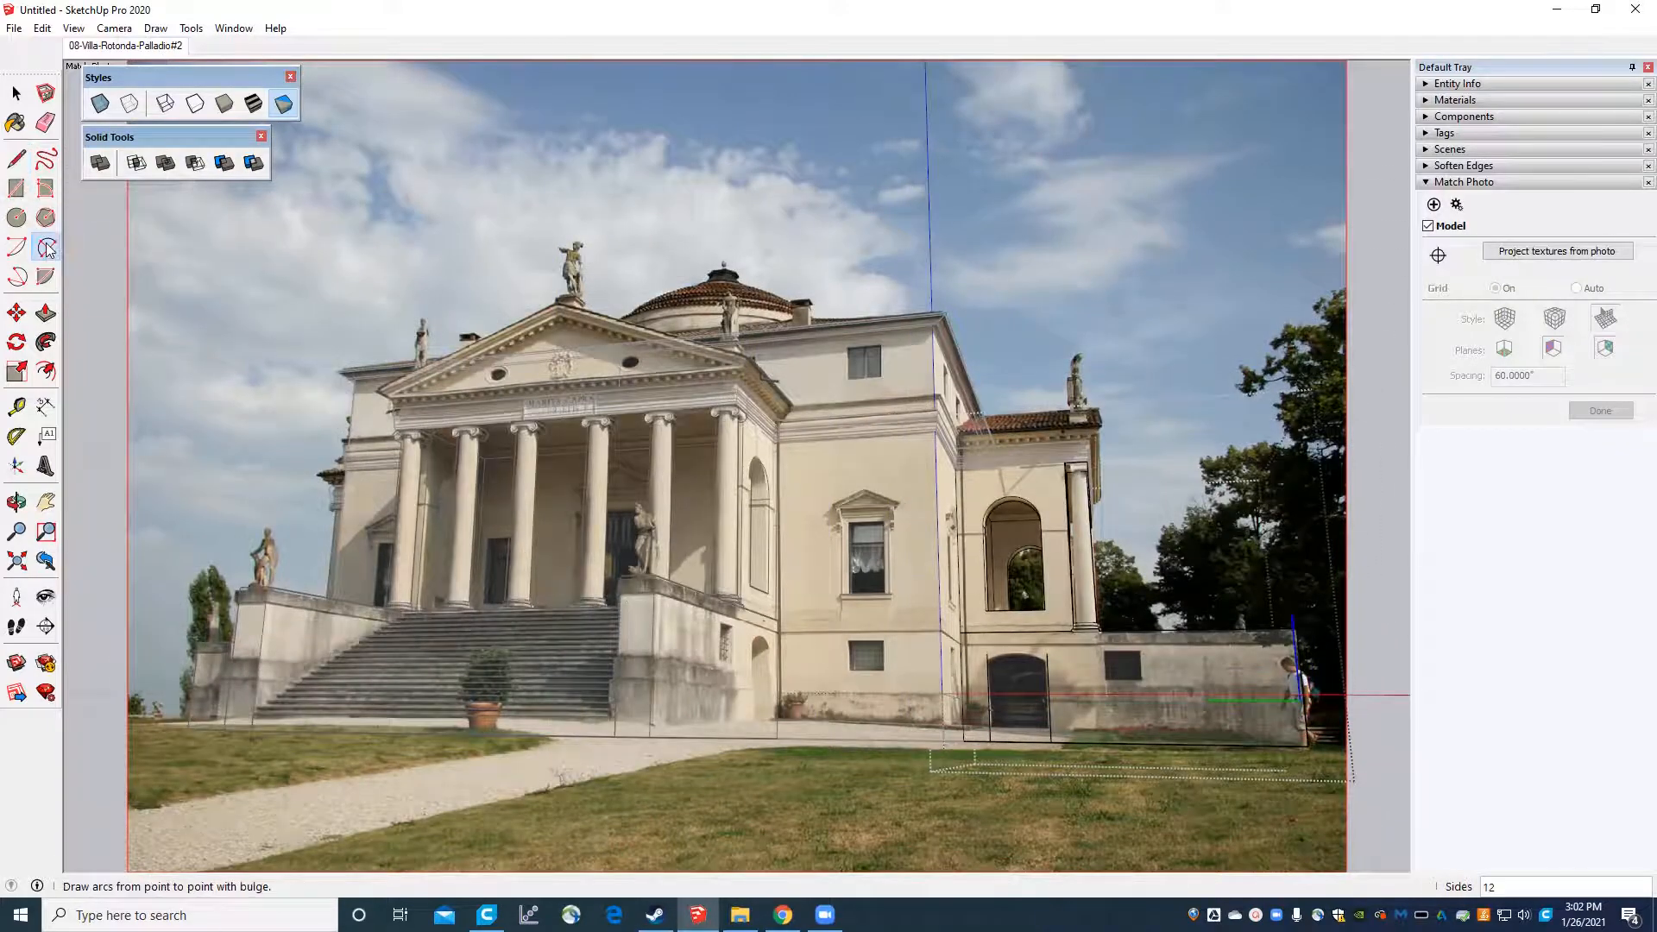
pyautogui.scroll(2, 1169, 735)
pyautogui.scroll(2, 1156, 729)
pyautogui.scroll(-2, 760, 561)
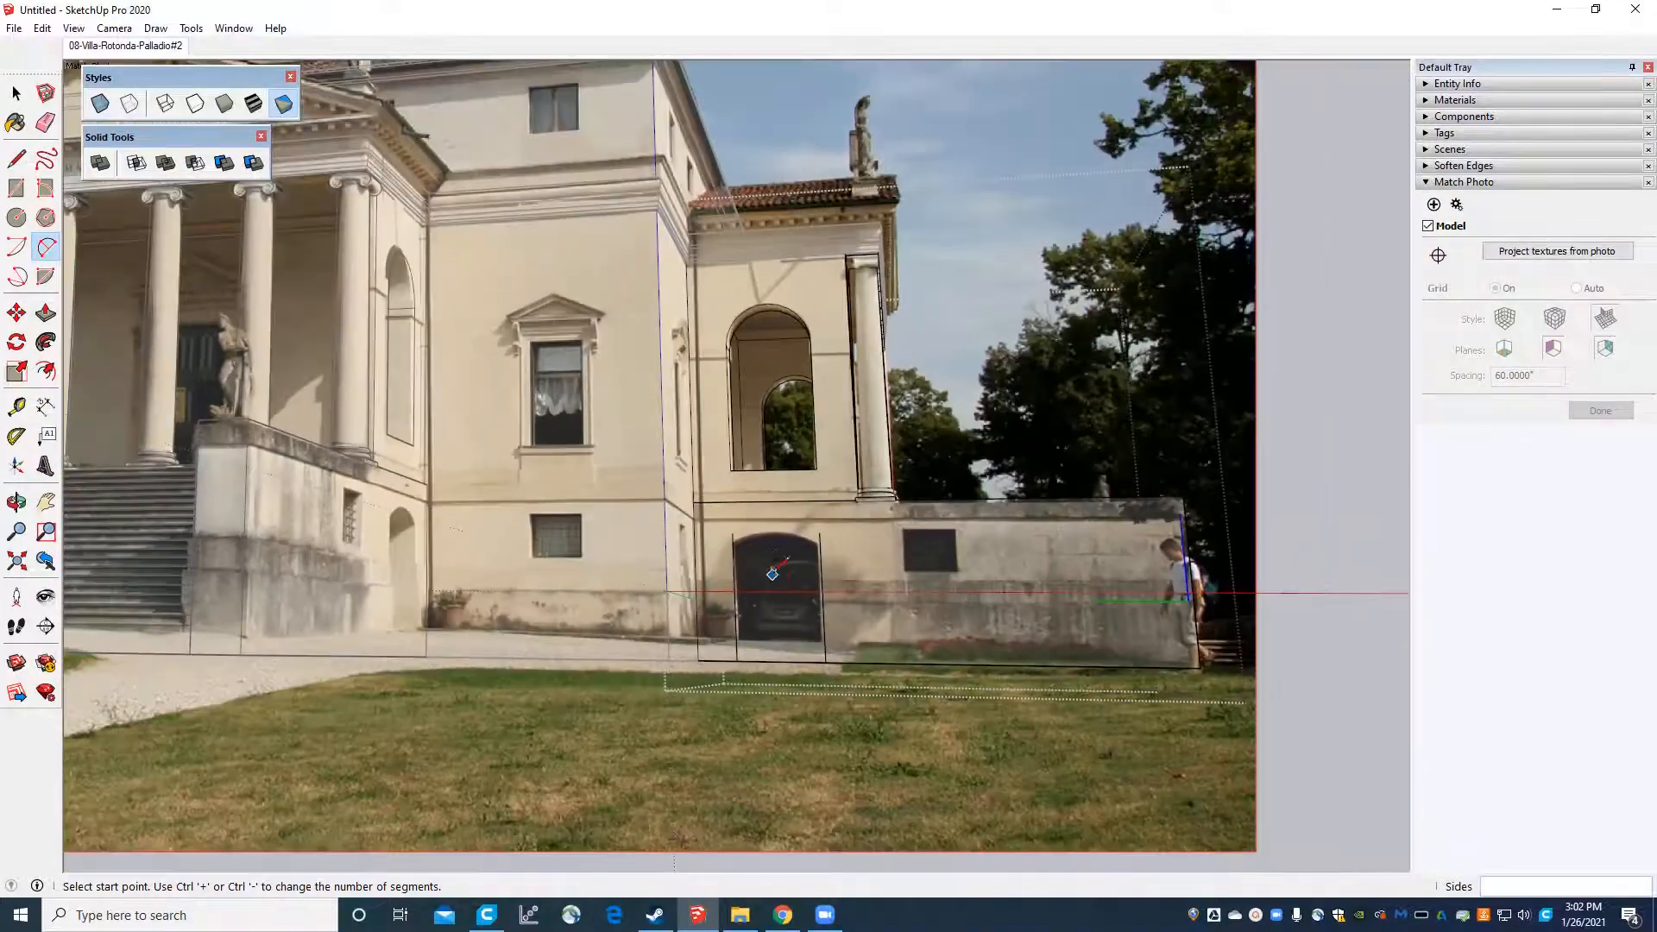
pyautogui.click(17, 93)
pyautogui.moveTo(707, 274); pyautogui.dragTo(714, 355, button='middle')
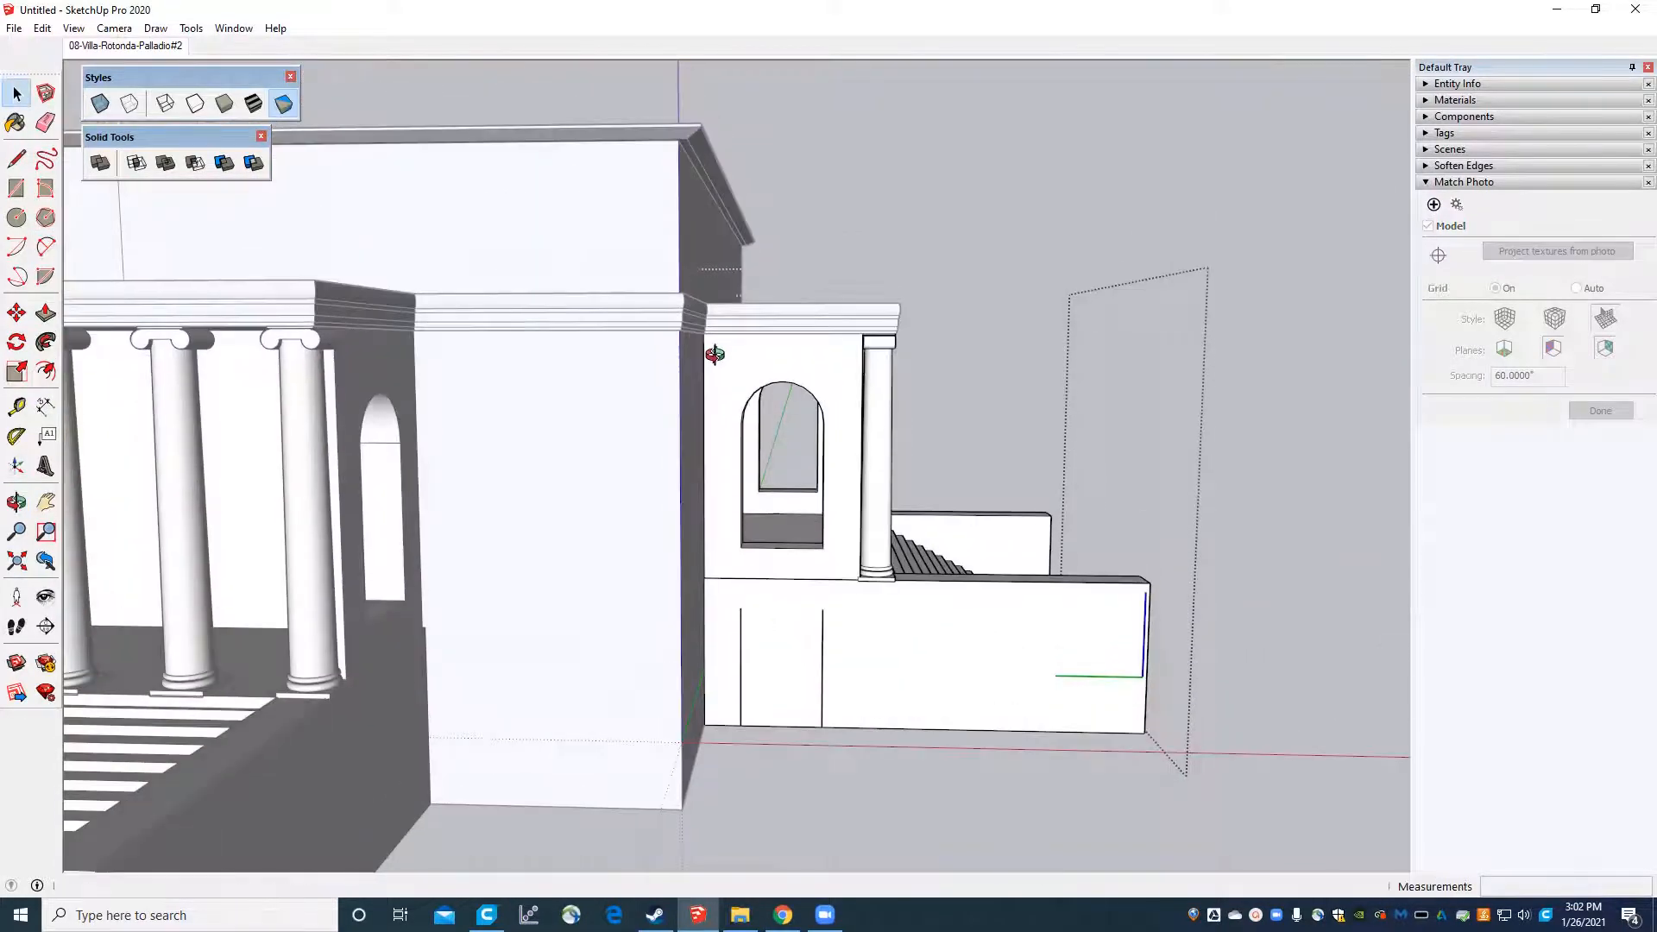
pyautogui.click(811, 206)
pyautogui.moveTo(811, 212); pyautogui.dragTo(517, 319, button='middle')
pyautogui.scroll(3, 502, 318)
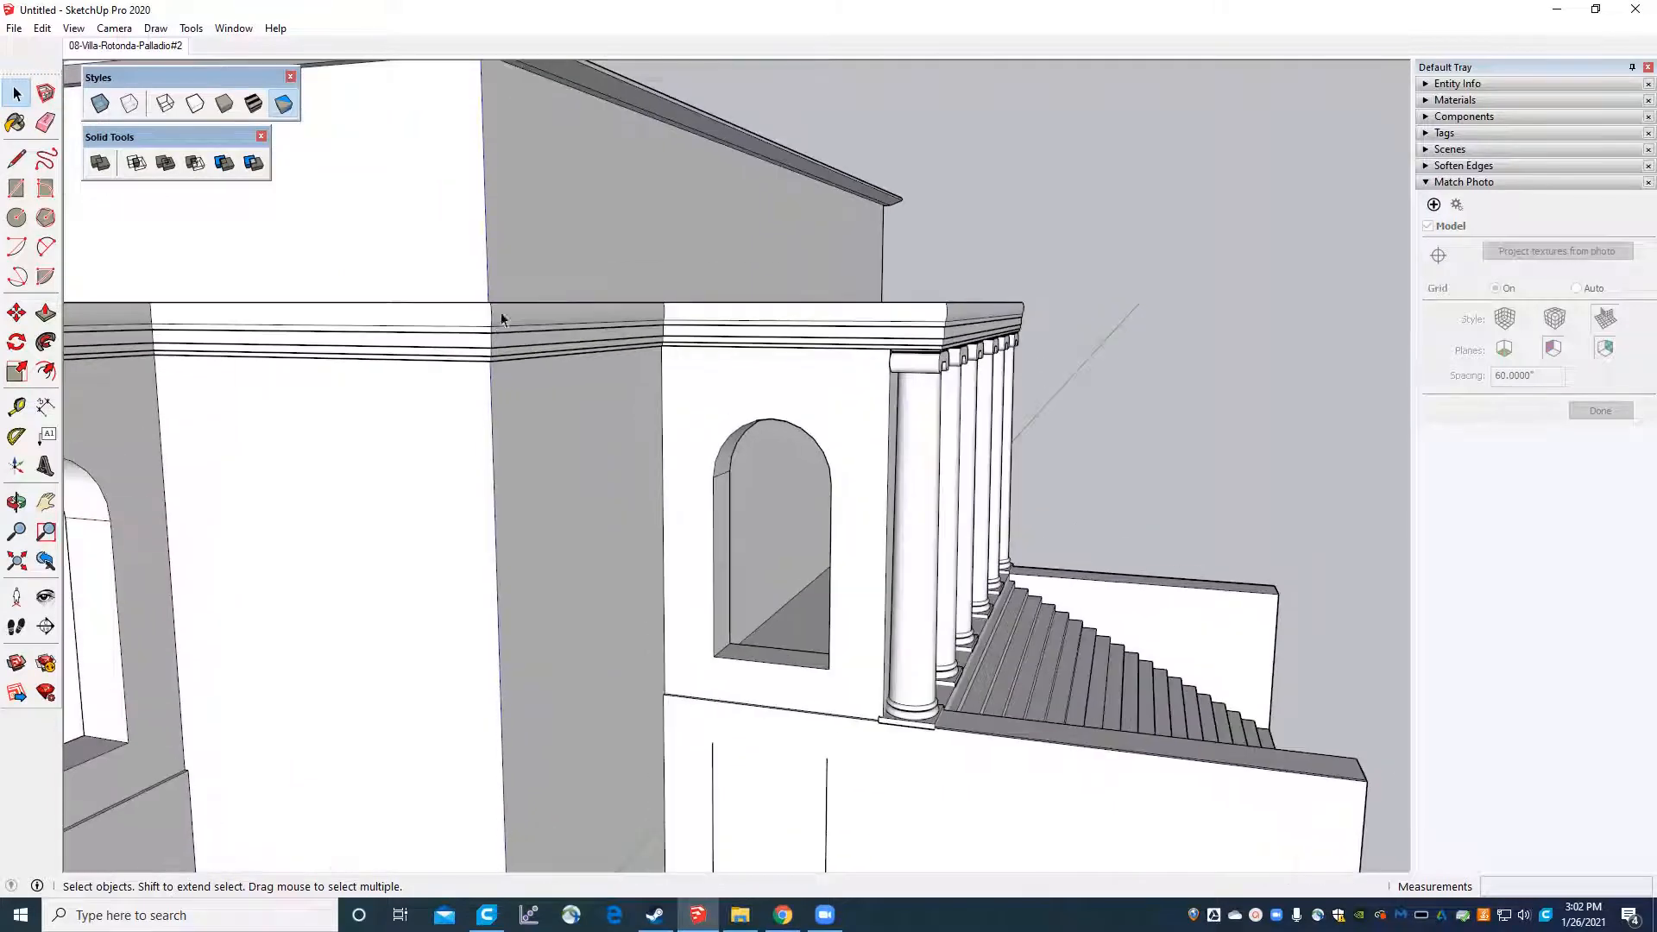
pyautogui.scroll(-4, 497, 307)
pyautogui.scroll(2, 558, 320)
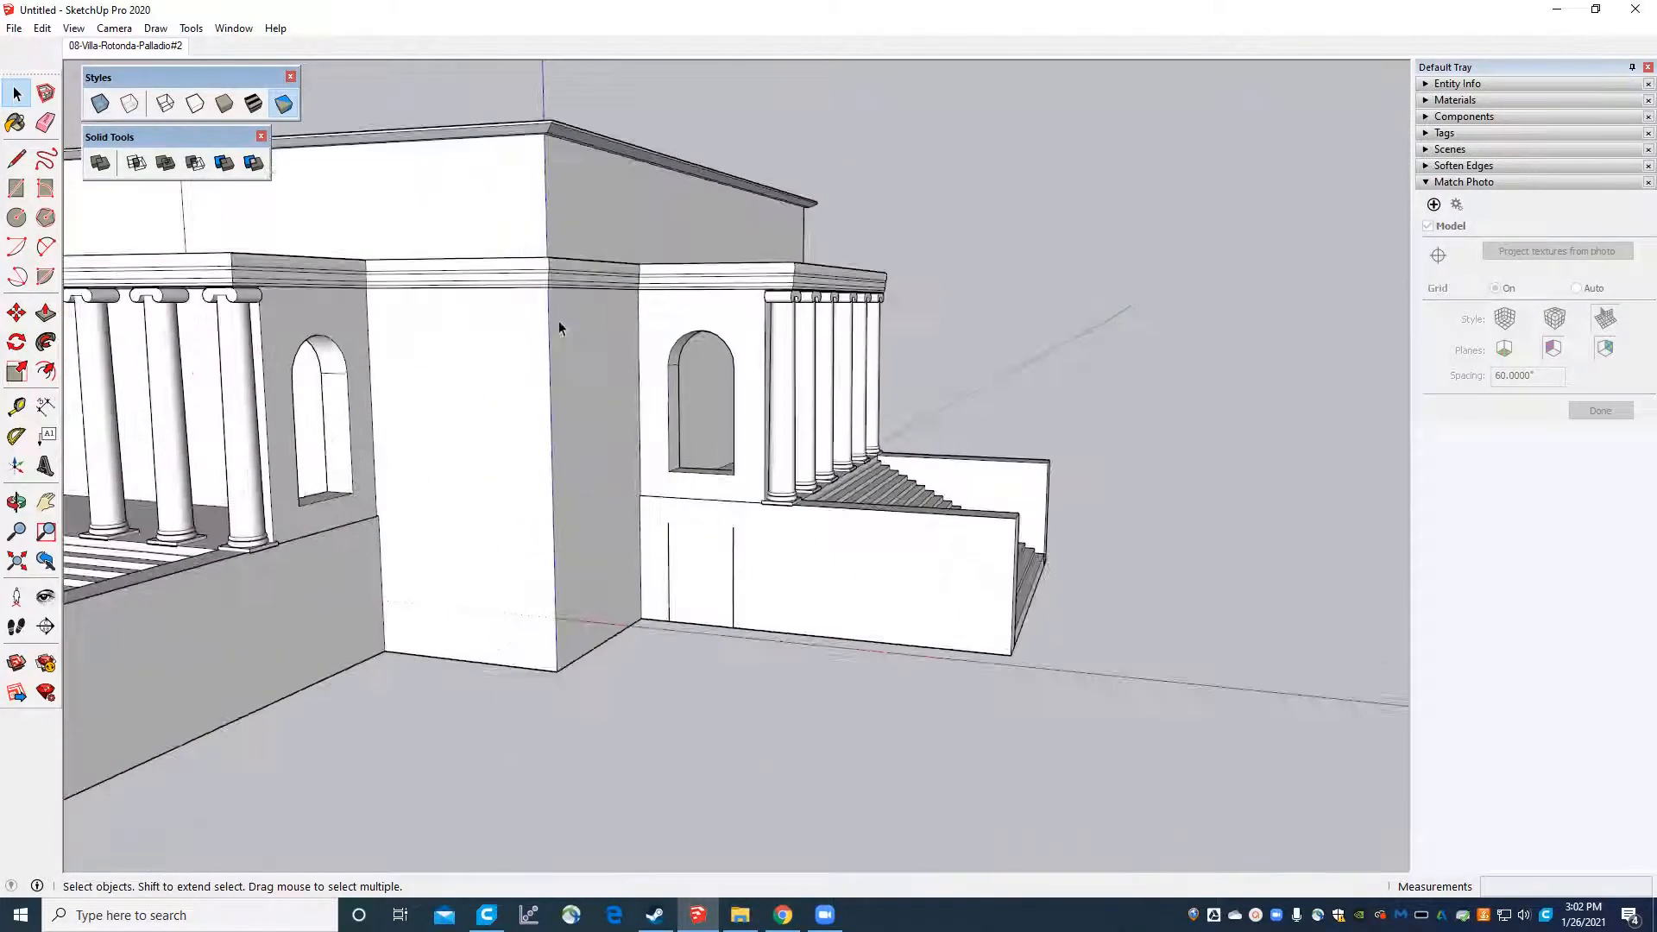
pyautogui.click(45, 247)
pyautogui.scroll(6, 814, 566)
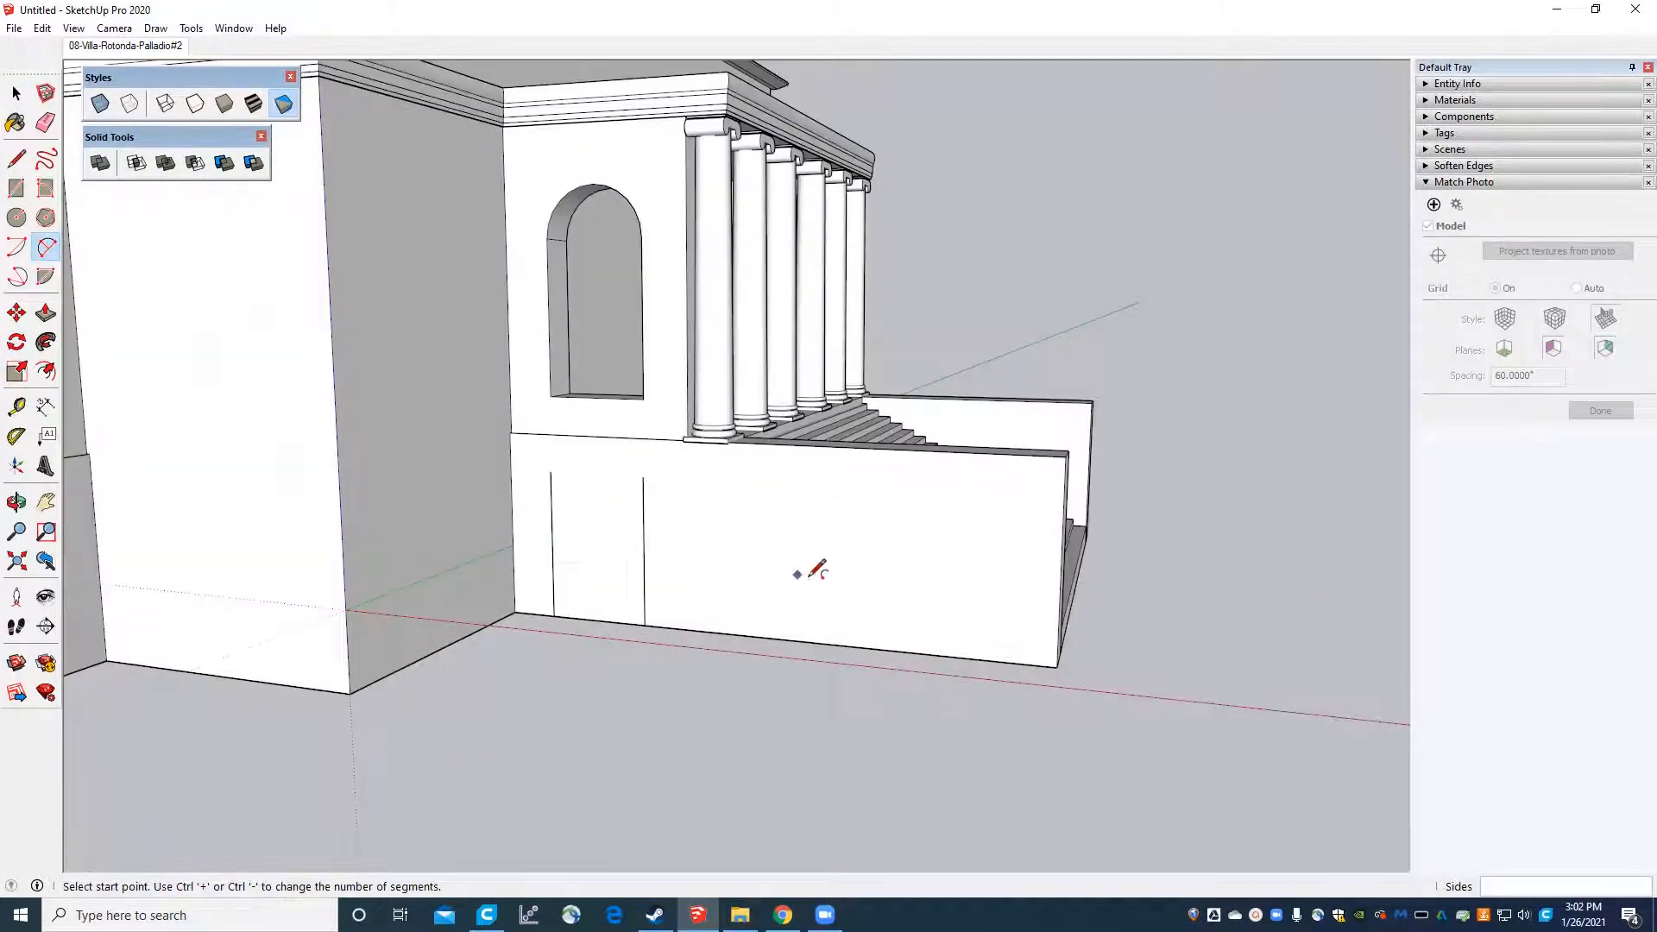
pyautogui.scroll(-2, 729, 554)
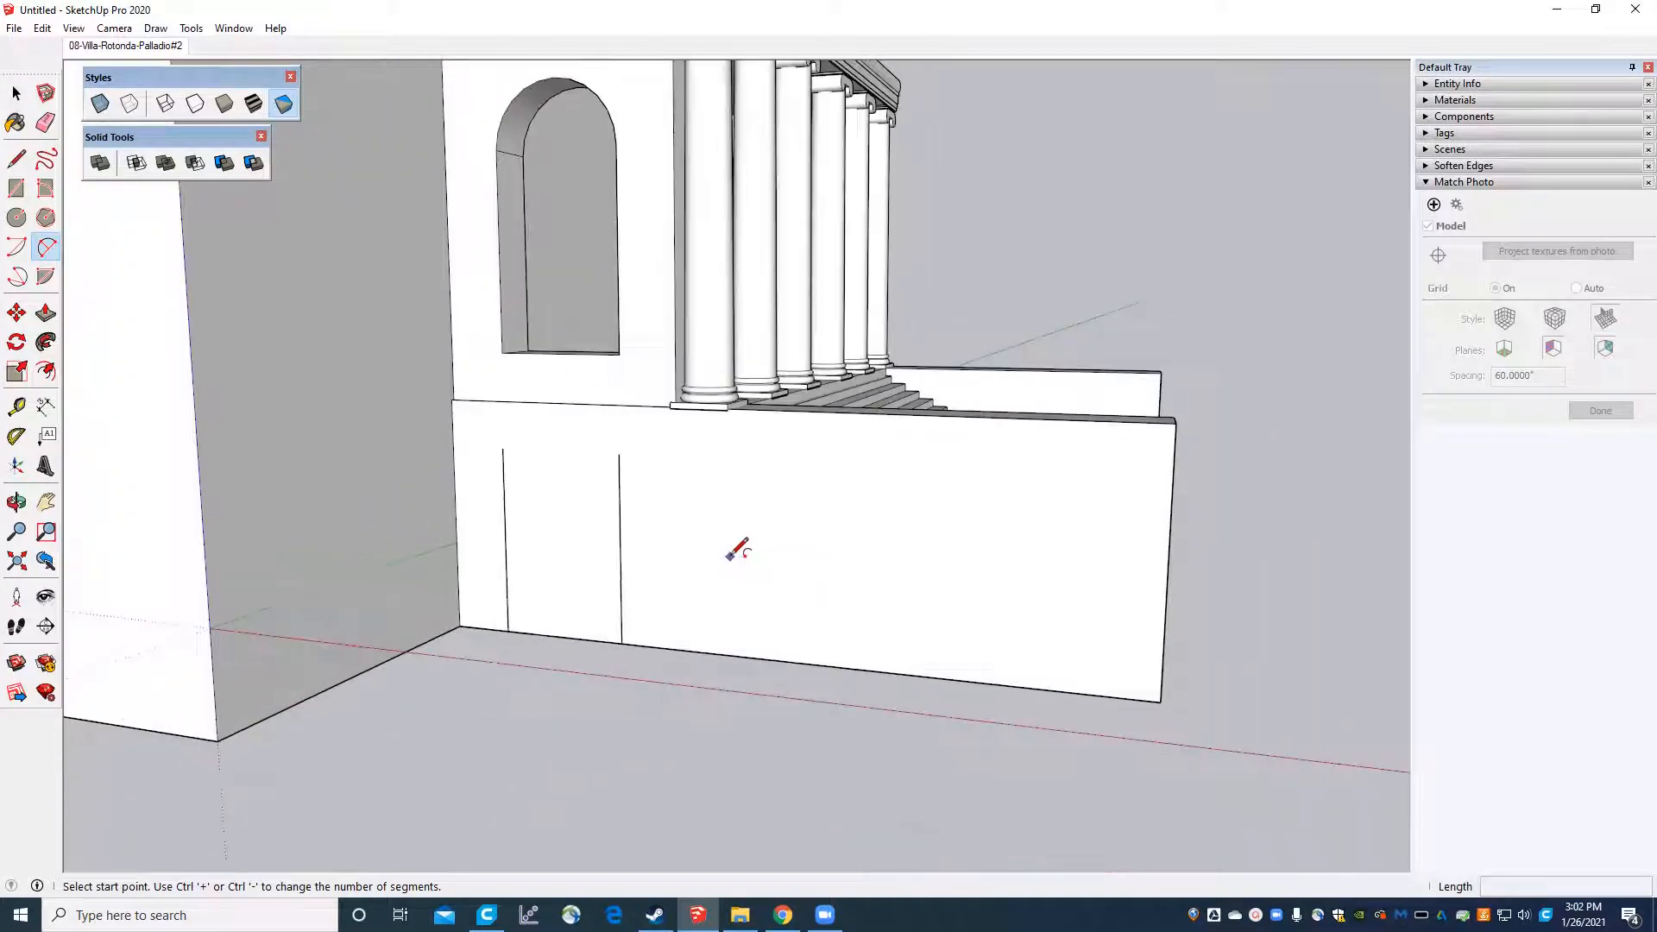
pyautogui.click(729, 557)
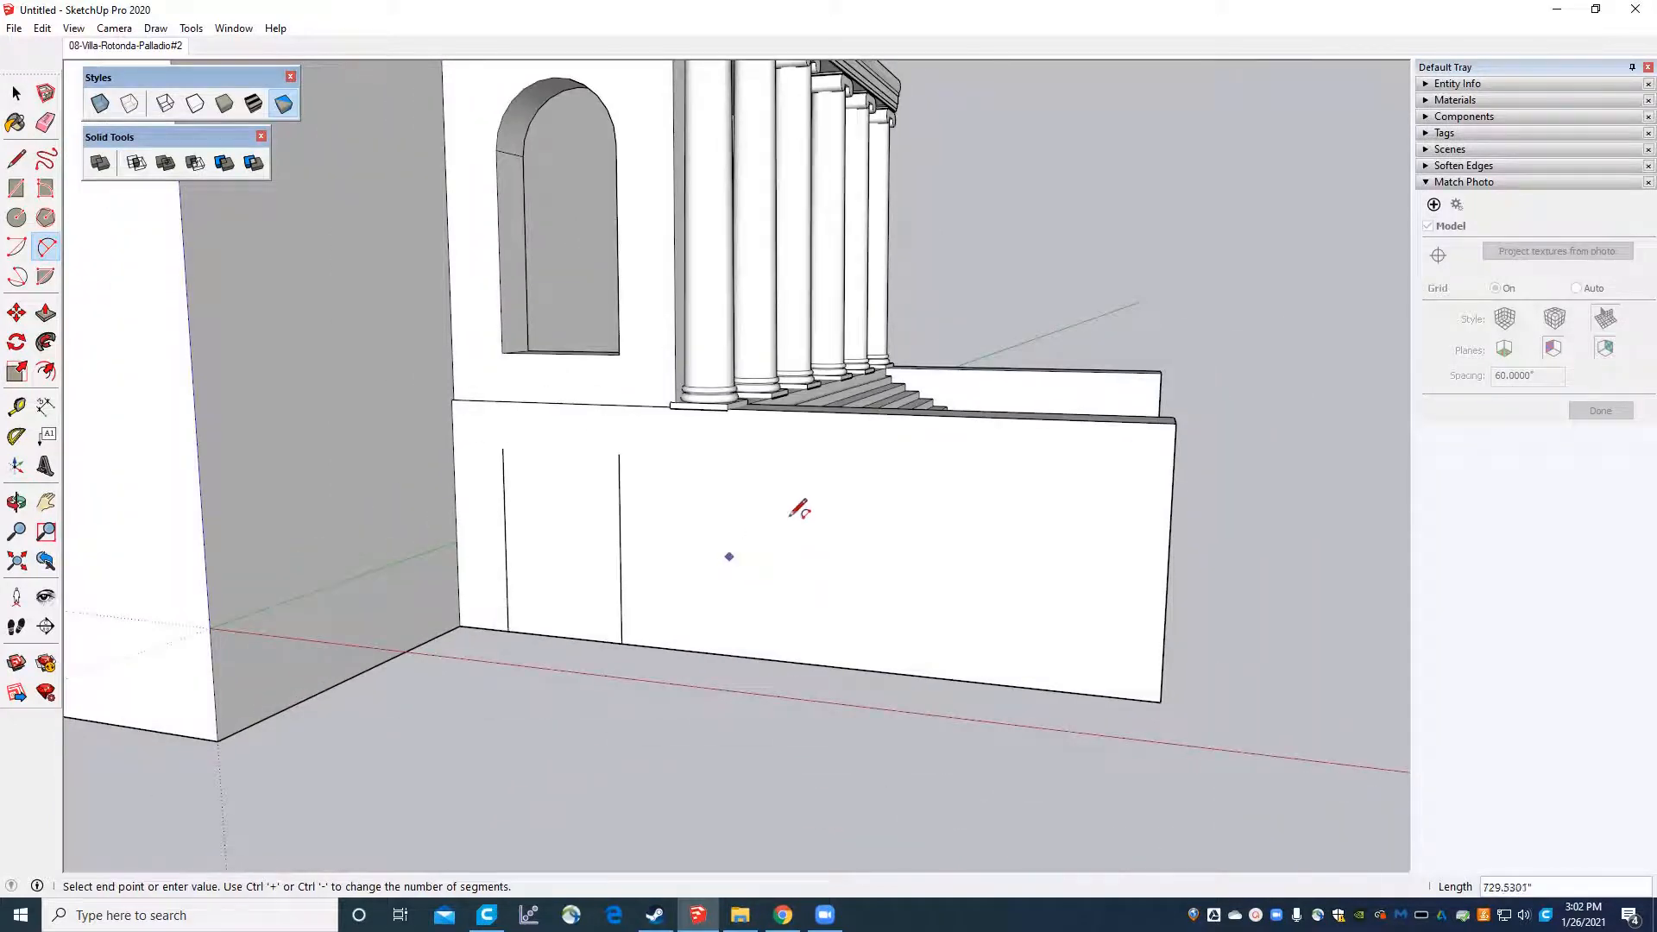
pyautogui.click(906, 569)
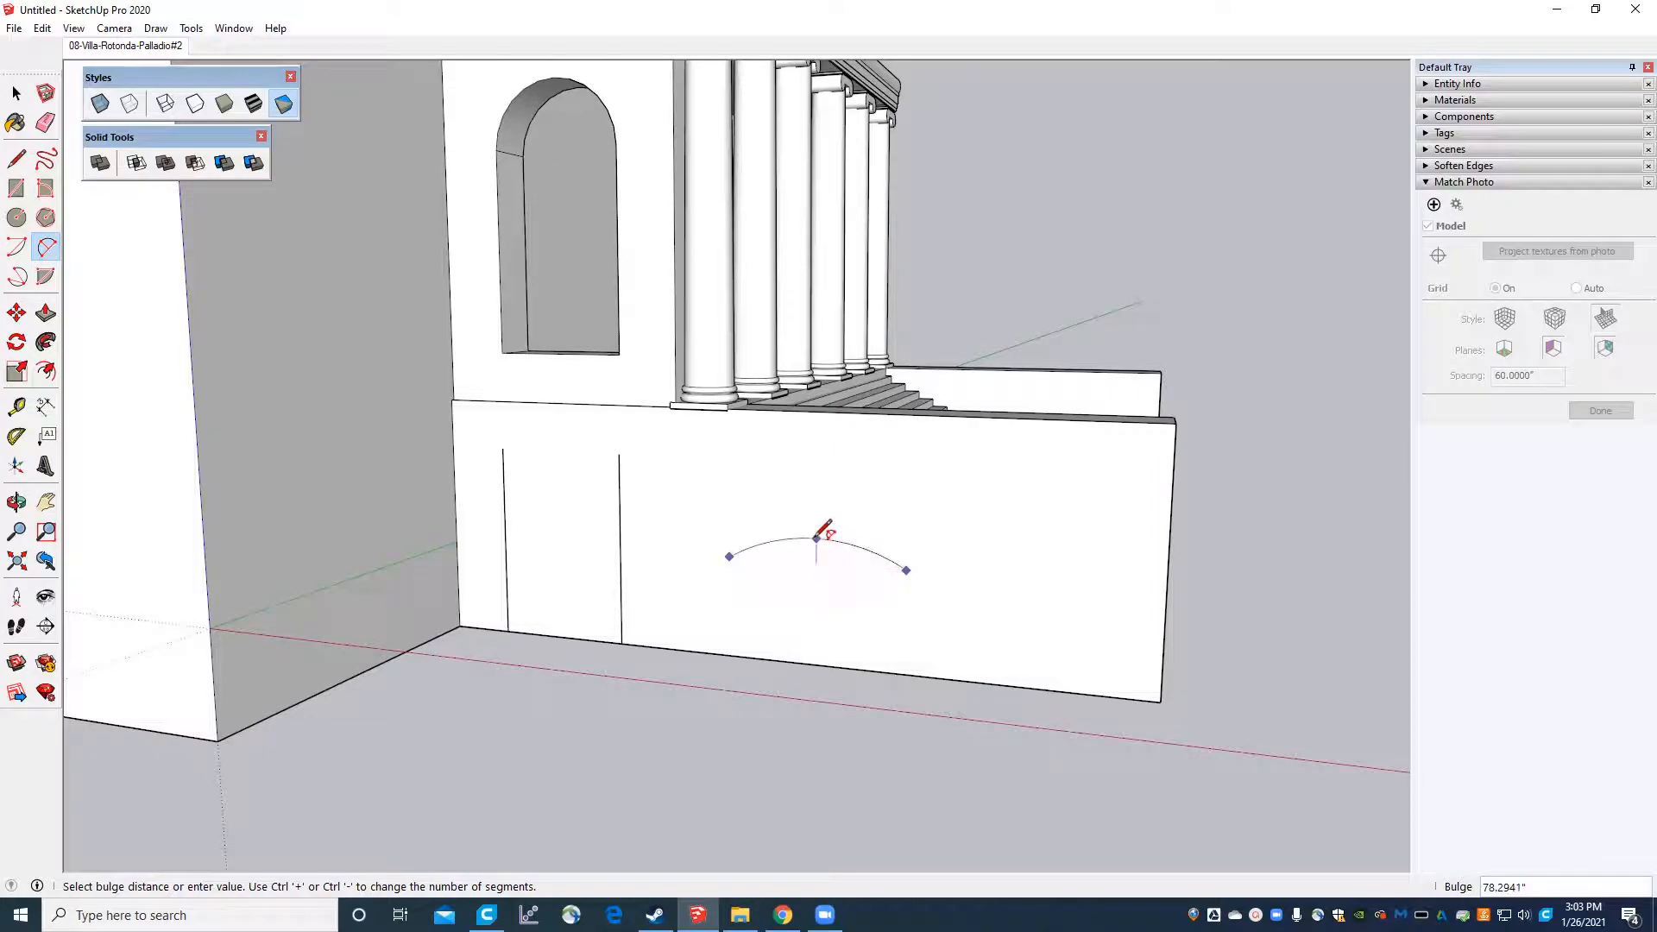
pyautogui.press('Escape')
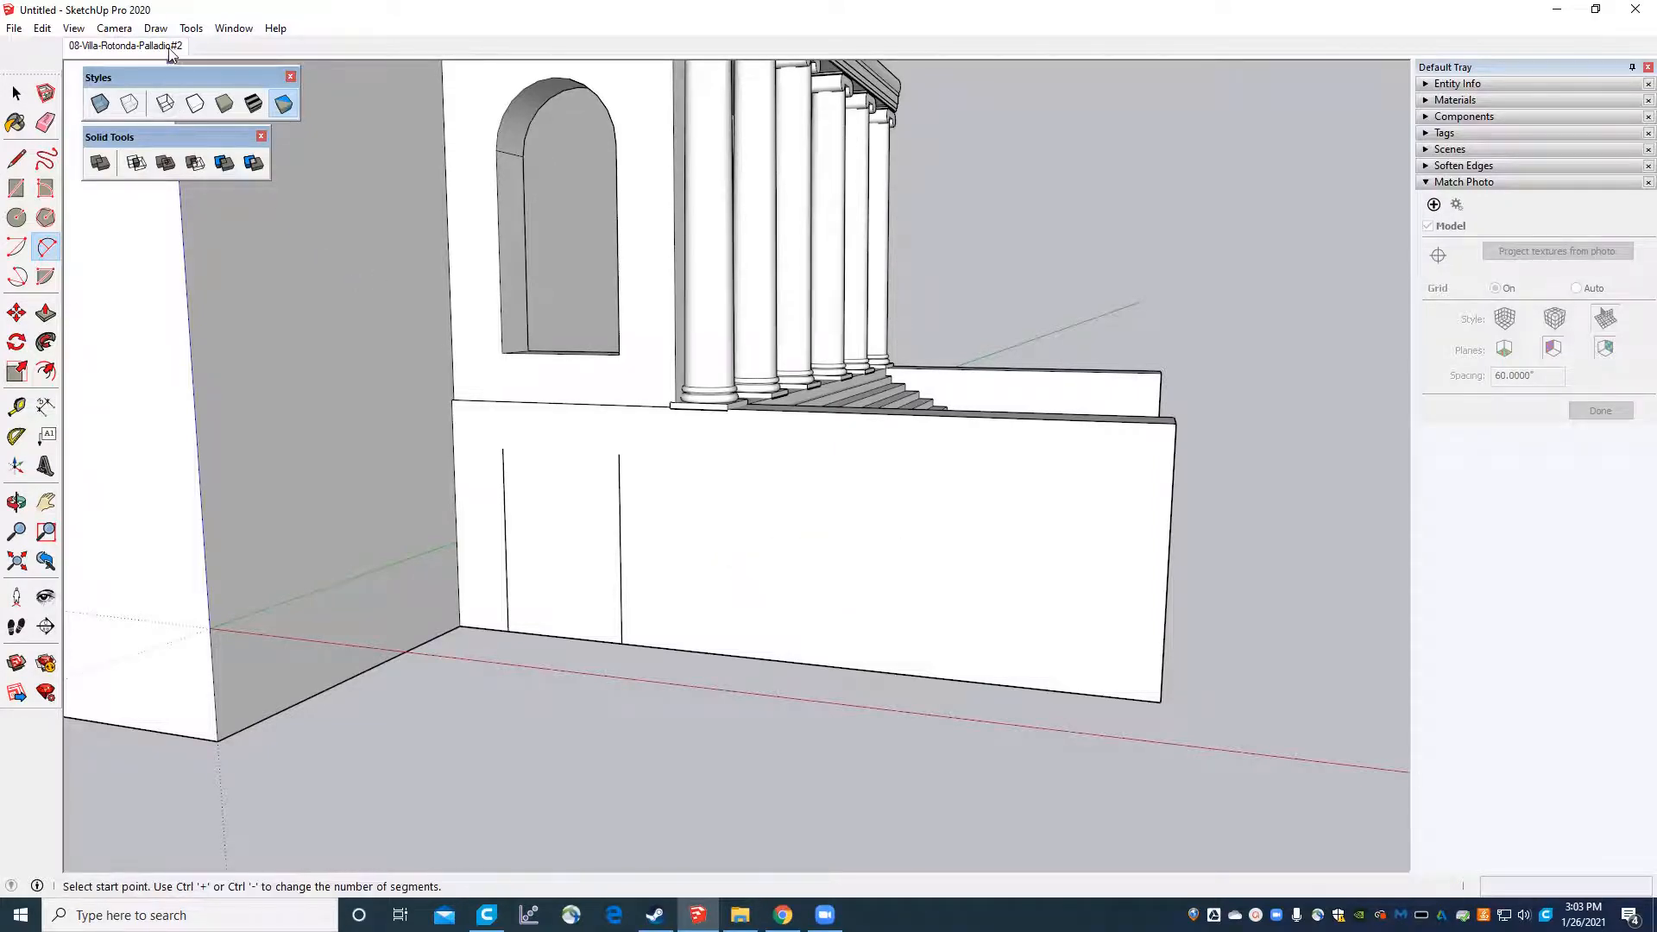
# Return to the matched photo view and open the side portico component for editing at the ground-level doorway.
pyautogui.click(138, 46)
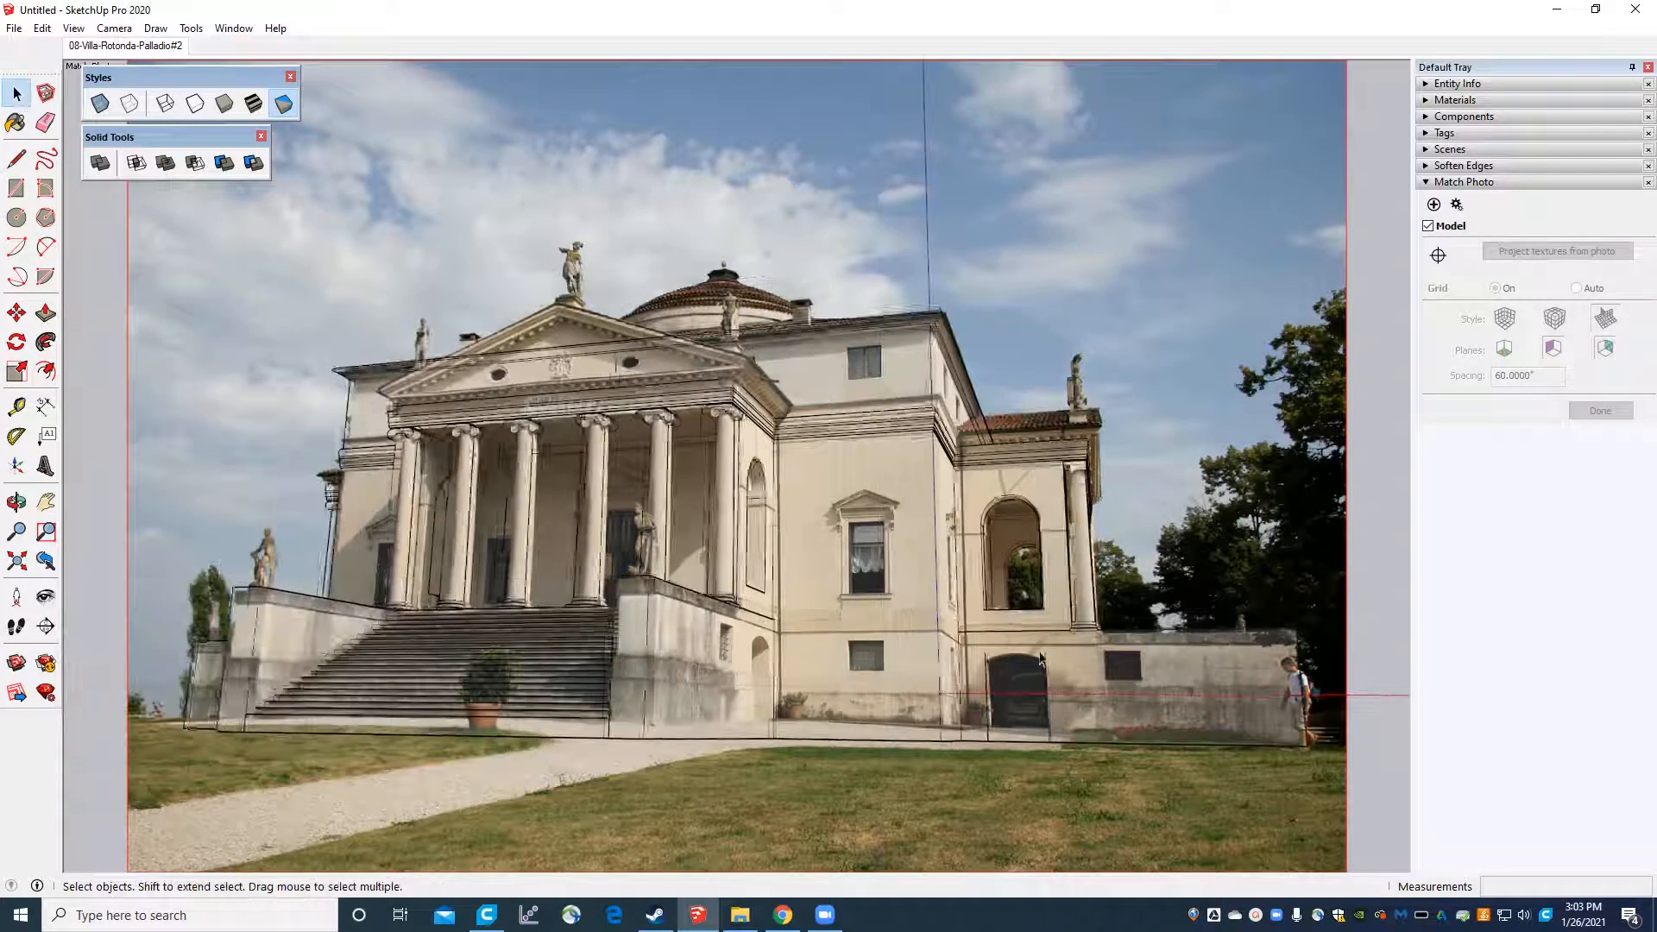
pyautogui.scroll(5, 1108, 689)
pyautogui.doubleClick(1022, 622)
pyautogui.scroll(-2, 778, 473)
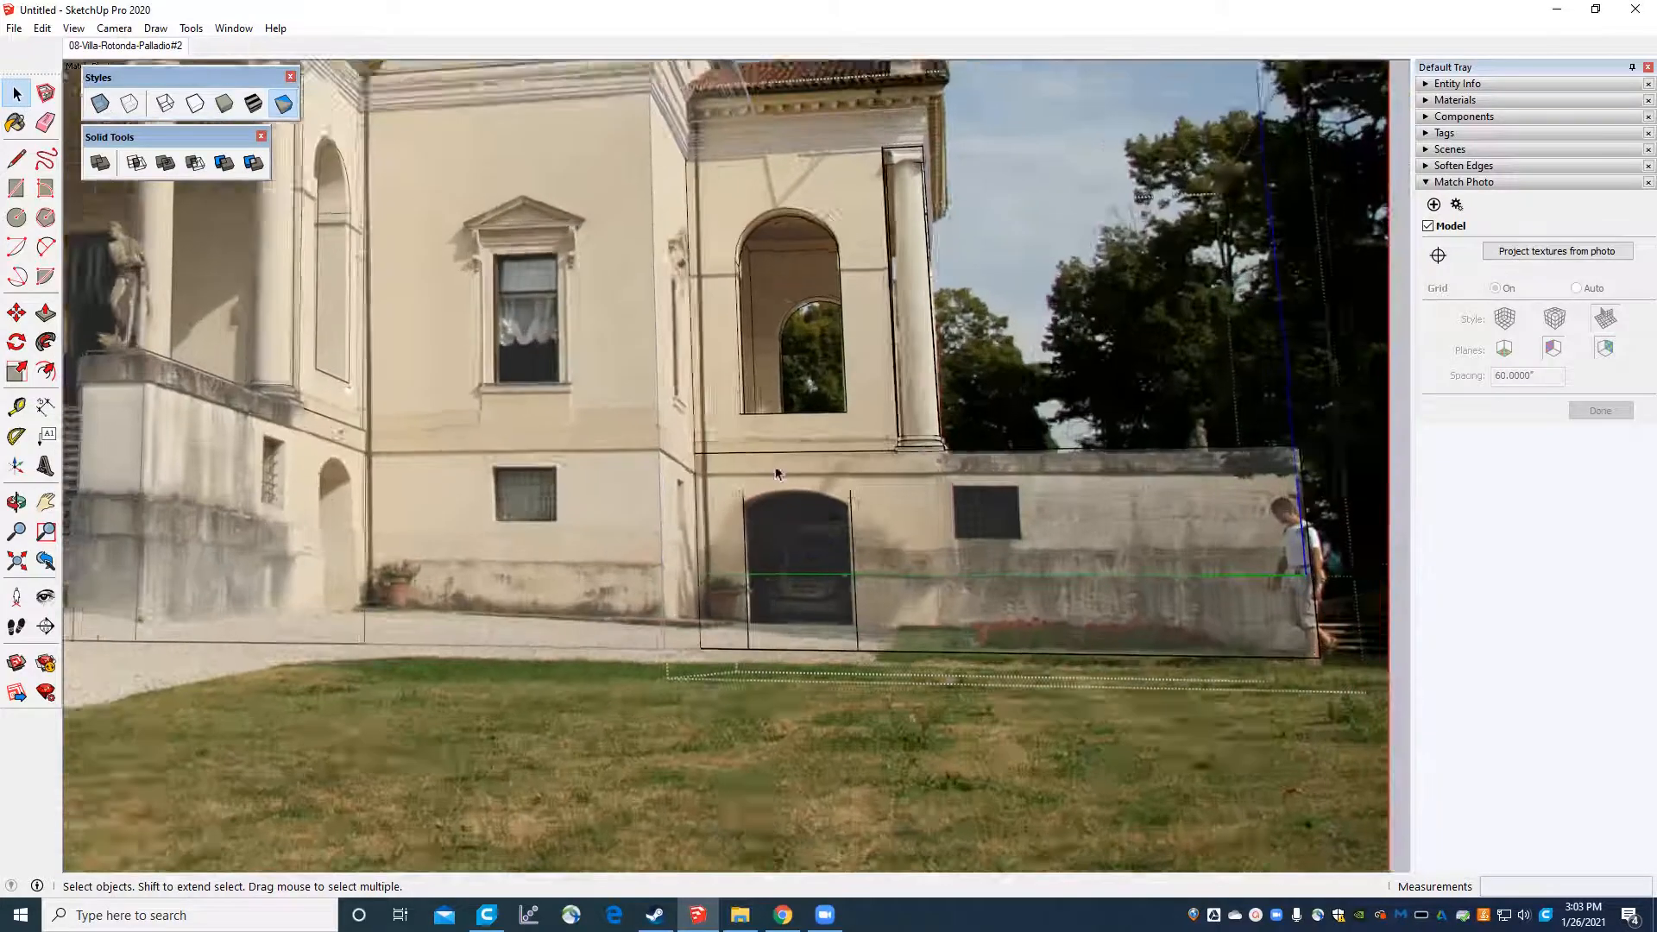
pyautogui.scroll(3, 778, 487)
pyautogui.scroll(-2, 794, 521)
pyautogui.scroll(3, 794, 521)
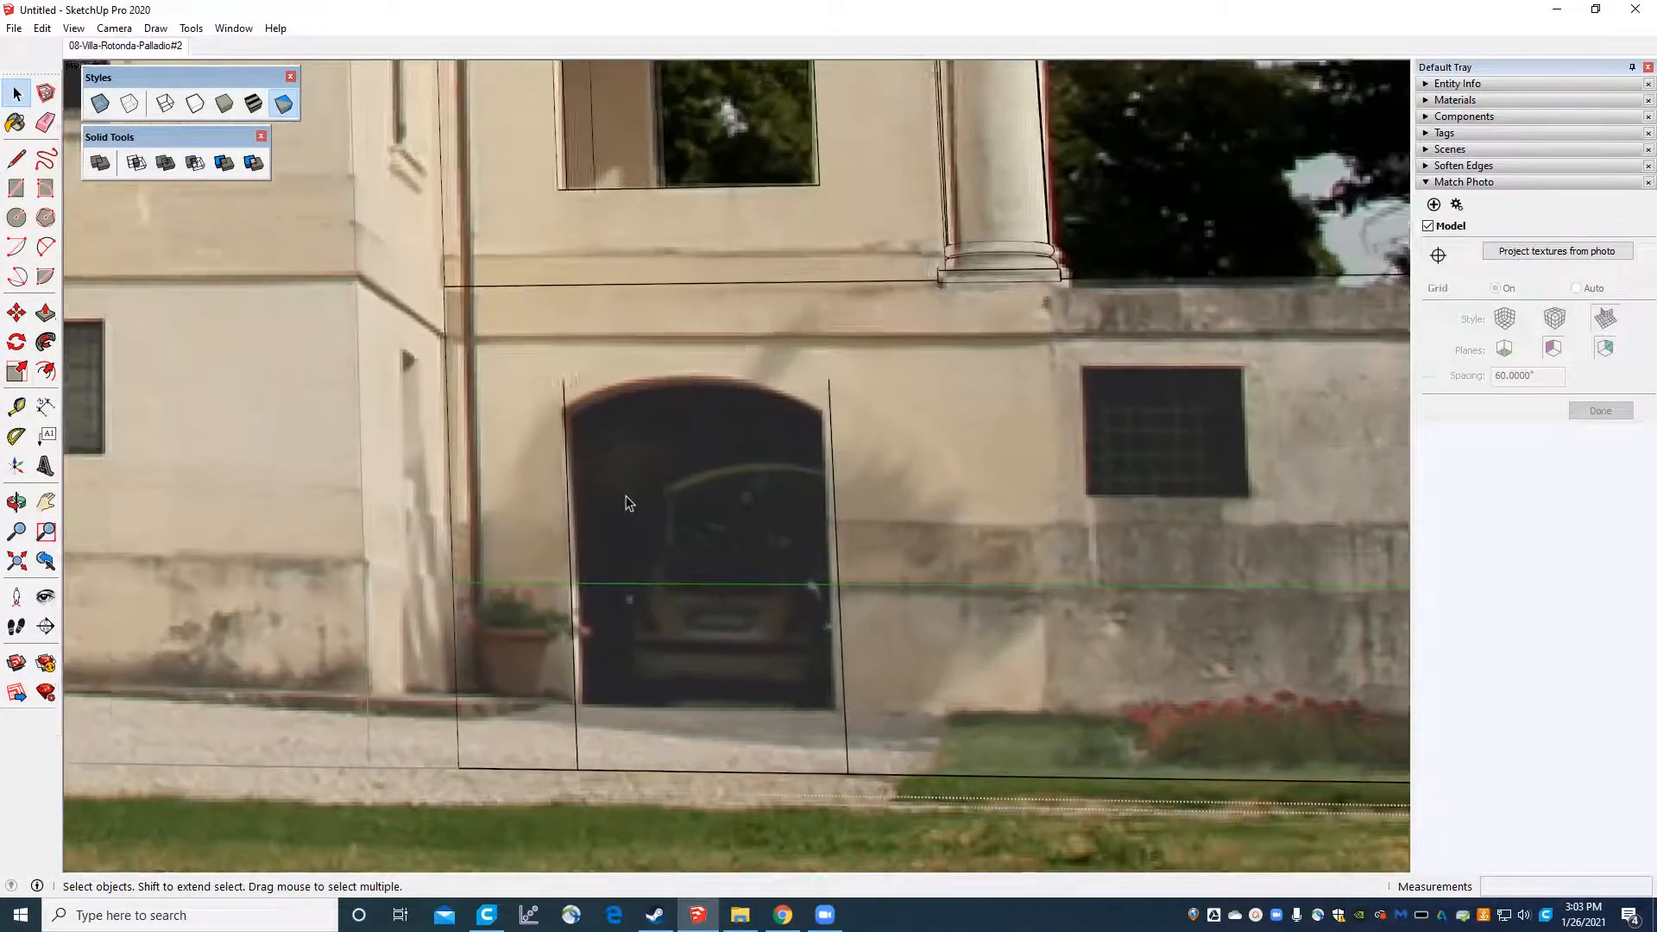
pyautogui.scroll(-2, 665, 480)
pyautogui.scroll(2, 665, 481)
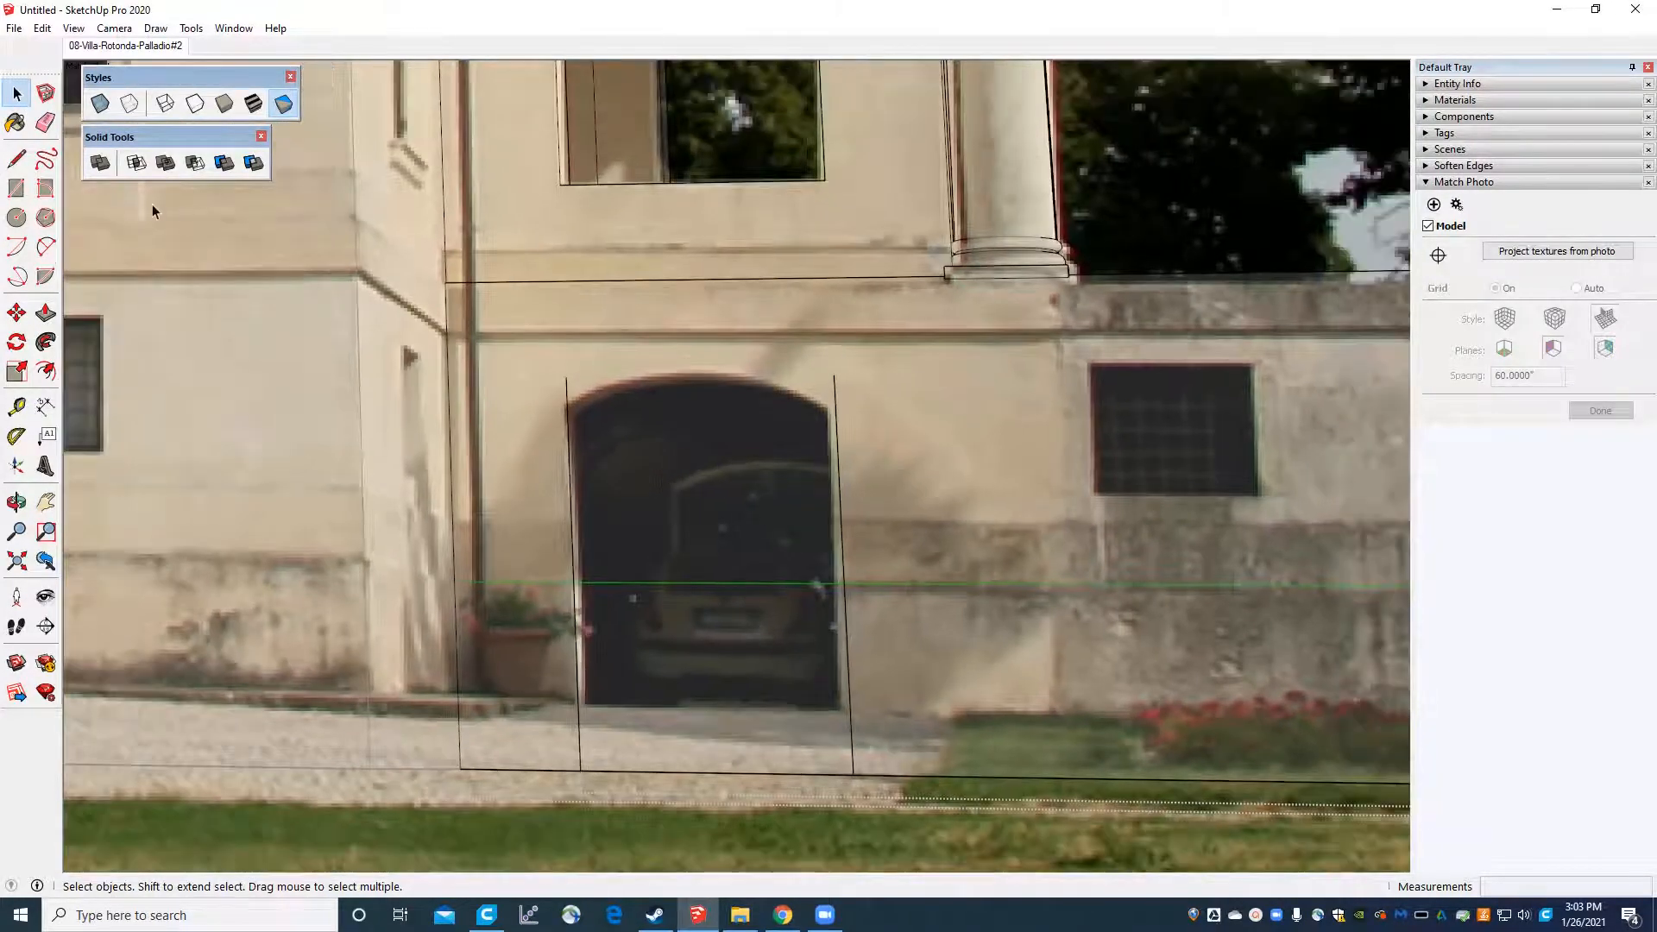
# Draw a 2-point arc with a bulge of about 54.5" between the vertical lines along the doorway's curved top, and erase the line ends above it.
pyautogui.click(46, 247)
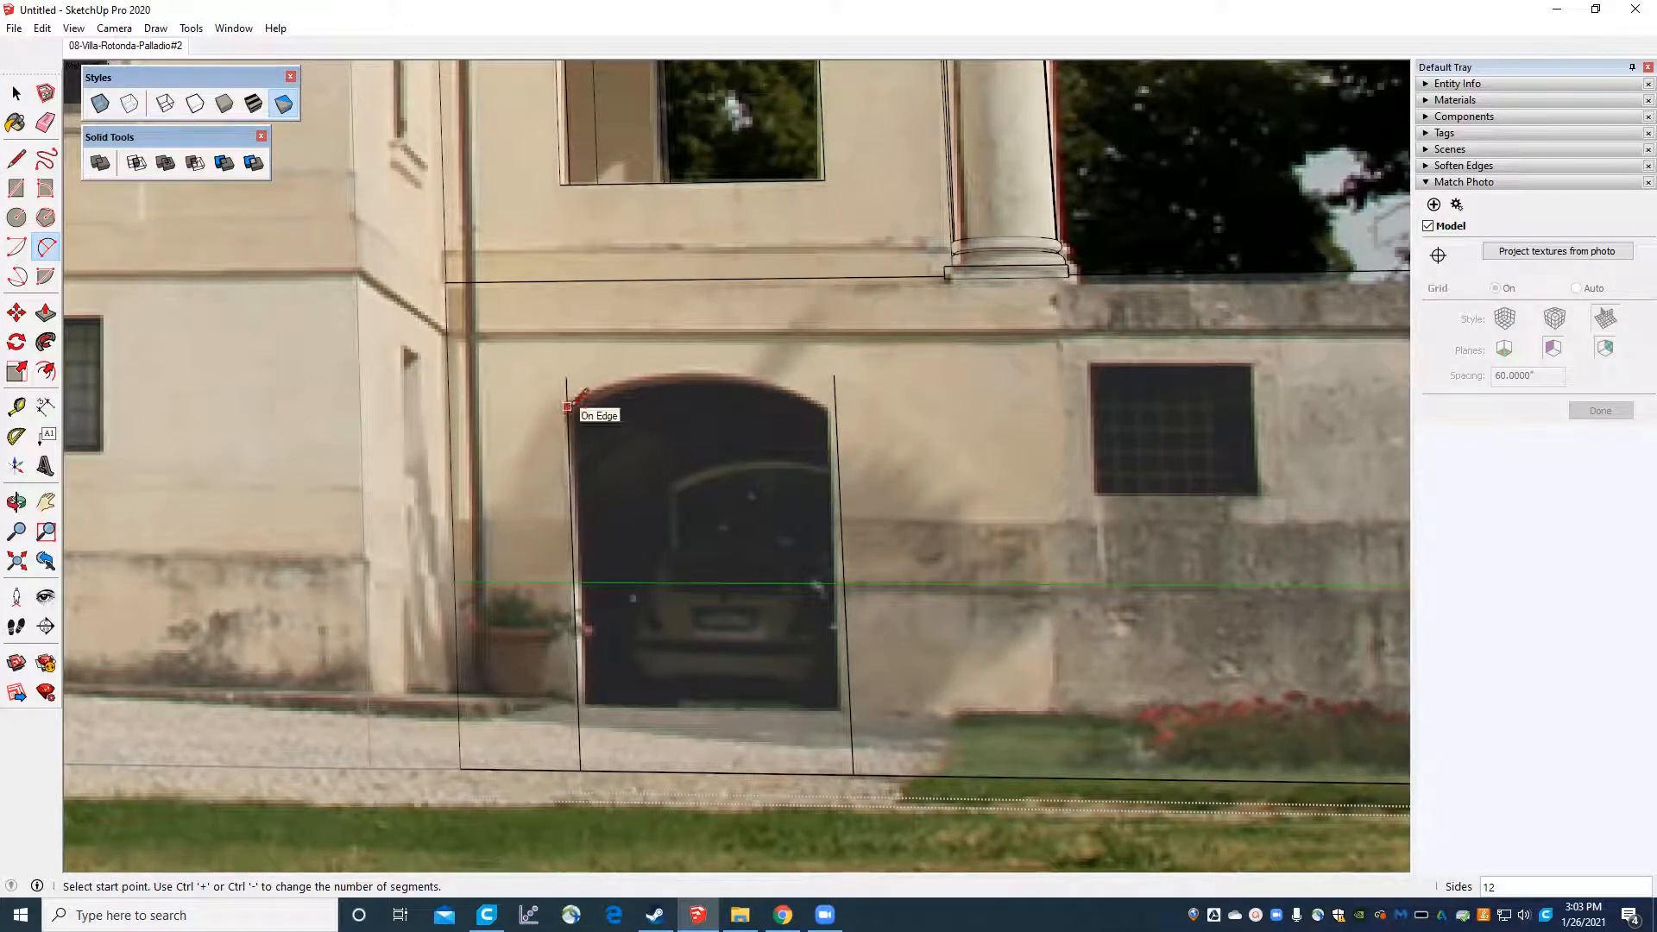
pyautogui.click(567, 405)
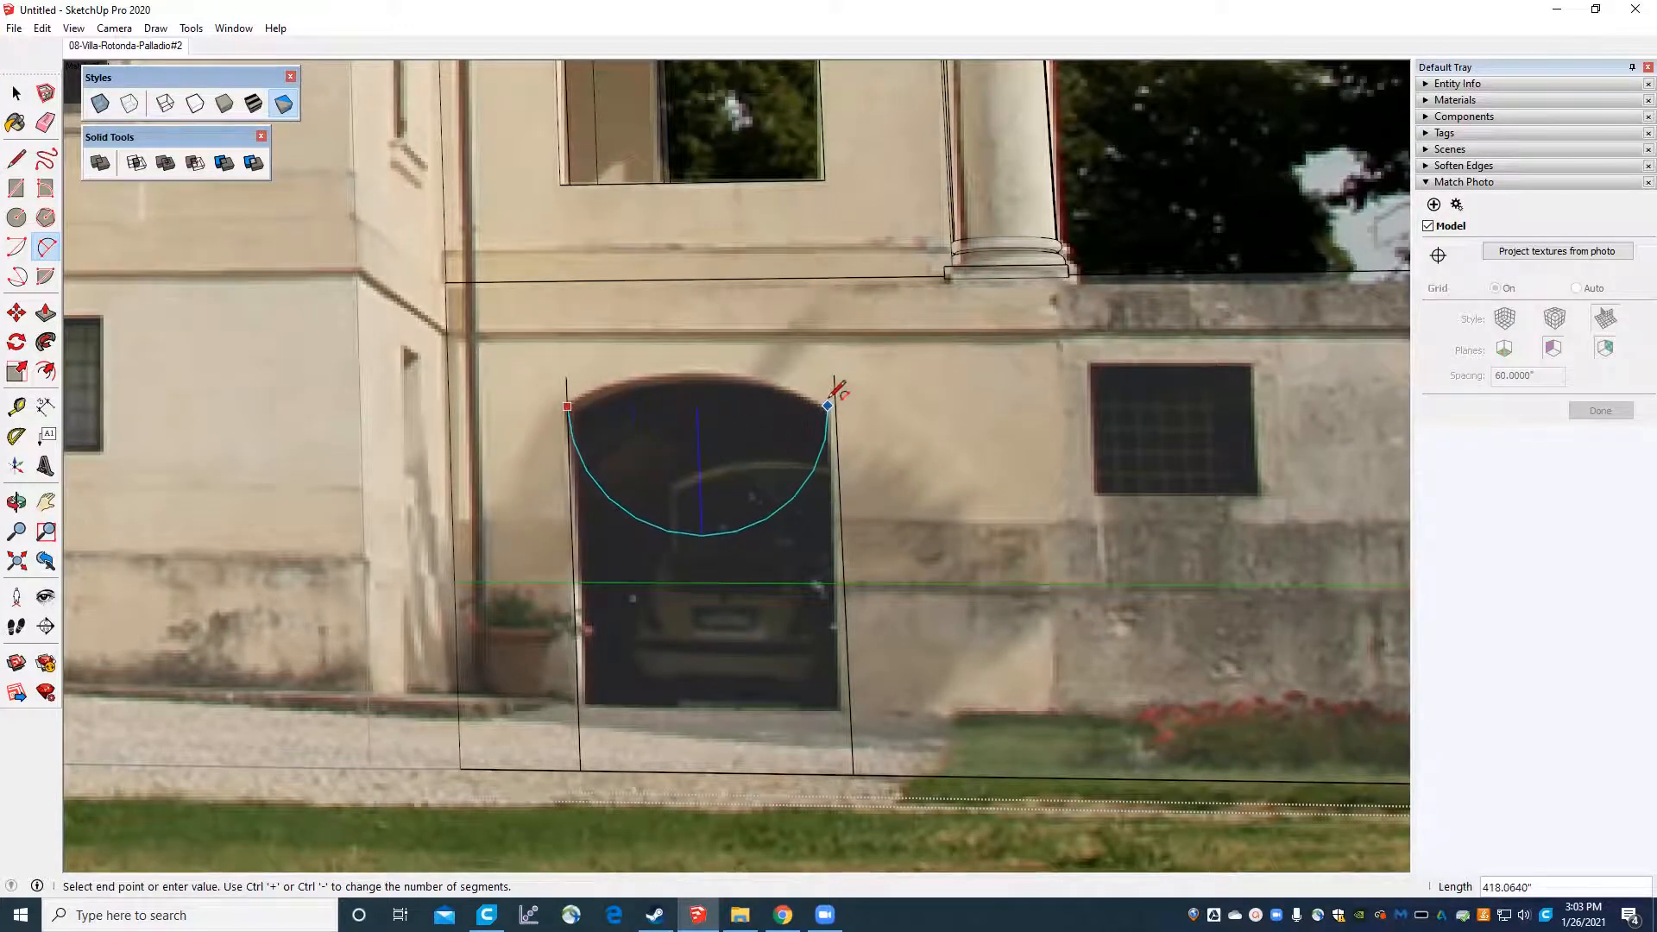
pyautogui.click(834, 405)
pyautogui.scroll(3, 704, 407)
pyautogui.scroll(2, 704, 401)
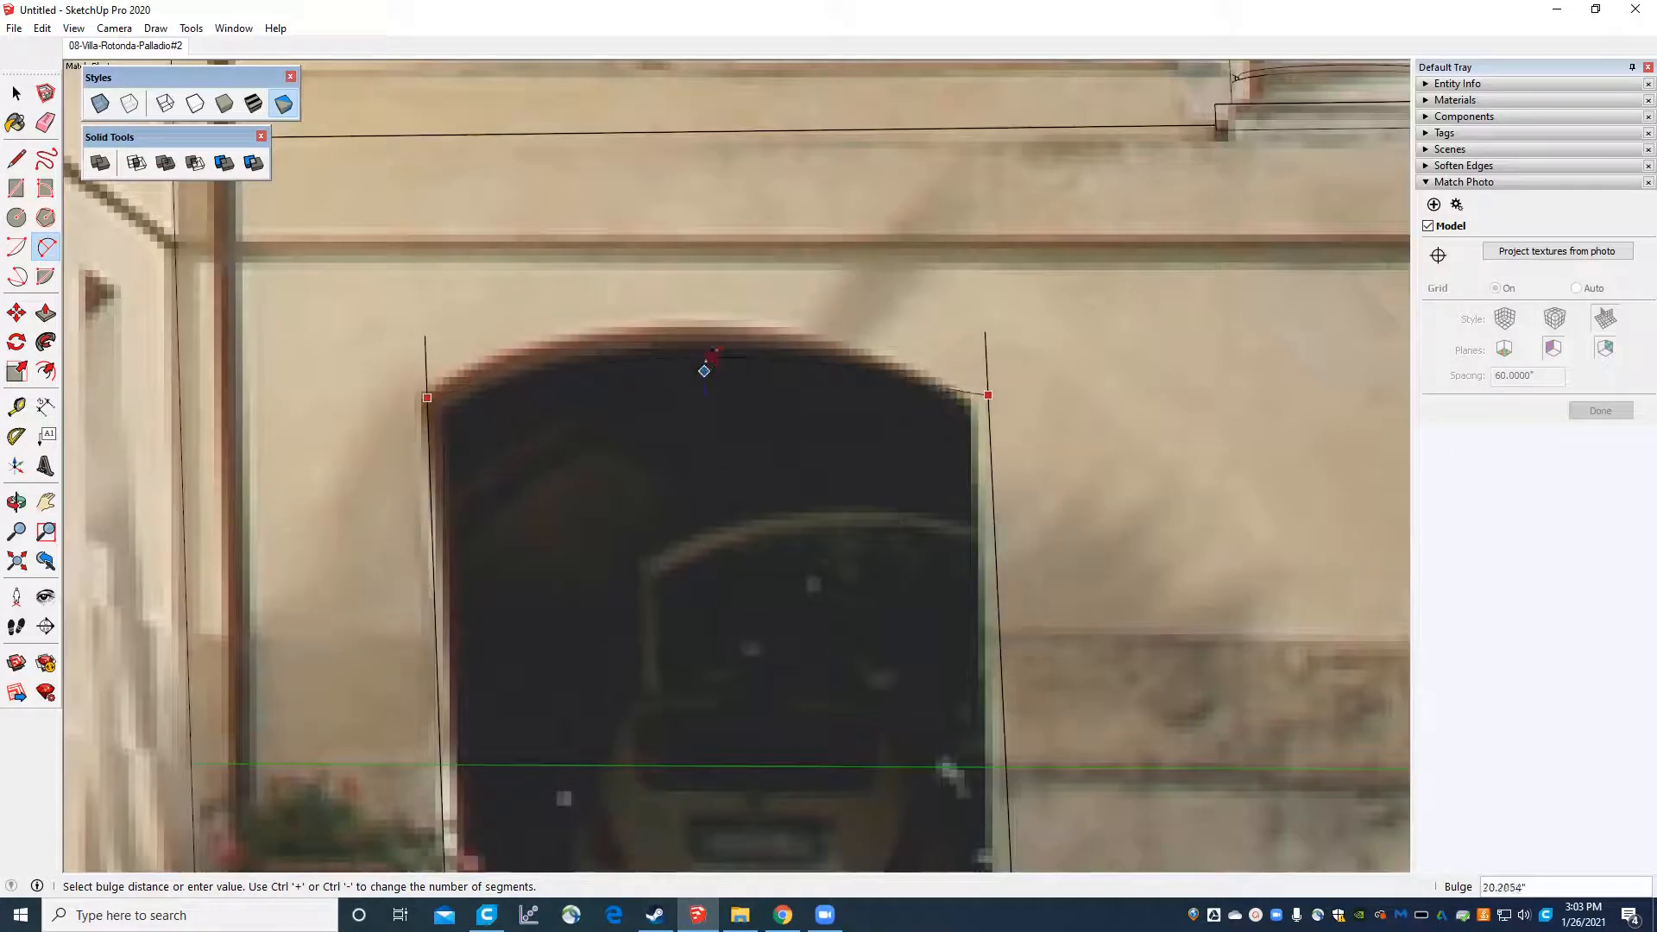
pyautogui.click(710, 326)
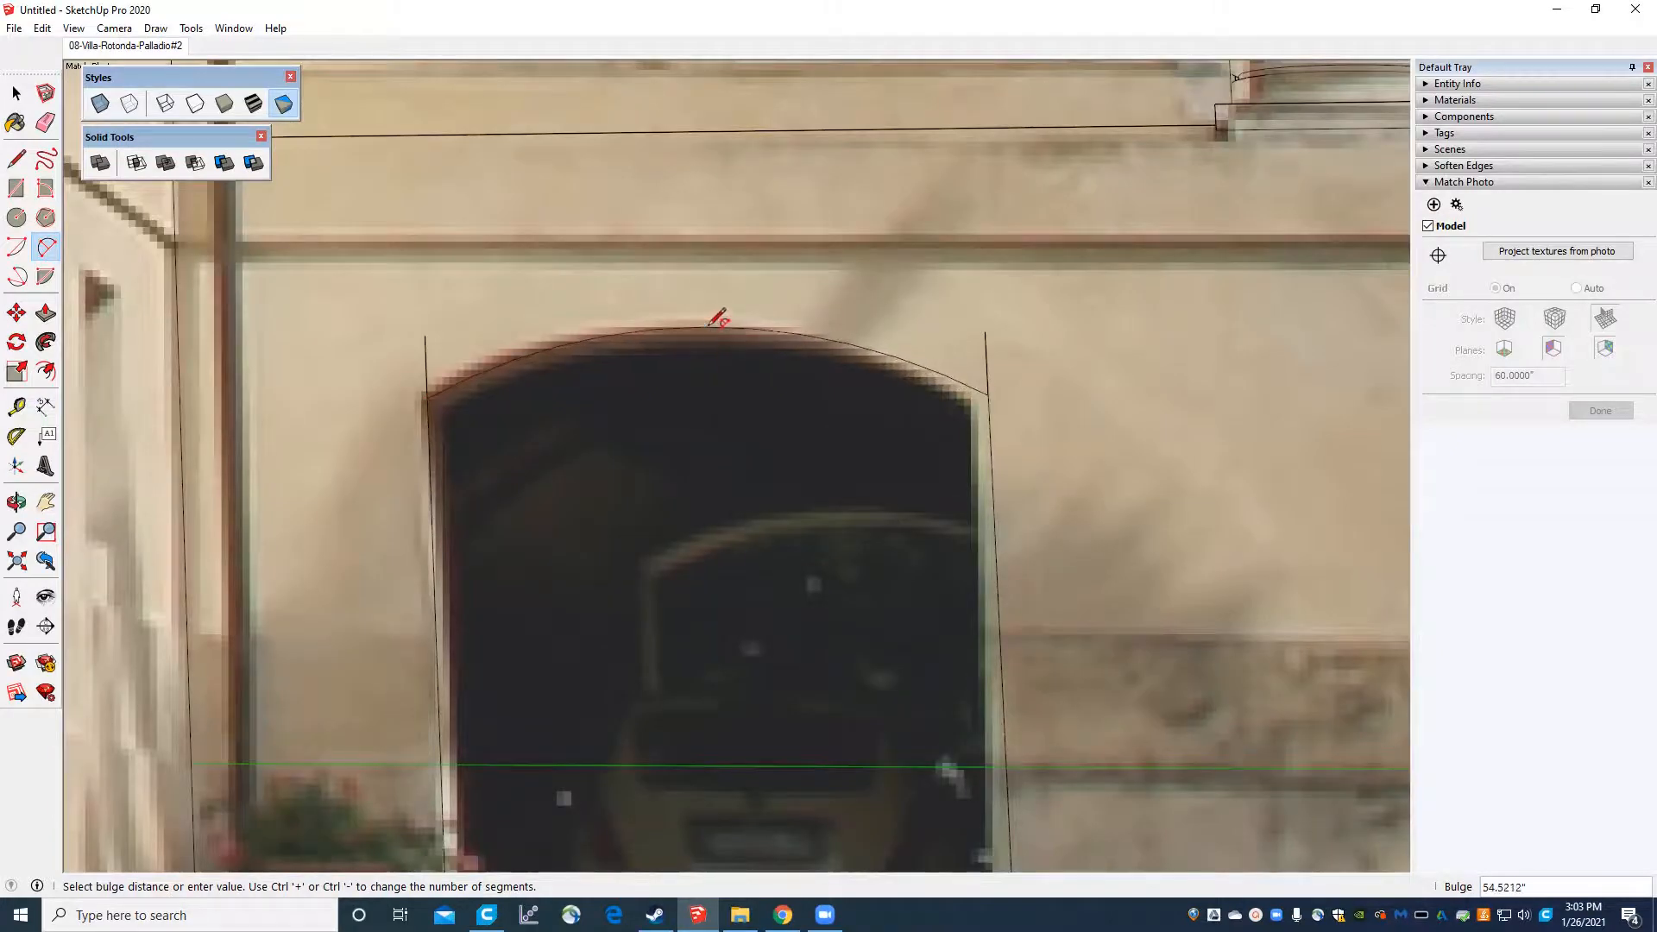
pyautogui.press('e')
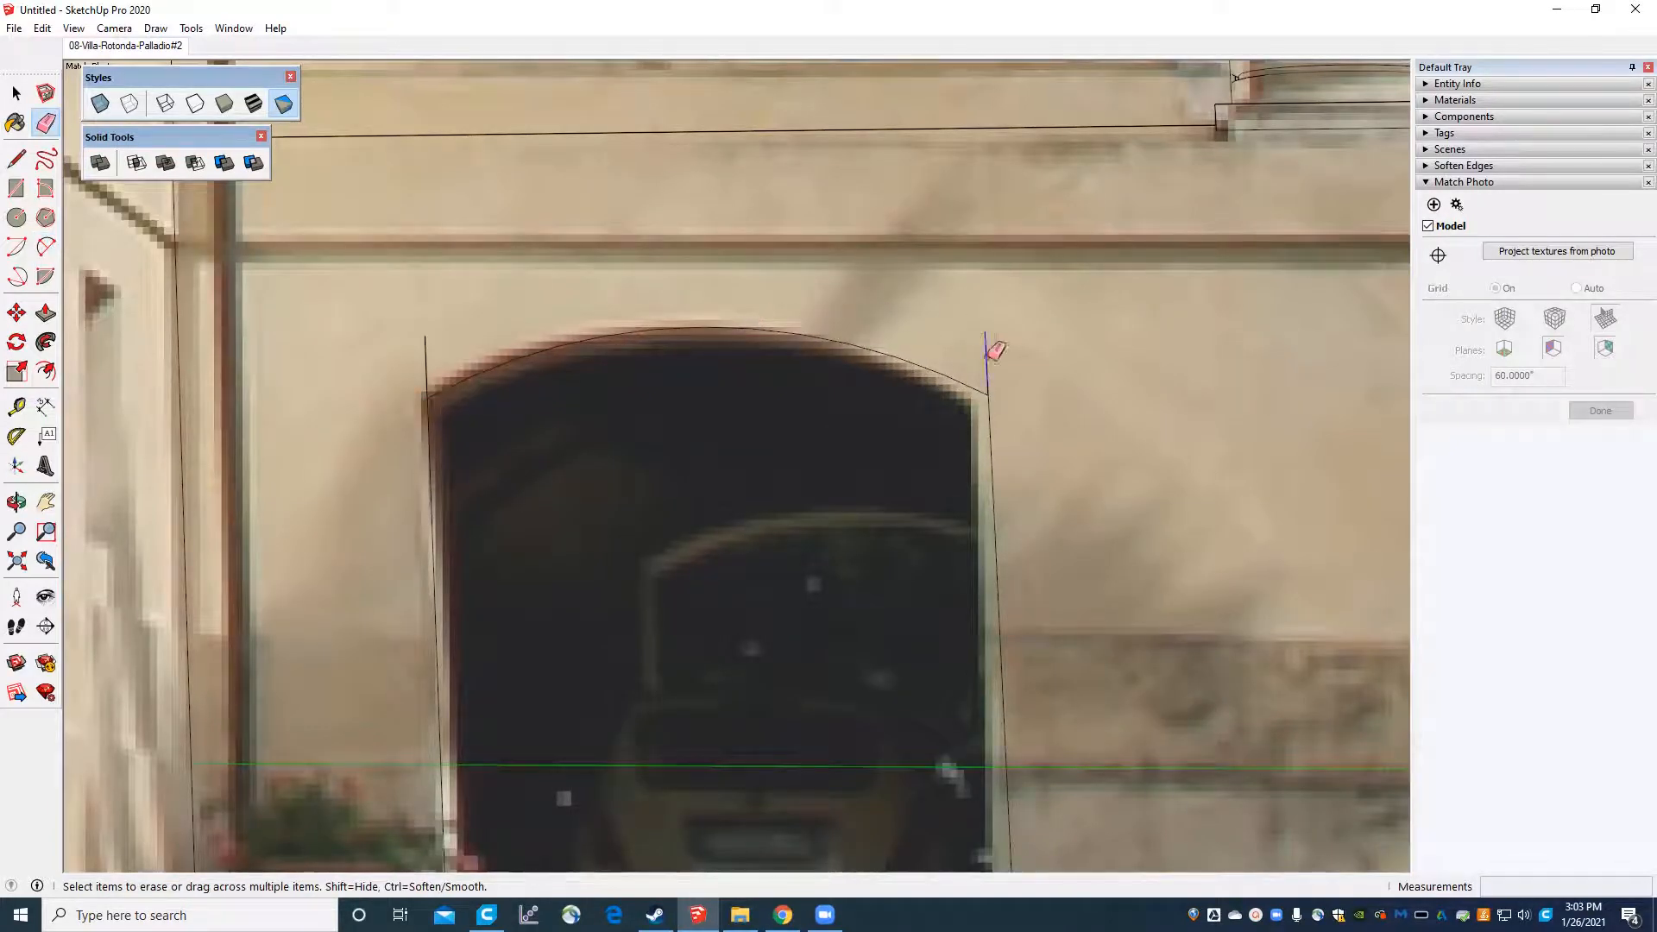
pyautogui.scroll(-5, 392, 360)
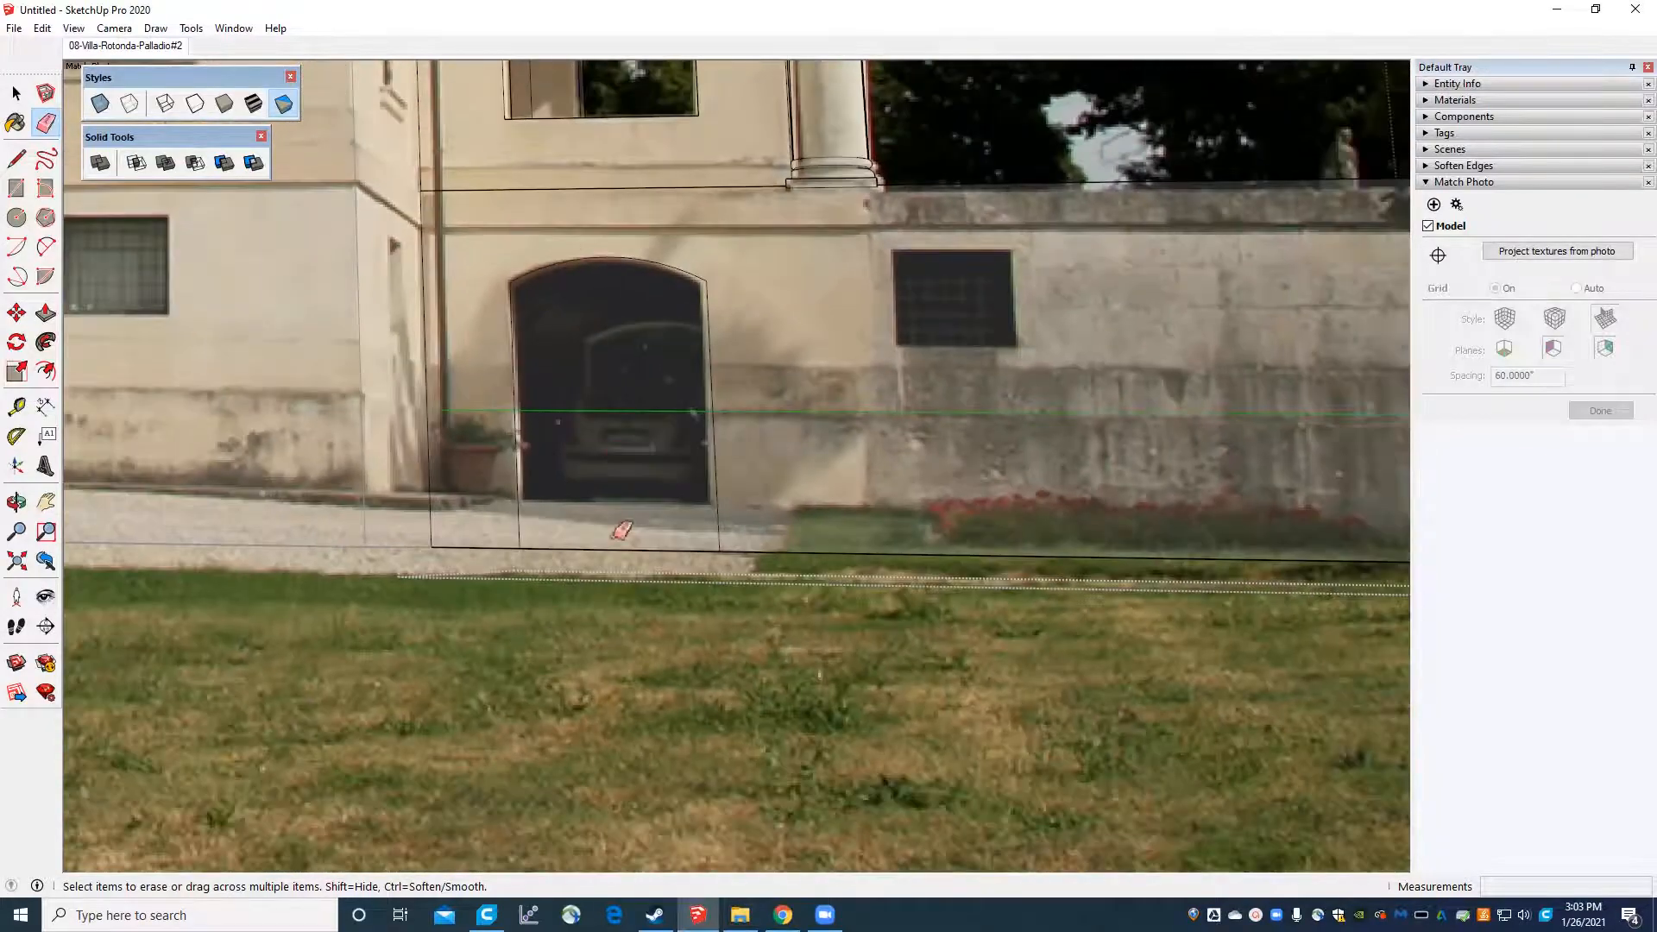
# Push the arched doorway face about 2528" through the portico base to cut a passage from side to side.
pyautogui.moveTo(622, 529)
pyautogui.mouseDown(button='middle')
pyautogui.moveTo(598, 562)
pyautogui.moveTo(565, 353)
pyautogui.mouseUp(button='middle')
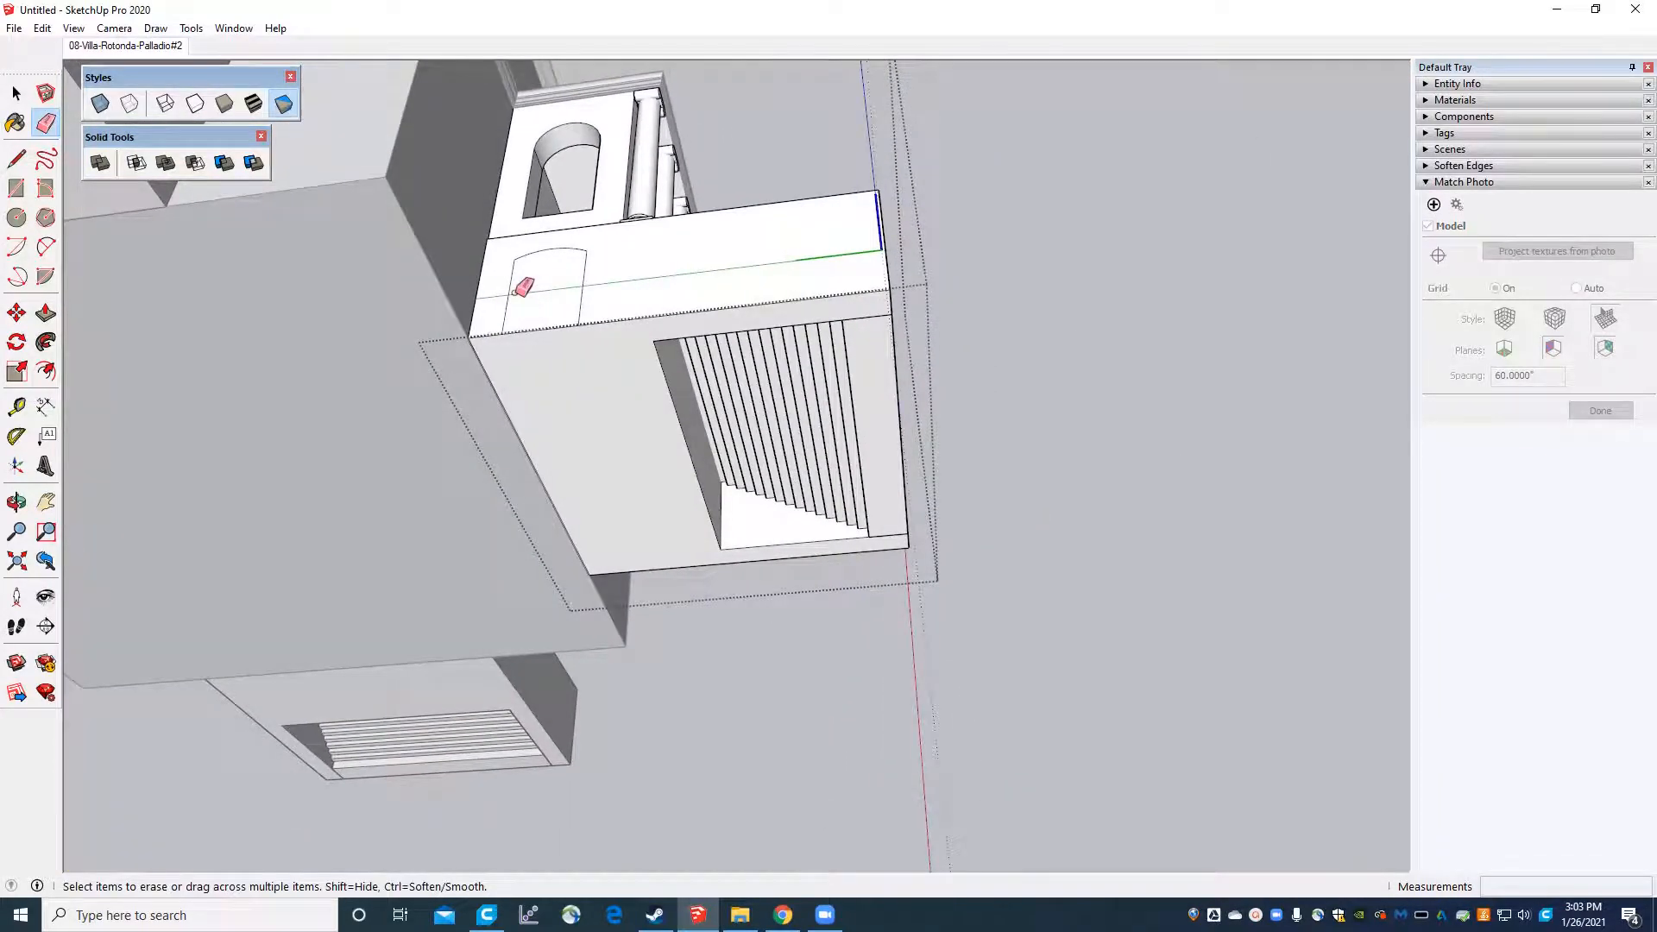
pyautogui.click(45, 312)
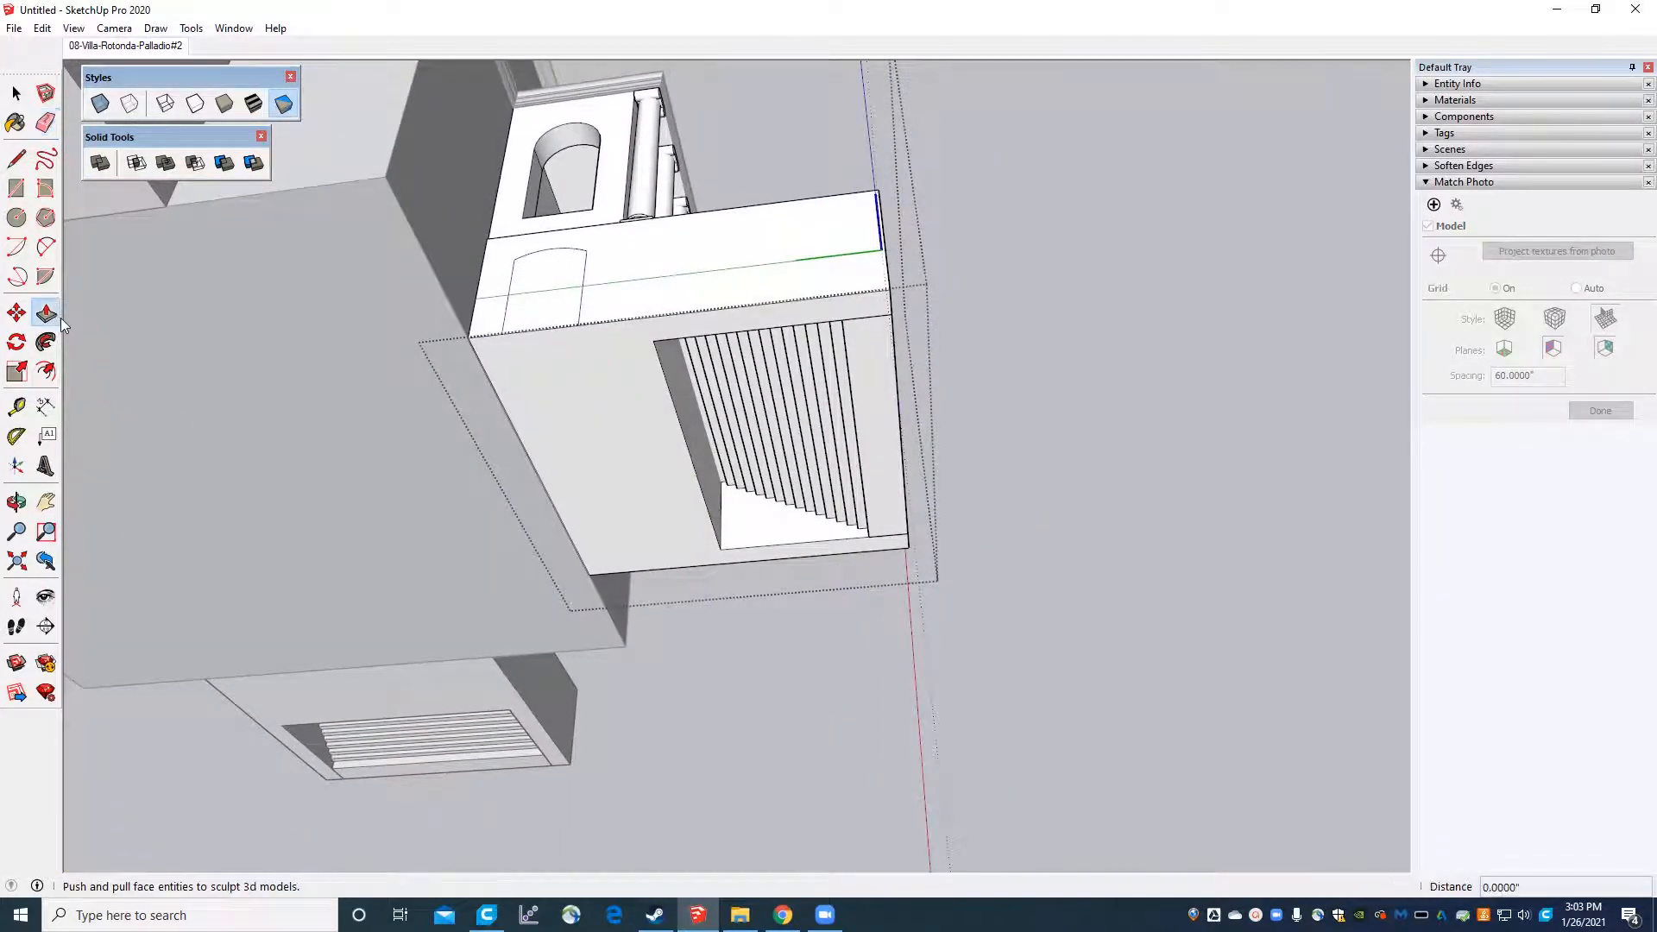
pyautogui.click(556, 316)
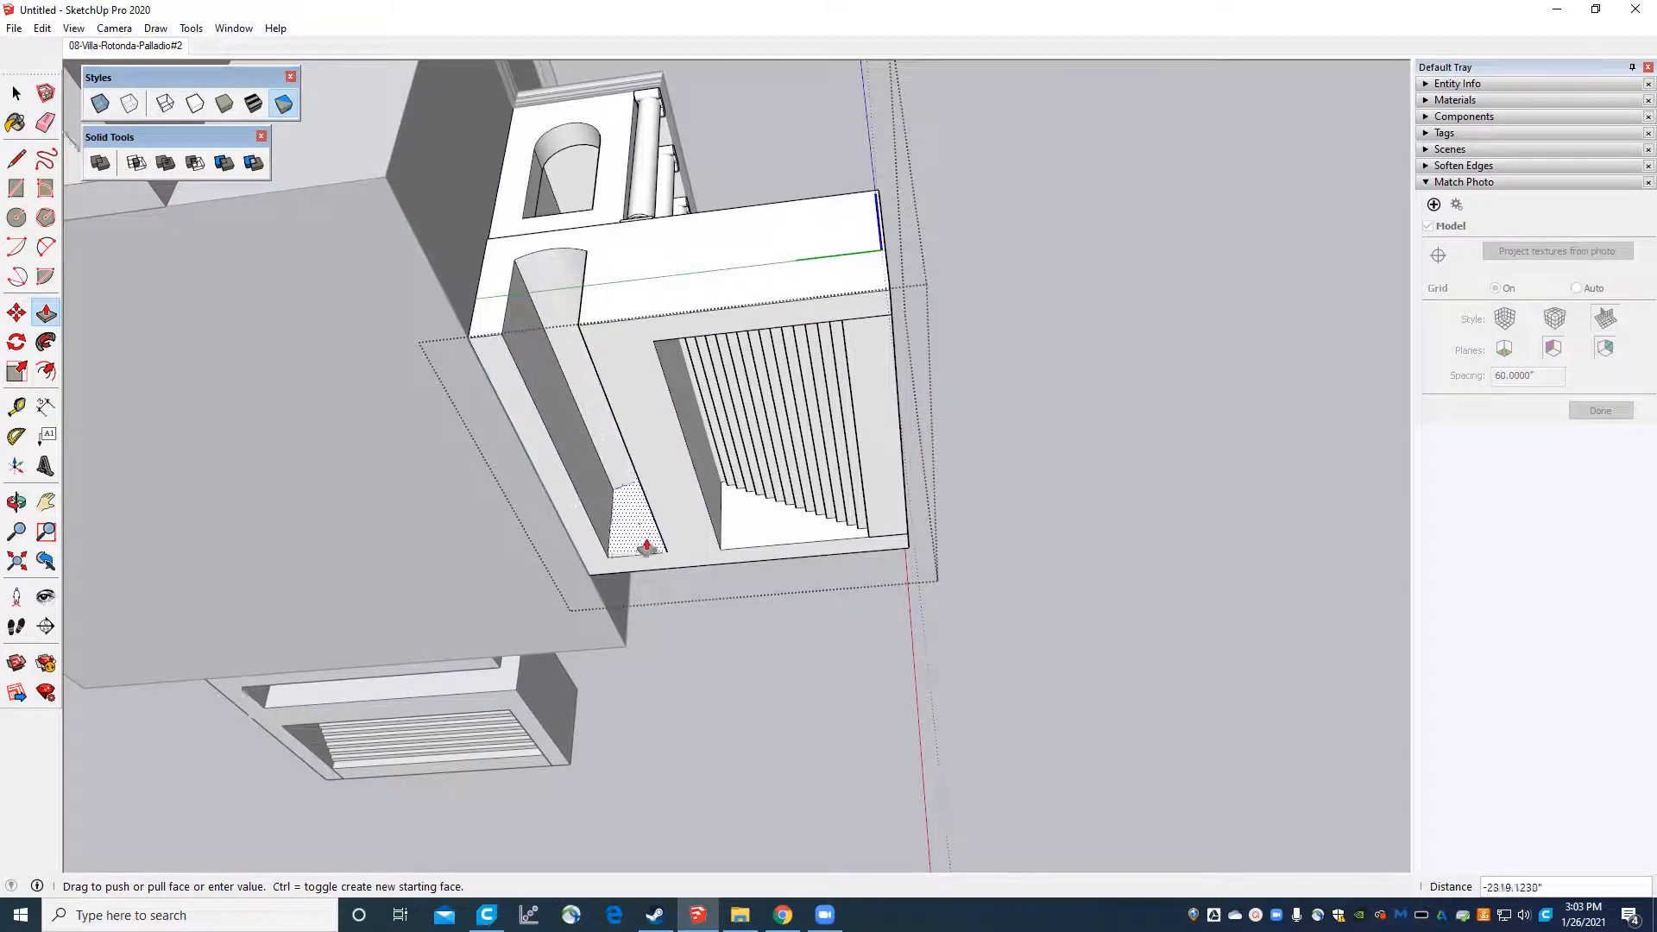
pyautogui.scroll(-1, 653, 559)
pyautogui.scroll(-6, 653, 559)
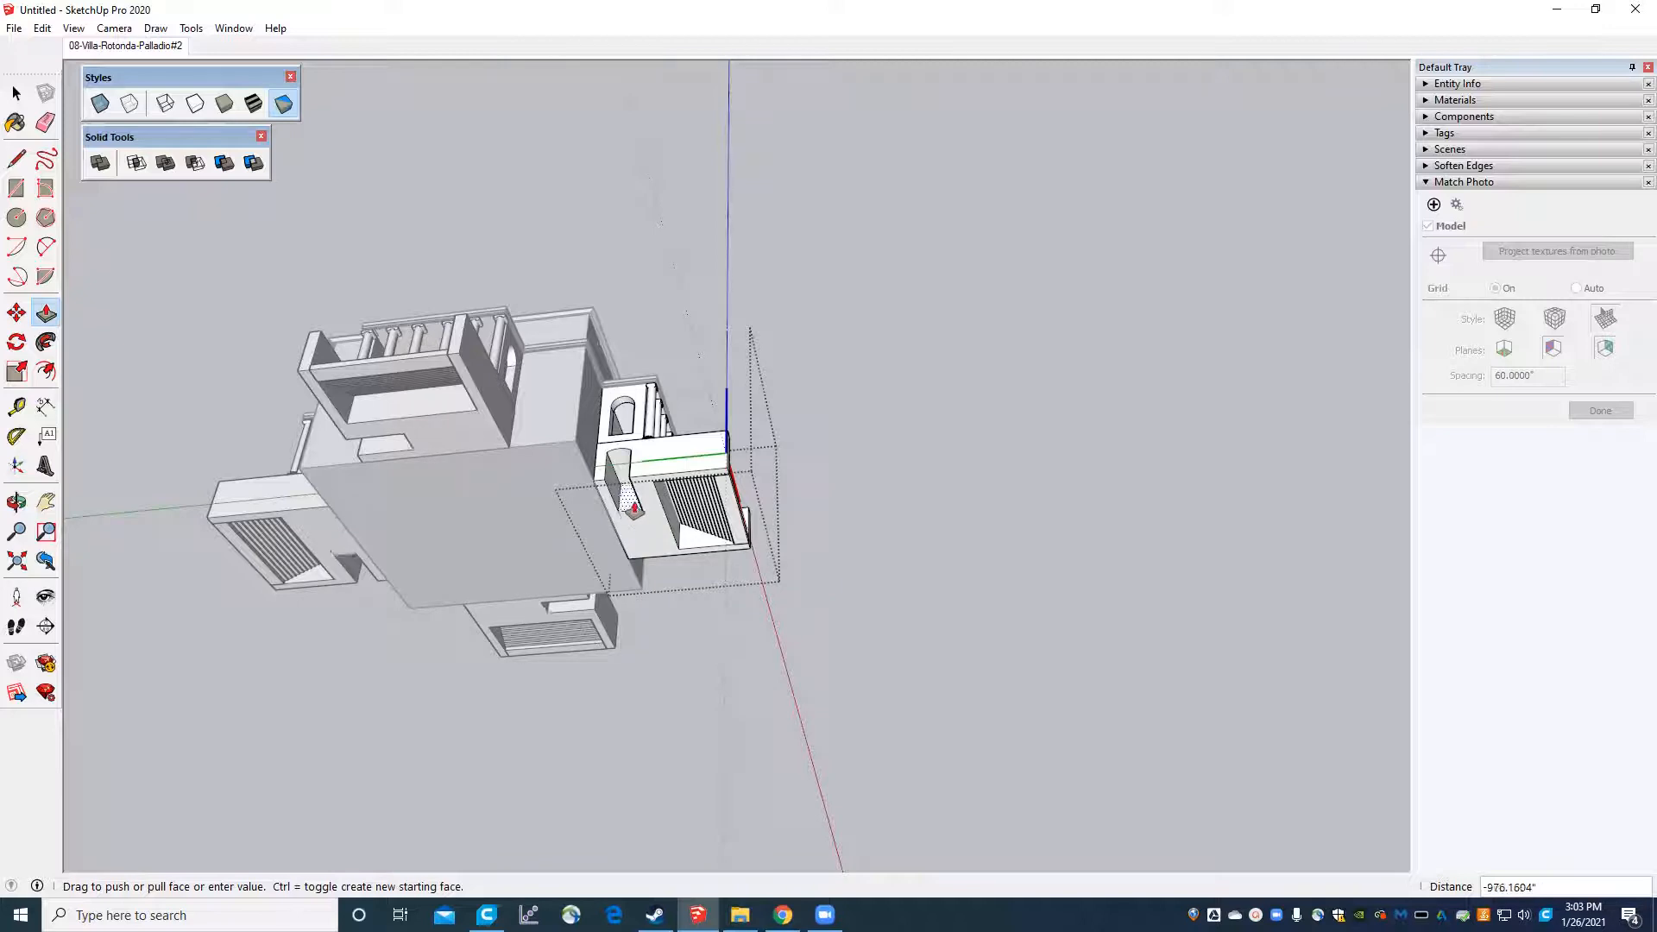
pyautogui.click(656, 561)
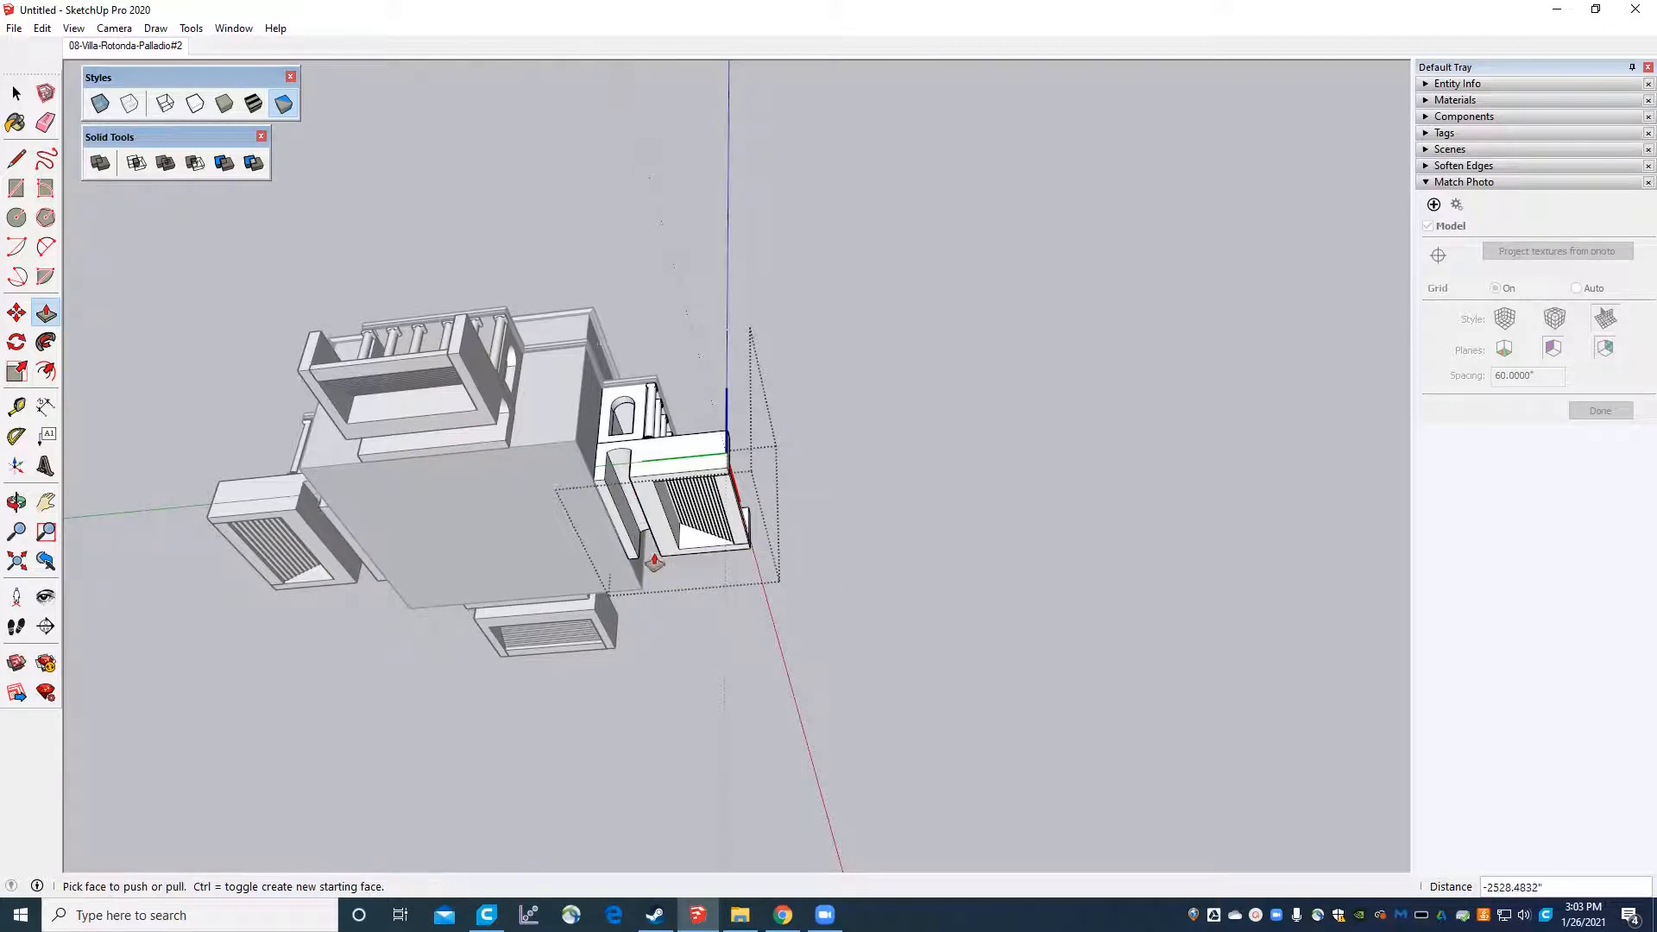
# Close the portico component and return to the matched photo view.
pyautogui.moveTo(723, 406); pyautogui.dragTo(670, 628, button='middle')
pyautogui.click(15, 93)
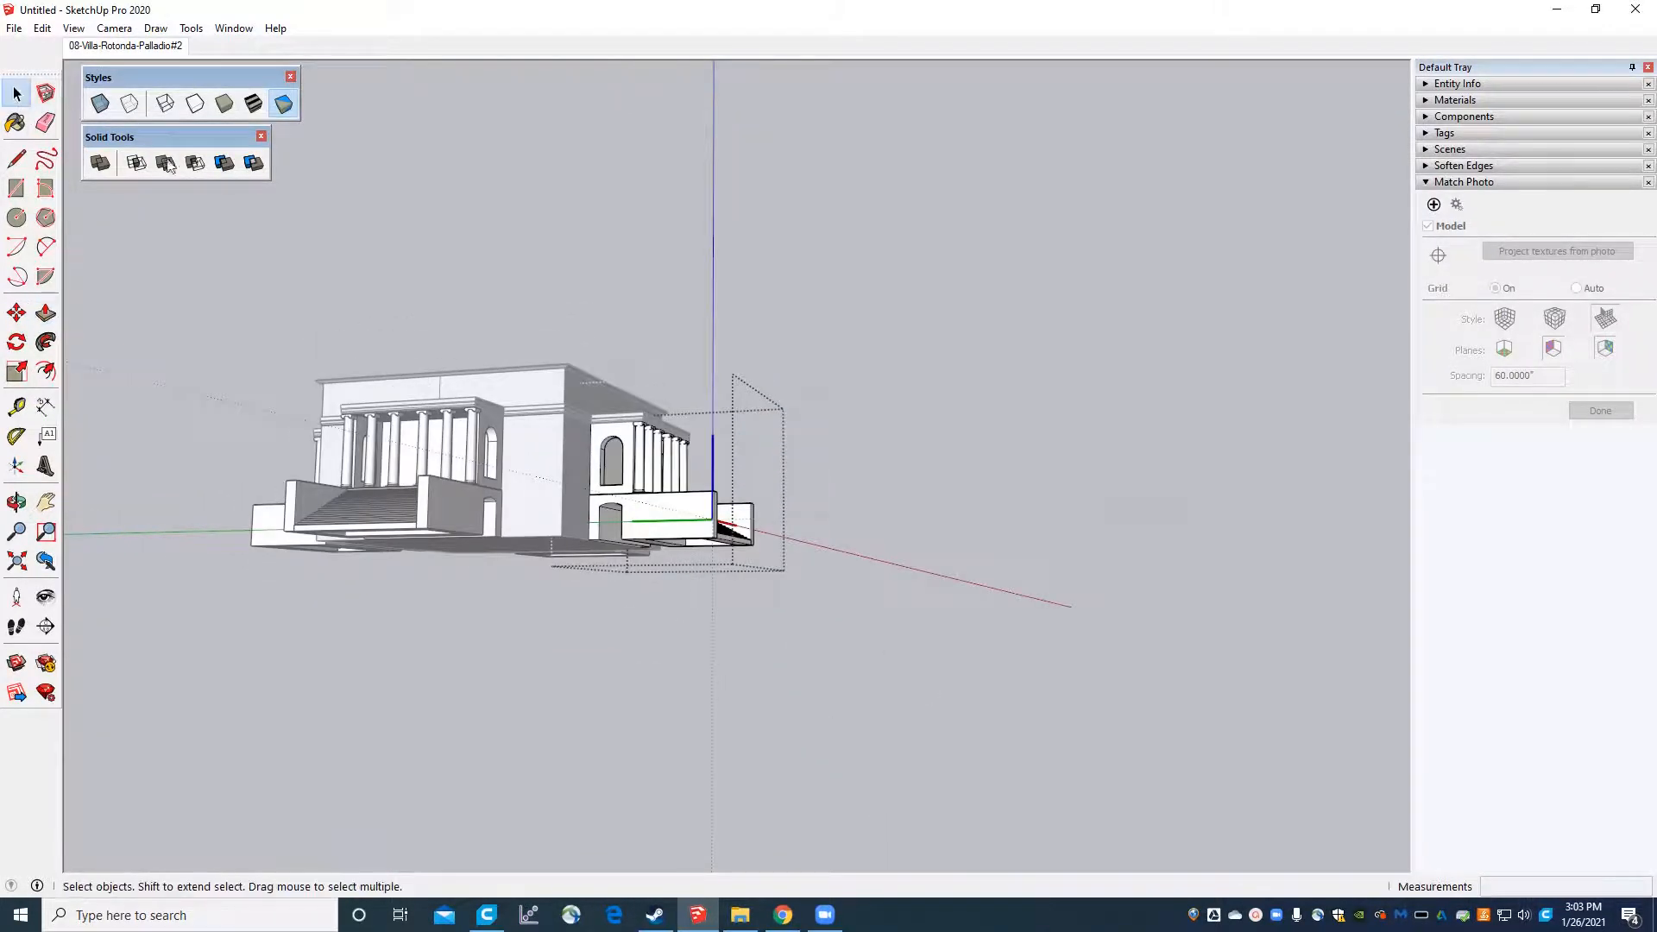
pyautogui.click(287, 212)
pyautogui.click(155, 54)
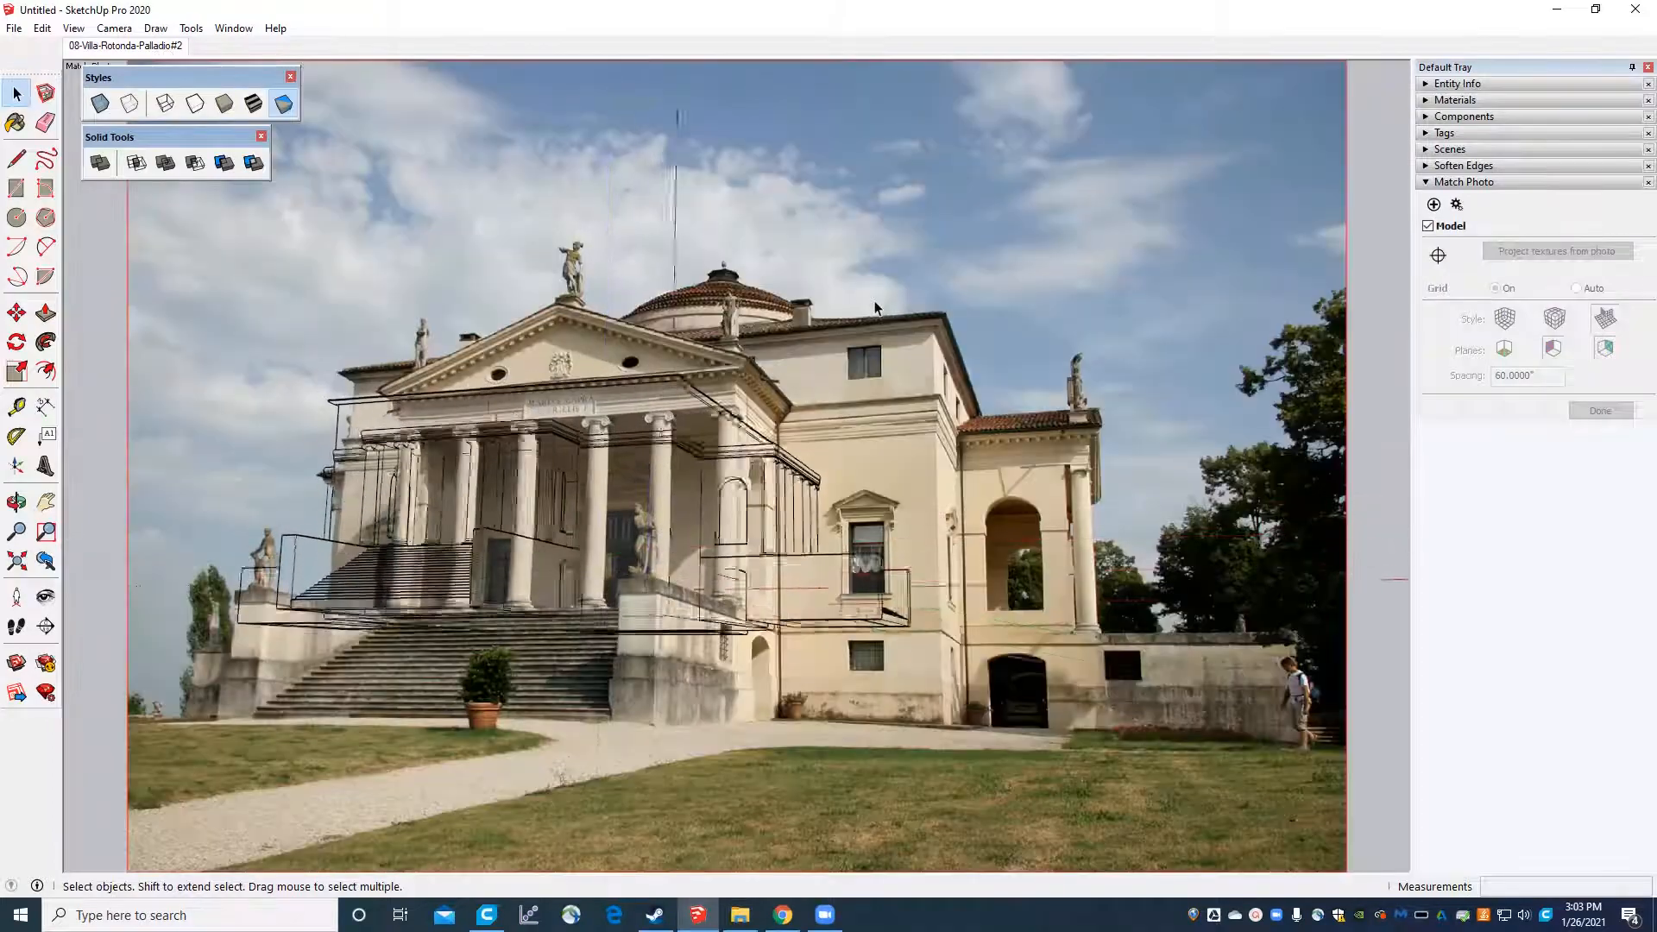
# Compare the modelled portico edges and arched doorways with the matched photo, and examine the windows on the villa's corner walls.
pyautogui.scroll(5, 751, 696)
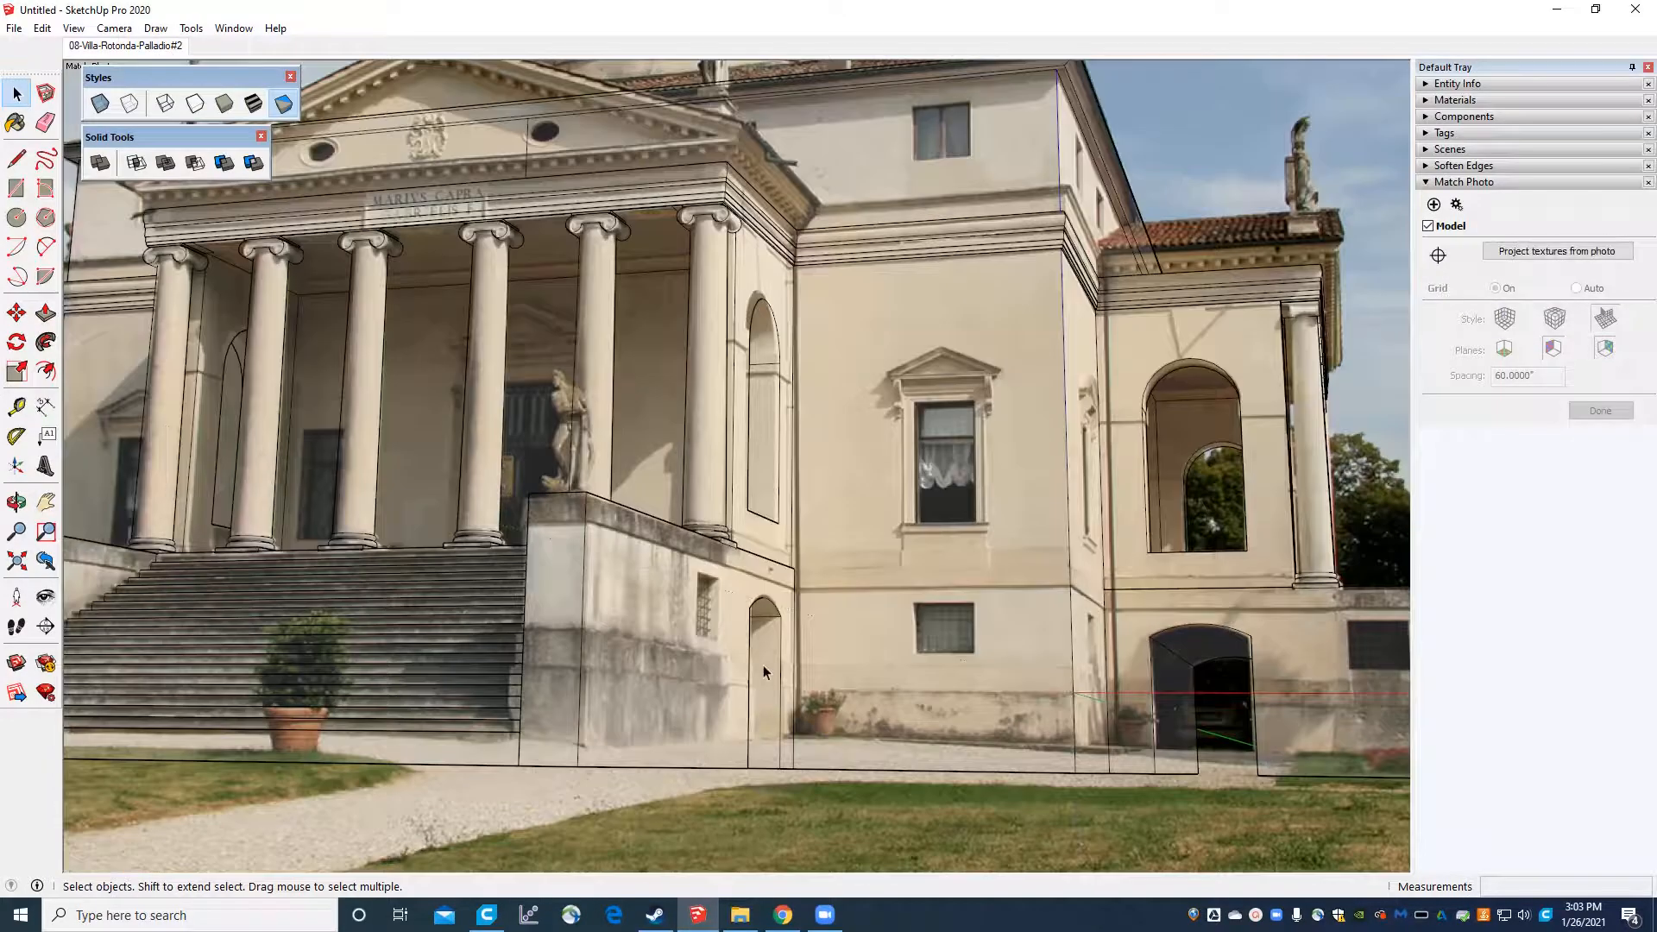
pyautogui.scroll(-6, 708, 640)
pyautogui.scroll(3, 747, 442)
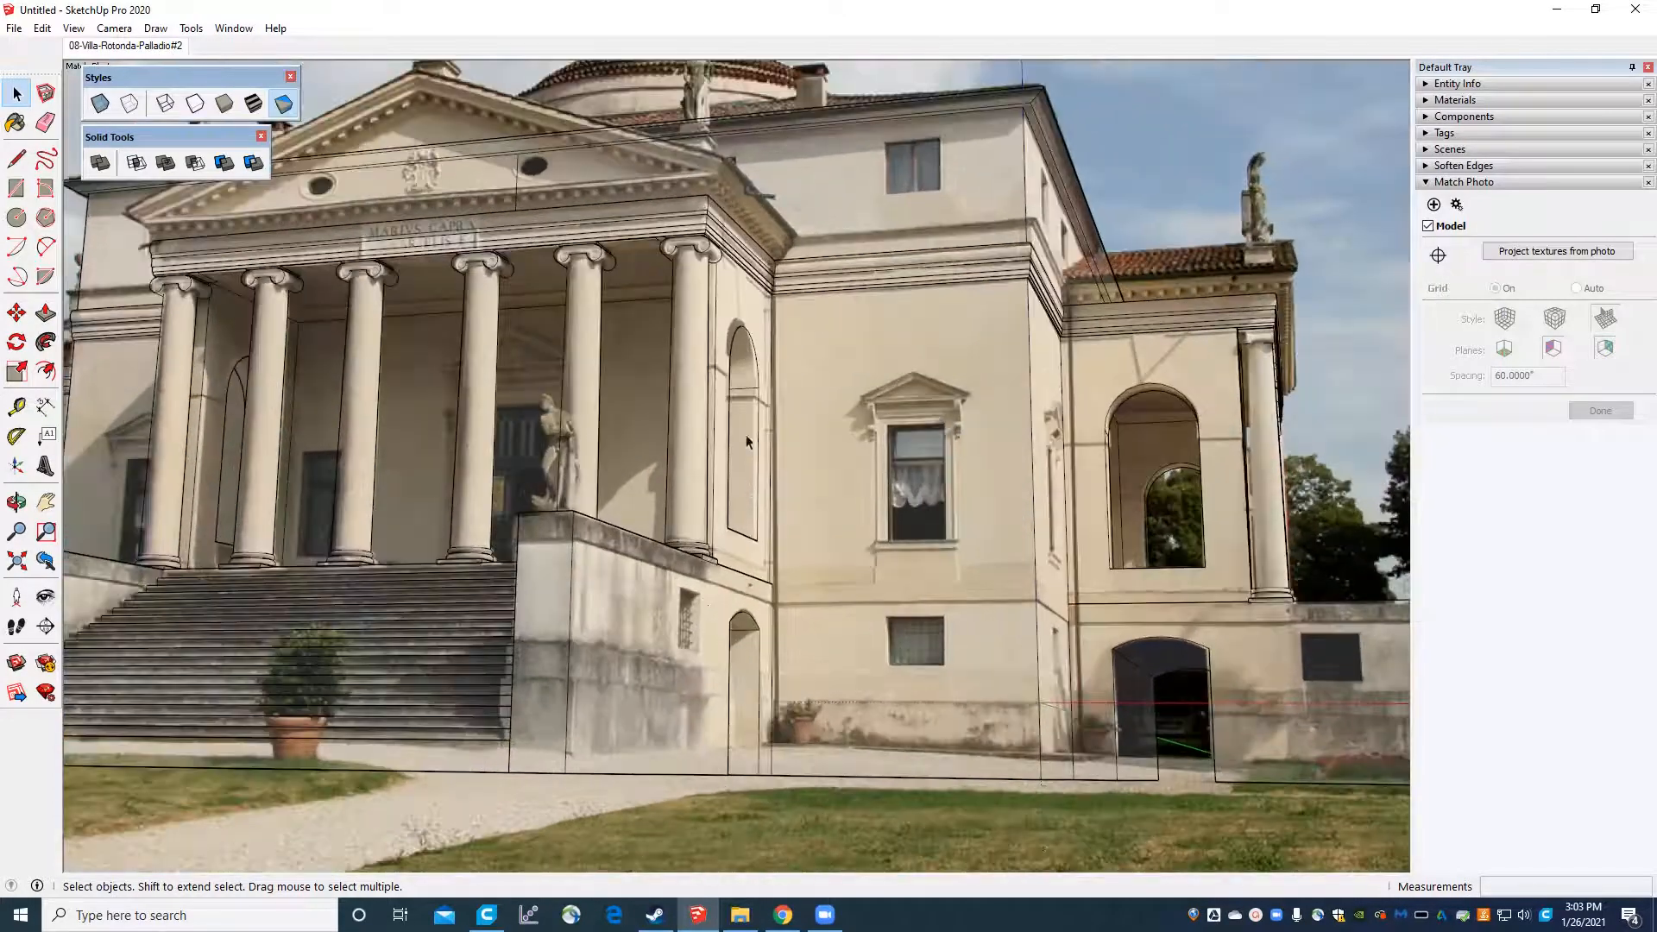
pyautogui.scroll(-4, 752, 399)
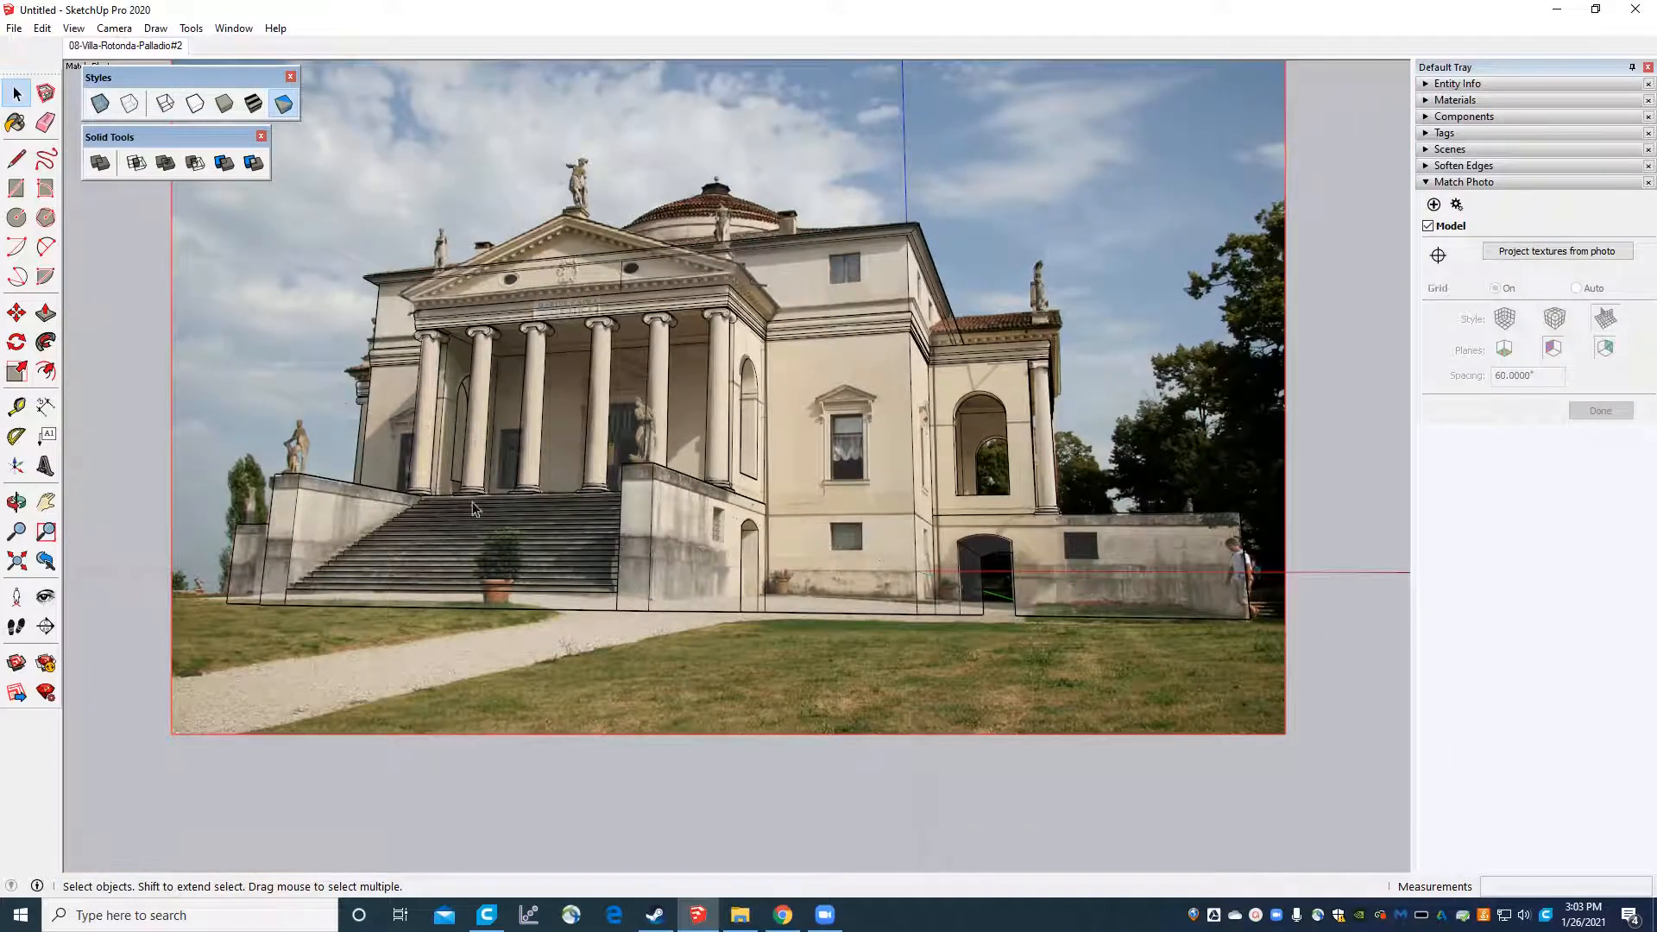
pyautogui.scroll(4, 833, 542)
pyautogui.scroll(-3, 830, 317)
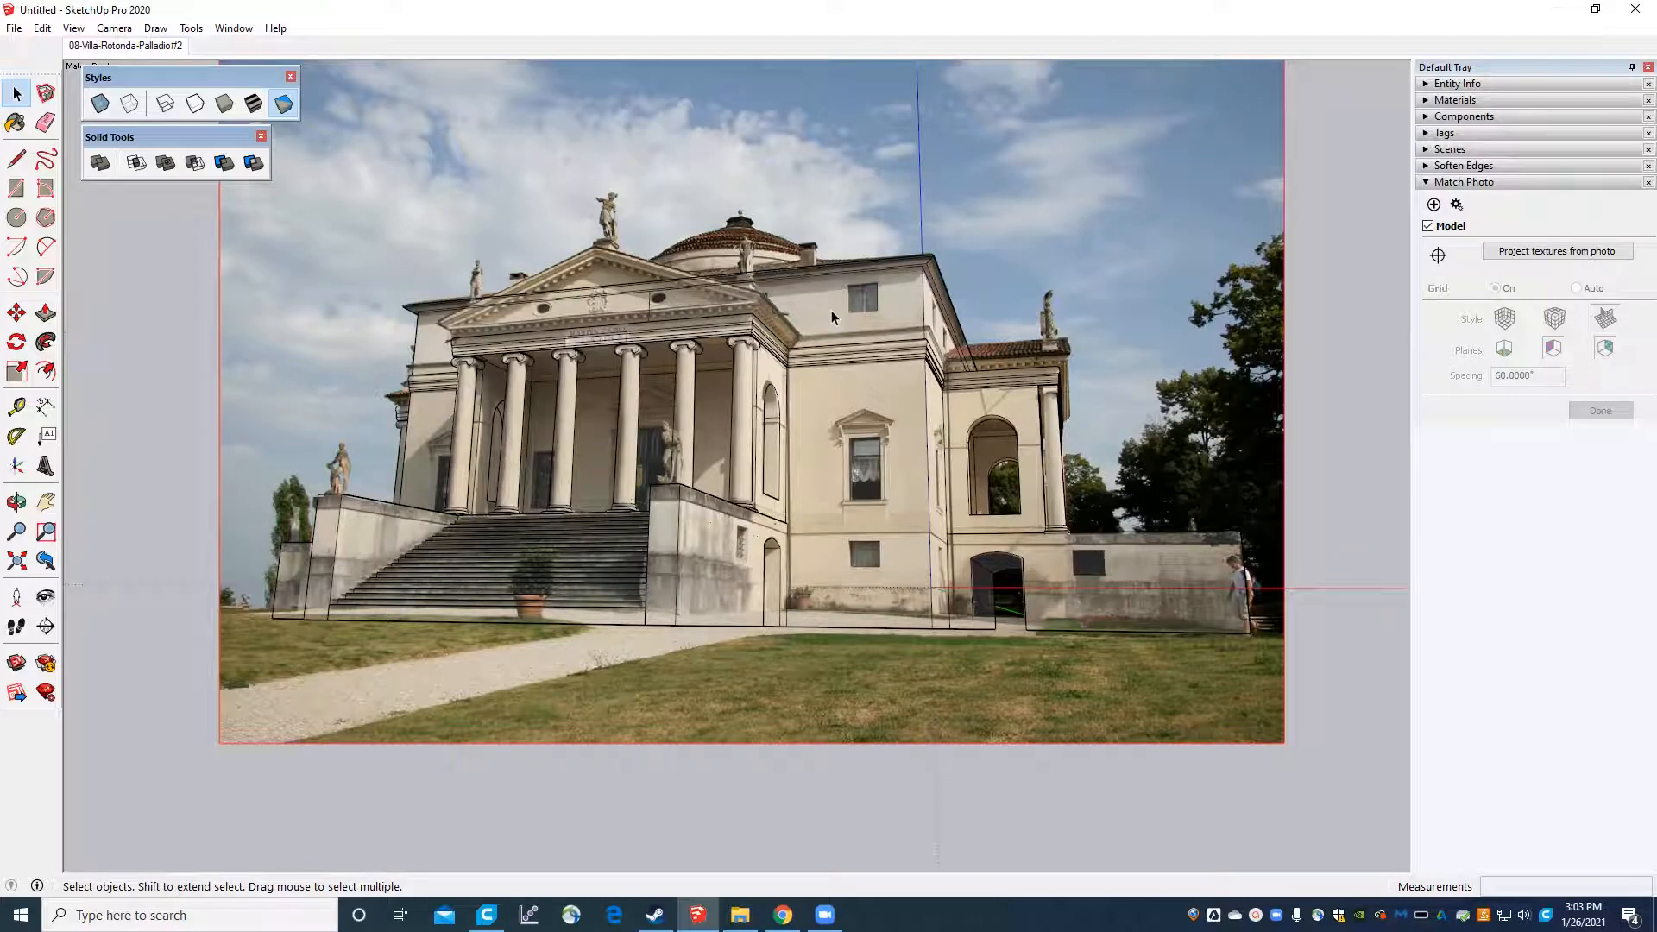
pyautogui.scroll(-2, 1049, 516)
pyautogui.scroll(5, 1050, 516)
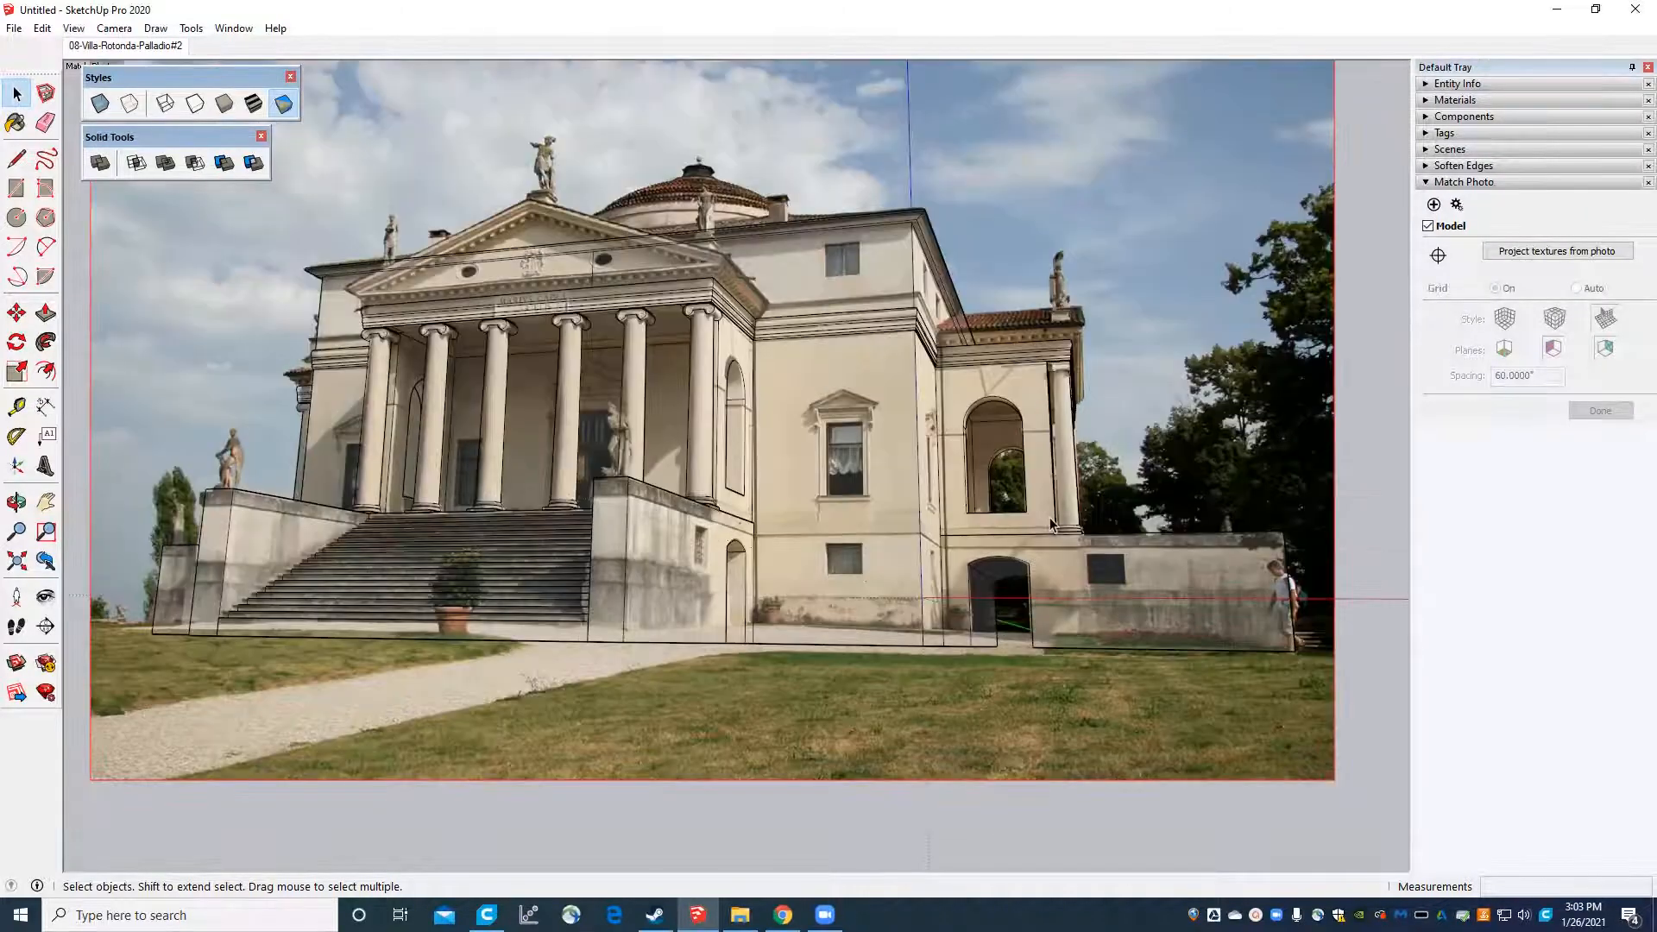
pyautogui.scroll(3, 845, 508)
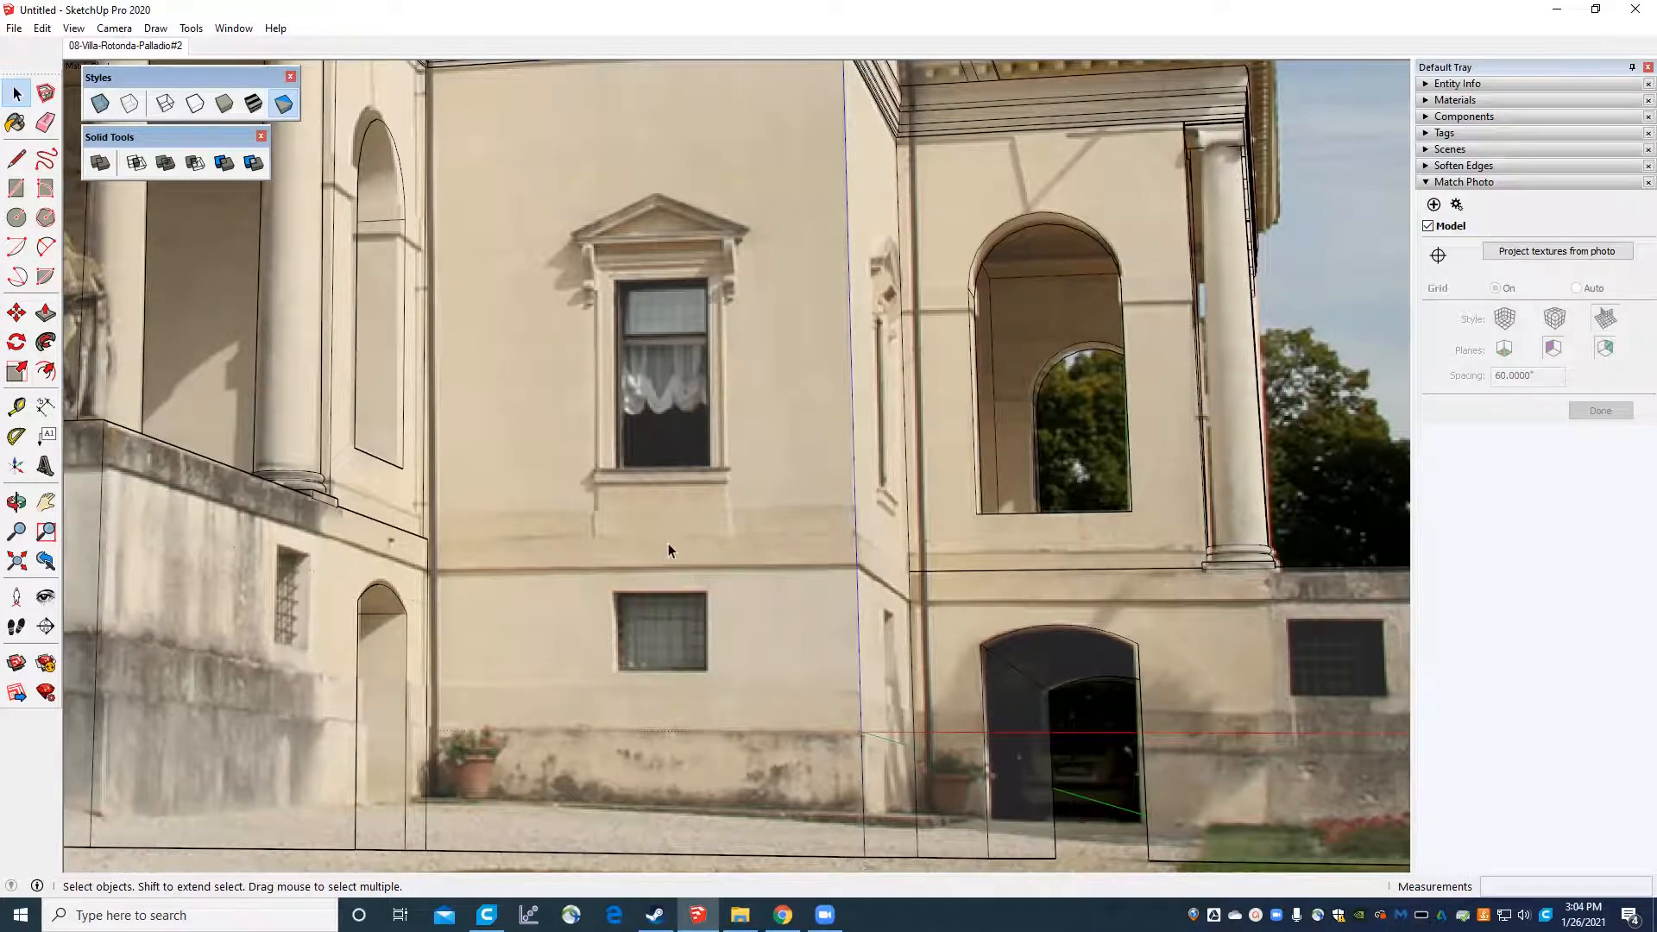
pyautogui.scroll(-3, 664, 543)
pyautogui.scroll(4, 735, 562)
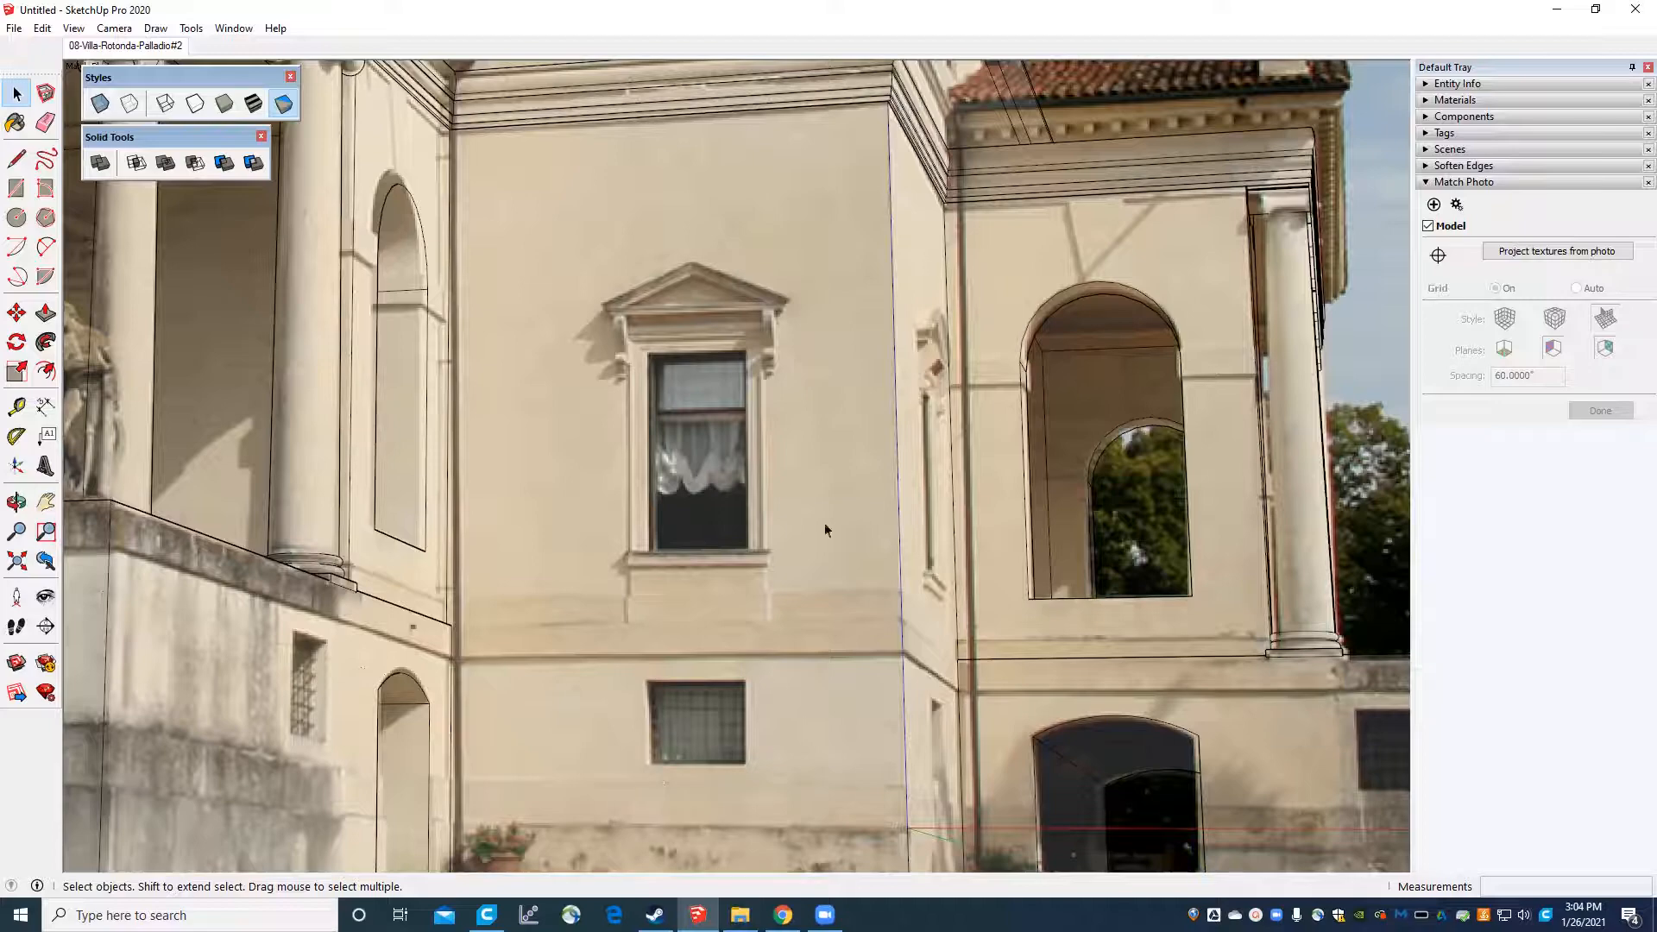
pyautogui.scroll(2, 682, 662)
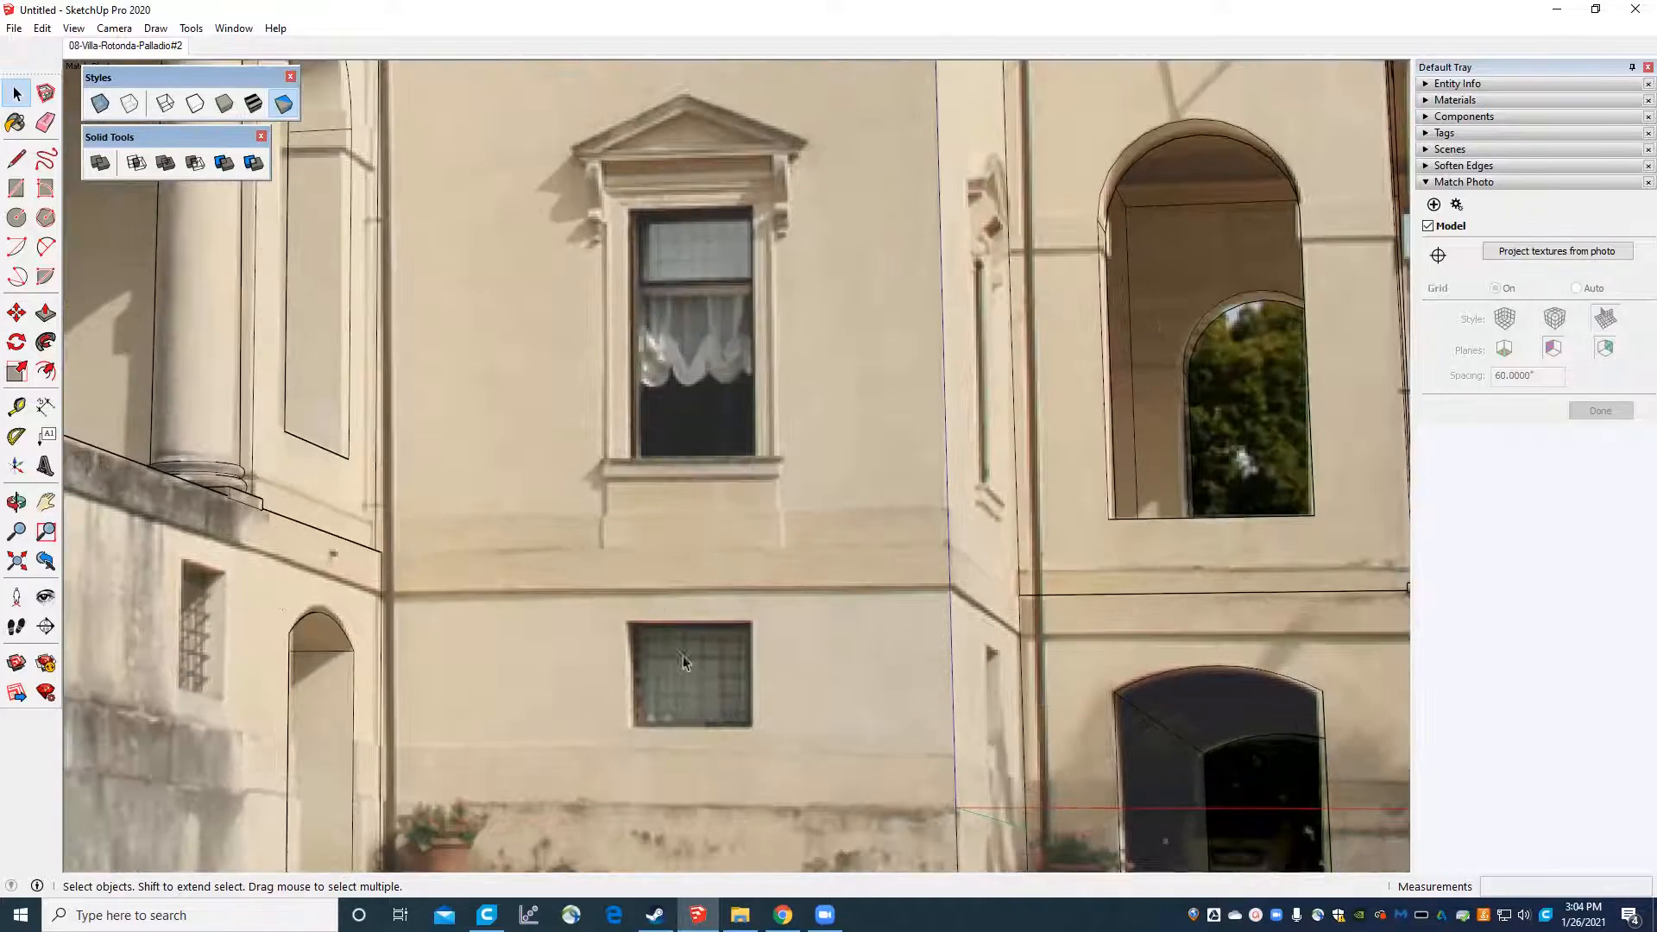